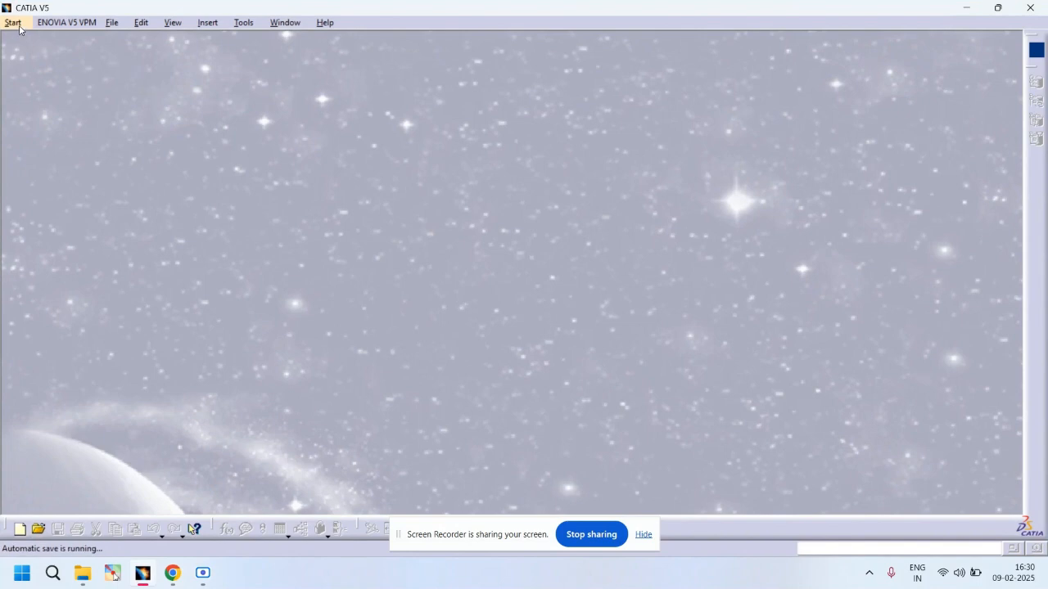
# Step: Create a new Part Design part named "Outer ring"
pyautogui.click(13, 22)
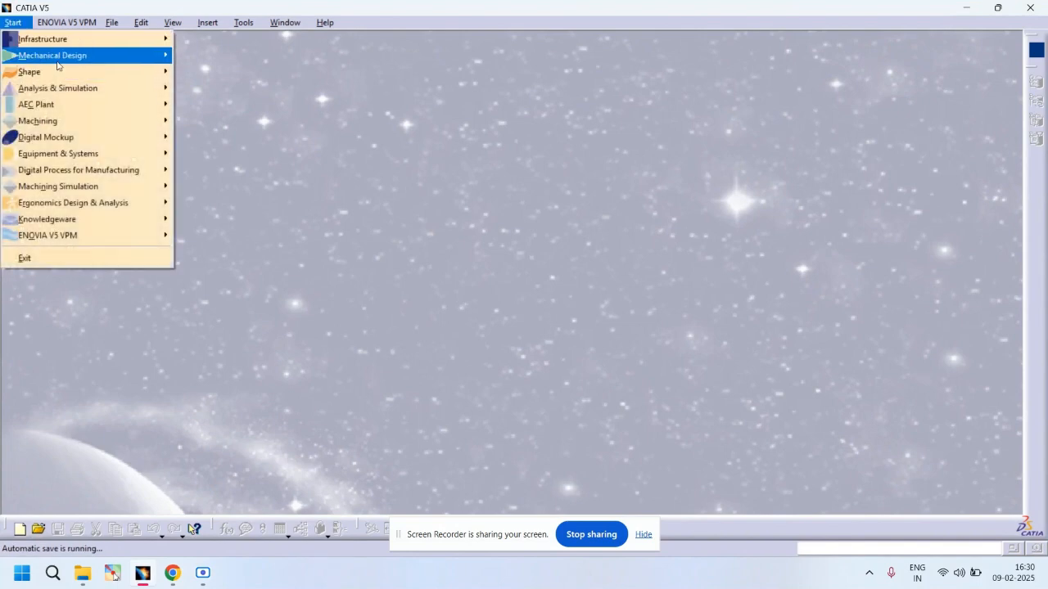
pyautogui.moveTo(81, 64)
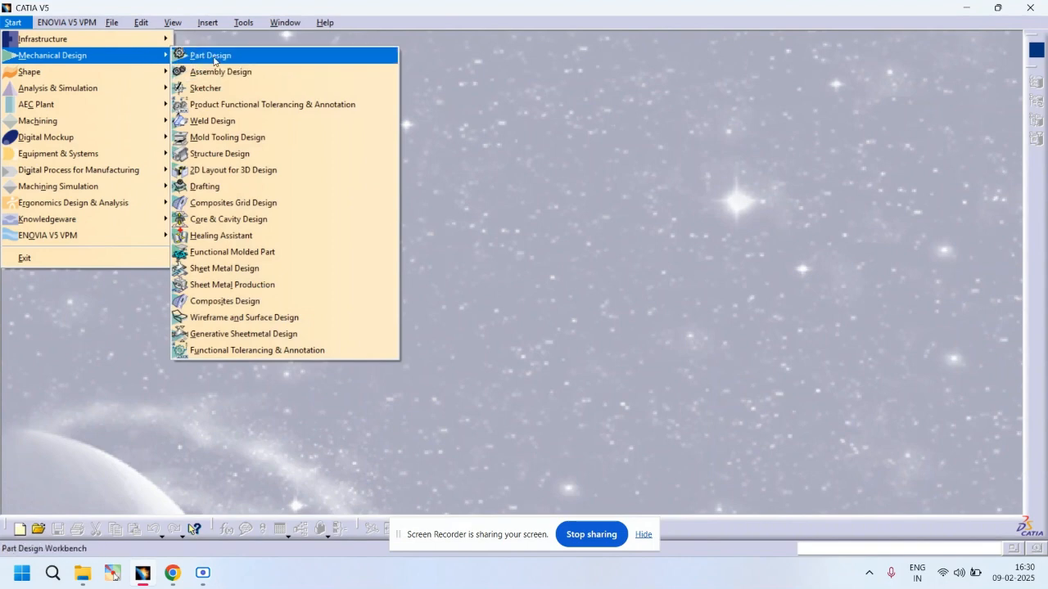
pyautogui.click(214, 59)
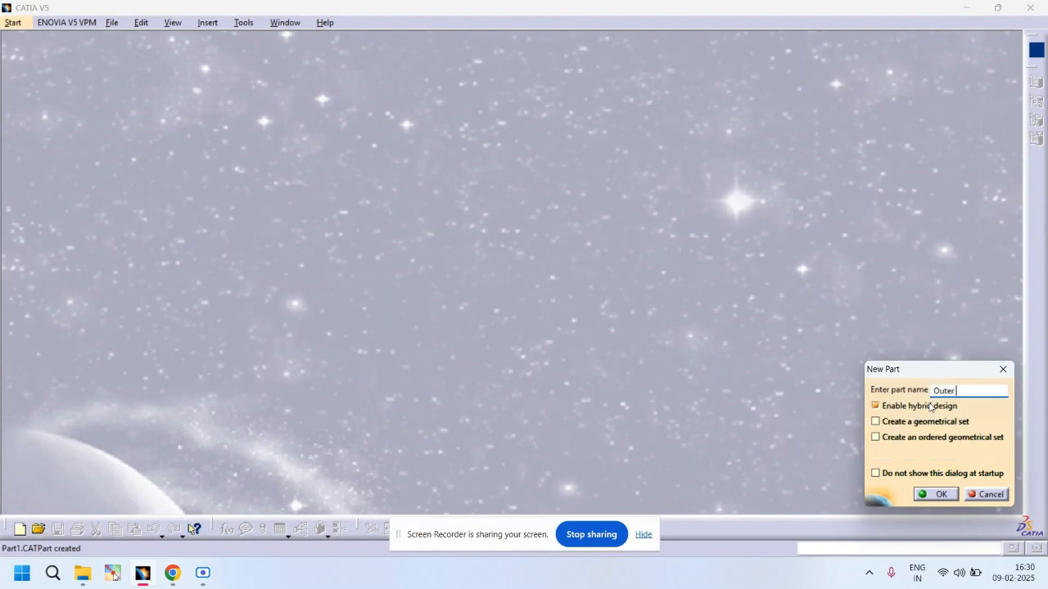
pyautogui.press('Return')
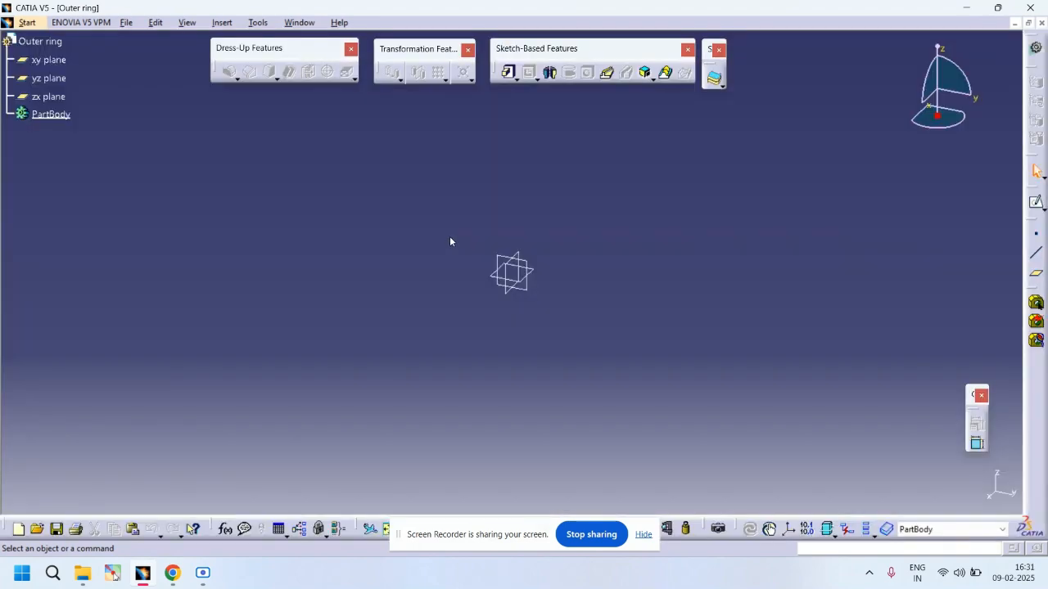
# Step: Create a point at the origin by coordinates 0, 0, 0
pyautogui.moveTo(450, 235); pyautogui.dragTo(577, 326)
pyautogui.hotkey('ctrl', 'h')
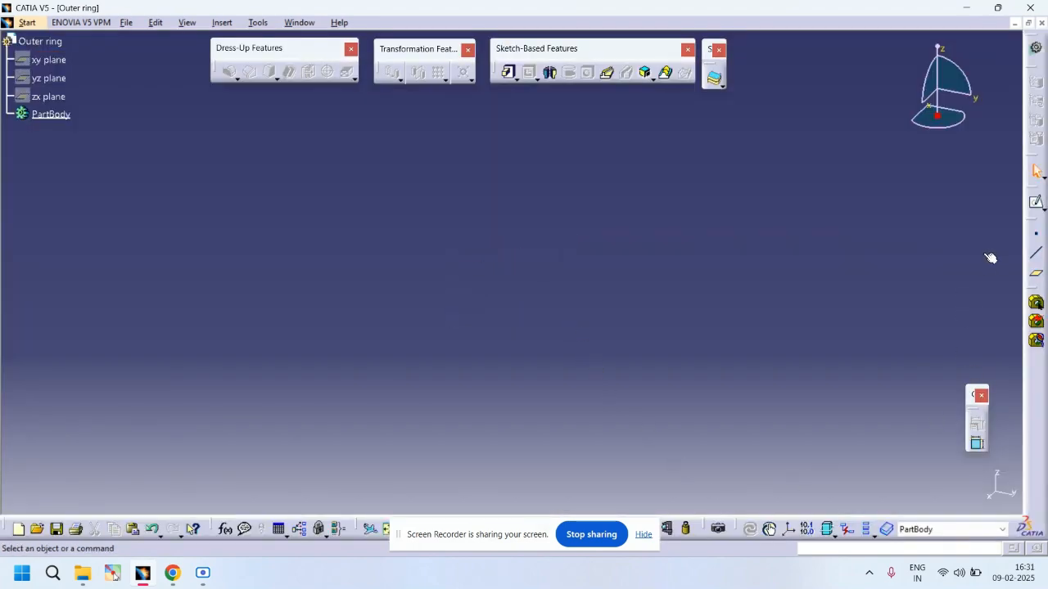
pyautogui.click(1037, 235)
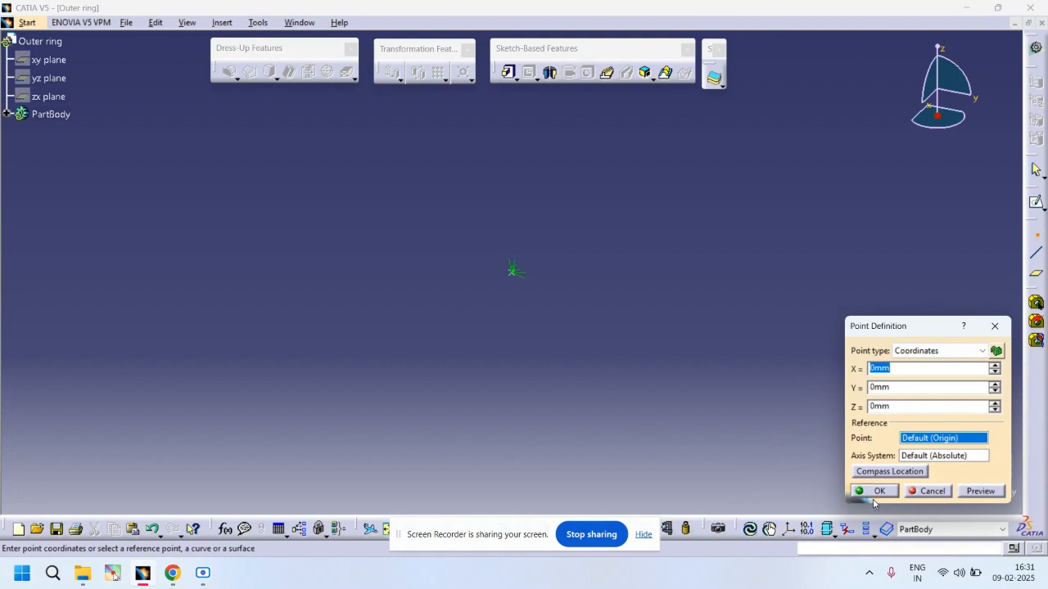
pyautogui.click(881, 491)
# Step: Insert a standard axis system
pyautogui.click(789, 529)
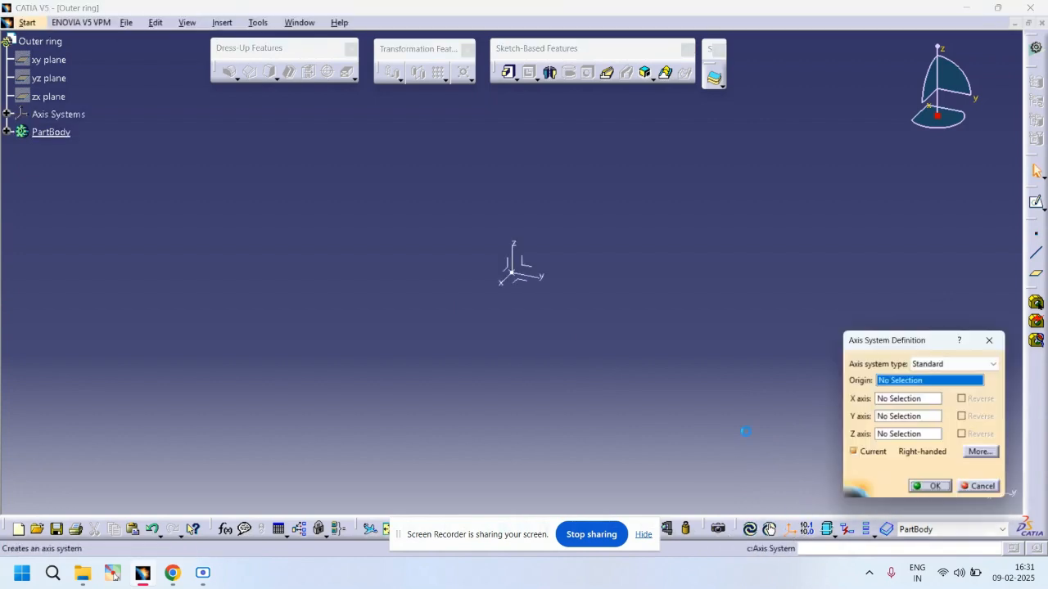
pyautogui.click(933, 491)
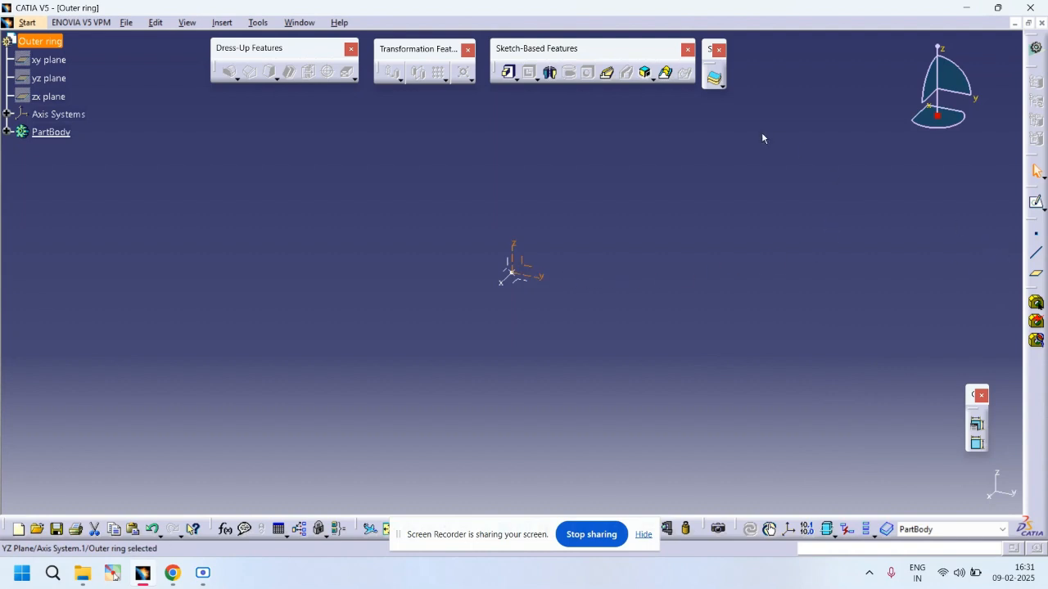
# Step: Open a positioned sketch on the axis system's YZ plane
pyautogui.click(1043, 210)
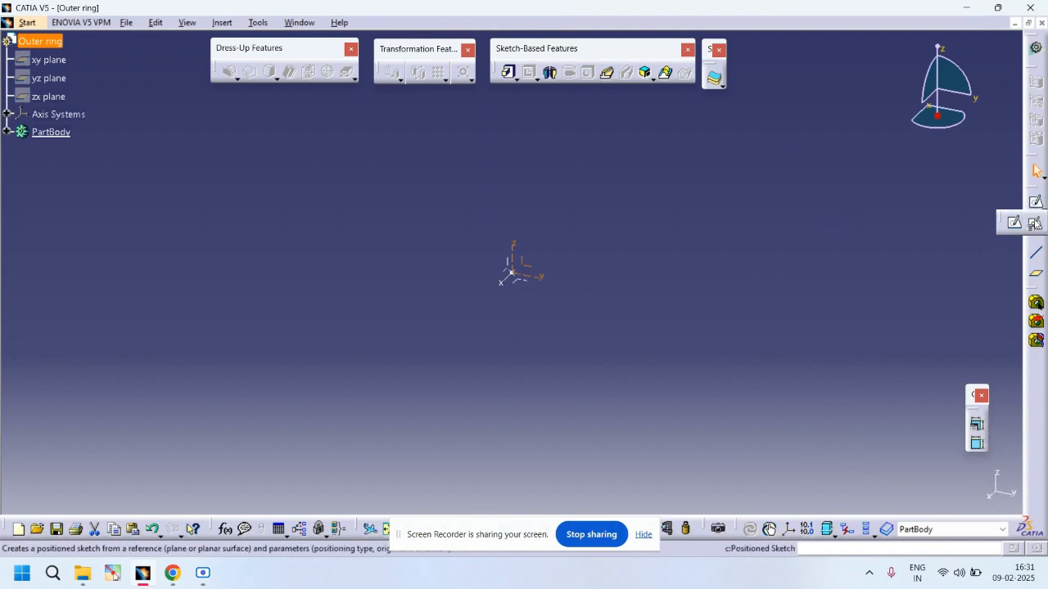
pyautogui.click(1034, 222)
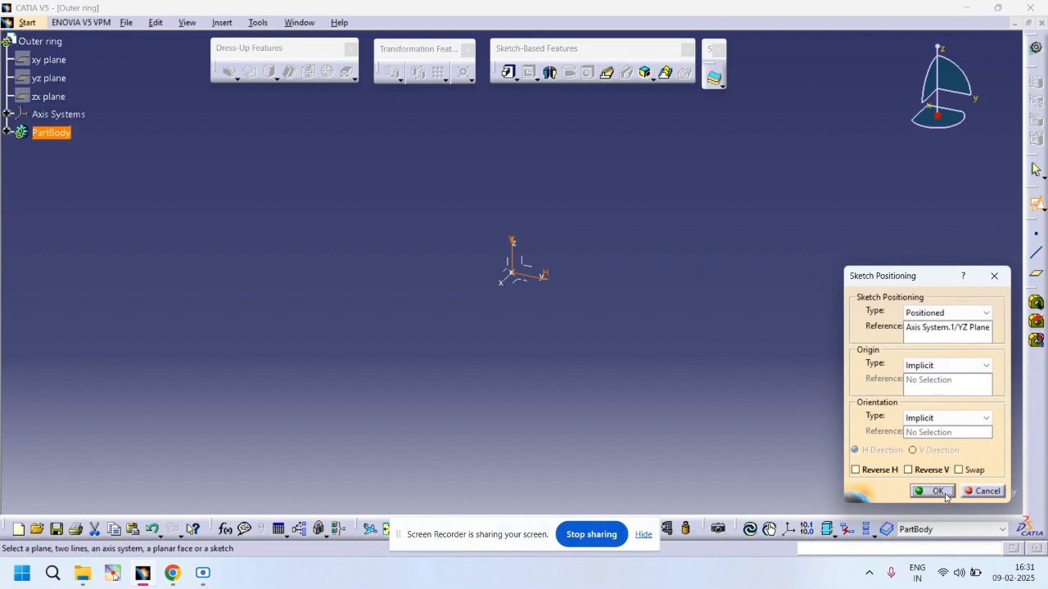
pyautogui.click(944, 493)
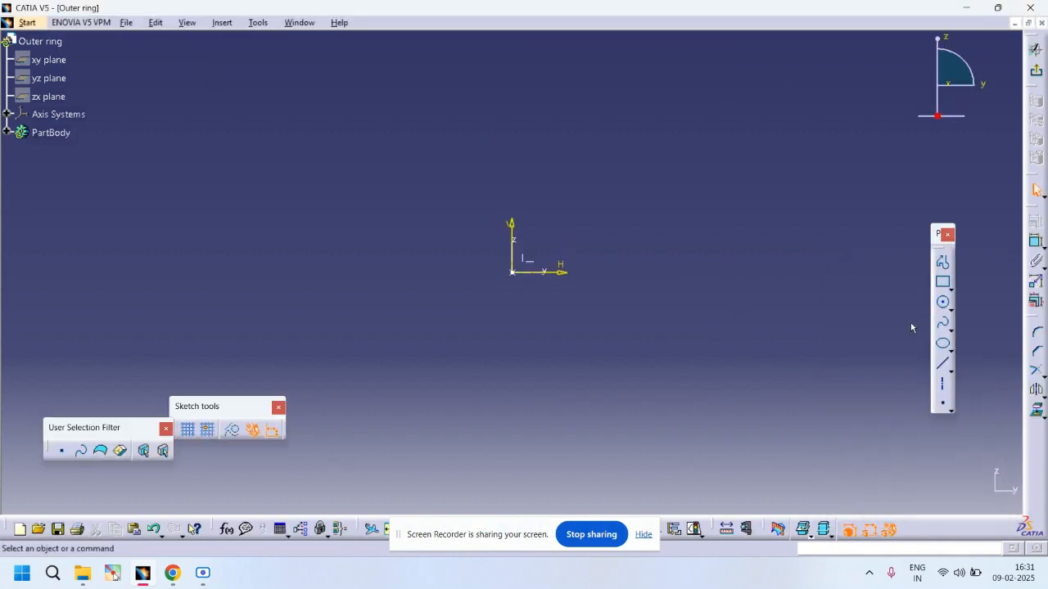
# Step: Draw a centered rectangle about 49 mm wide and 23 mm tall above the origin
pyautogui.click(950, 288)
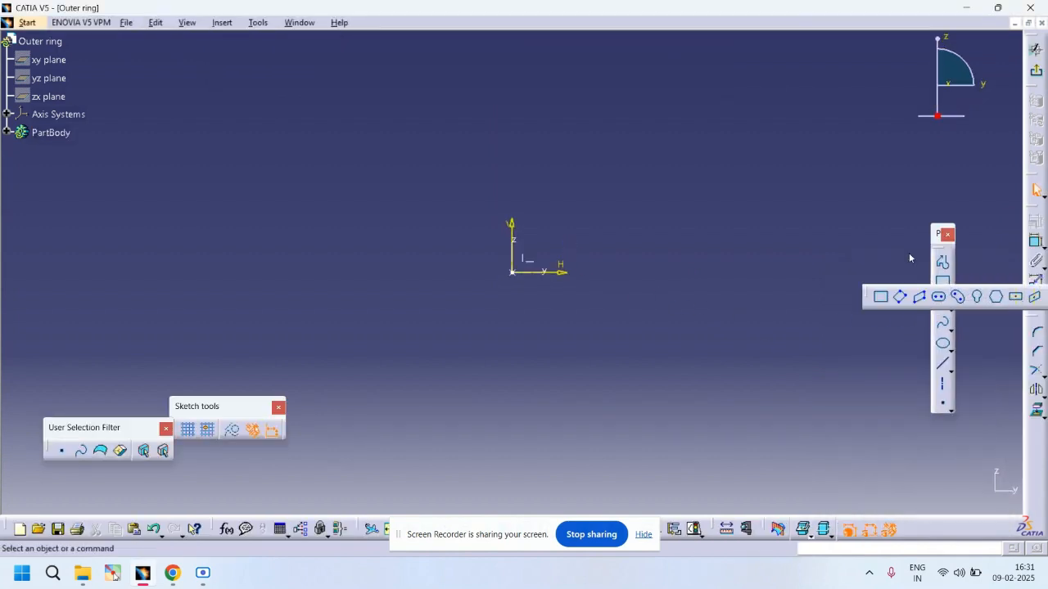
pyautogui.click(1015, 298)
pyautogui.click(517, 103)
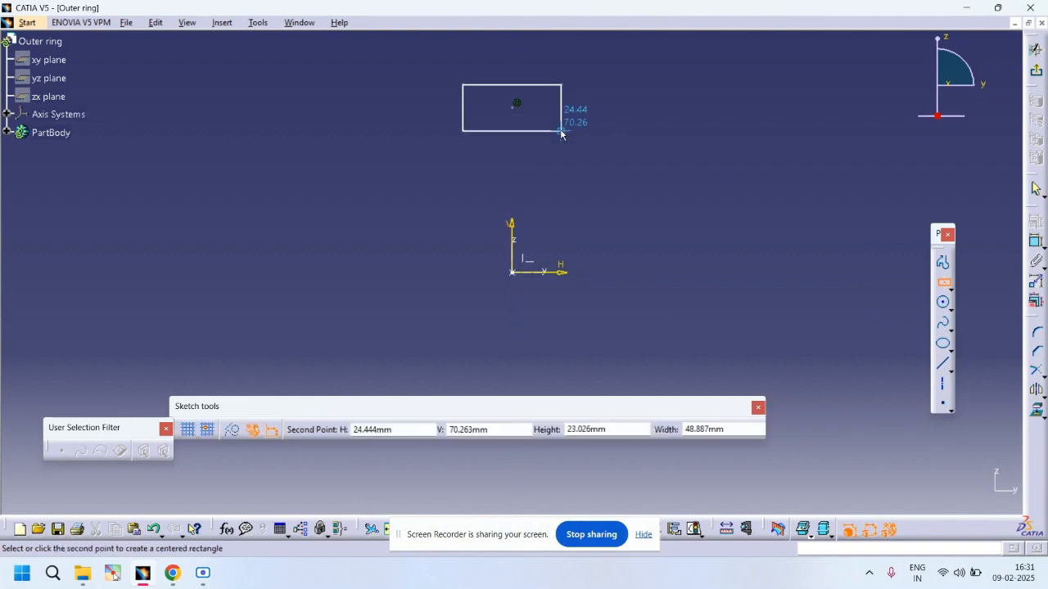
pyautogui.click(561, 132)
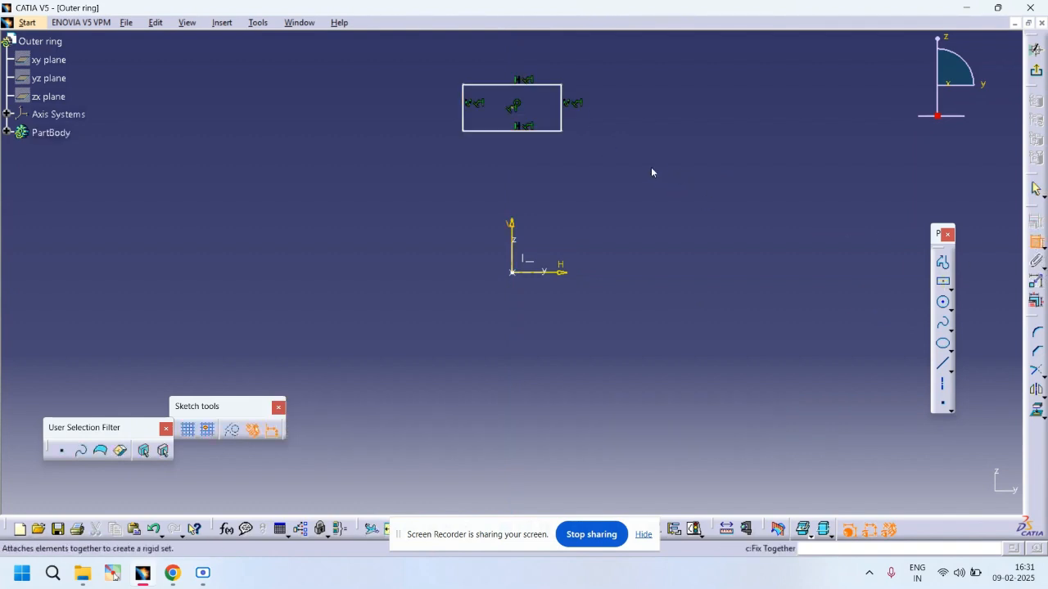
# Step: Dimension the rectangle's height and set it to 12 mm
pyautogui.click(561, 111)
pyautogui.click(615, 116)
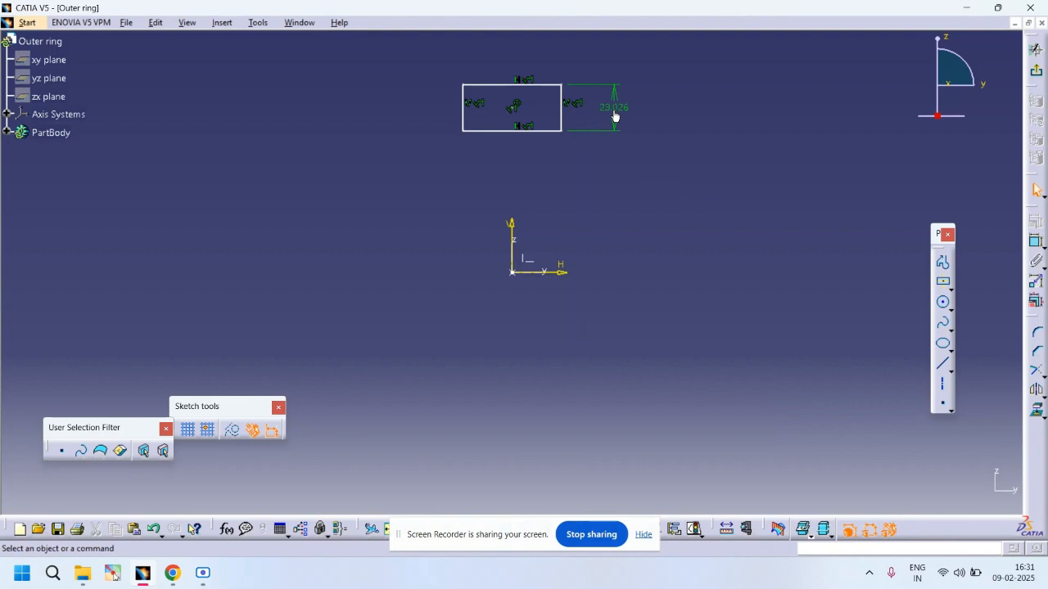
pyautogui.doubleClick(617, 113)
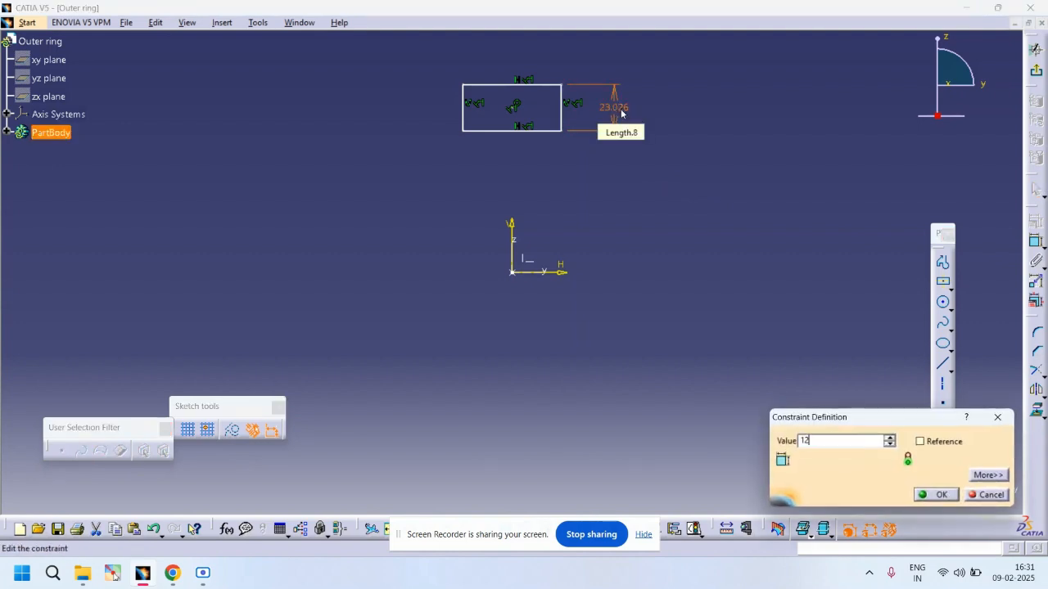
pyautogui.press('Return')
# Step: Dimension the rectangle's width and set it to 31 mm
pyautogui.click(1035, 244)
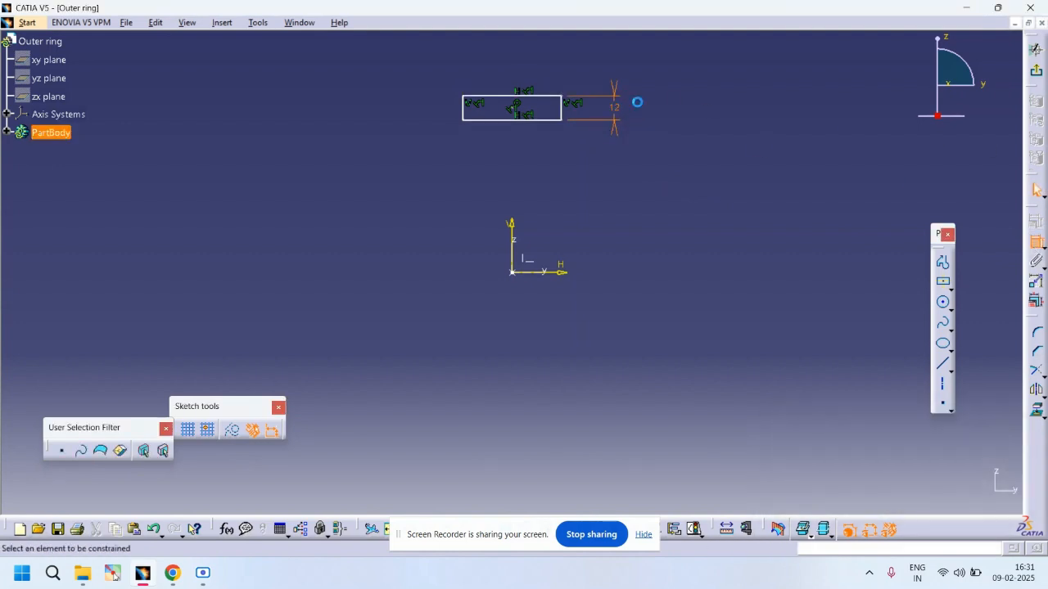
pyautogui.click(496, 97)
pyautogui.click(518, 70)
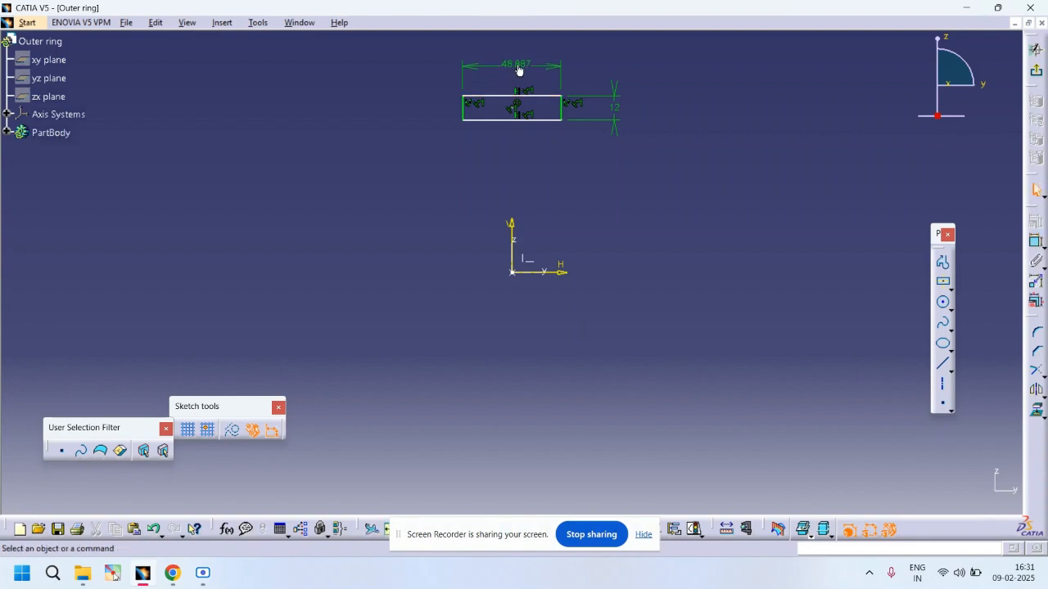
pyautogui.doubleClick(520, 67)
pyautogui.write('31')
pyautogui.press('Return')
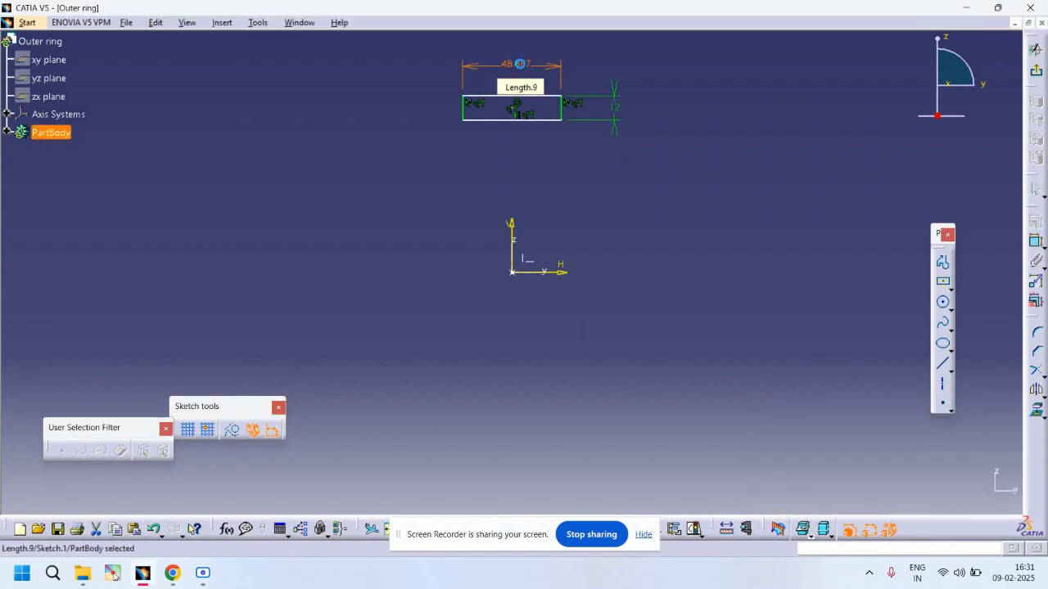
# Step: Dimension the distance from the rectangle's bottom edge to the horizontal axis and set it to 53 mm
pyautogui.click(1036, 242)
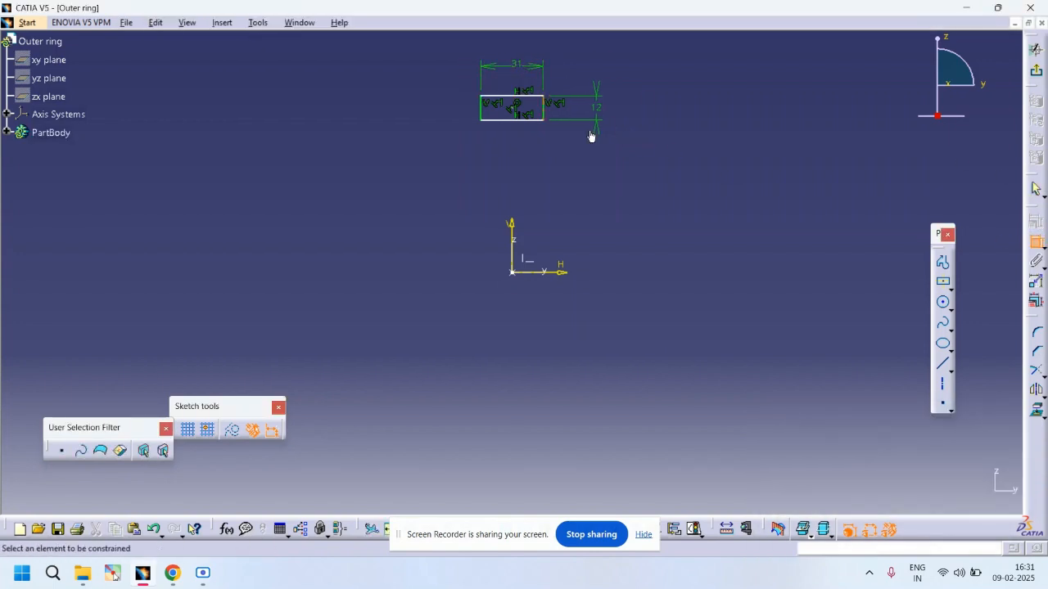
pyautogui.click(537, 120)
pyautogui.click(562, 273)
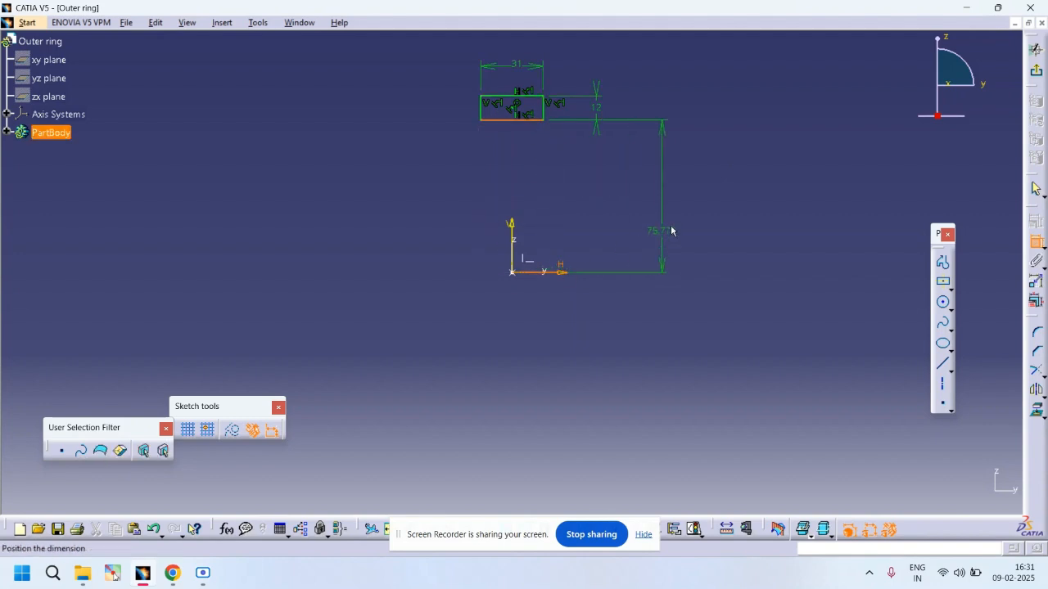
pyautogui.click(679, 213)
pyautogui.doubleClick(679, 212)
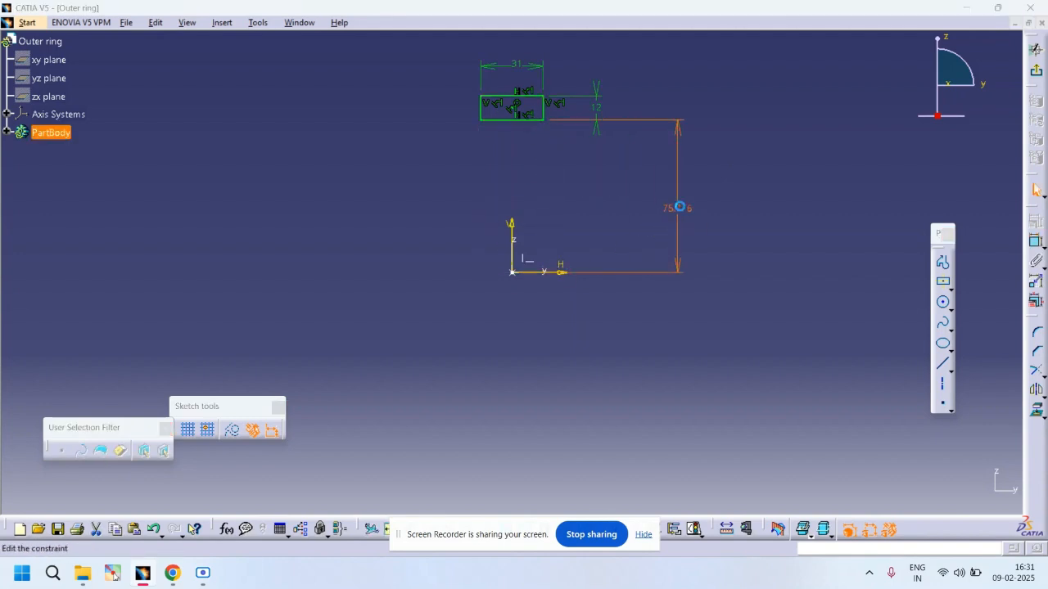
pyautogui.press('Return')
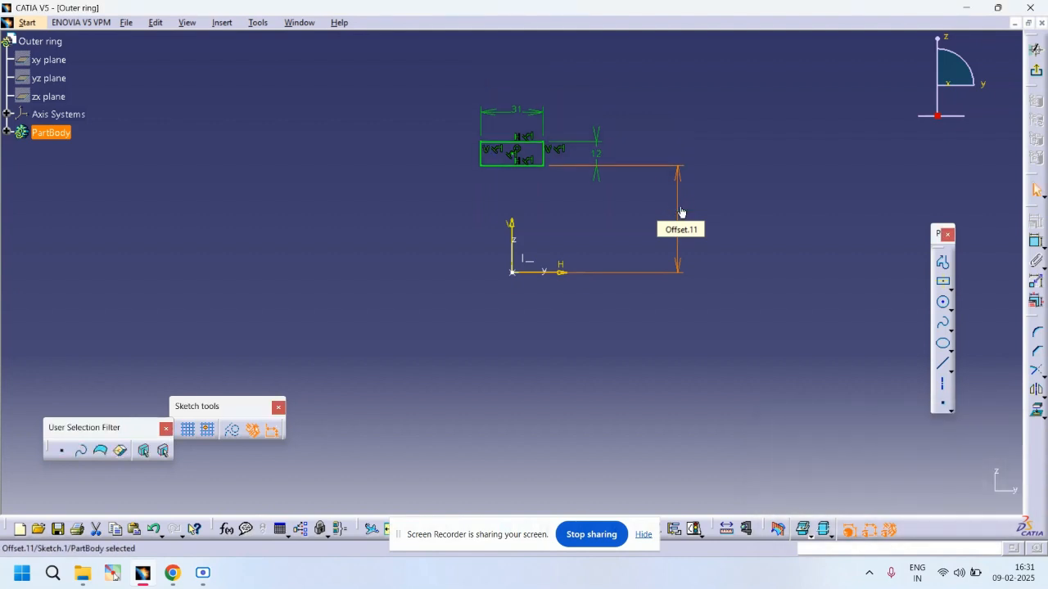
# Step: Draw a three-point arc spanning the rectangle's bottom edge, bulging upward into the rectangle
pyautogui.moveTo(467, 151)
pyautogui.mouseDown(button='middle')
pyautogui.moveTo(469, 270)
pyautogui.moveTo(484, 190)
pyautogui.mouseUp(button='middle')
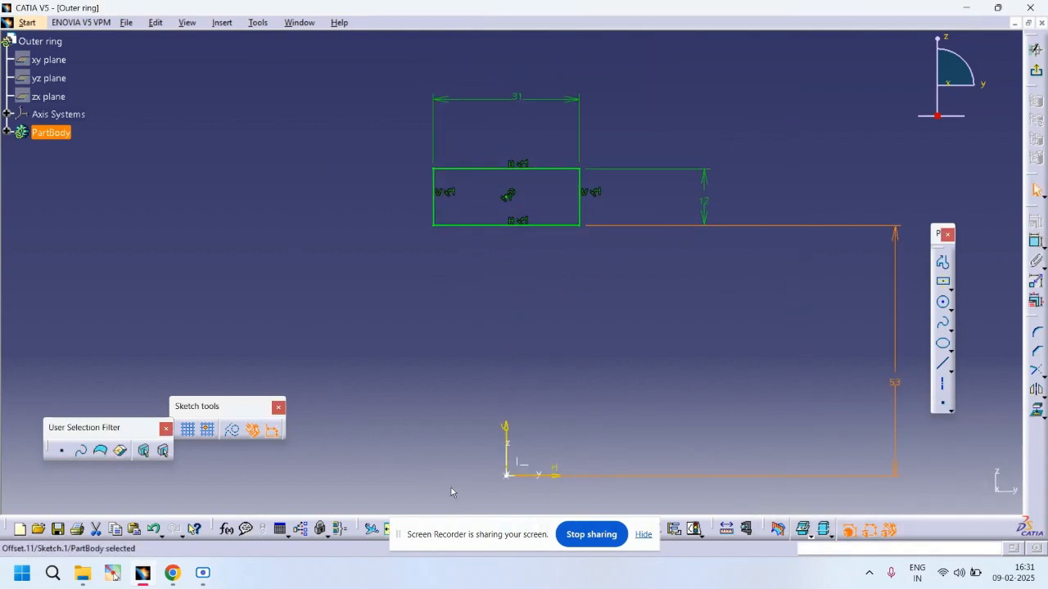
pyautogui.moveTo(463, 538); pyautogui.dragTo(553, 570)
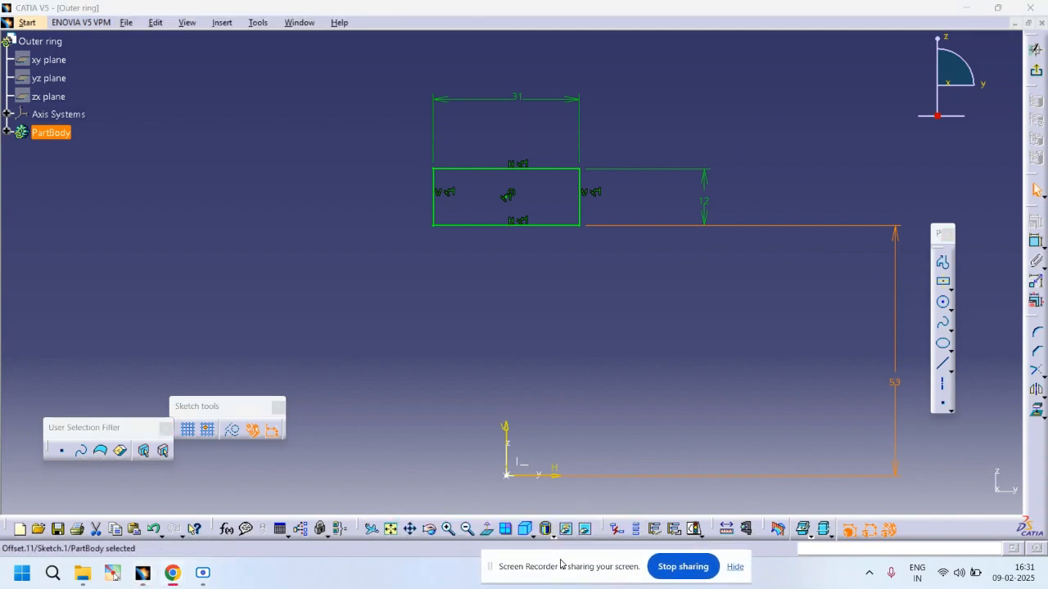
pyautogui.click(610, 409)
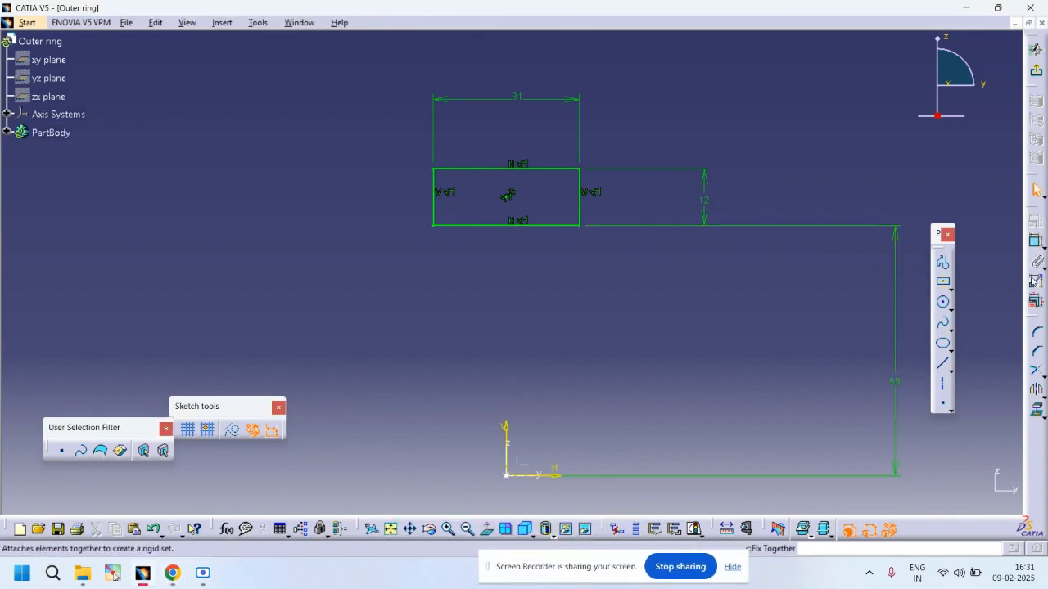
pyautogui.click(951, 330)
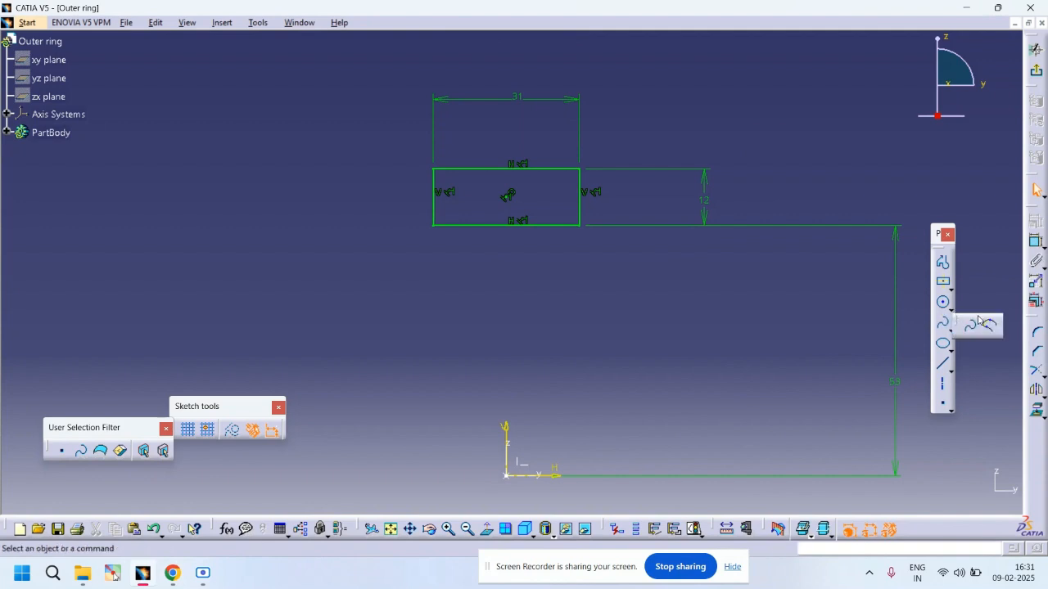
pyautogui.click(947, 305)
pyautogui.click(951, 309)
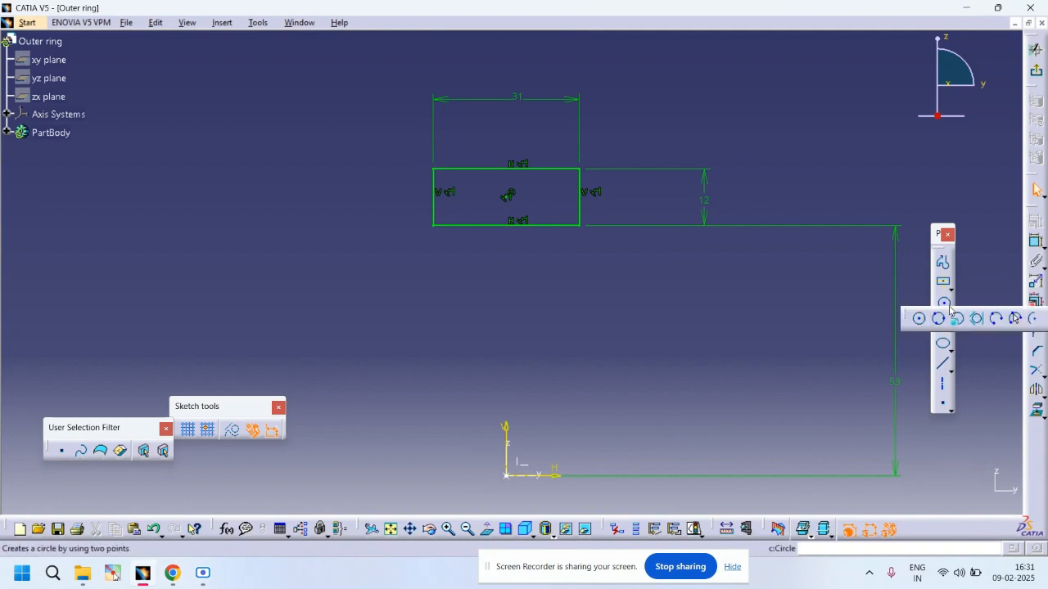
pyautogui.click(998, 319)
pyautogui.click(467, 225)
pyautogui.click(509, 213)
pyautogui.click(550, 227)
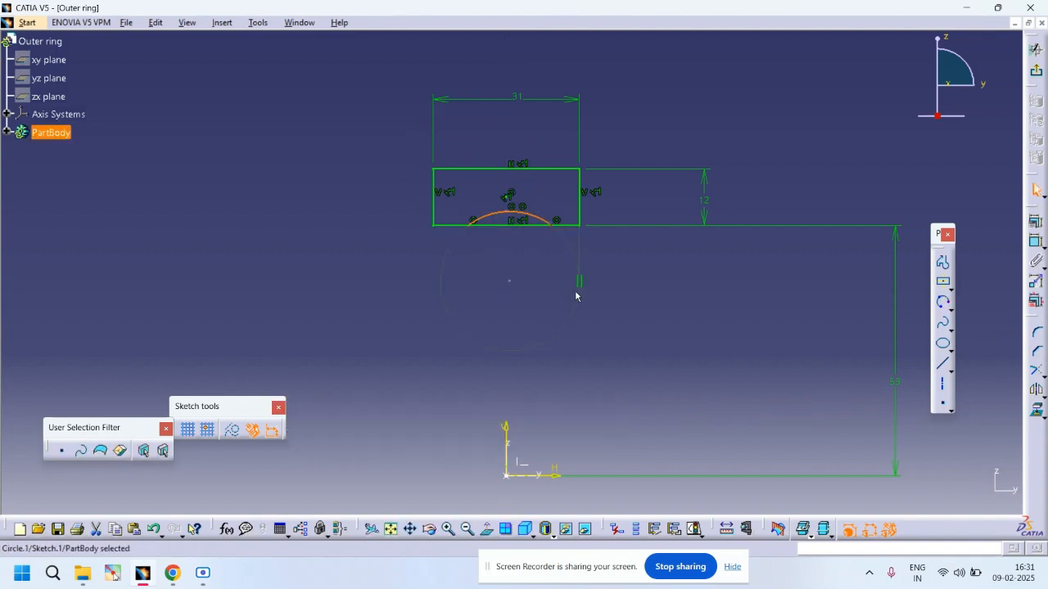
# Step: Delete the unwanted constraints created along with the arc
pyautogui.press('Delete')
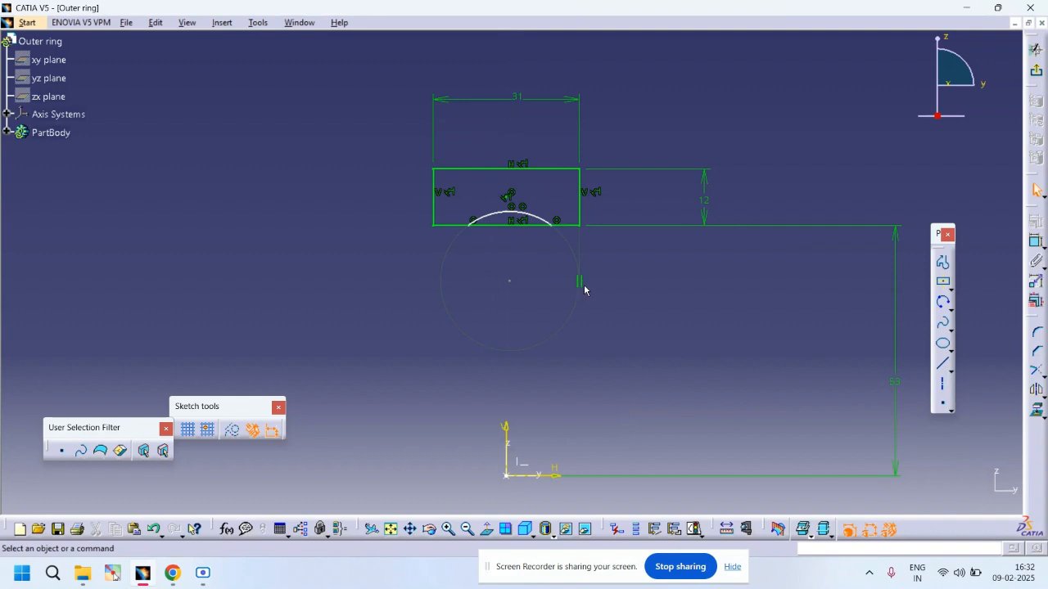
pyautogui.click(581, 283)
pyautogui.press('Delete')
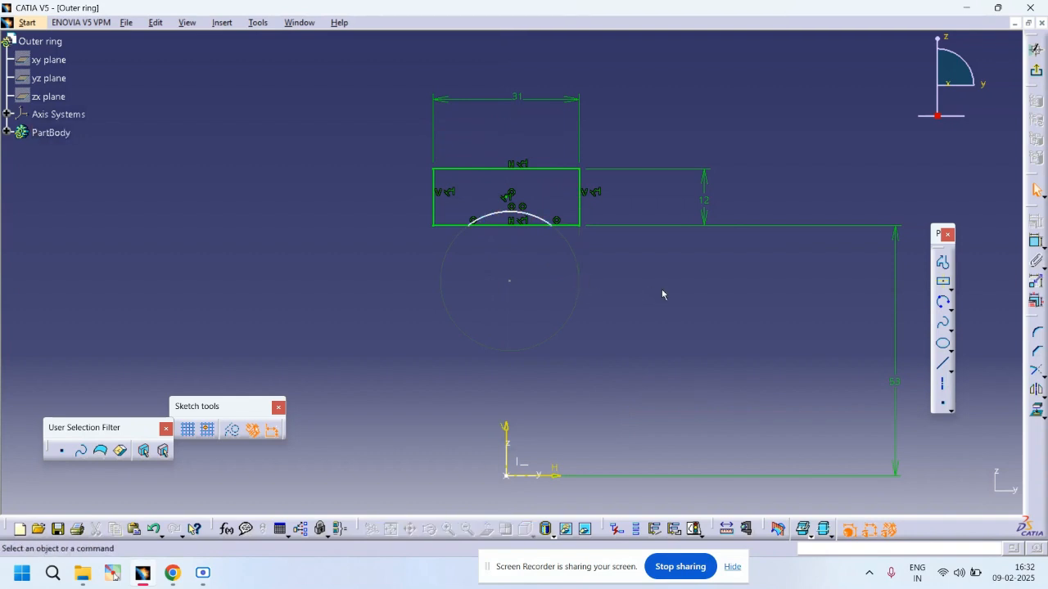
# Step: Dimension the arc's radius and set it to 12 mm
pyautogui.click(534, 218)
pyautogui.click(628, 117)
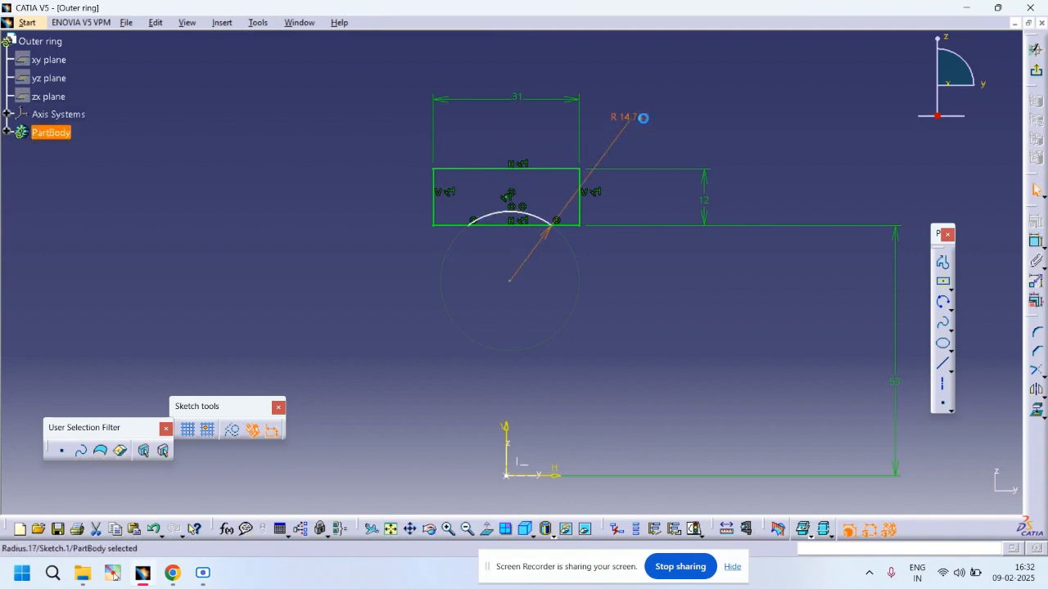
pyautogui.doubleClick(643, 118)
pyautogui.write('12')
pyautogui.press('Return')
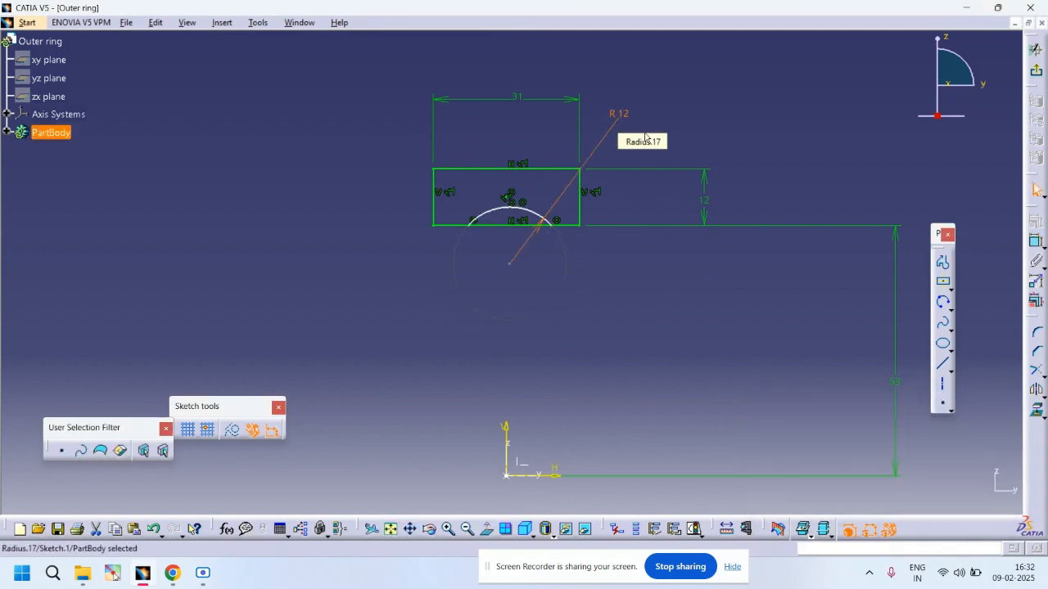
# Step: Dimension the vertical distance from the arc's center to the rectangle's bottom edge and set it to 8 mm
pyautogui.click(1036, 242)
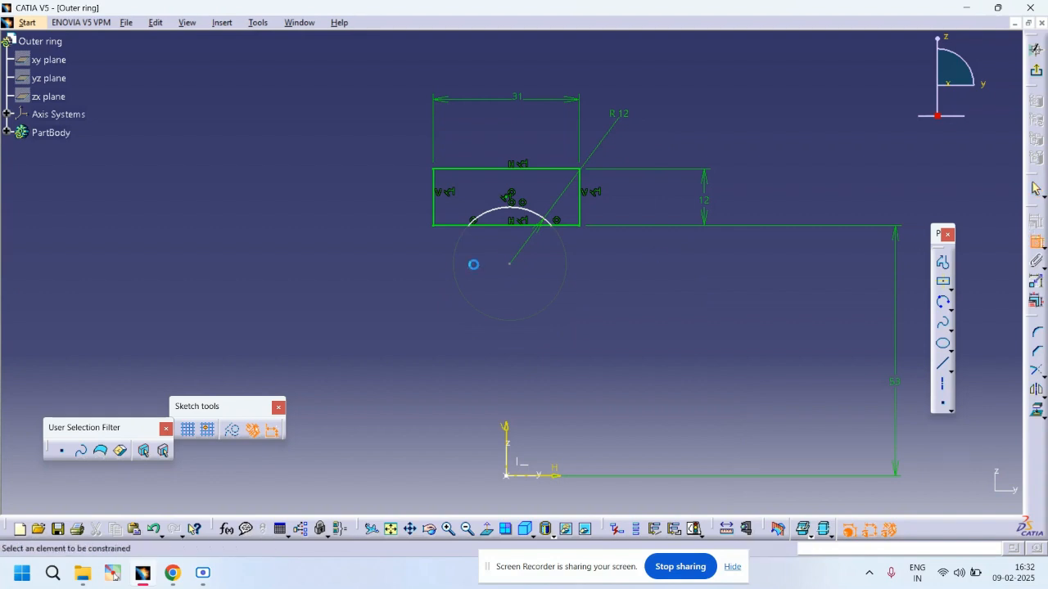
pyautogui.click(465, 229)
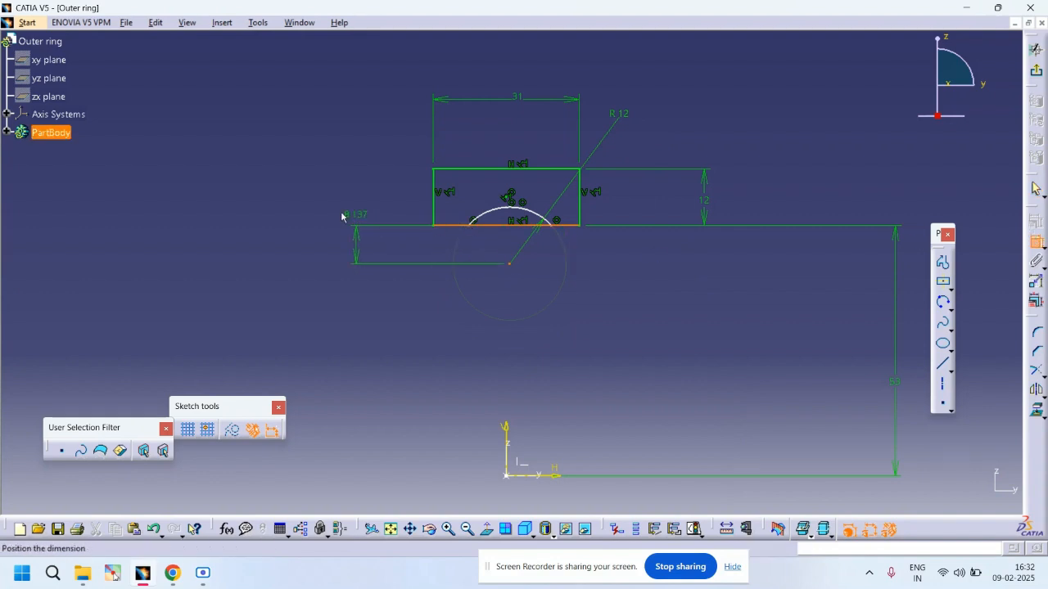
pyautogui.click(331, 186)
pyautogui.doubleClick(332, 180)
pyautogui.write('8')
pyautogui.press('Return')
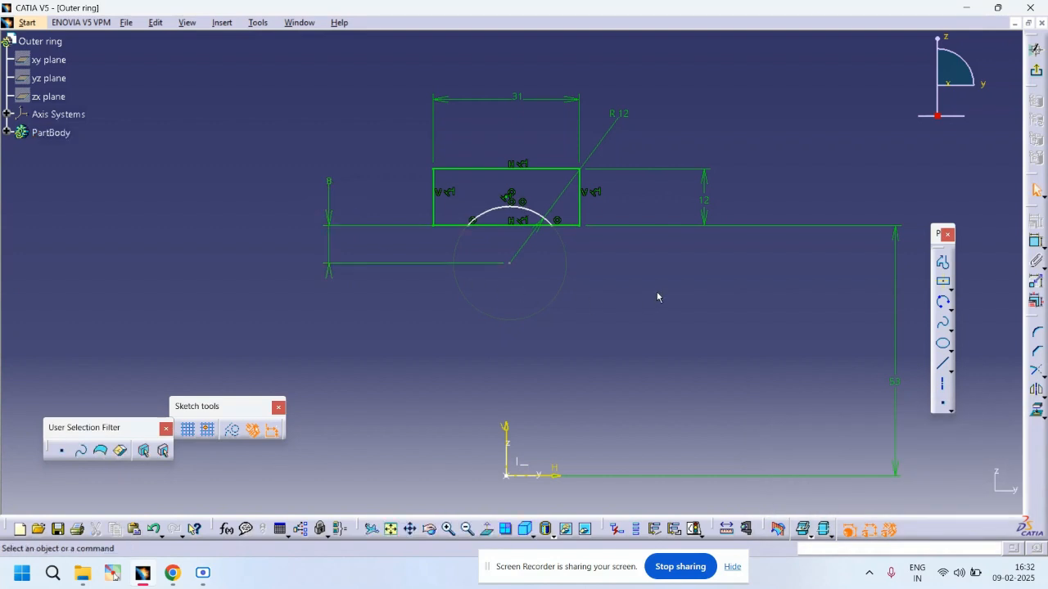
# Step: Trim away the part of the rectangle's bottom edge lying under the arc
pyautogui.click(1041, 376)
pyautogui.click(998, 390)
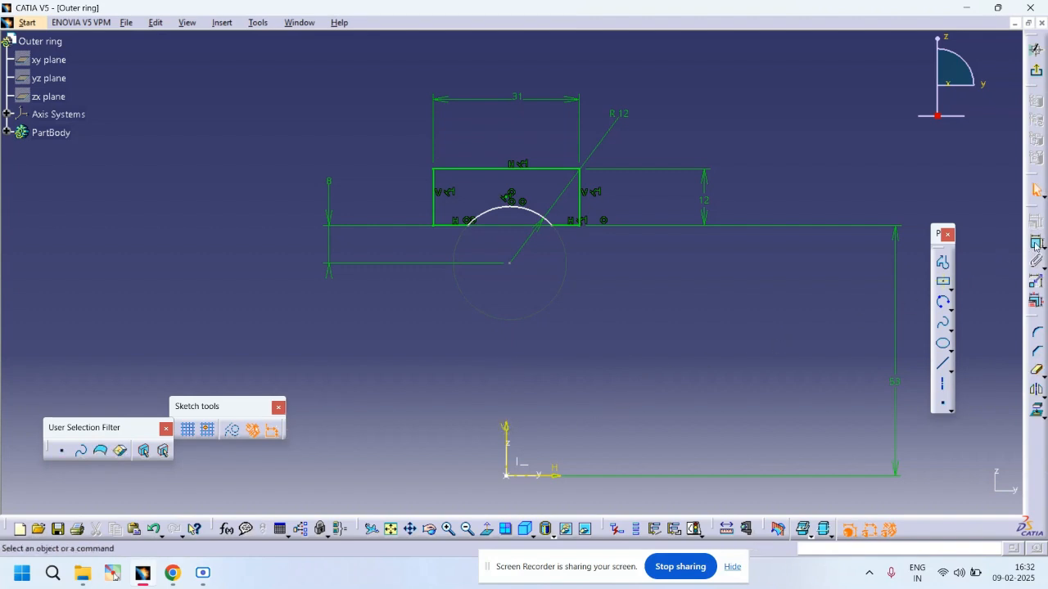
# Step: Make the arc's center point coincident with the vertical sketch axis
pyautogui.click(510, 264)
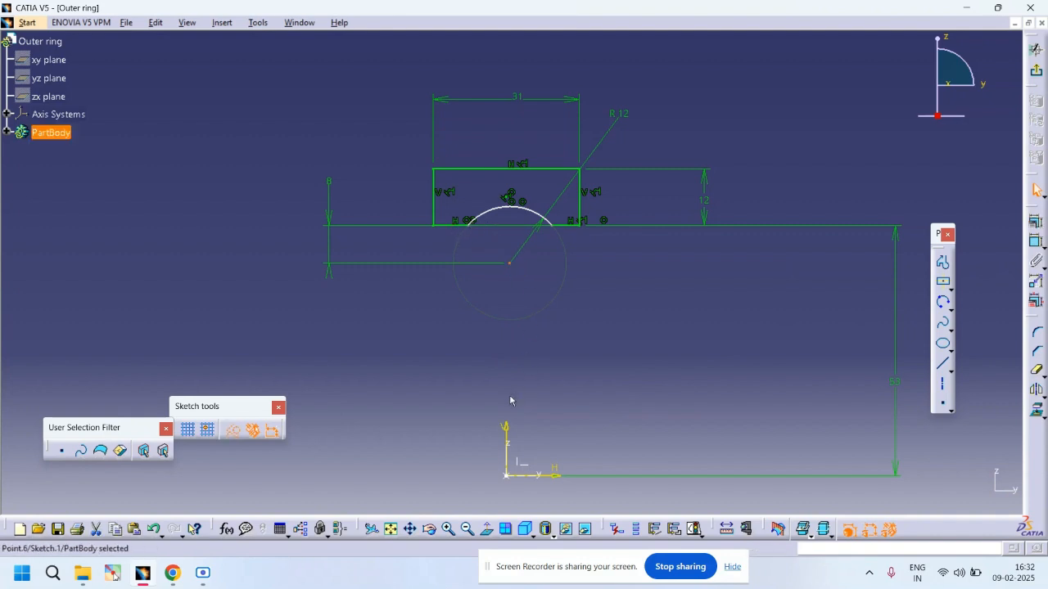
pyautogui.keyDown('ctrl'); pyautogui.click(507, 451); pyautogui.keyUp('ctrl')
pyautogui.click(1037, 243)
pyautogui.rightClick(734, 306)
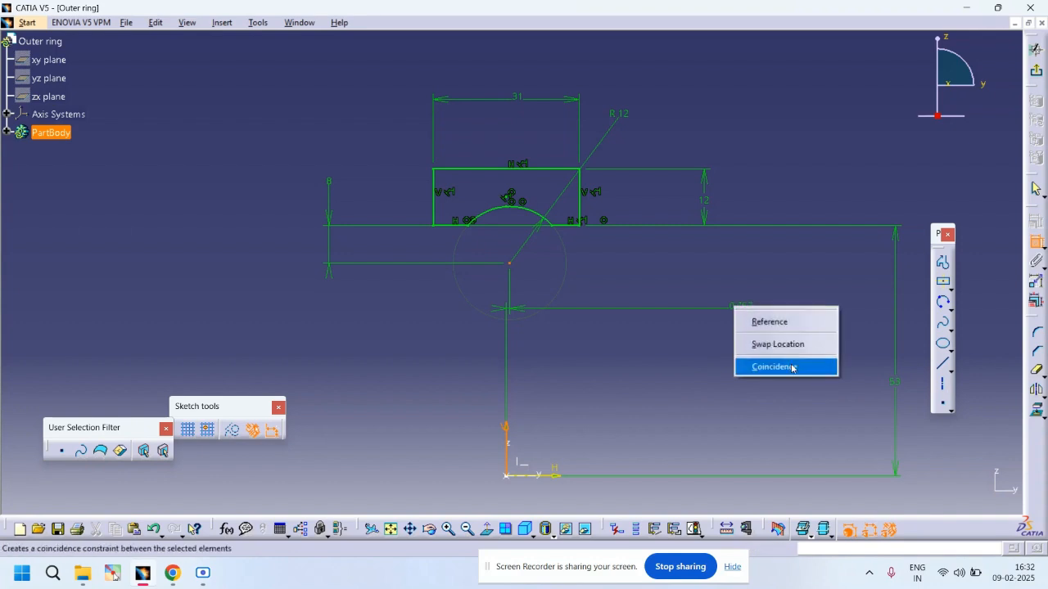
pyautogui.click(749, 367)
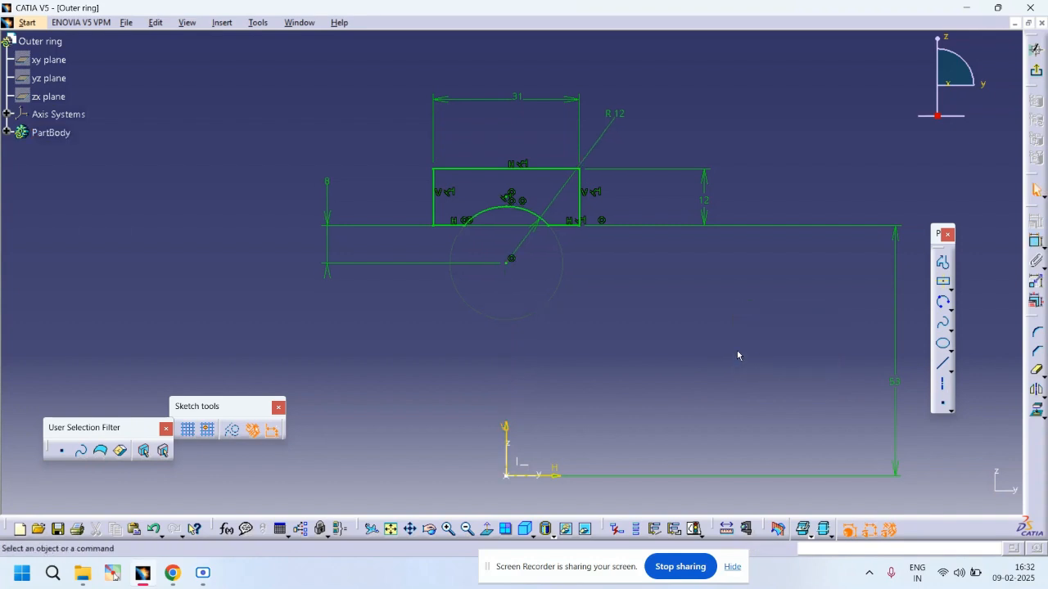
# Step: Exit the sketcher and revolve the profile 360 degrees about the axis system's horizontal axis as a Shaft
pyautogui.click(1040, 75)
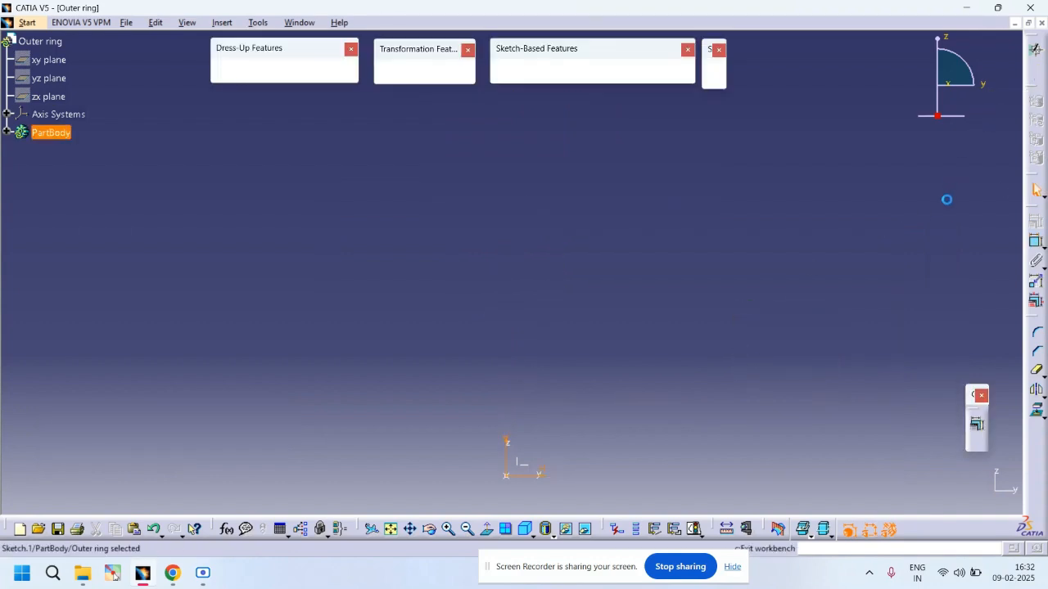
pyautogui.click(550, 72)
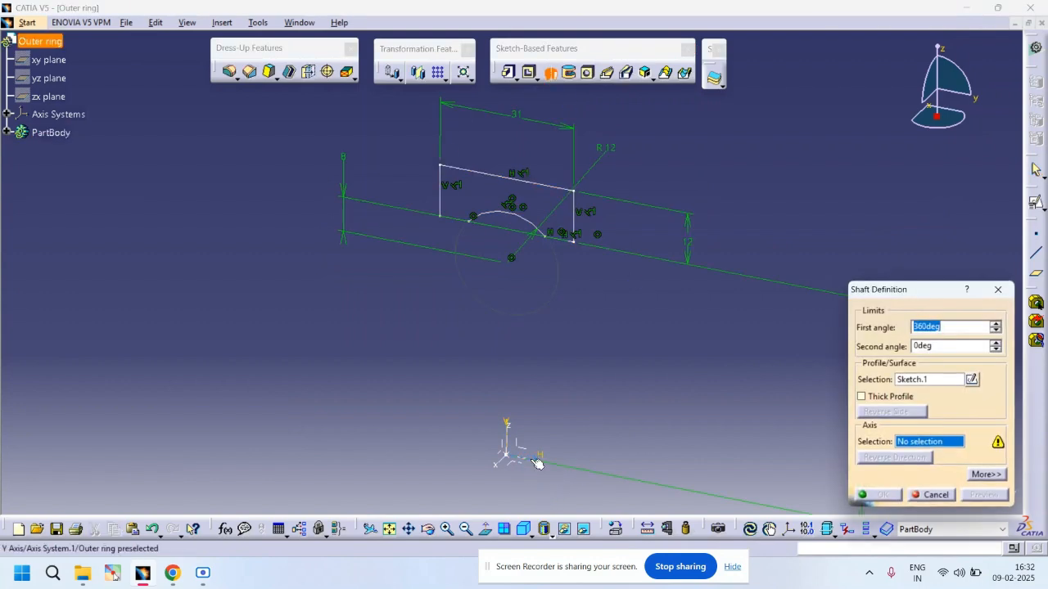
pyautogui.click(538, 463)
pyautogui.click(892, 494)
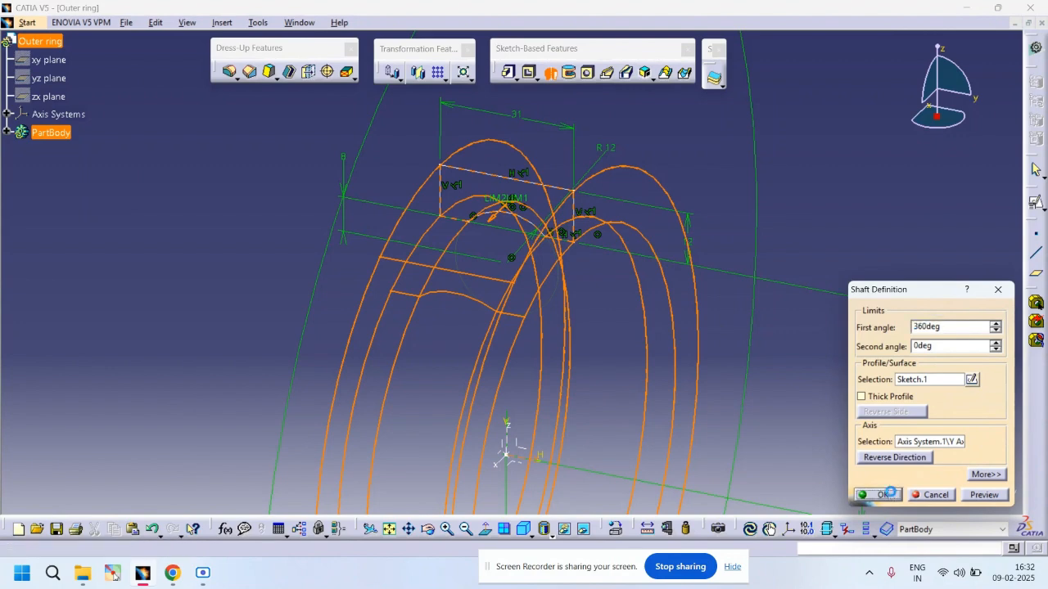
# Step: Fillet two outer circular edges of the ring with a 2 mm radius
pyautogui.moveTo(763, 247); pyautogui.dragTo(726, 338, button='middle')
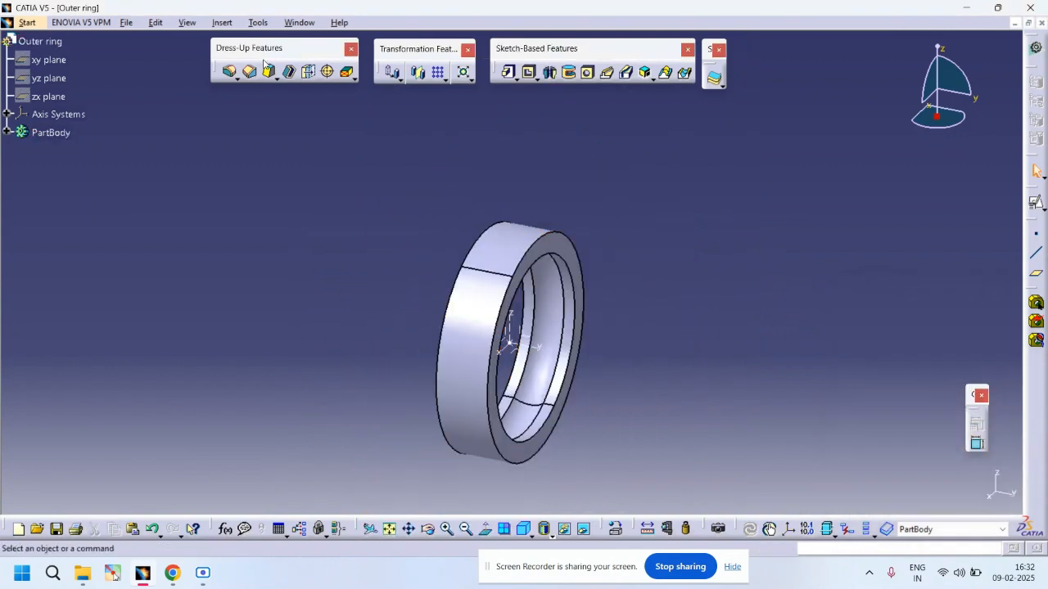
pyautogui.click(230, 72)
pyautogui.click(538, 248)
pyautogui.click(482, 234)
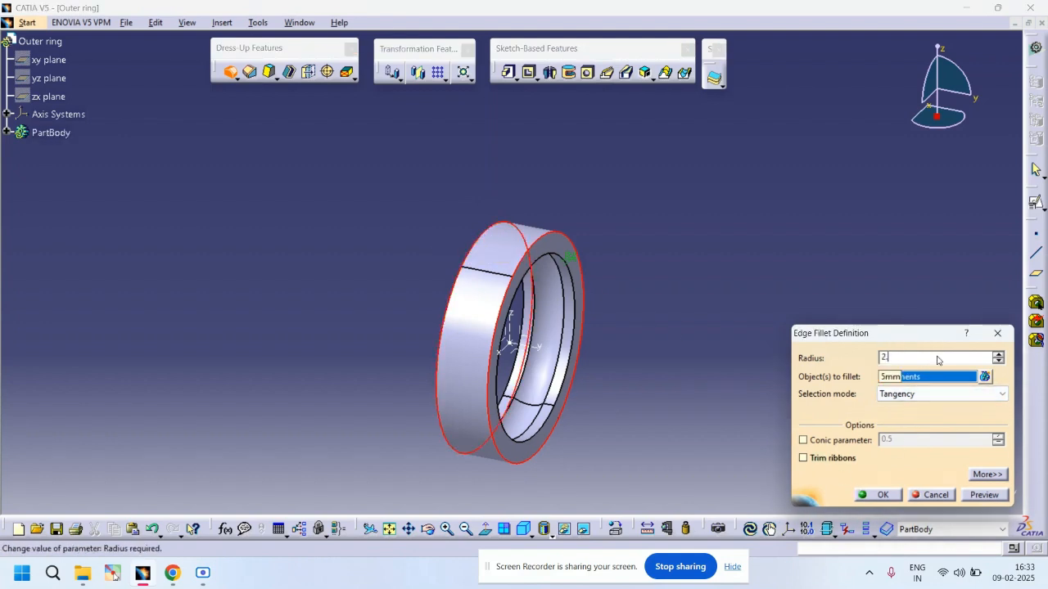
pyautogui.press('Return')
pyautogui.click(758, 229)
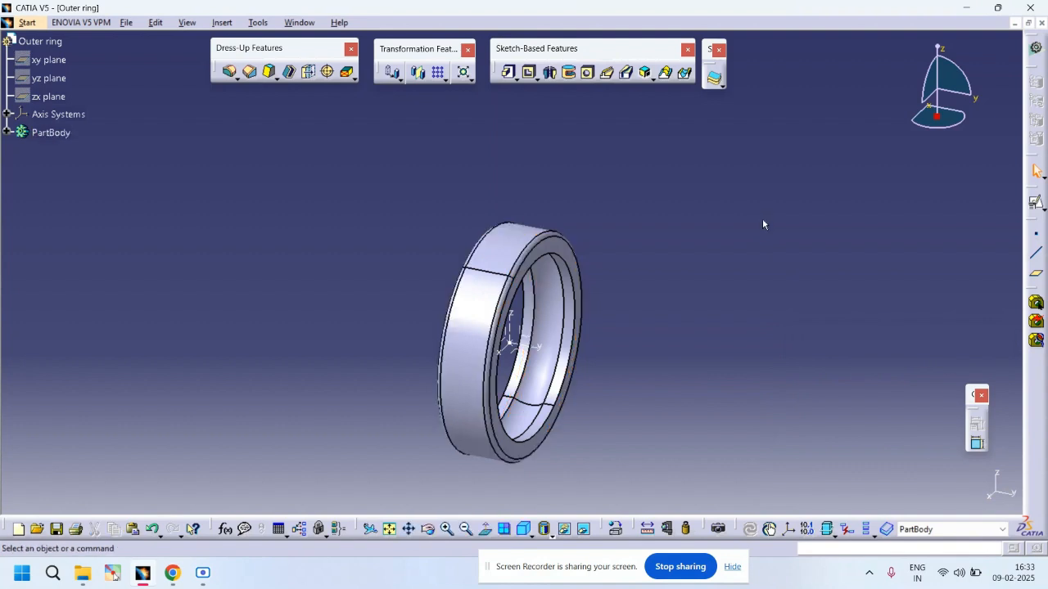
# Step: Open Save As, go to the Desktop and create a new folder named Bearing Parts
pyautogui.click(126, 22)
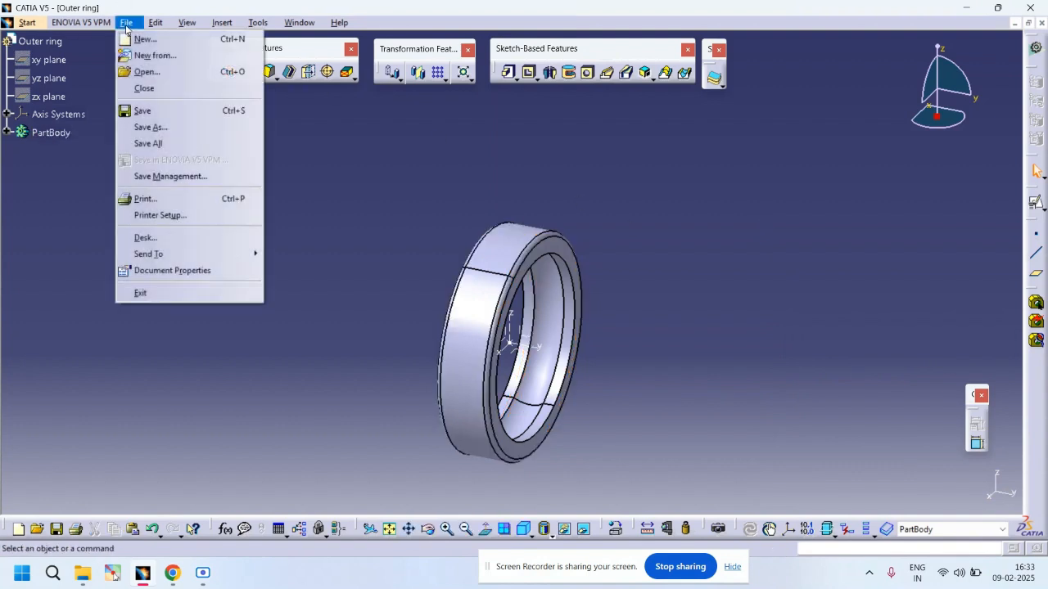
pyautogui.click(152, 127)
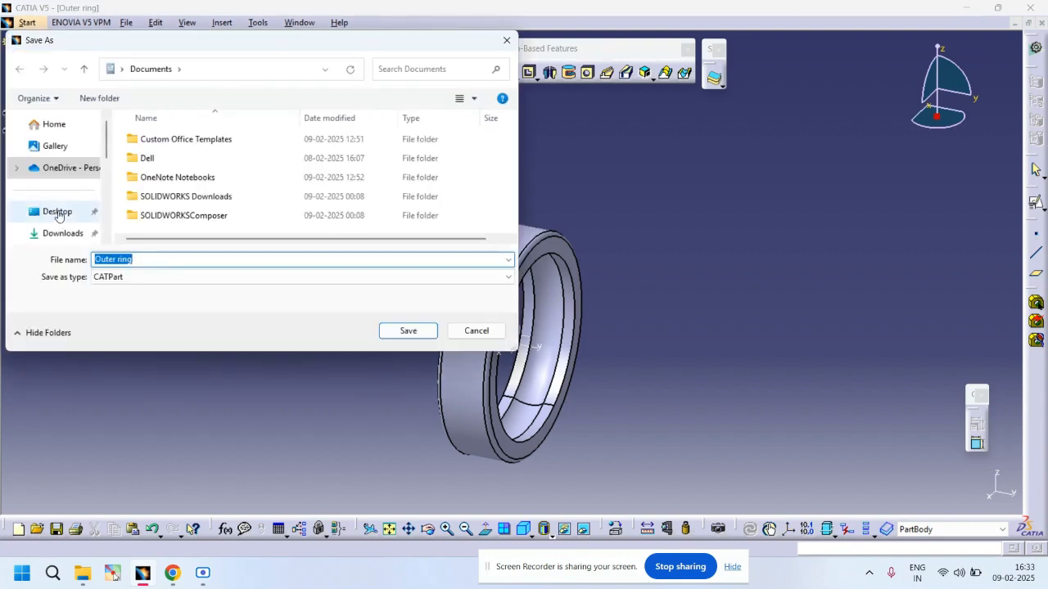
pyautogui.click(57, 213)
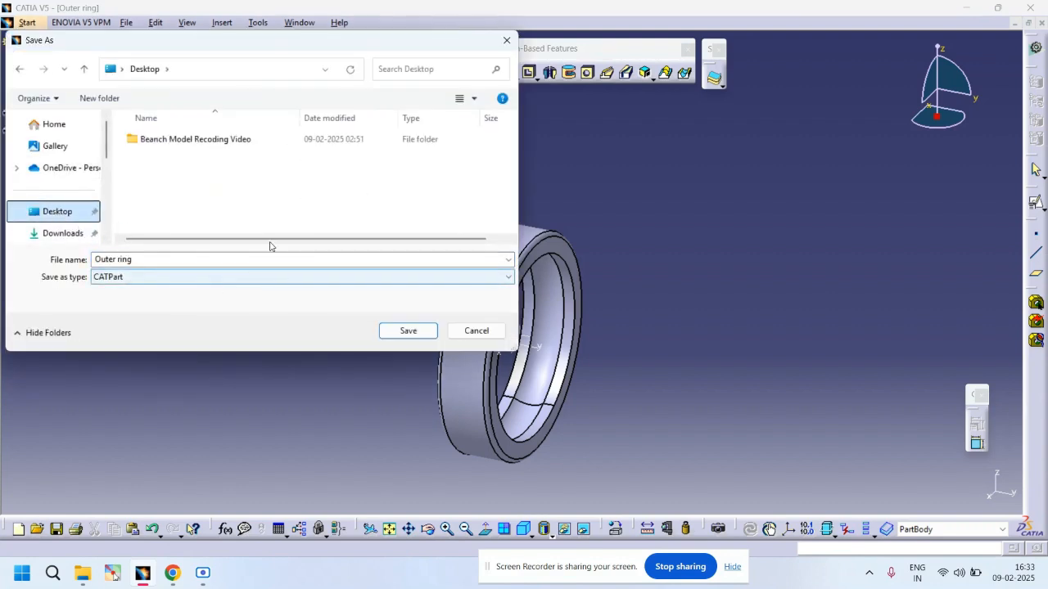
pyautogui.click(101, 99)
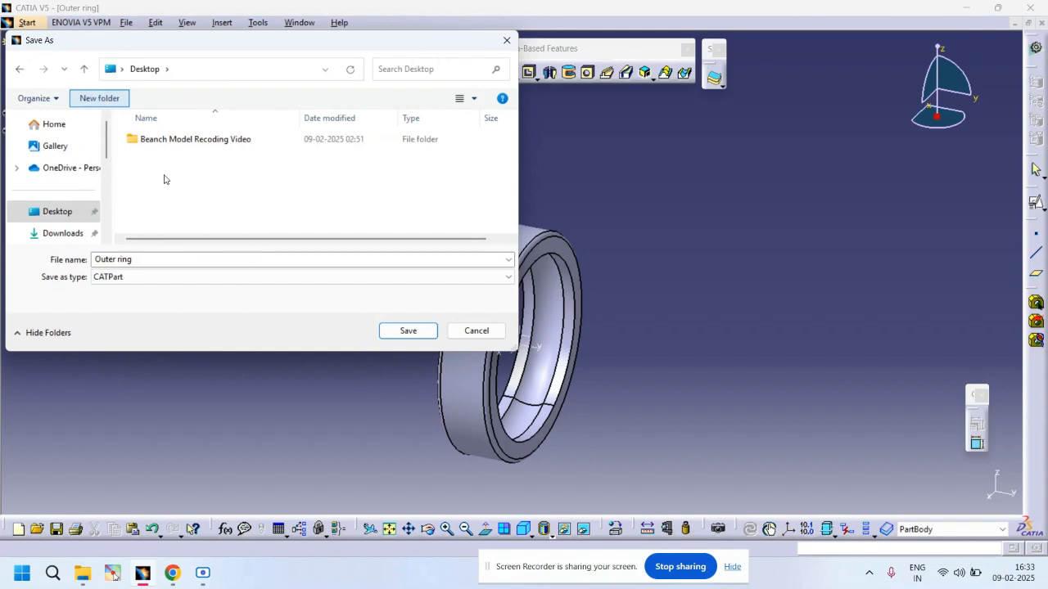
pyautogui.write('Bearing')
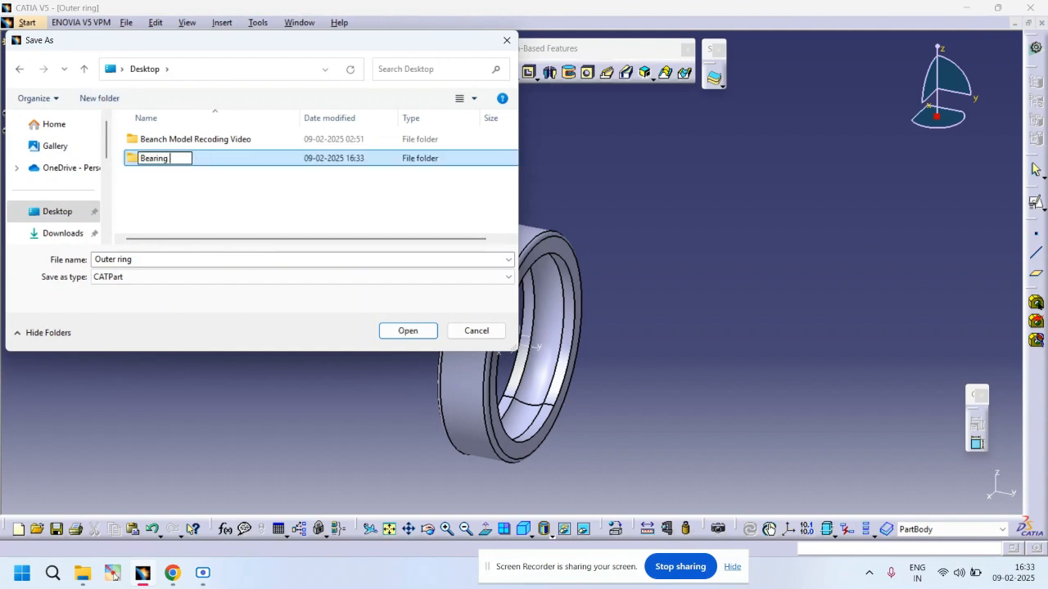
pyautogui.write(' Parts')
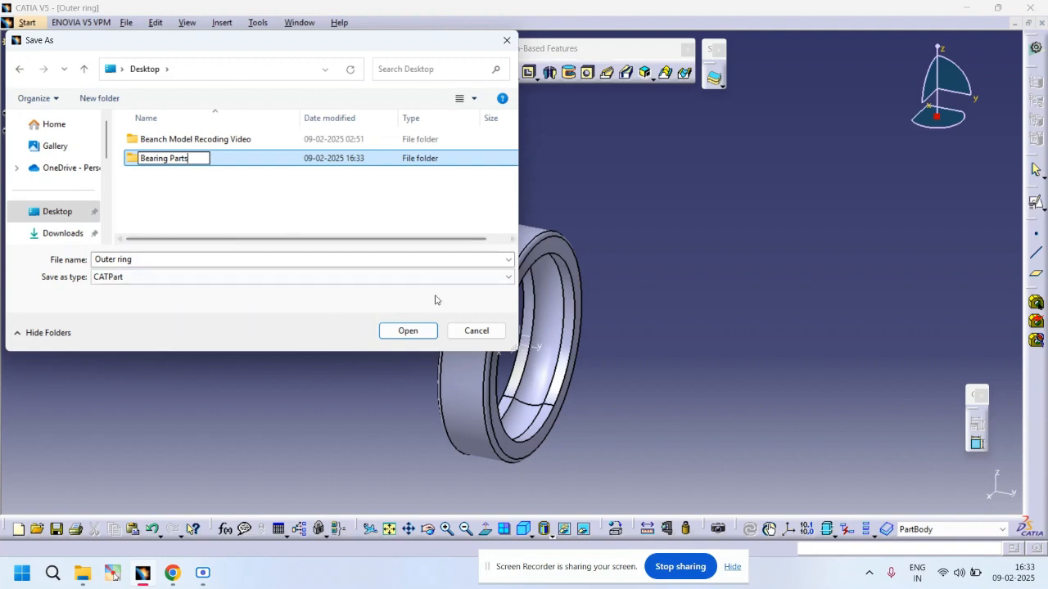
# Step: Save the part as Outer ring inside the Bearing Parts folder
pyautogui.click(412, 332)
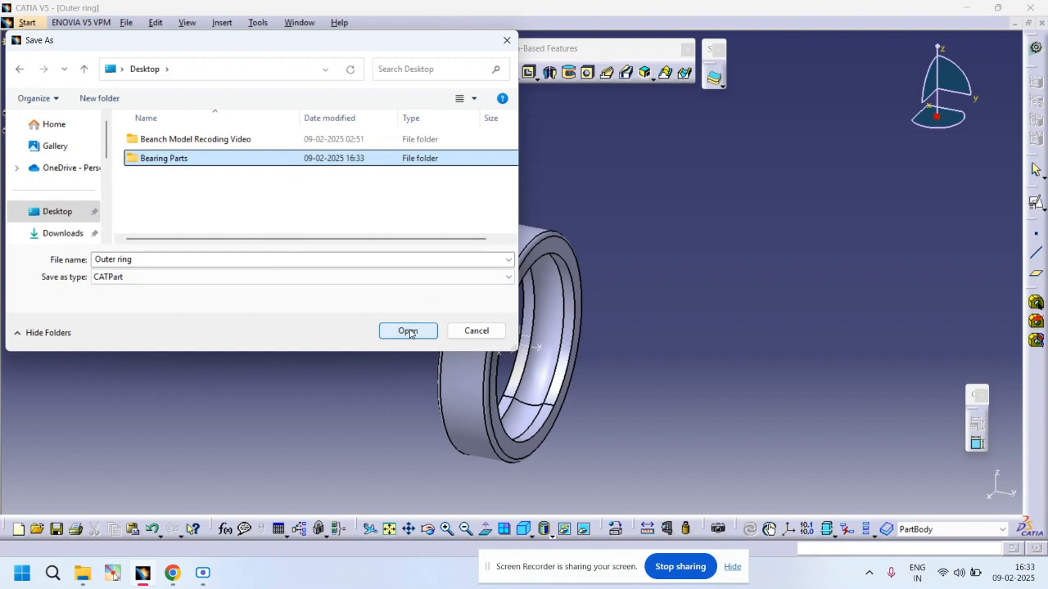
pyautogui.doubleClick(185, 159)
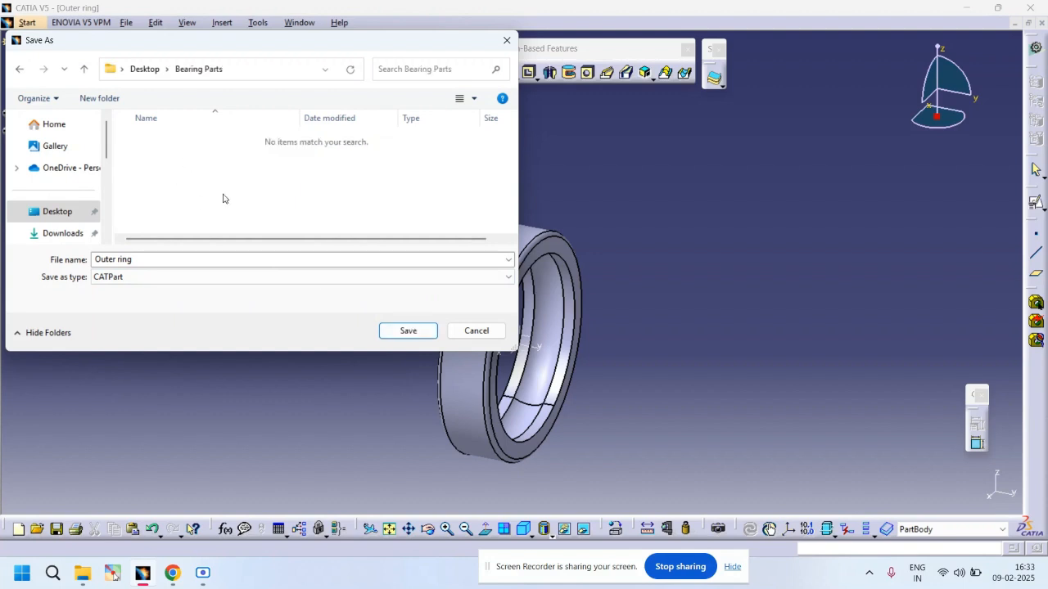
pyautogui.click(409, 331)
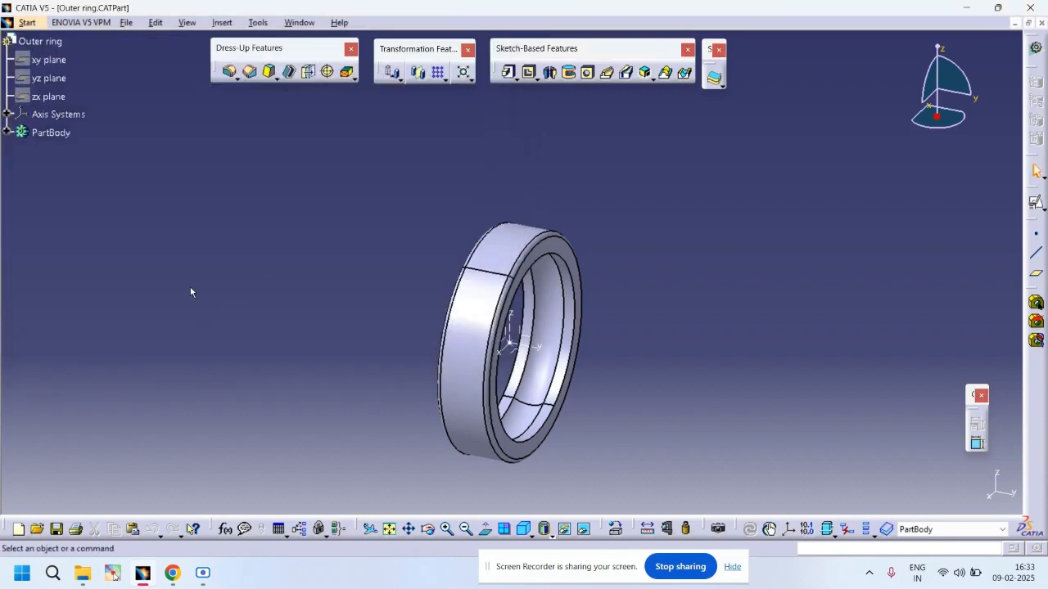
# Step: Close the outer ring document and start a new Part Design part named Inner Ring
pyautogui.click(1042, 24)
pyautogui.click(15, 23)
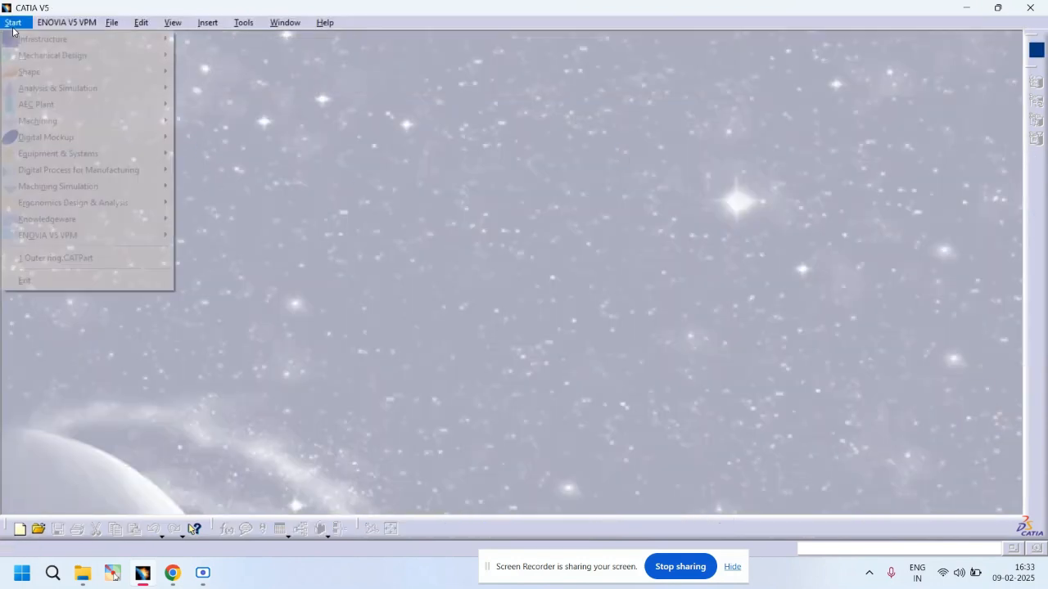
pyautogui.moveTo(135, 55)
pyautogui.click(197, 57)
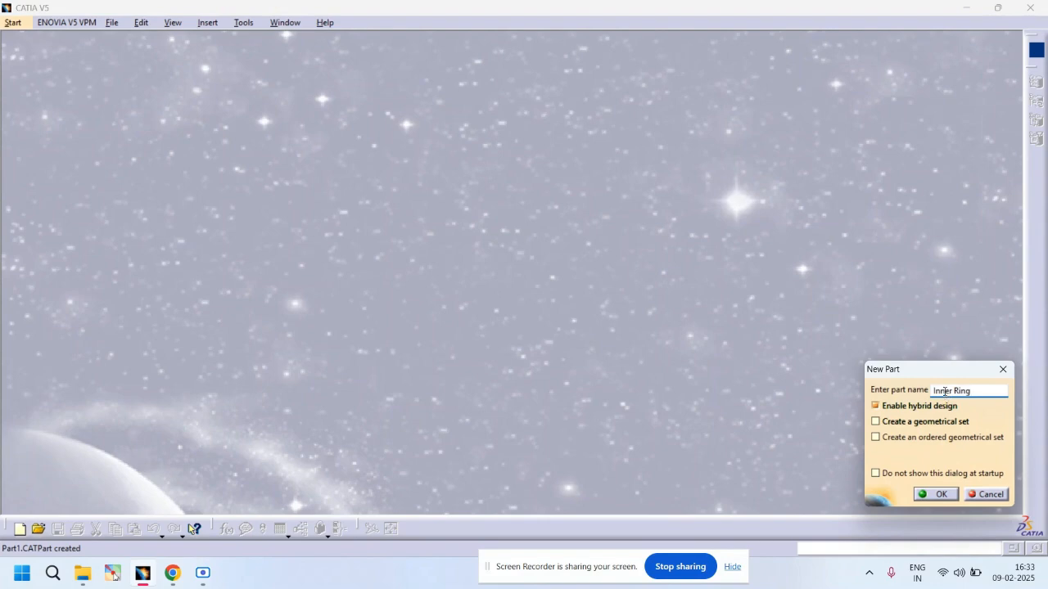
pyautogui.press('Return')
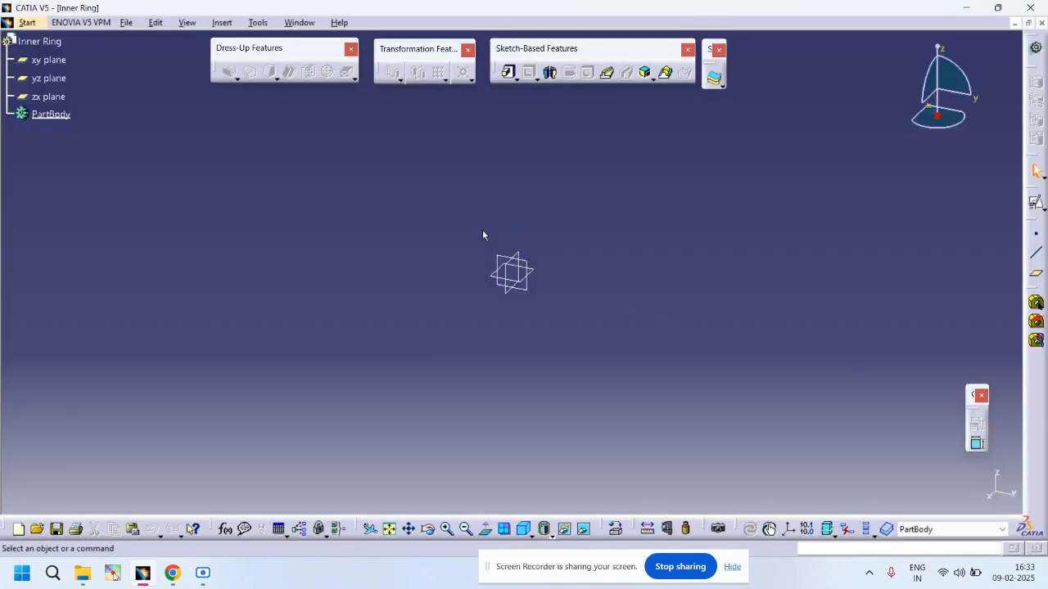
# Step: Create a coordinate point at the origin with X, Y and Z of 0 mm
pyautogui.moveTo(475, 232); pyautogui.dragTo(586, 334)
pyautogui.click(564, 529)
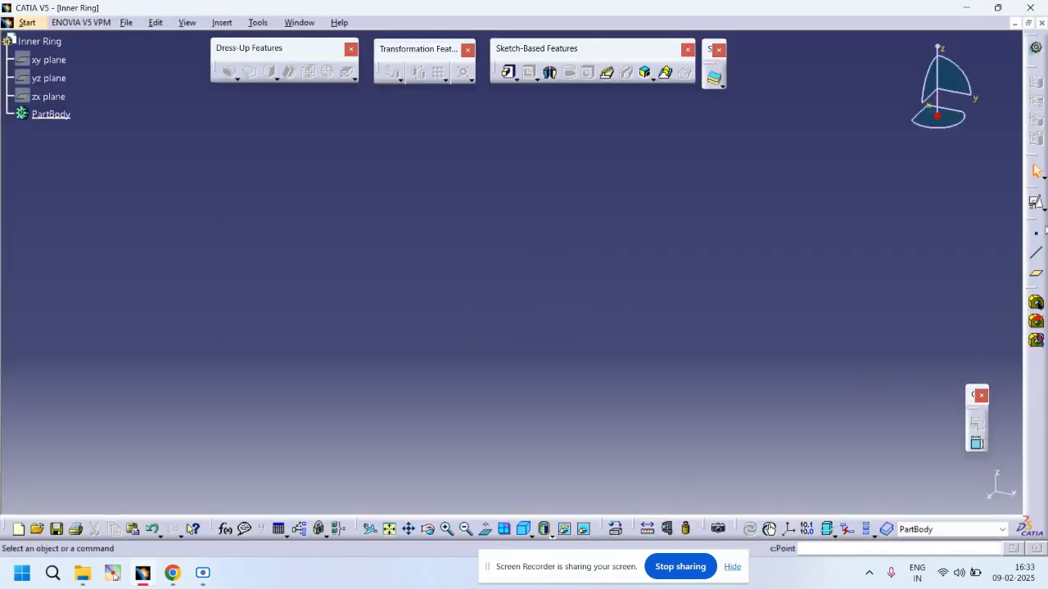
pyautogui.click(1037, 234)
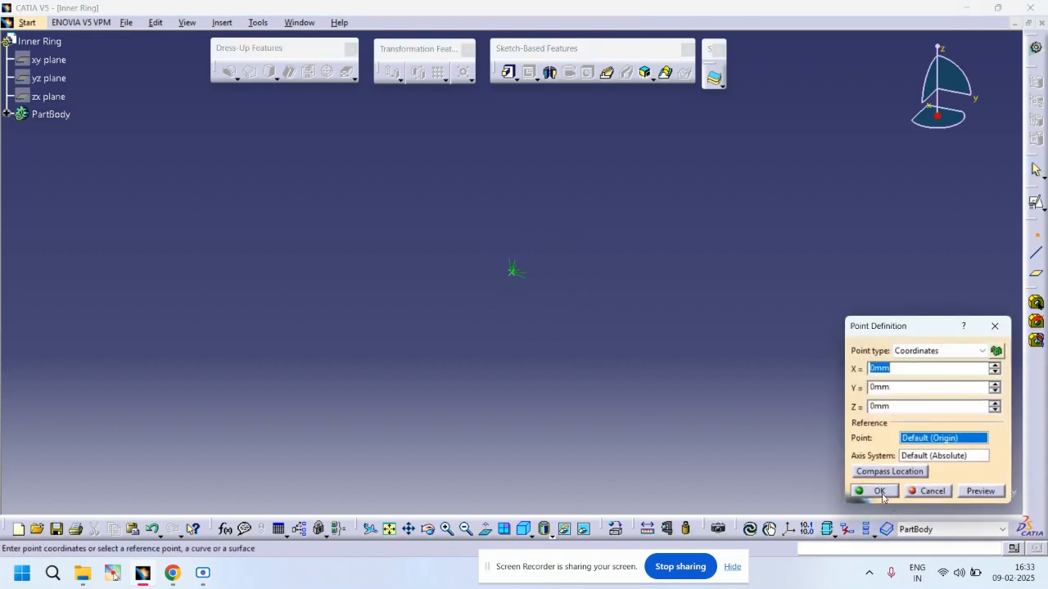
pyautogui.click(878, 491)
# Step: Create a standard axis system and open a positioned sketch on its YZ plane
pyautogui.click(790, 529)
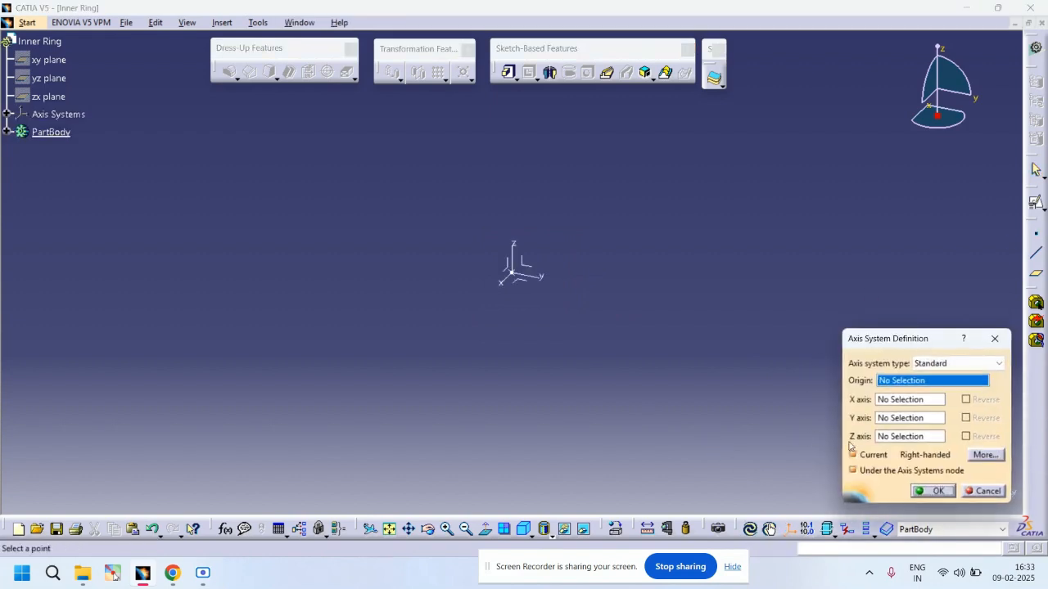
pyautogui.click(933, 492)
pyautogui.click(530, 270)
pyautogui.click(1036, 203)
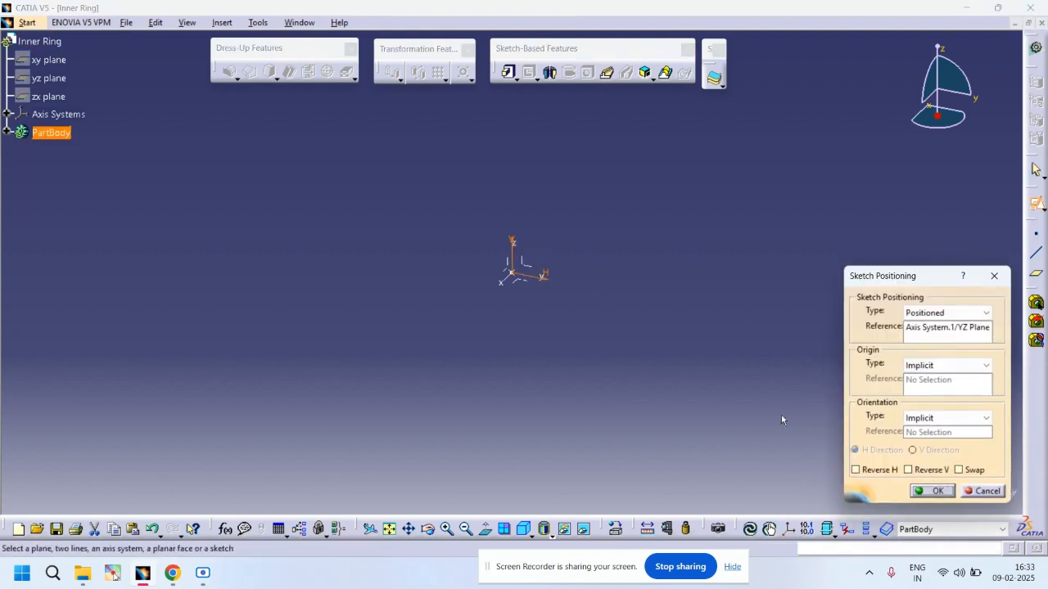
pyautogui.click(925, 491)
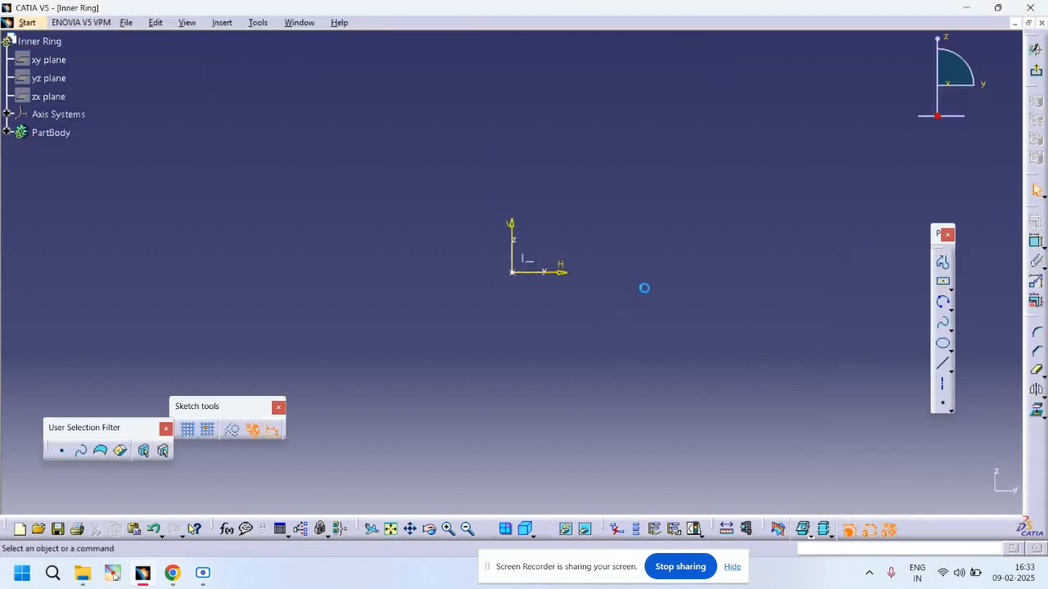
# Step: Draw a centered rectangle about 71 mm wide above the origin, centered on the vertical axis
pyautogui.click(952, 283)
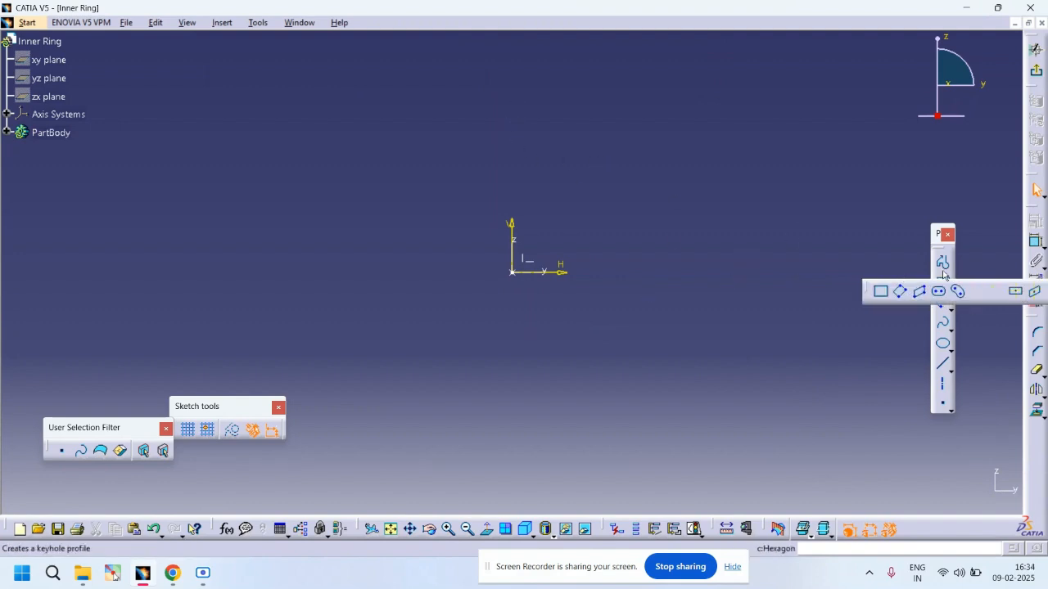
pyautogui.click(1009, 292)
pyautogui.click(513, 104)
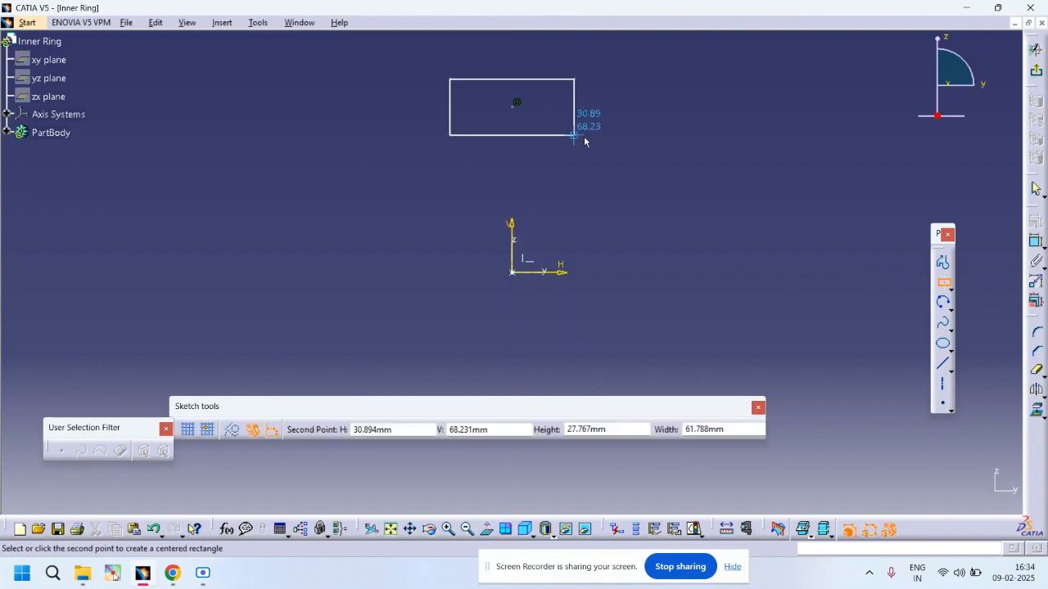
pyautogui.click(583, 138)
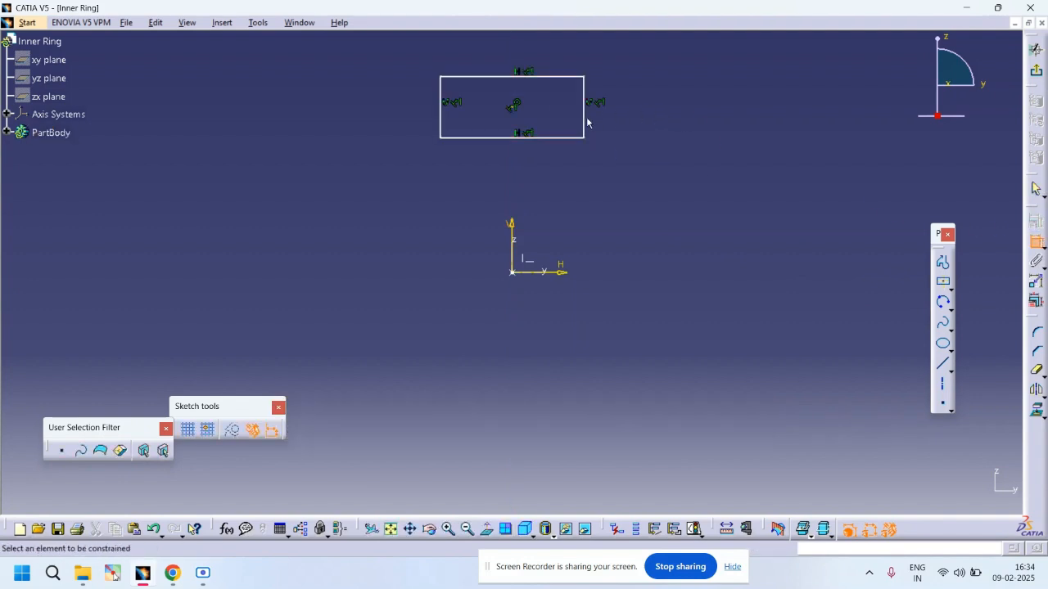
# Step: Dimension the rectangle's height and set it to 12 mm
pyautogui.click(586, 119)
pyautogui.click(653, 115)
pyautogui.doubleClick(653, 115)
pyautogui.write('12')
pyautogui.press('Return')
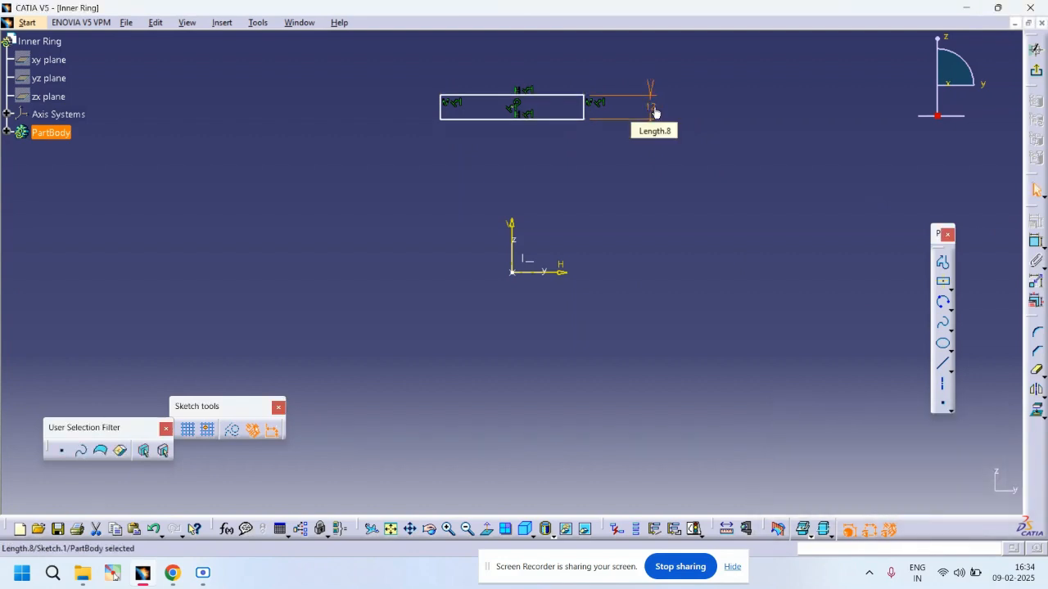
# Step: Dimension the rectangle's width and set it to 31 mm
pyautogui.click(1036, 242)
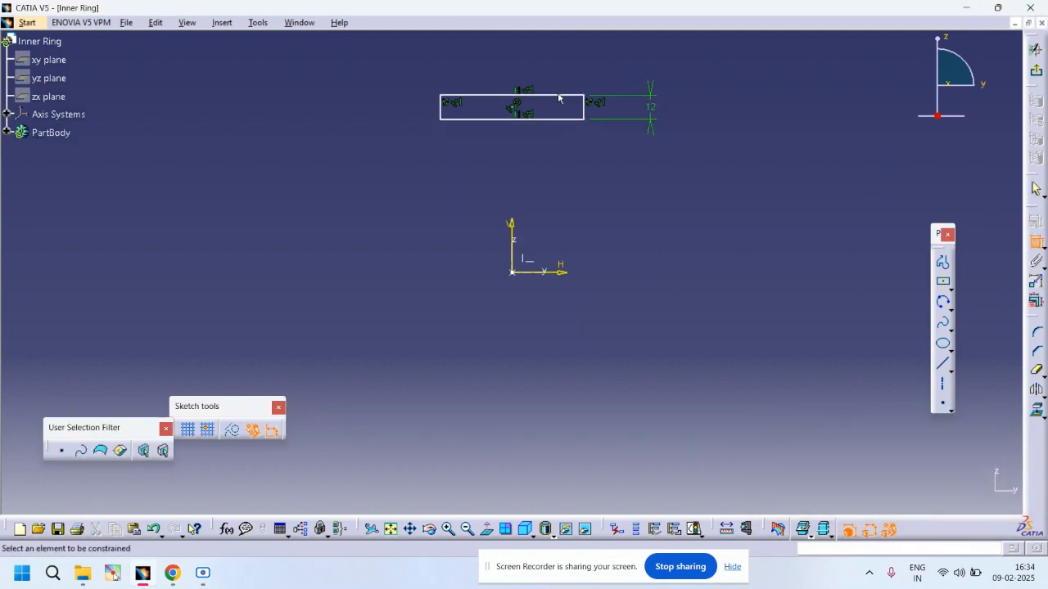
pyautogui.click(559, 95)
pyautogui.click(544, 57)
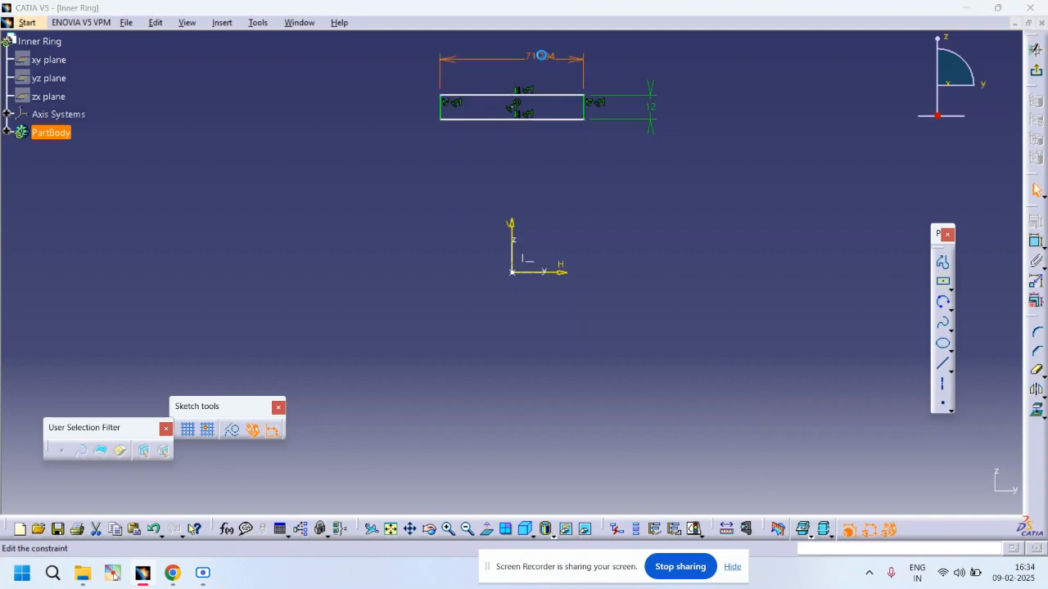
pyautogui.doubleClick(542, 55)
pyautogui.press('Return')
# Step: Dimension the distance from the rectangle's bottom edge to the horizontal axis and set it to 25 mm
pyautogui.moveTo(661, 223)
pyautogui.mouseDown(button='middle')
pyautogui.moveTo(663, 204)
pyautogui.moveTo(659, 319)
pyautogui.mouseUp(button='middle')
pyautogui.click(1036, 243)
pyautogui.click(538, 204)
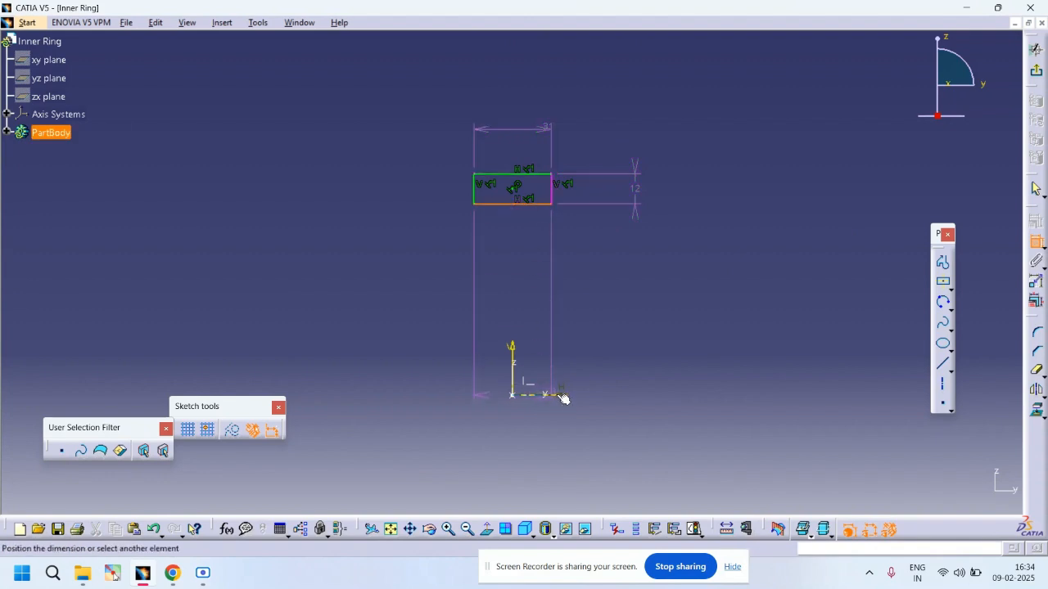
pyautogui.click(660, 311)
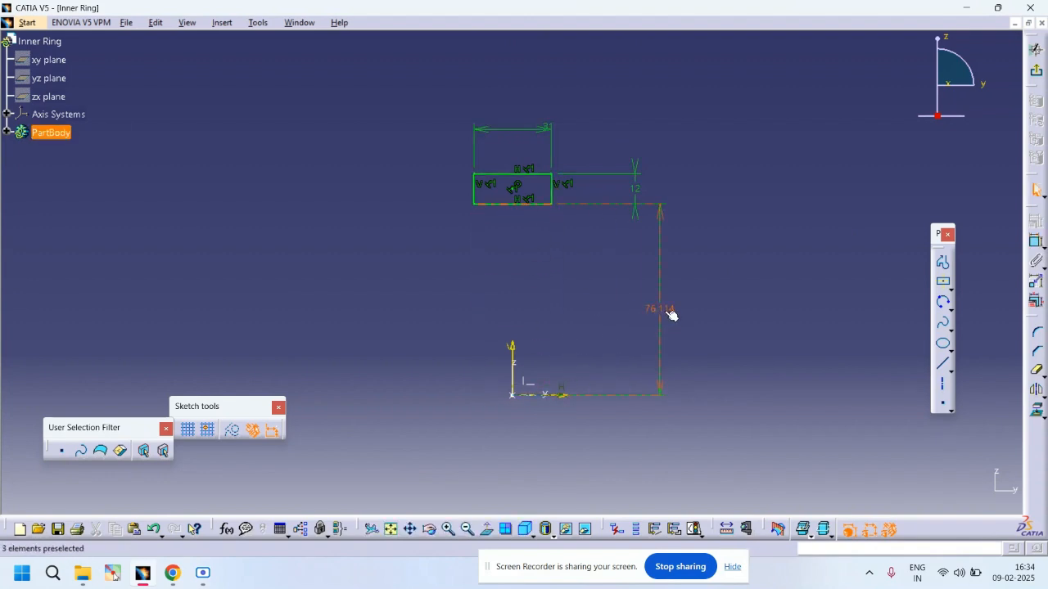
pyautogui.doubleClick(662, 308)
pyautogui.write('25mm')
pyautogui.press('Return')
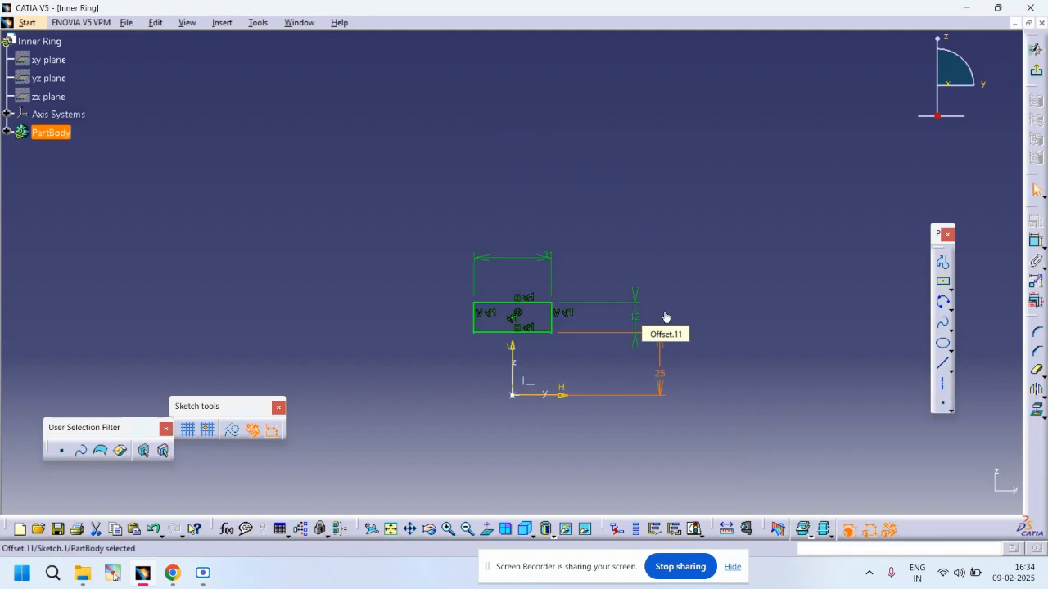
# Step: Draw a three-point arc across the rectangle's top edge, dipping down into the rectangle
pyautogui.keyDown('ctrl'); pyautogui.moveTo(645, 356); pyautogui.dragTo(666, 240, button='middle'); pyautogui.keyUp('ctrl')
pyautogui.moveTo(628, 375); pyautogui.dragTo(606, 155, button='middle')
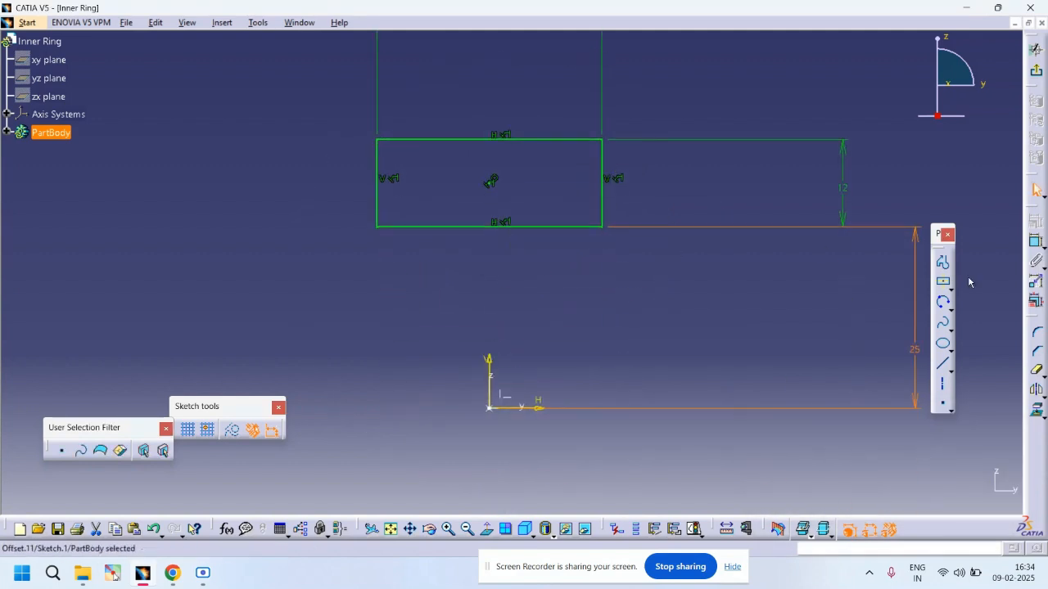
pyautogui.click(944, 302)
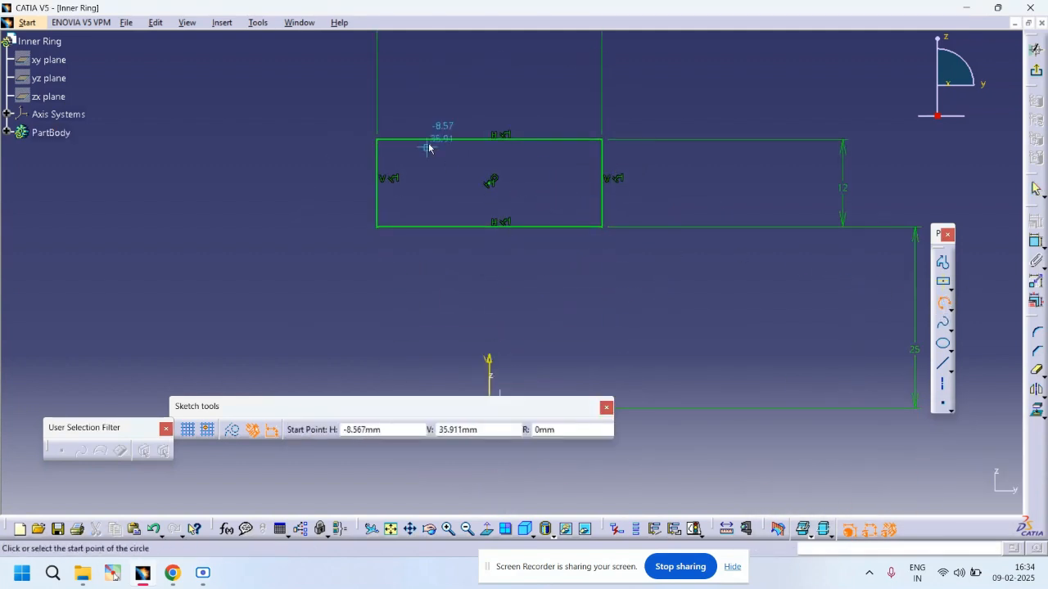
pyautogui.click(427, 140)
pyautogui.click(498, 155)
pyautogui.click(547, 140)
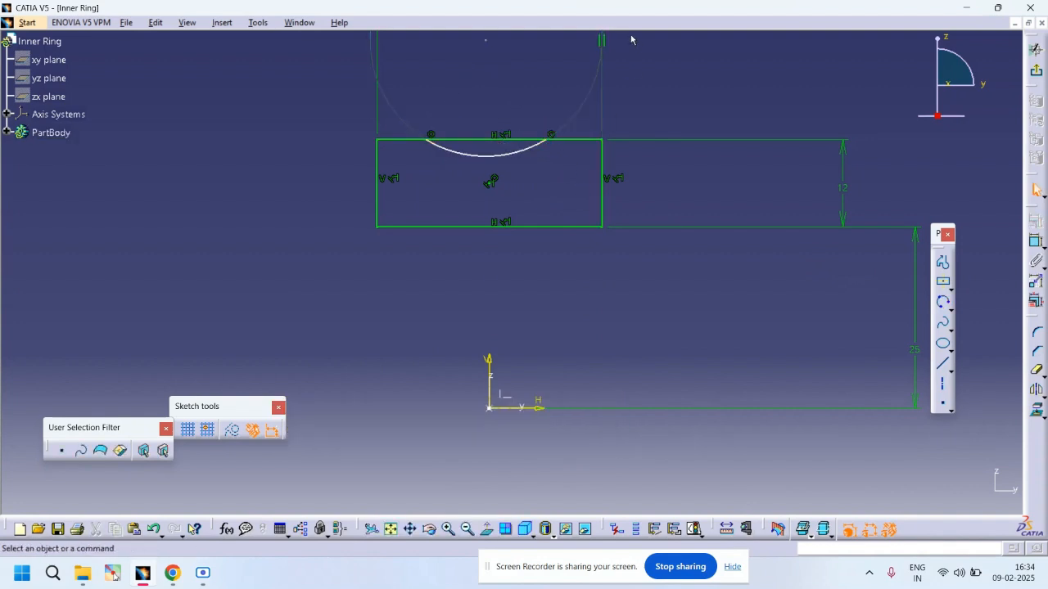
pyautogui.click(608, 47)
# Step: Dimension the arc's radius and set it to 12 mm
pyautogui.click(524, 150)
pyautogui.click(554, 192)
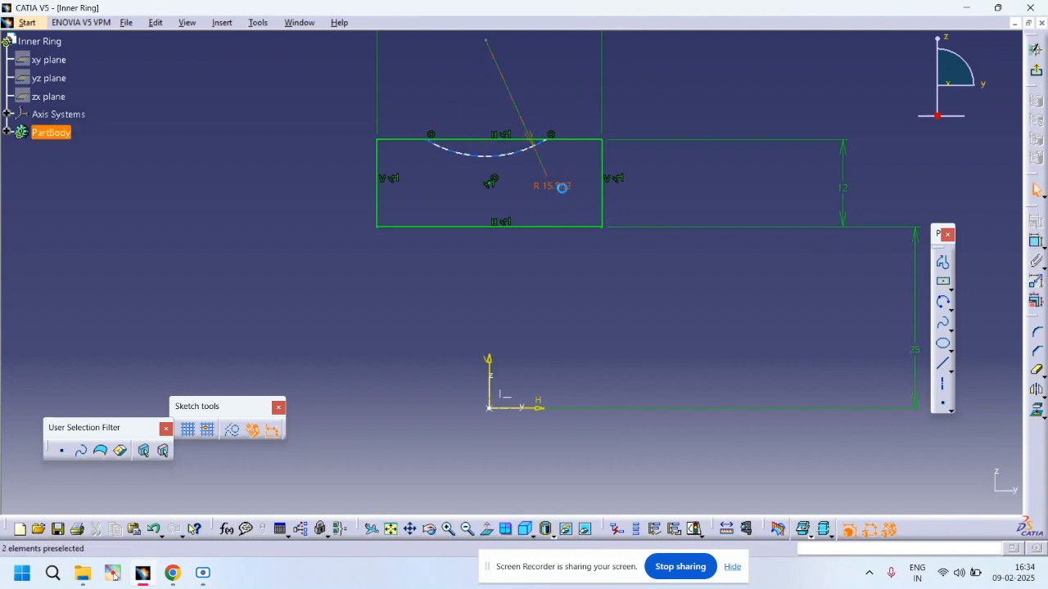
pyautogui.doubleClick(563, 187)
pyautogui.write('12')
pyautogui.press('Return')
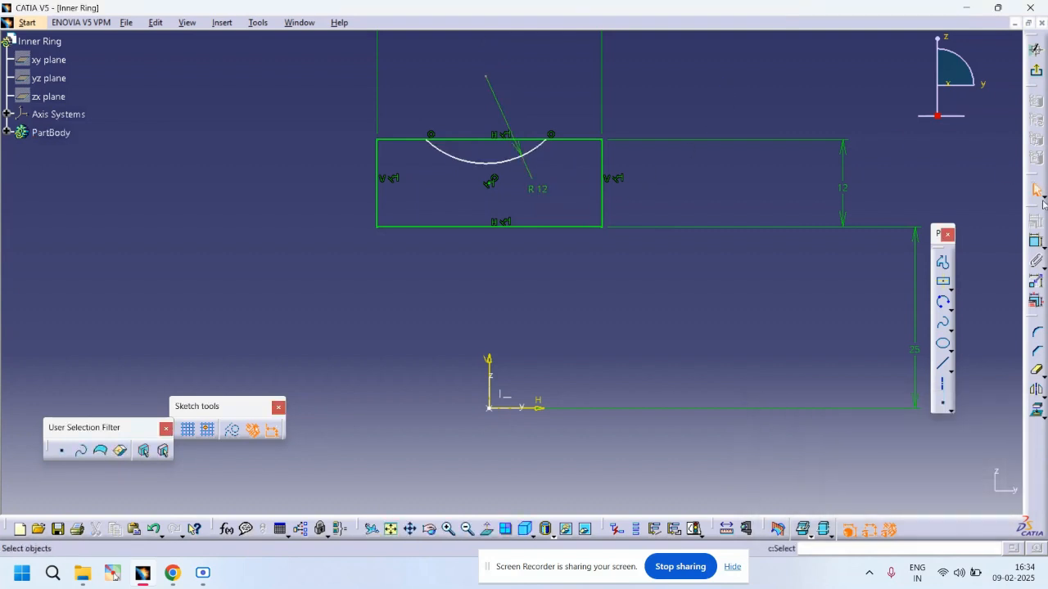
# Step: Dimension the distance from the arc's center to the rectangle's top edge and set it to 8 mm
pyautogui.click(1036, 242)
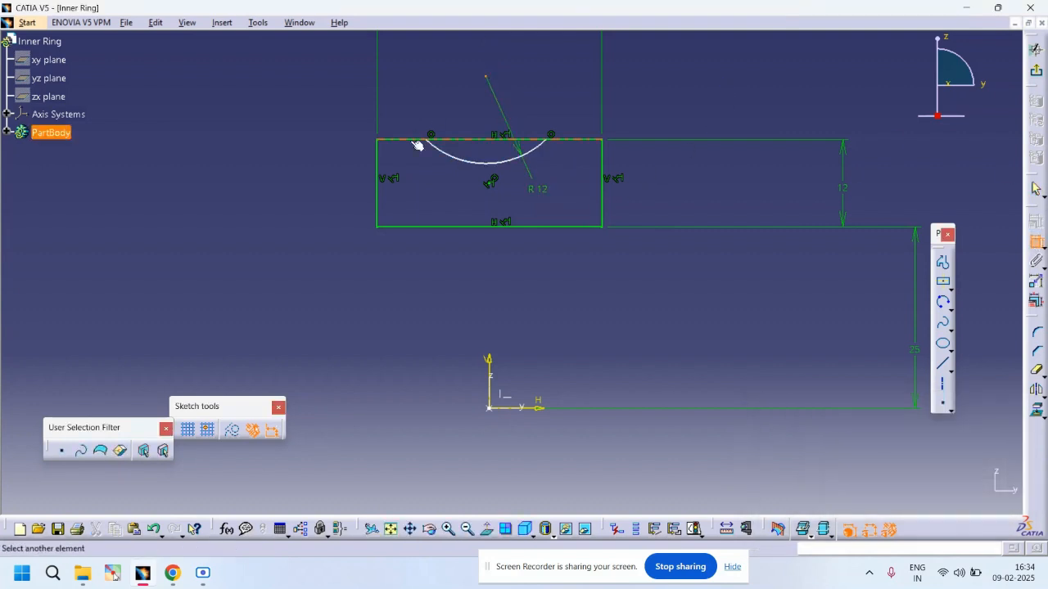
pyautogui.click(291, 108)
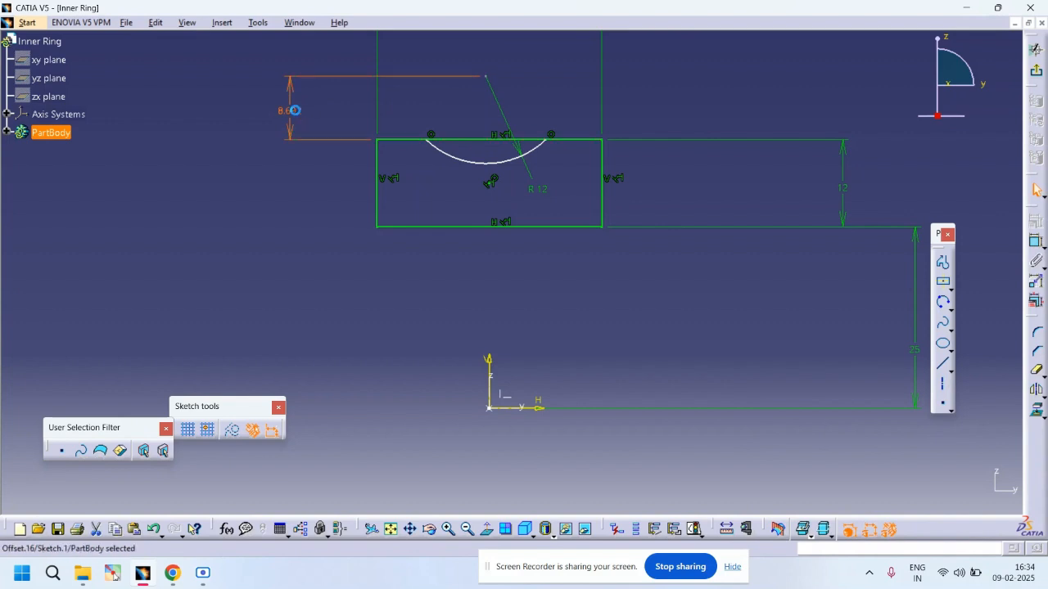
pyautogui.doubleClick(294, 110)
pyautogui.press('Return')
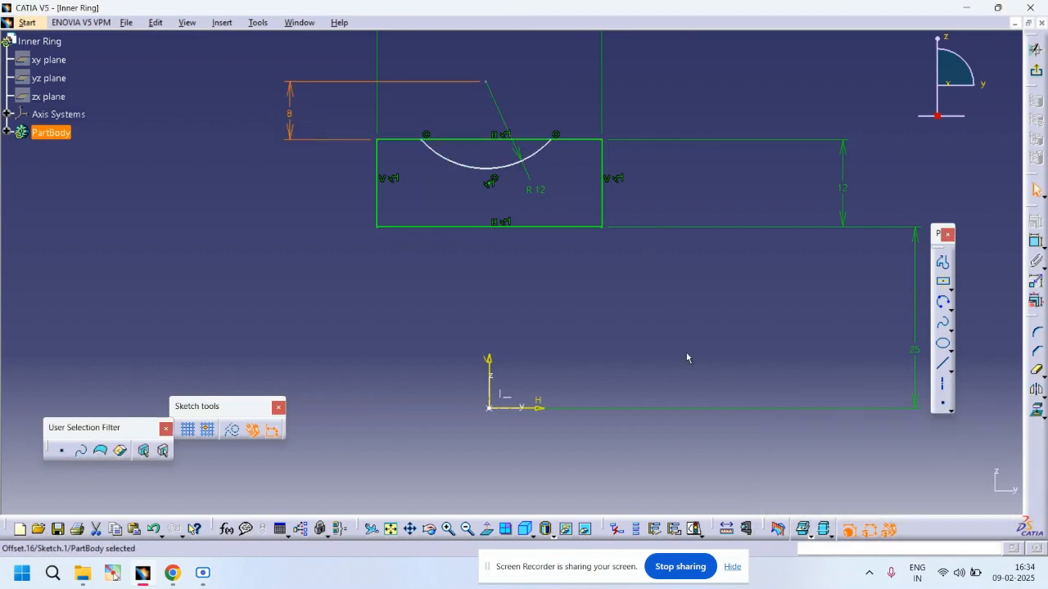
# Step: Quick Trim the top edge segment between the arc ends, converting its length constraint into a distance
pyautogui.click(1037, 371)
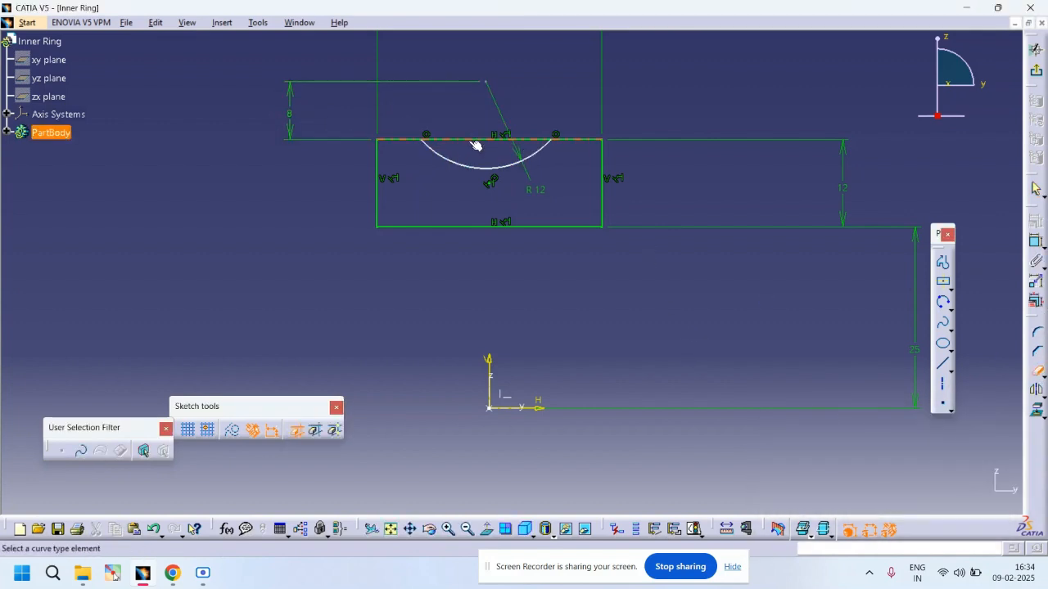
pyautogui.click(479, 146)
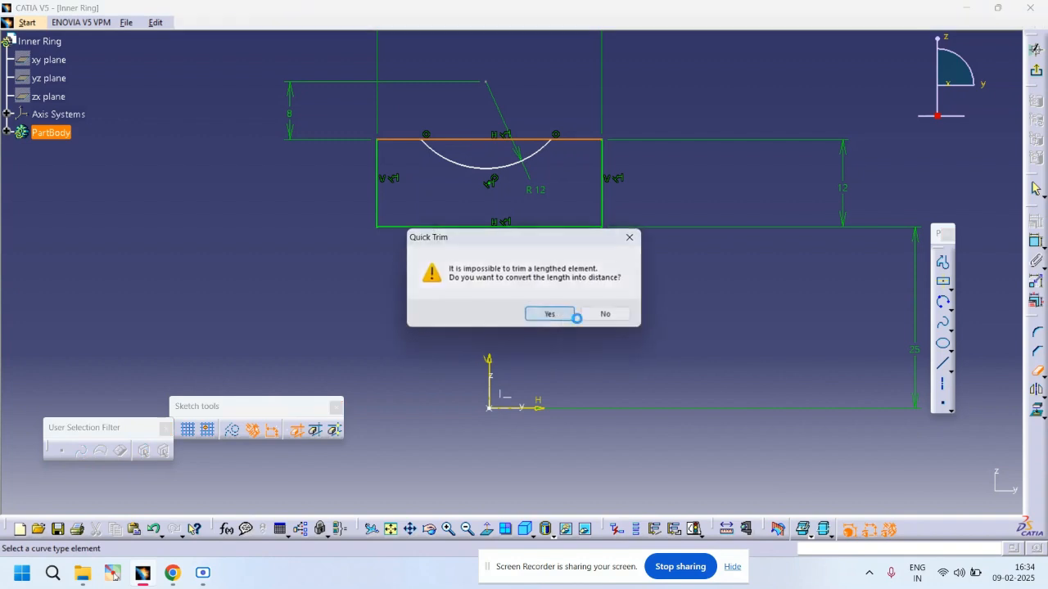
pyautogui.click(554, 312)
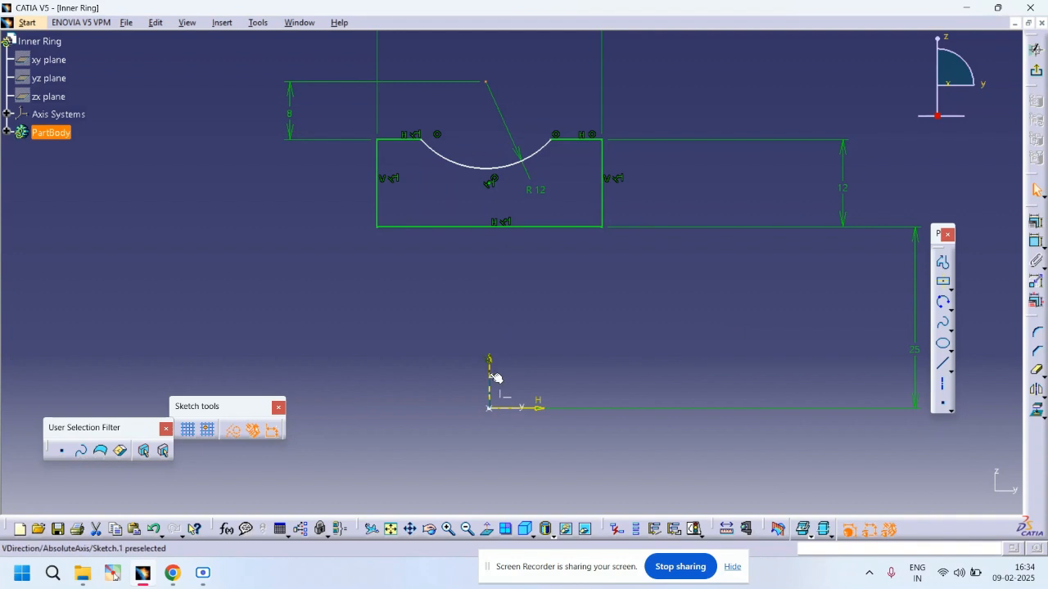
# Step: Leave the sketch and return to the part workbench
pyautogui.click(1036, 240)
pyautogui.rightClick(624, 327)
pyautogui.click(663, 374)
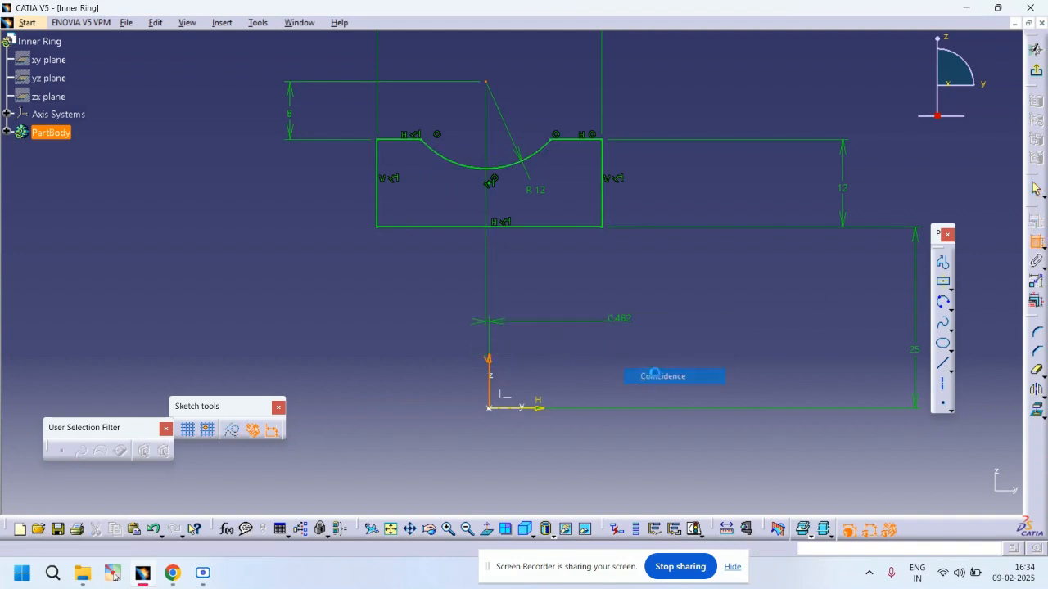
pyautogui.click(1036, 51)
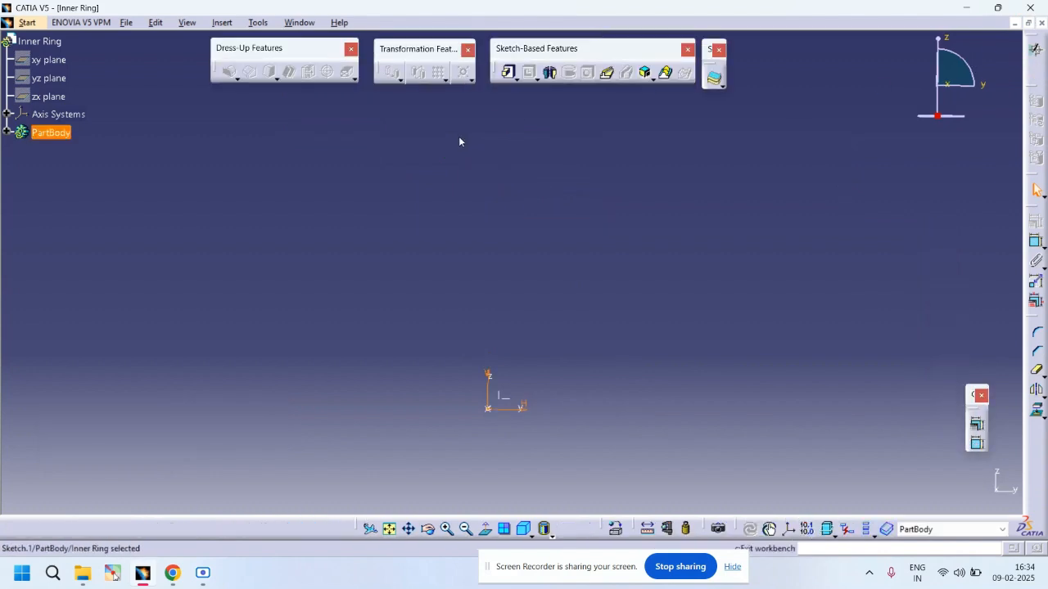
# Step: Revolve the sketch into a 360-degree shaft around the sketch's horizontal axis
pyautogui.click(553, 74)
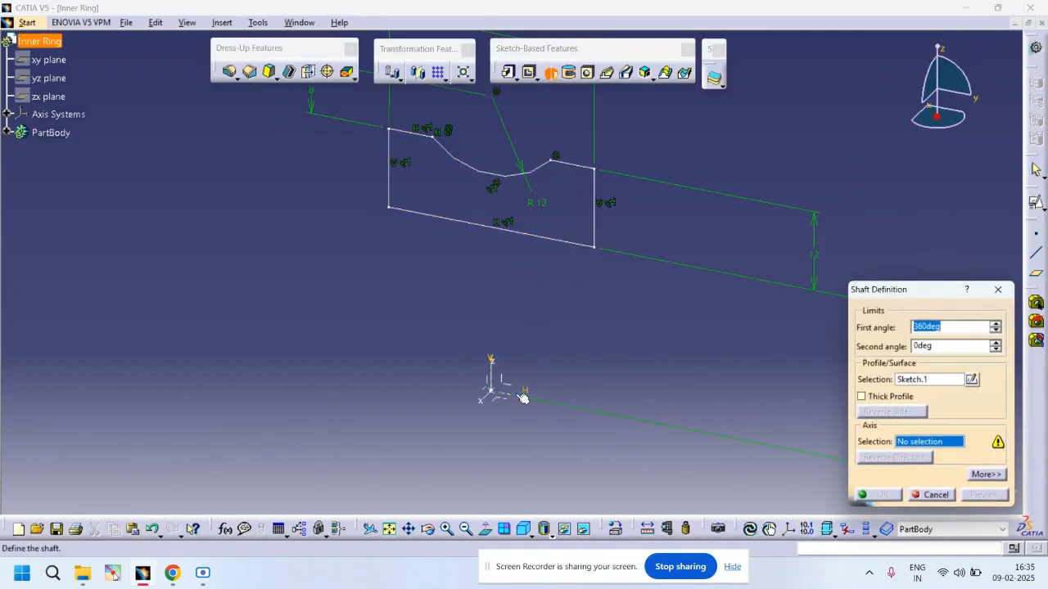
pyautogui.click(516, 393)
pyautogui.click(879, 495)
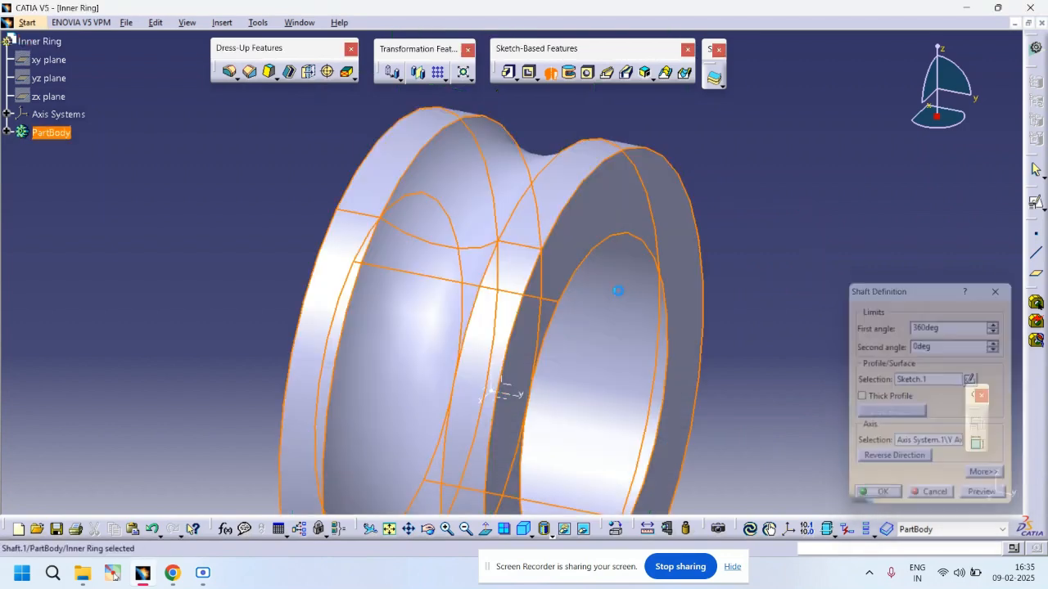
# Step: Fillet both circular edges of the inner bore with a 2.5 mm radius
pyautogui.click(641, 238)
pyautogui.moveTo(449, 198); pyautogui.dragTo(588, 207, button='middle')
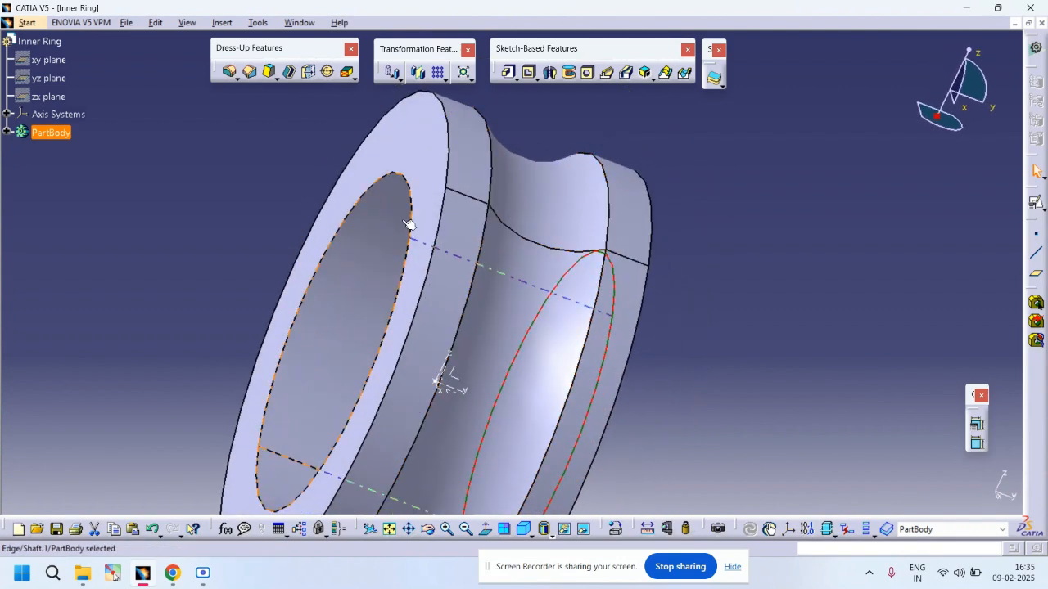
pyautogui.keyDown('ctrl'); pyautogui.click(390, 177); pyautogui.keyUp('ctrl')
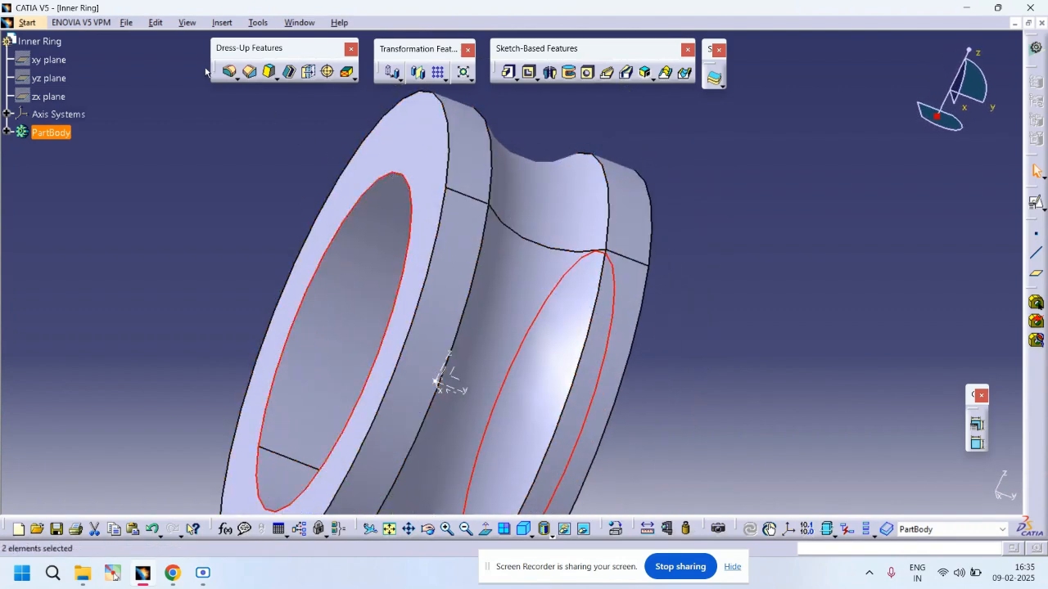
pyautogui.click(230, 72)
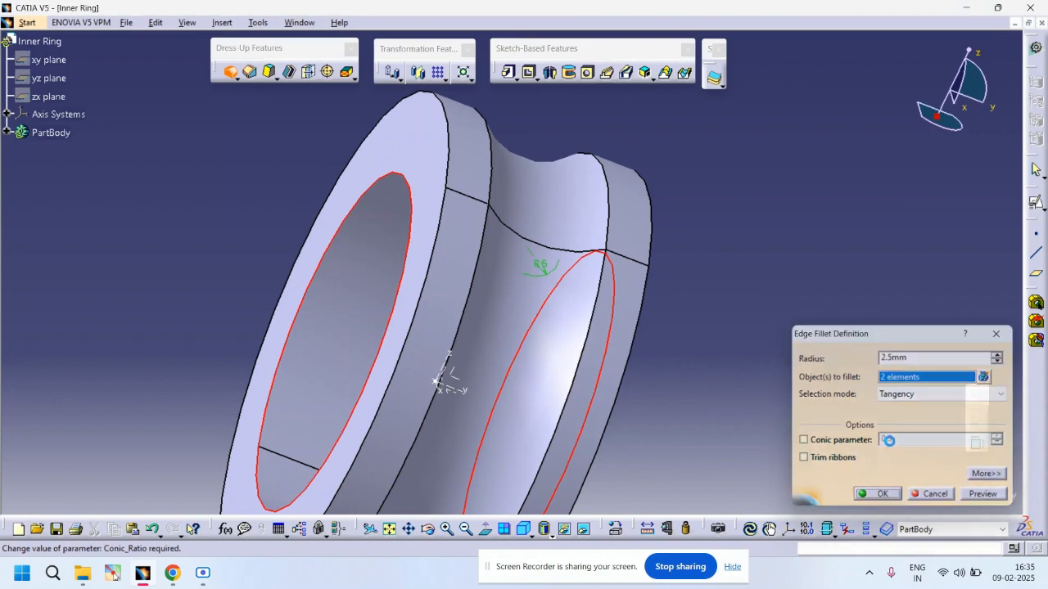
pyautogui.click(875, 494)
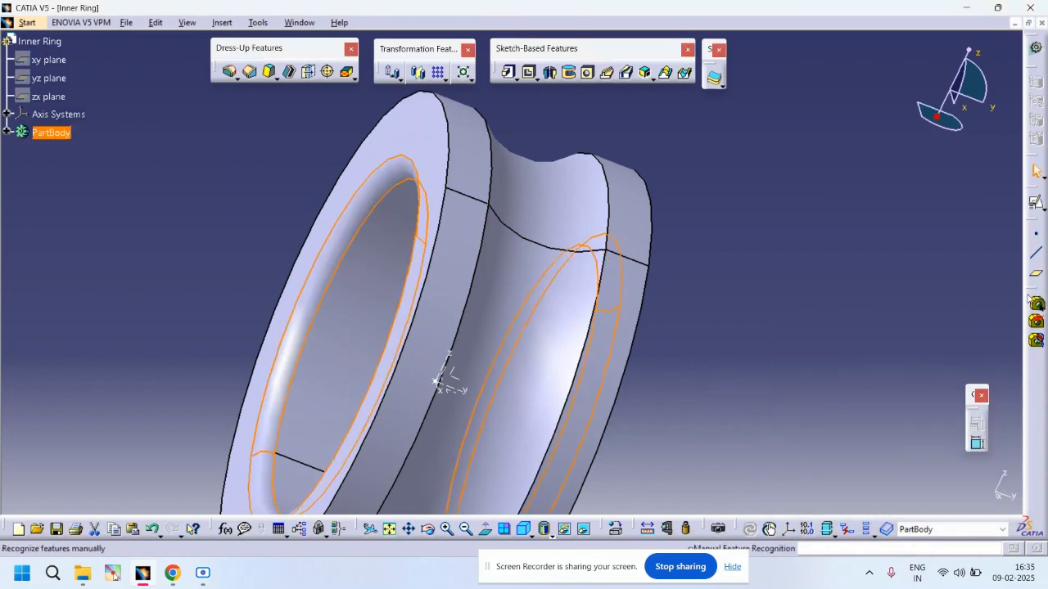
# Step: Save the part as Inner Ring in the Bearing Parts folder on the Desktop
pyautogui.click(23, 23)
pyautogui.moveTo(127, 22)
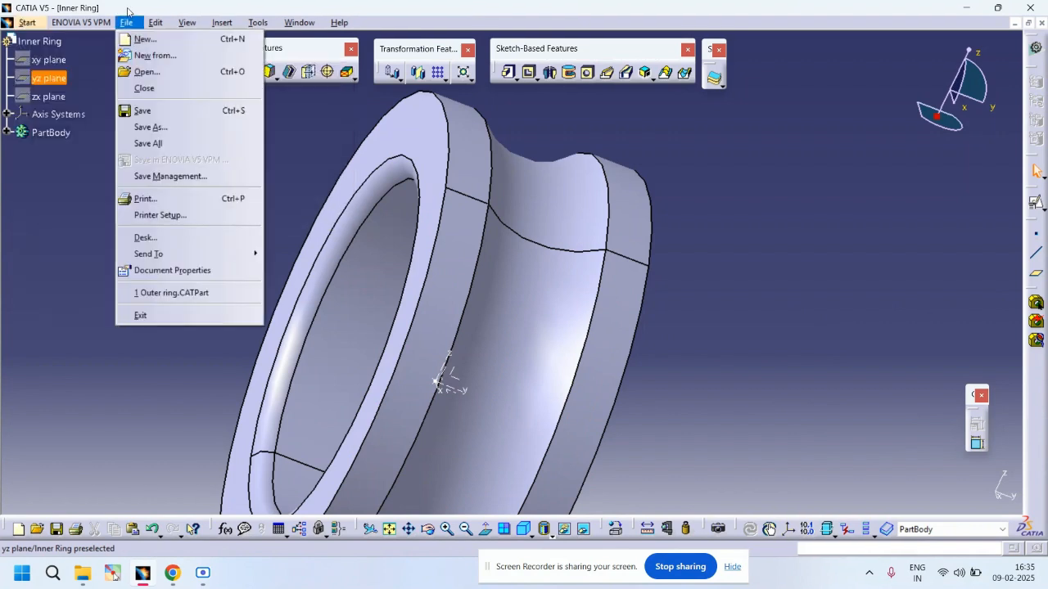
pyautogui.click(145, 129)
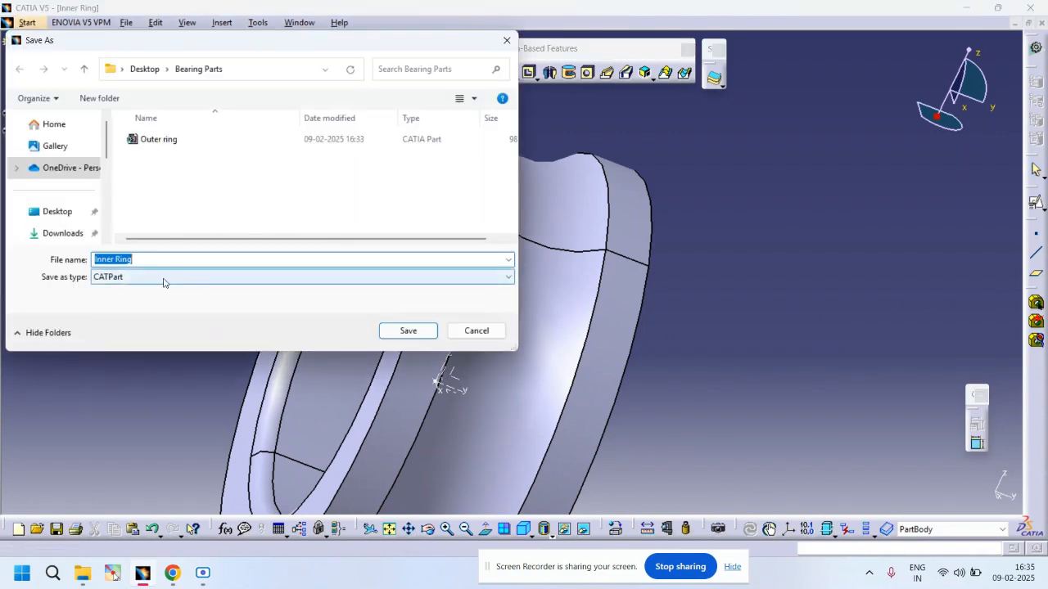
pyautogui.click(426, 332)
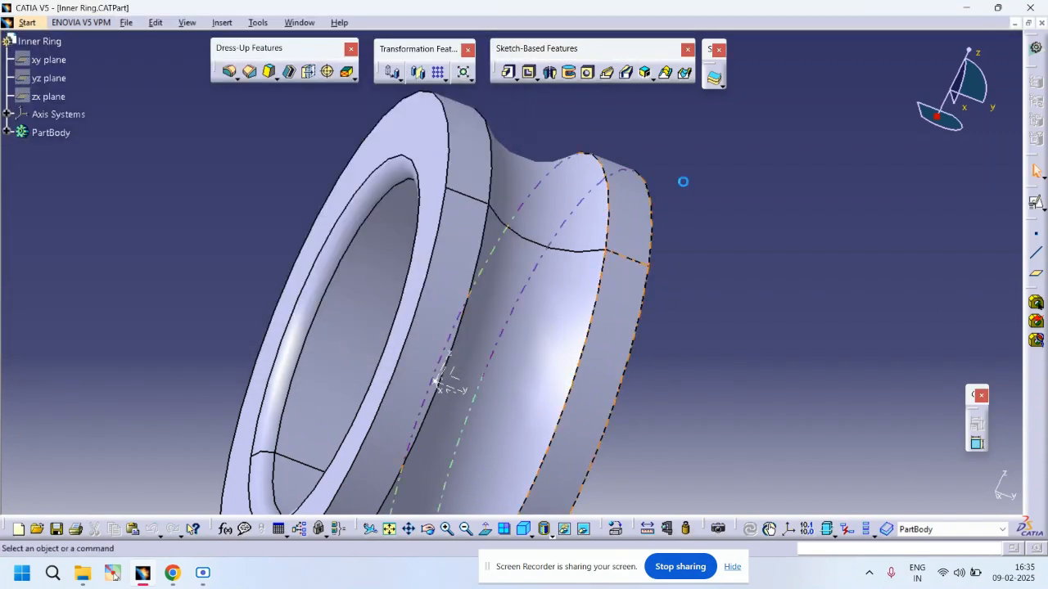
# Step: Close the Inner Ring document and create a new Part Design part named Ball
pyautogui.click(1042, 24)
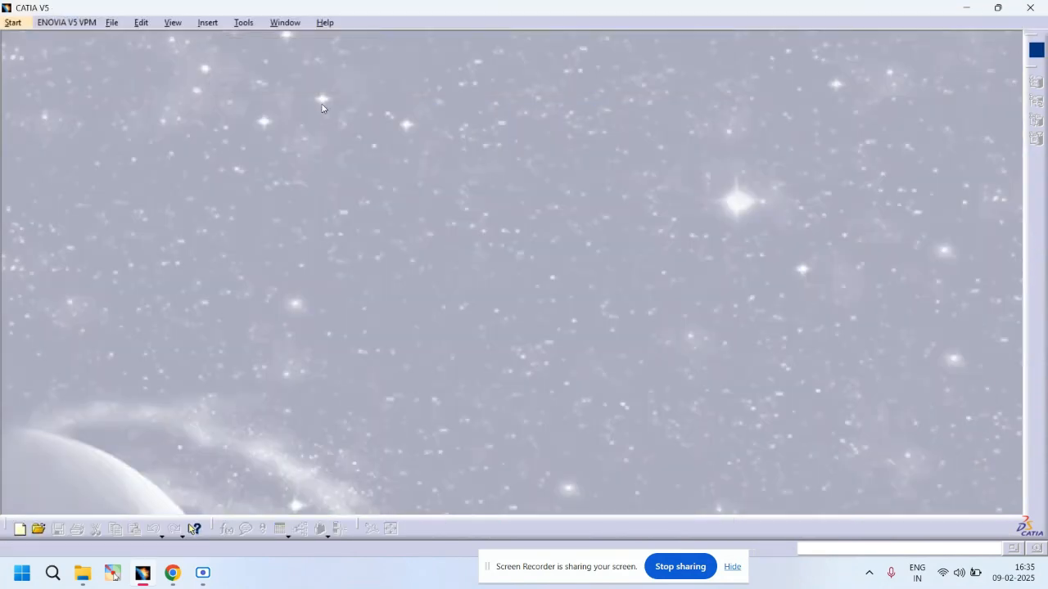
pyautogui.click(12, 22)
pyautogui.moveTo(123, 71)
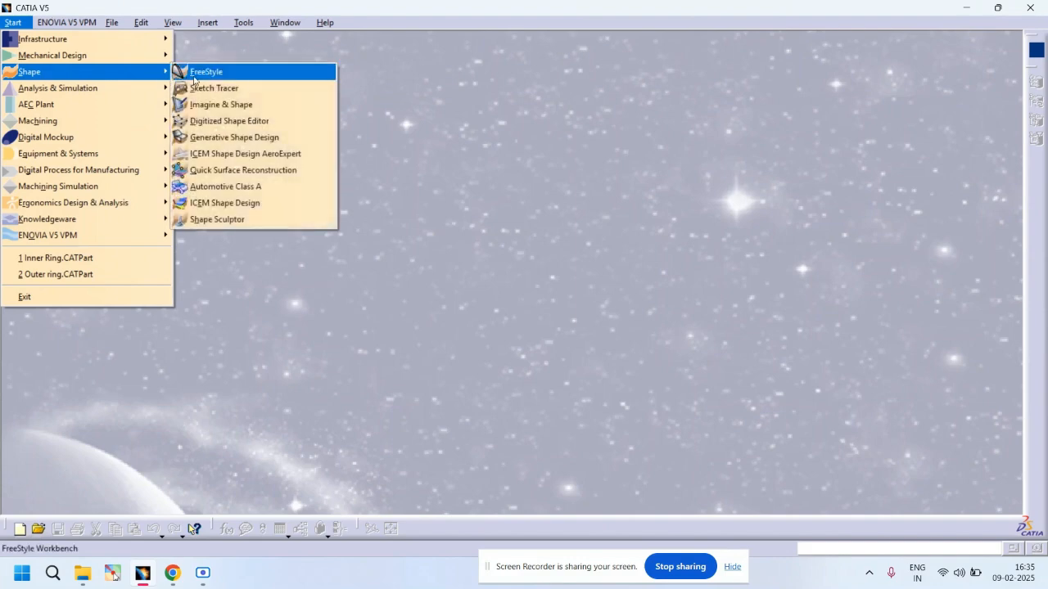
pyautogui.click(206, 55)
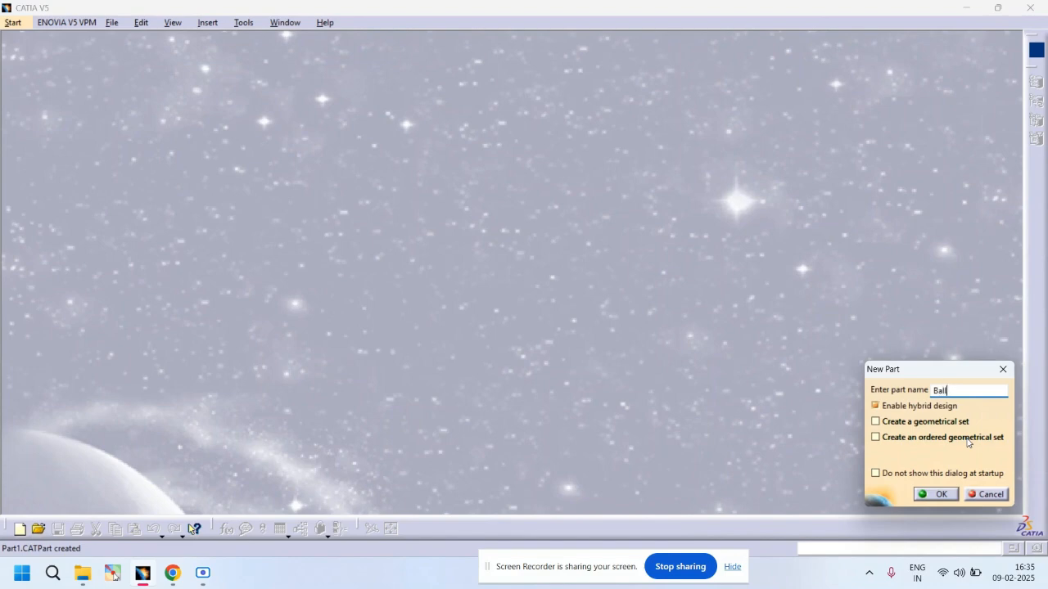
pyautogui.press('Return')
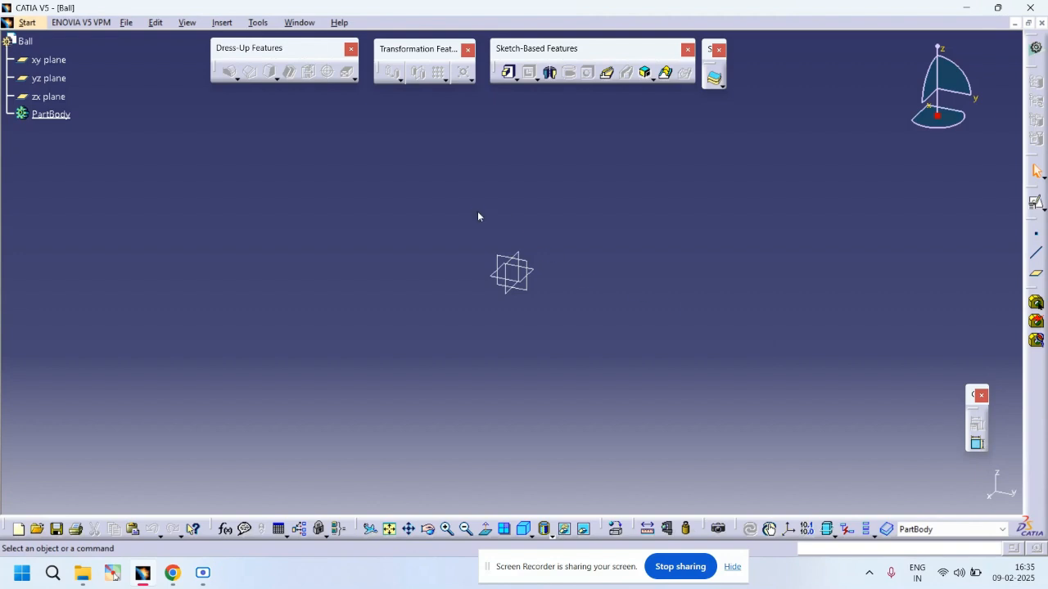
# Step: Create a coordinate point at the origin of the Ball part
pyautogui.moveTo(478, 212); pyautogui.dragTo(595, 320)
pyautogui.press('space')
pyautogui.click(1037, 236)
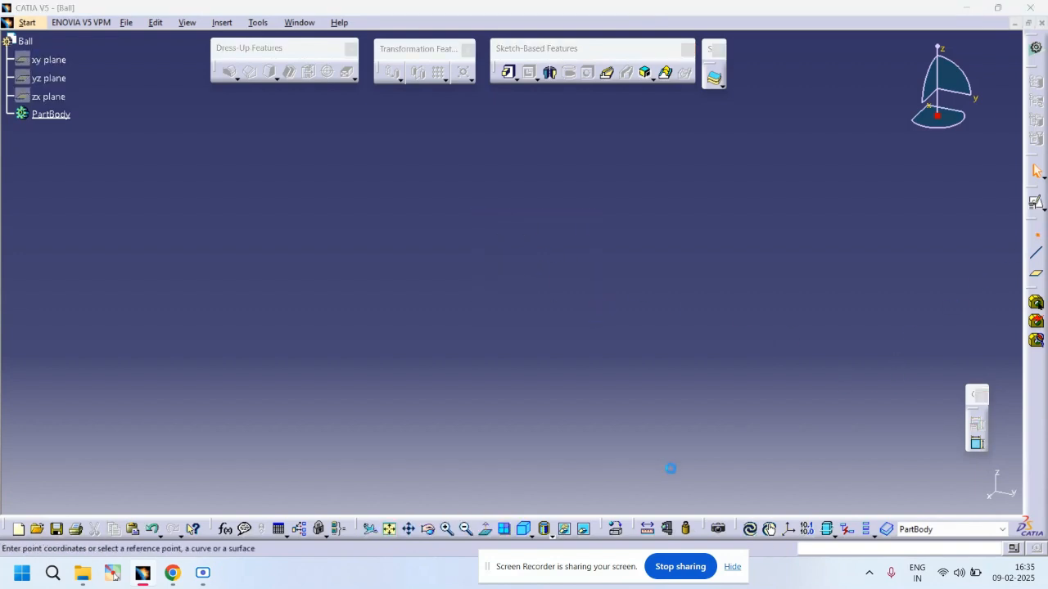
pyautogui.click(878, 492)
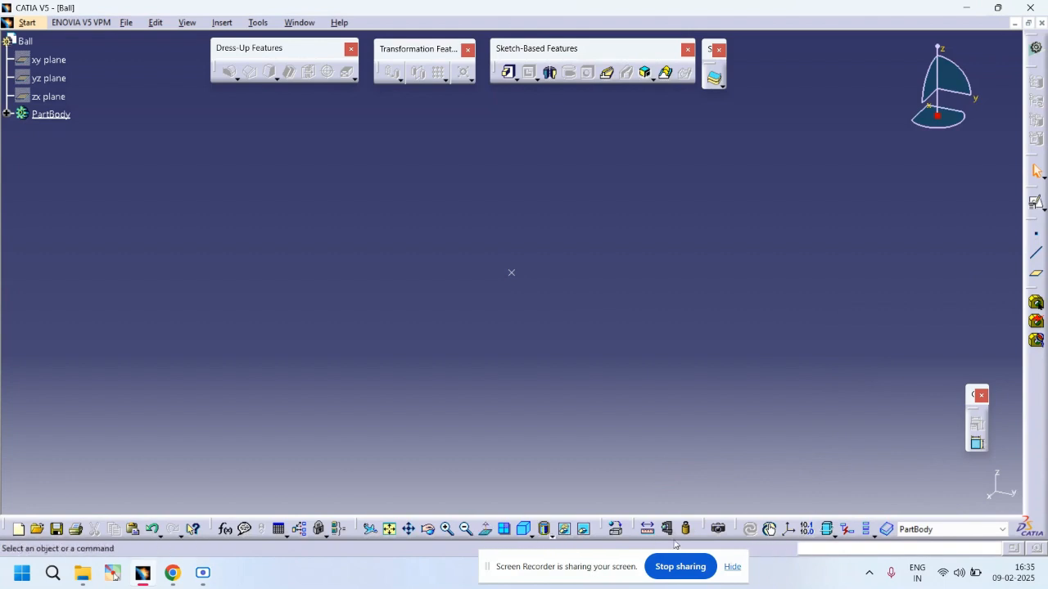
# Step: Create a standard axis system at the origin point
pyautogui.click(788, 530)
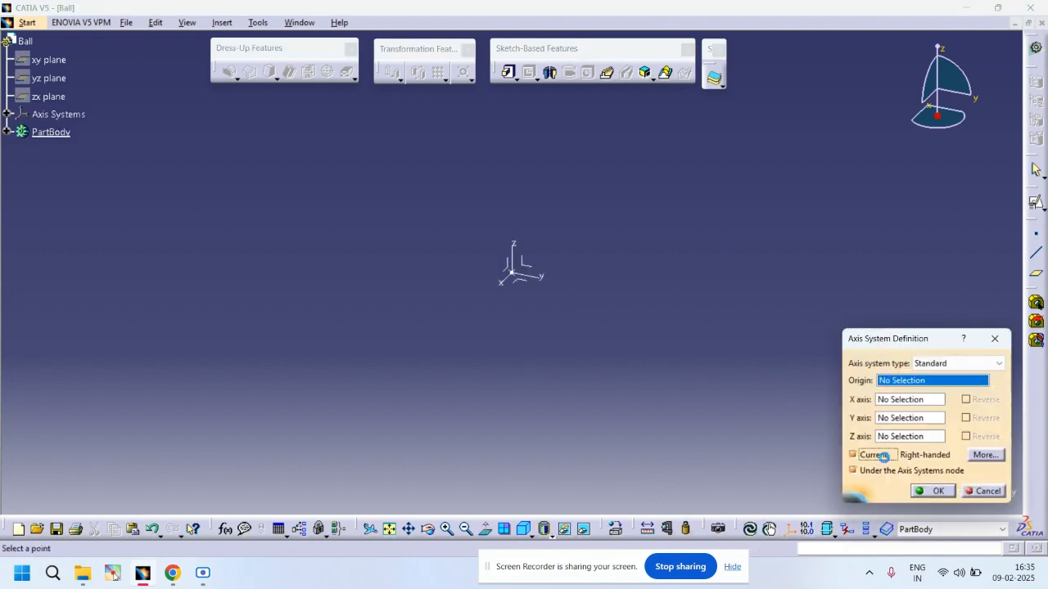
pyautogui.click(925, 492)
pyautogui.click(525, 262)
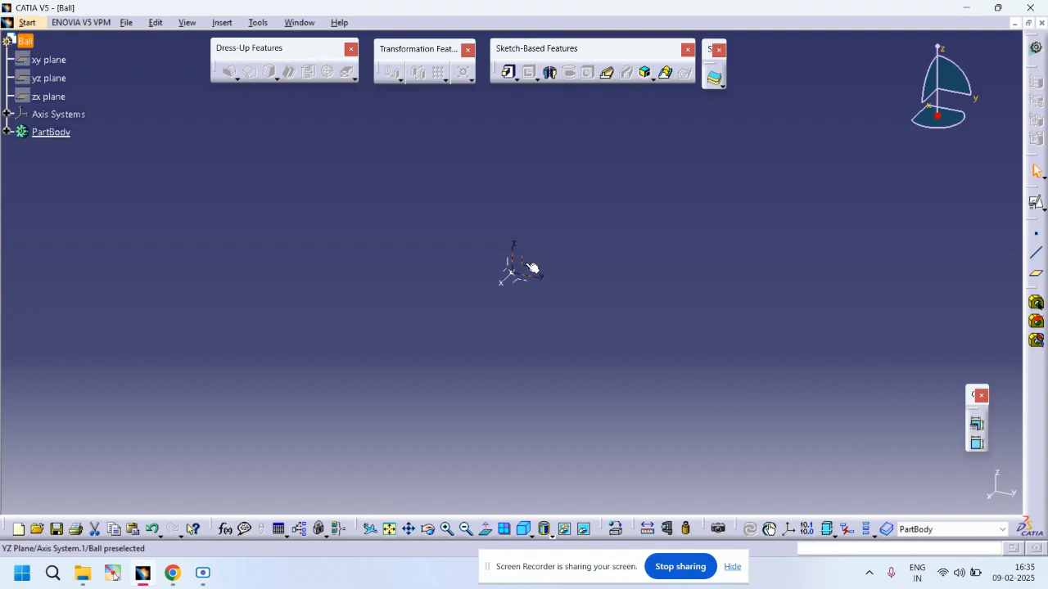
# Step: Start a sketch on the yz plane and draw a circle centred at the origin, about 120 mm in diameter
pyautogui.click(1037, 204)
pyautogui.click(933, 491)
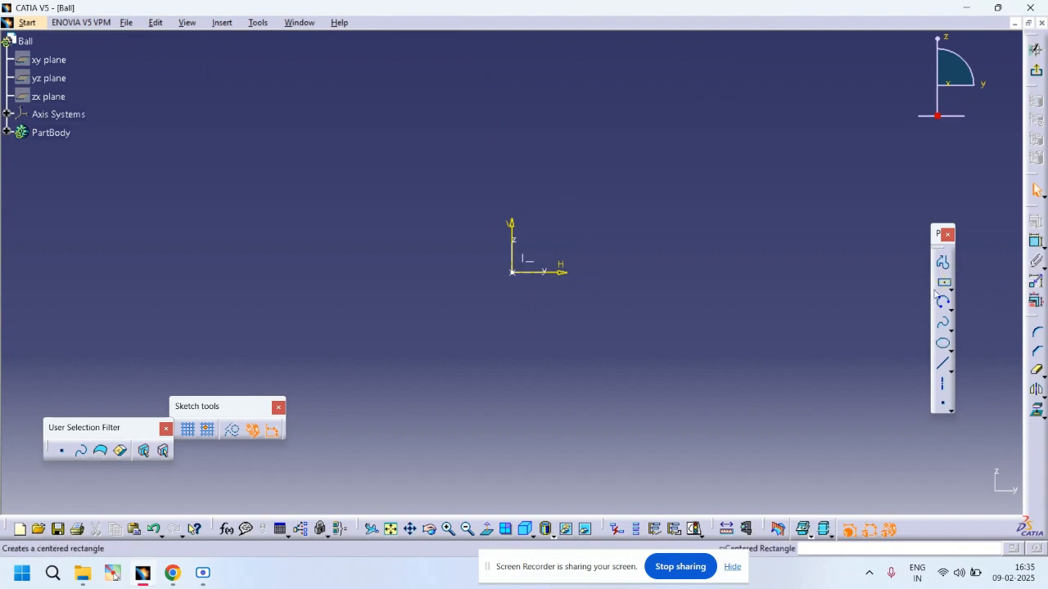
pyautogui.click(950, 310)
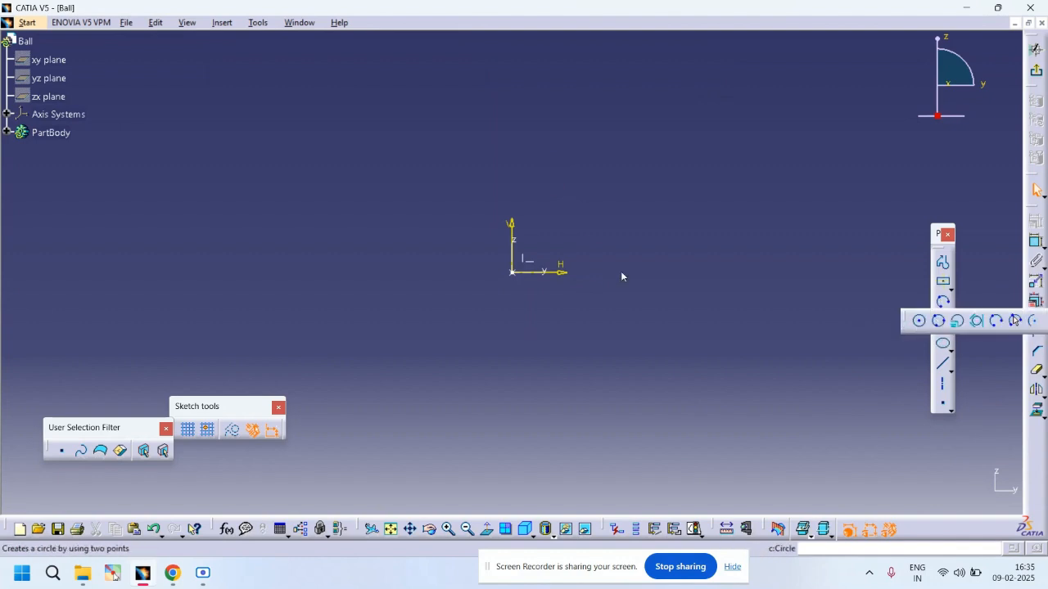
pyautogui.click(511, 271)
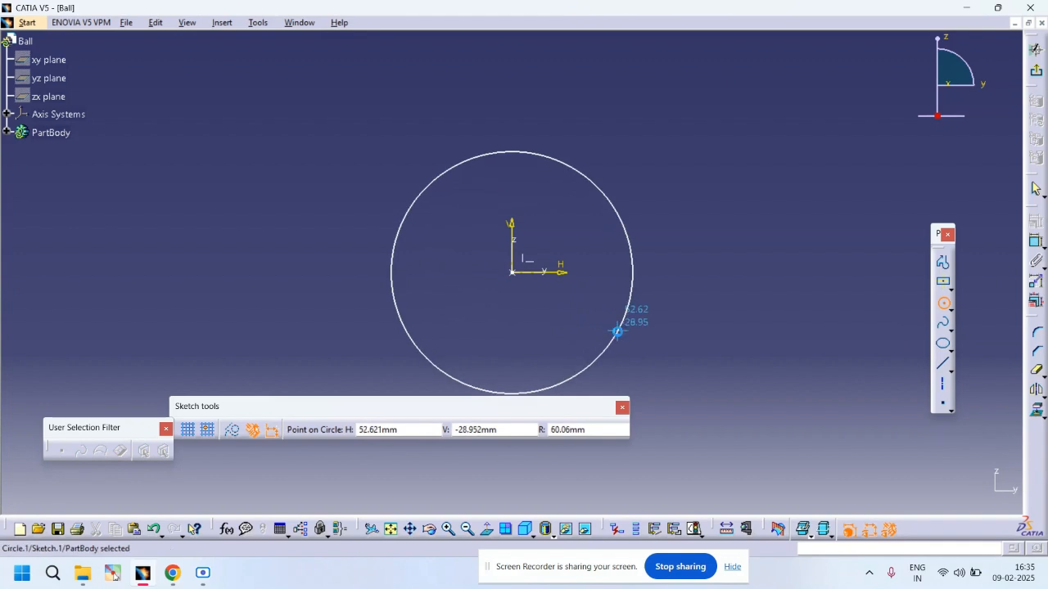
pyautogui.click(618, 334)
# Step: Dimension the circle's diameter and set it to 24 mm
pyautogui.click(1037, 243)
pyautogui.click(704, 169)
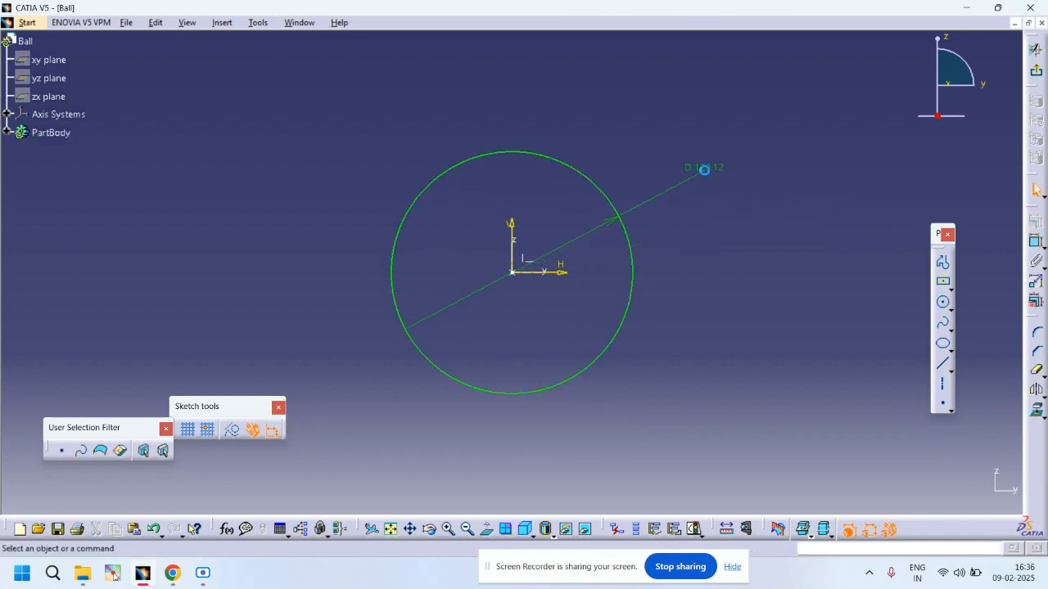
pyautogui.doubleClick(719, 169)
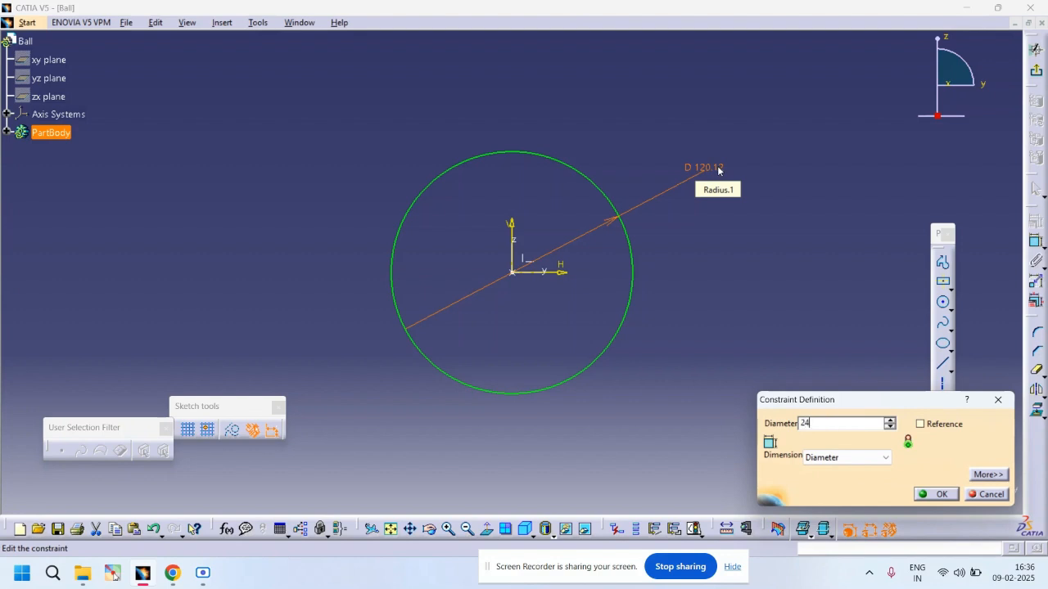
pyautogui.write('24')
pyautogui.press('Return')
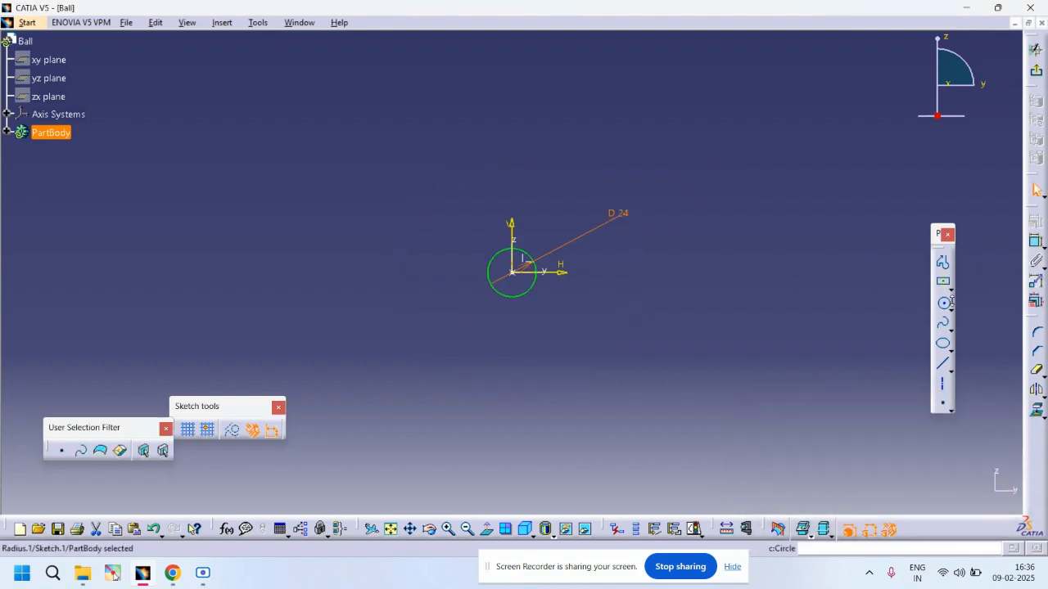
# Step: Draw a vertical line along the V axis through the circle's centre, extending above and below the circle
pyautogui.click(943, 366)
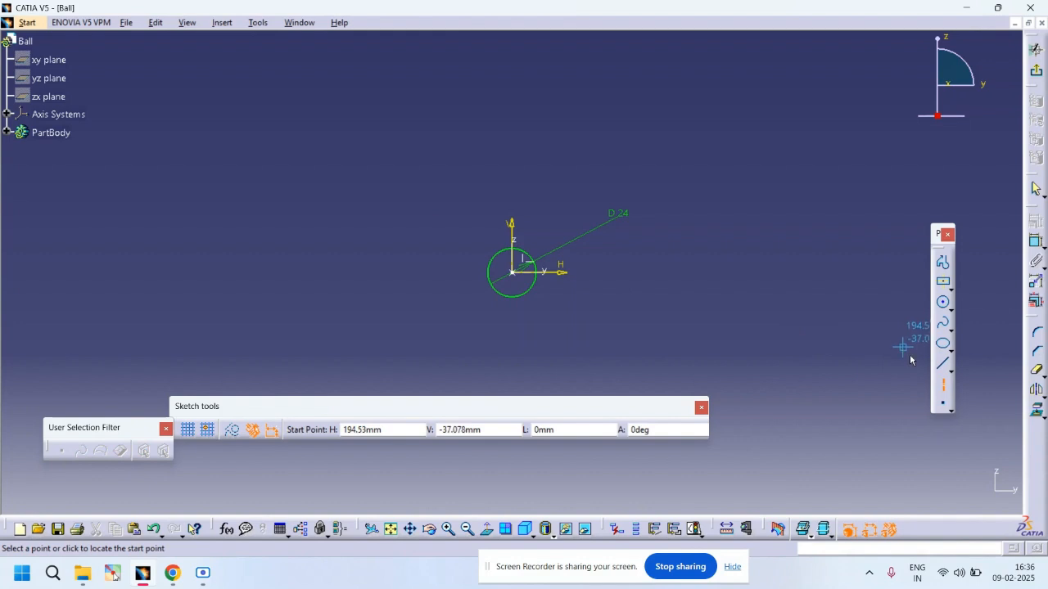
pyautogui.click(515, 223)
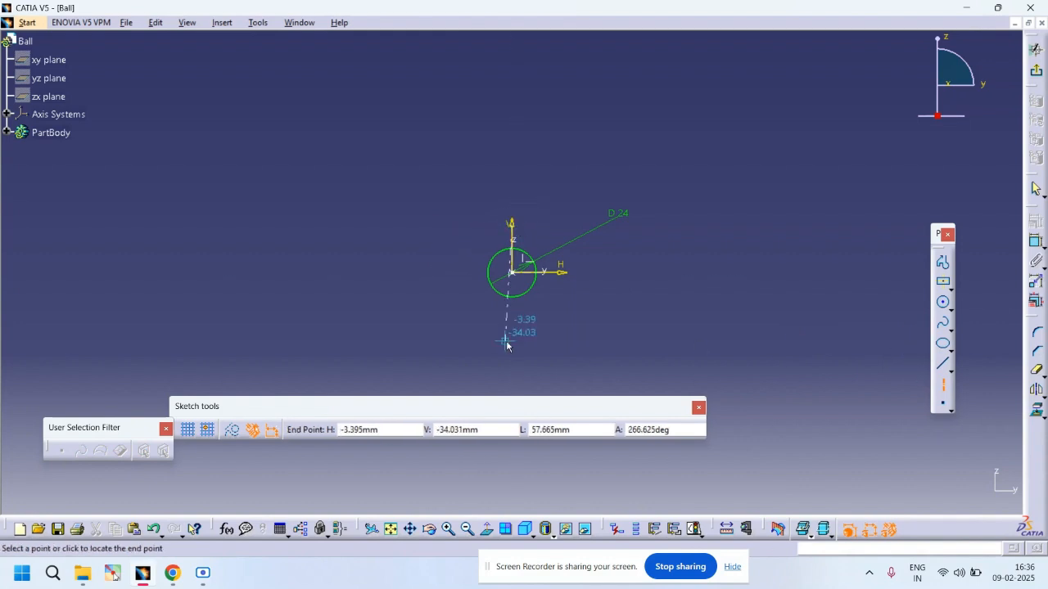
pyautogui.click(511, 340)
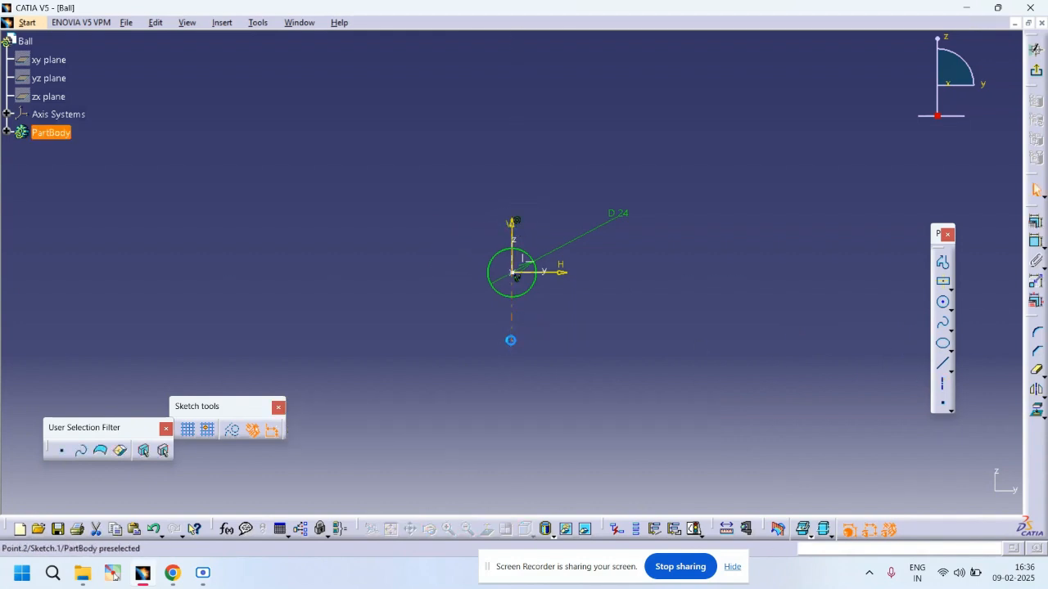
# Step: Trim away the left half of the circle and exit the sketch
pyautogui.click(1036, 370)
pyautogui.click(489, 273)
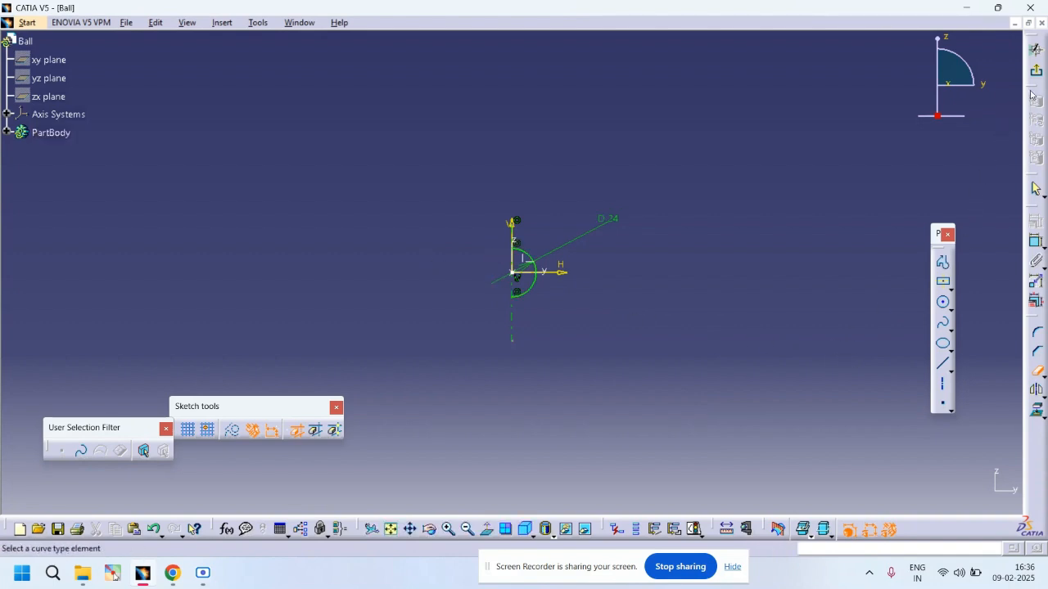
pyautogui.click(1036, 49)
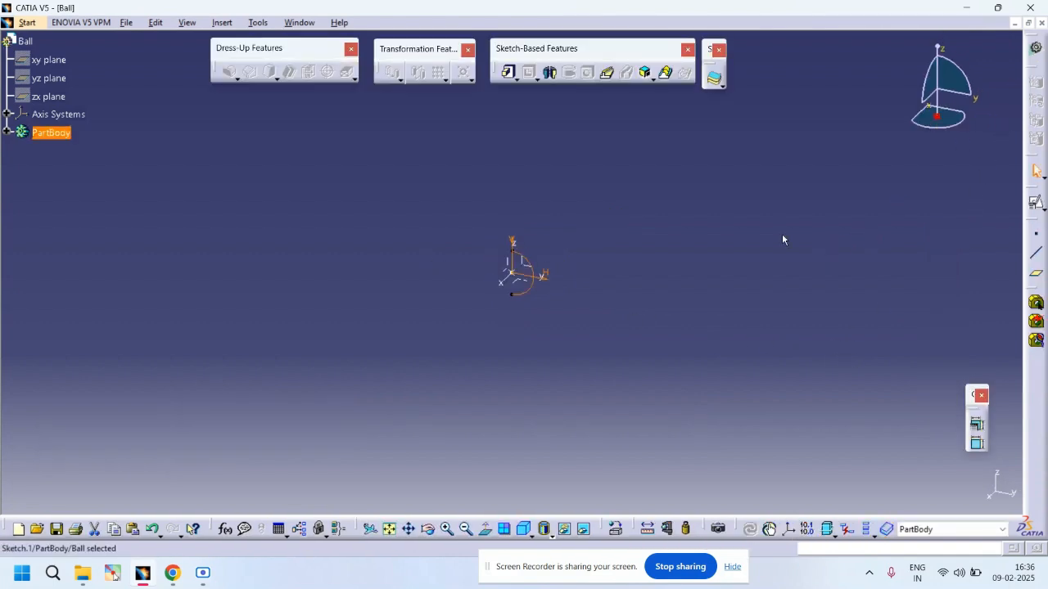
# Step: Try to revolve the sketch into a shaft using the Y axis as the revolution axis
pyautogui.click(549, 72)
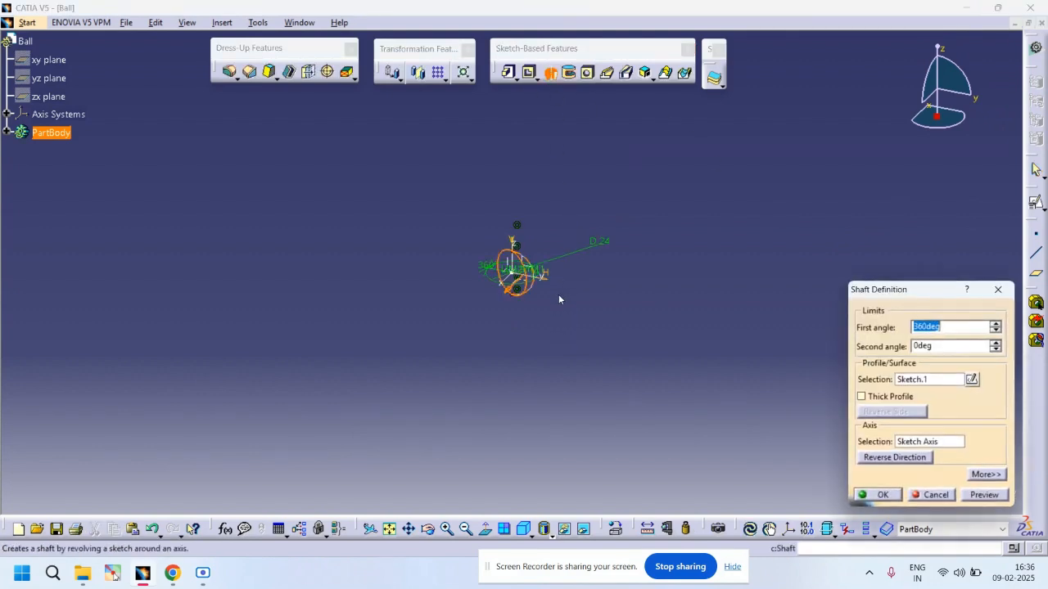
pyautogui.rightClick(930, 444)
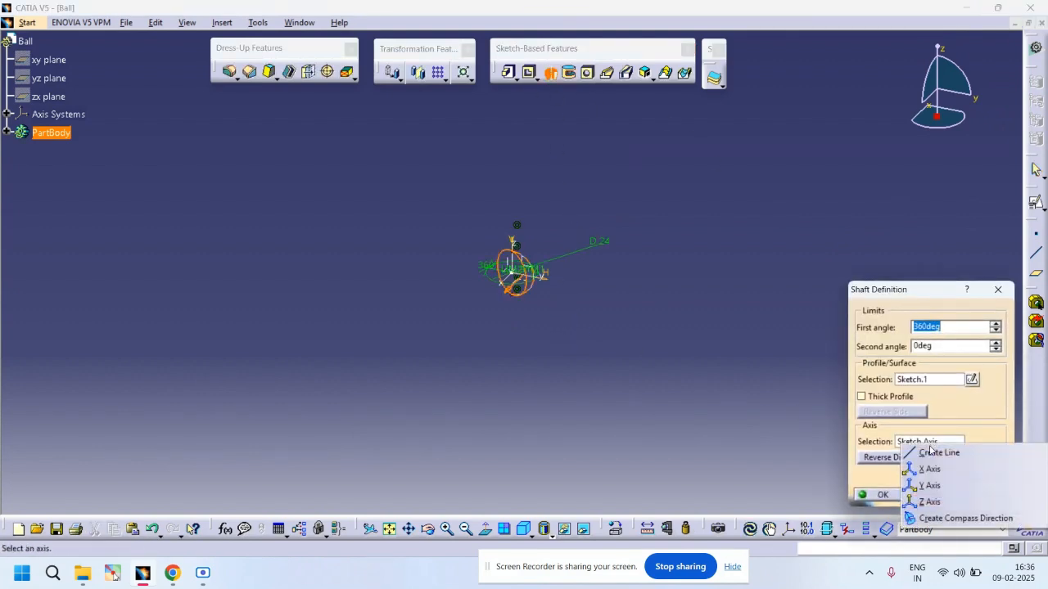
pyautogui.click(931, 485)
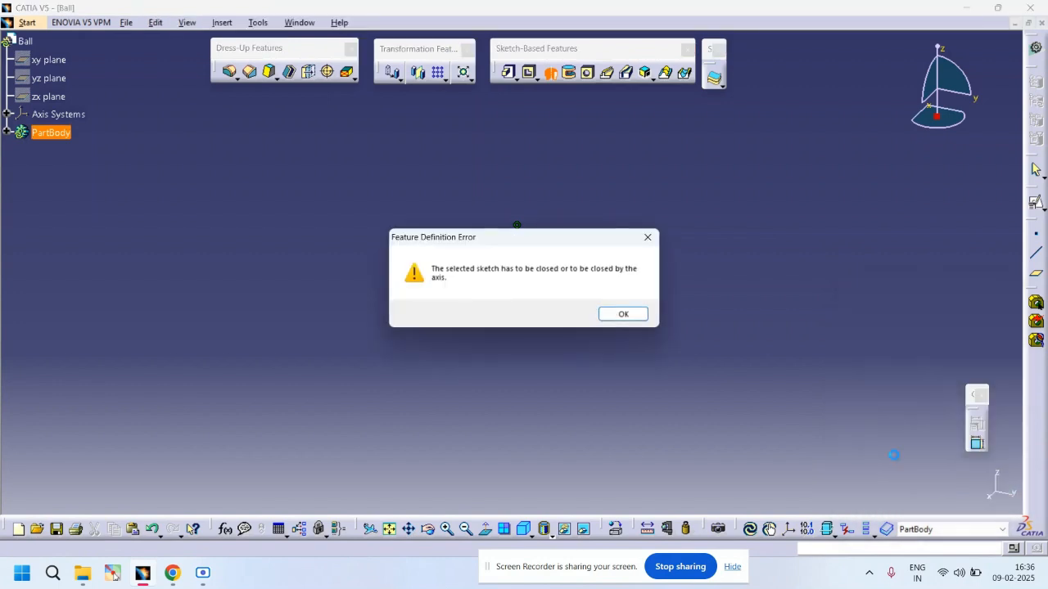
pyautogui.click(621, 315)
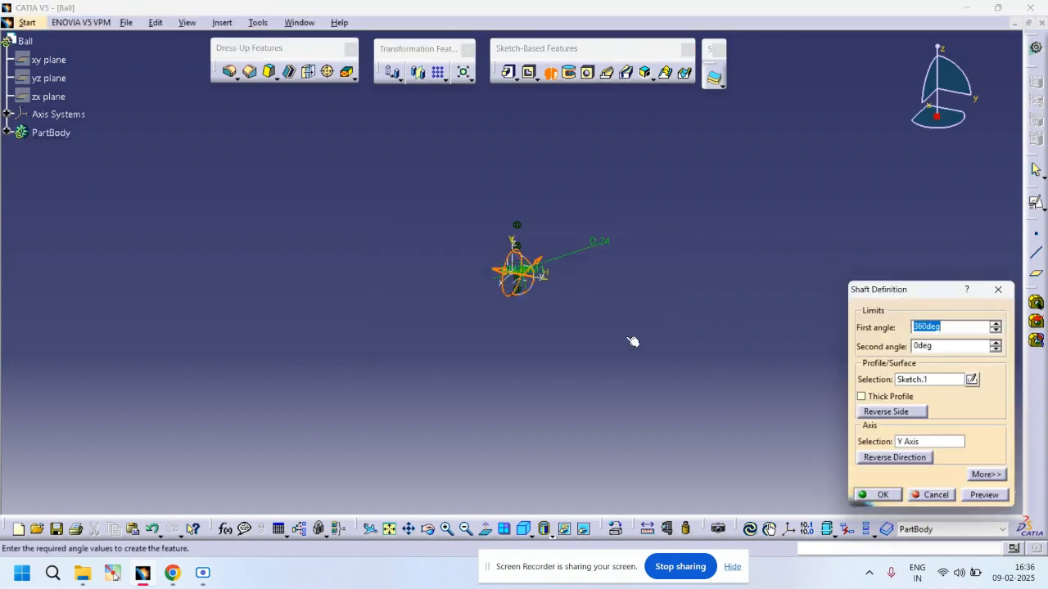
# Step: Retry the shaft with the Z axis and then the X axis as the revolution axis
pyautogui.rightClick(921, 442)
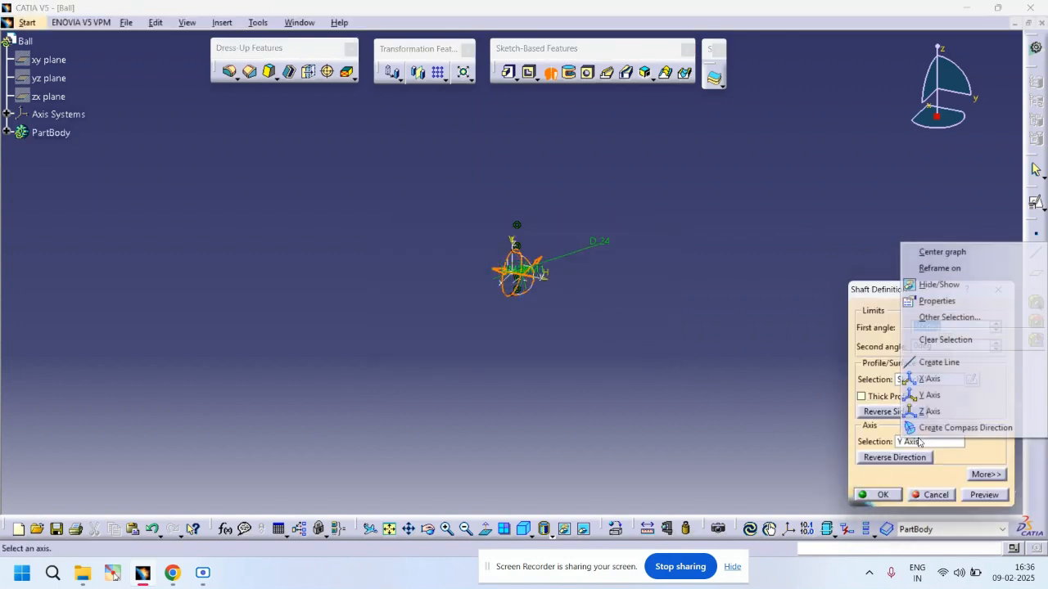
pyautogui.click(939, 414)
pyautogui.click(619, 315)
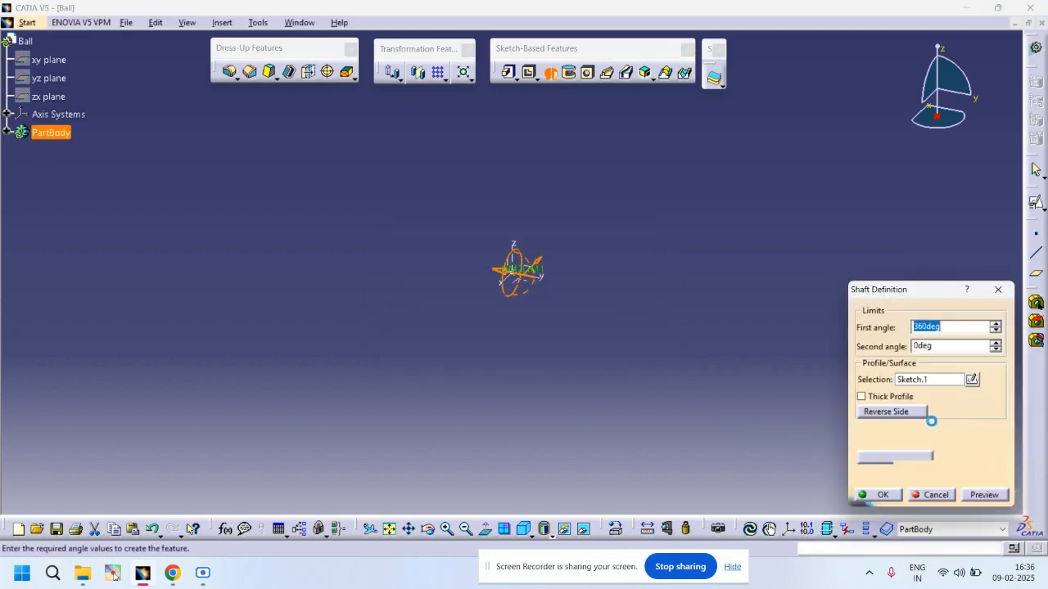
pyautogui.rightClick(924, 443)
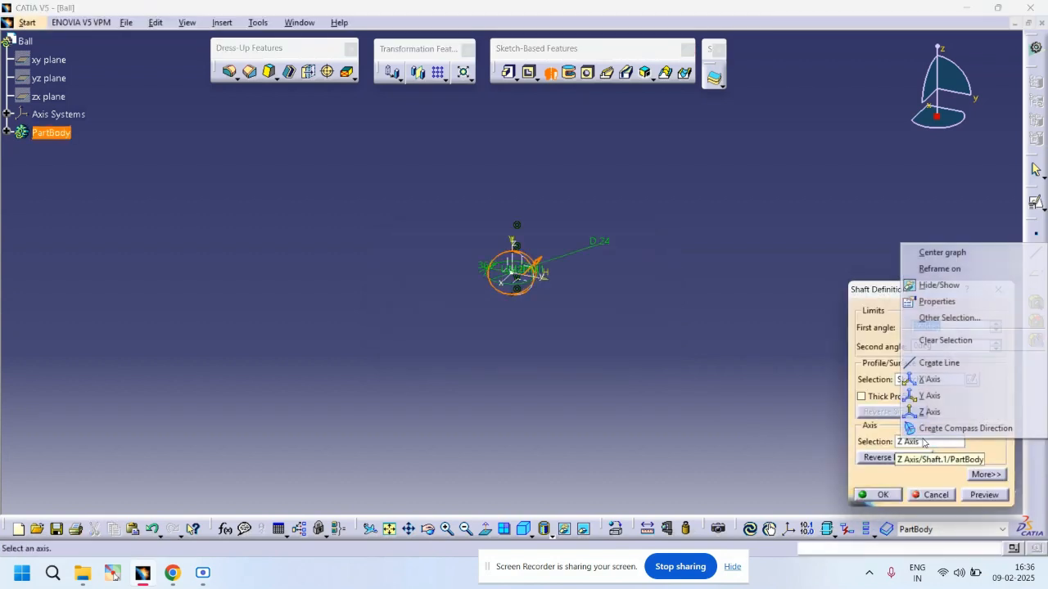
pyautogui.click(906, 379)
pyautogui.click(627, 315)
pyautogui.click(894, 495)
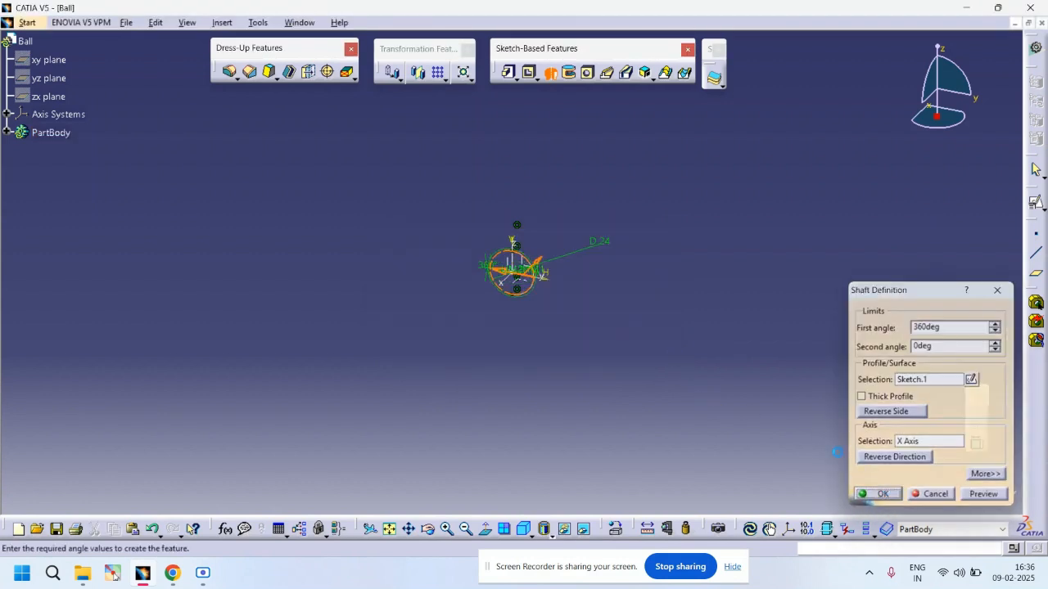
# Step: Try selecting the sketch's vertical line as the shaft axis, then cancel the Shaft command
pyautogui.click(643, 317)
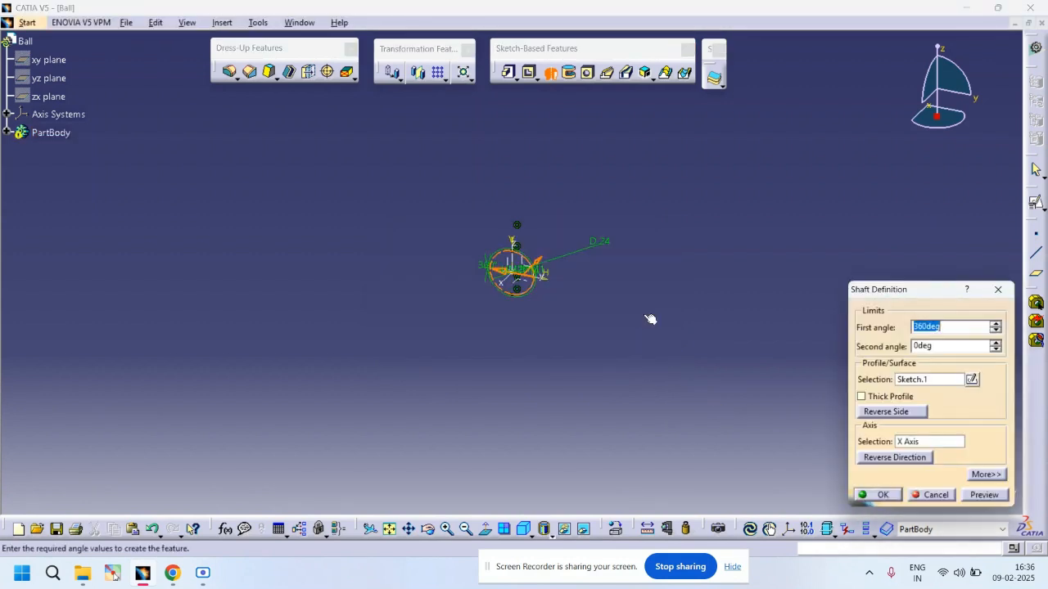
pyautogui.click(950, 495)
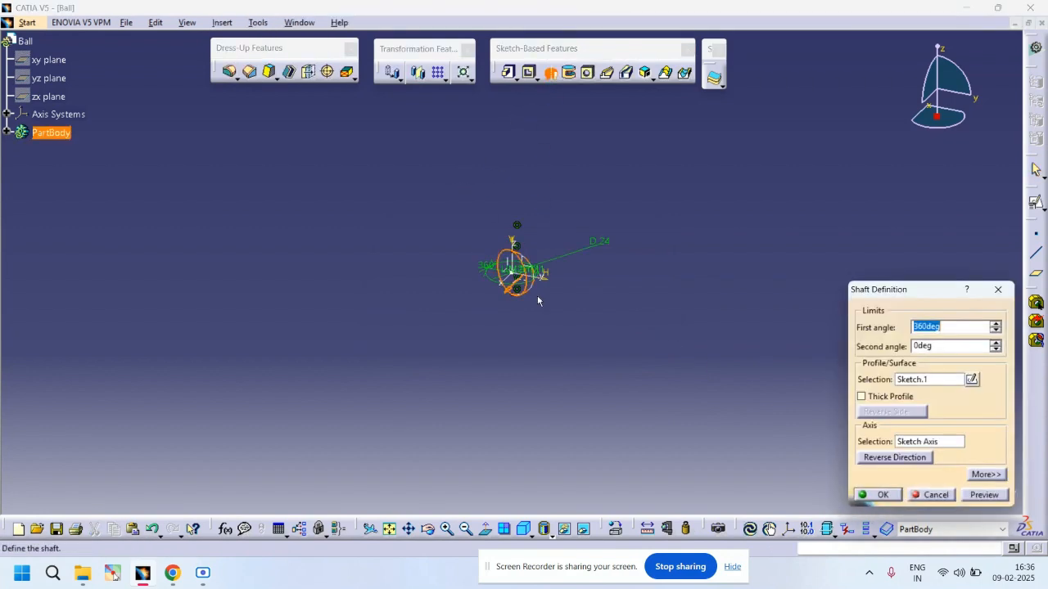
pyautogui.click(930, 443)
pyautogui.rightClick(929, 443)
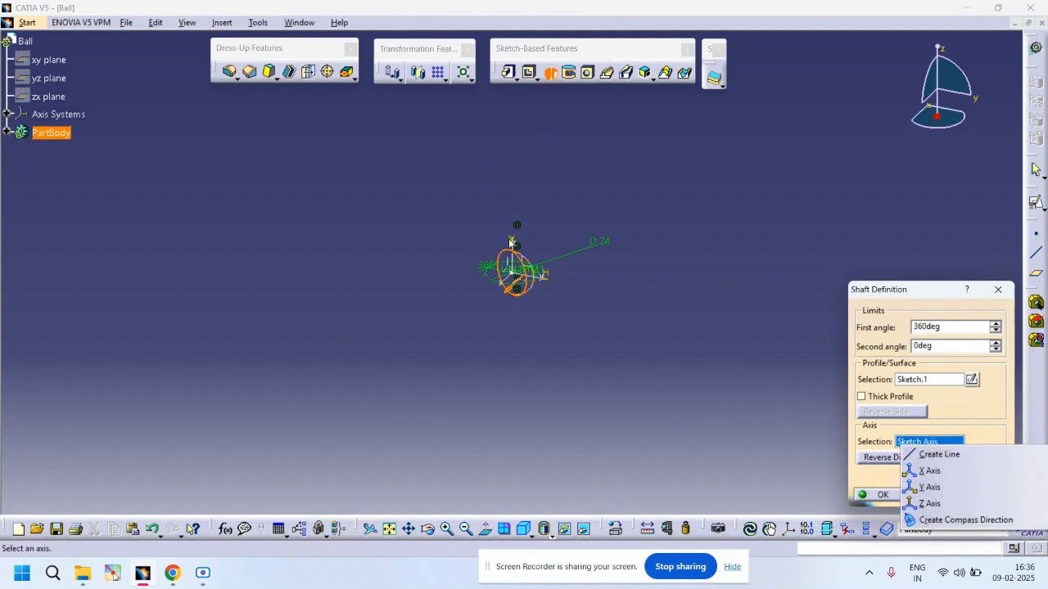
pyautogui.click(506, 240)
pyautogui.click(515, 240)
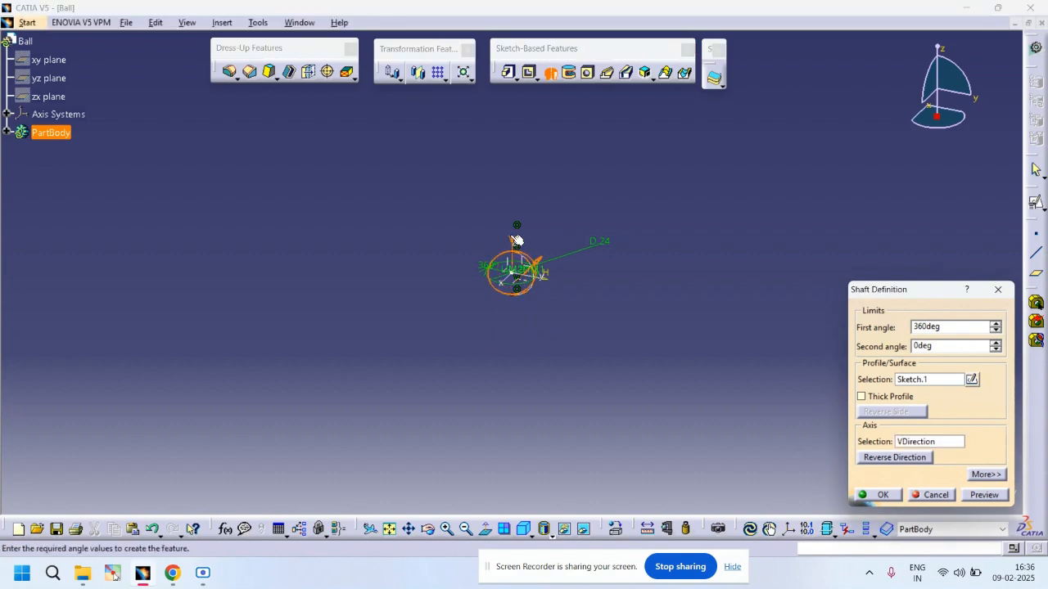
pyautogui.click(951, 495)
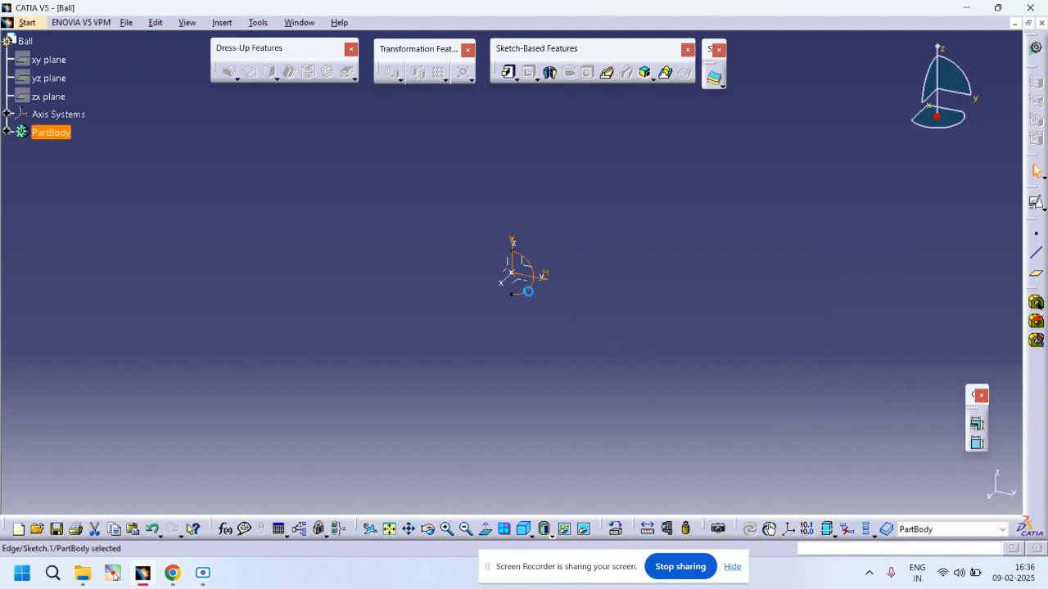
# Step: Edit the sketch, draw a closing line between the semicircle's two endpoints along the vertical axis, and exit the sketch
pyautogui.doubleClick(528, 291)
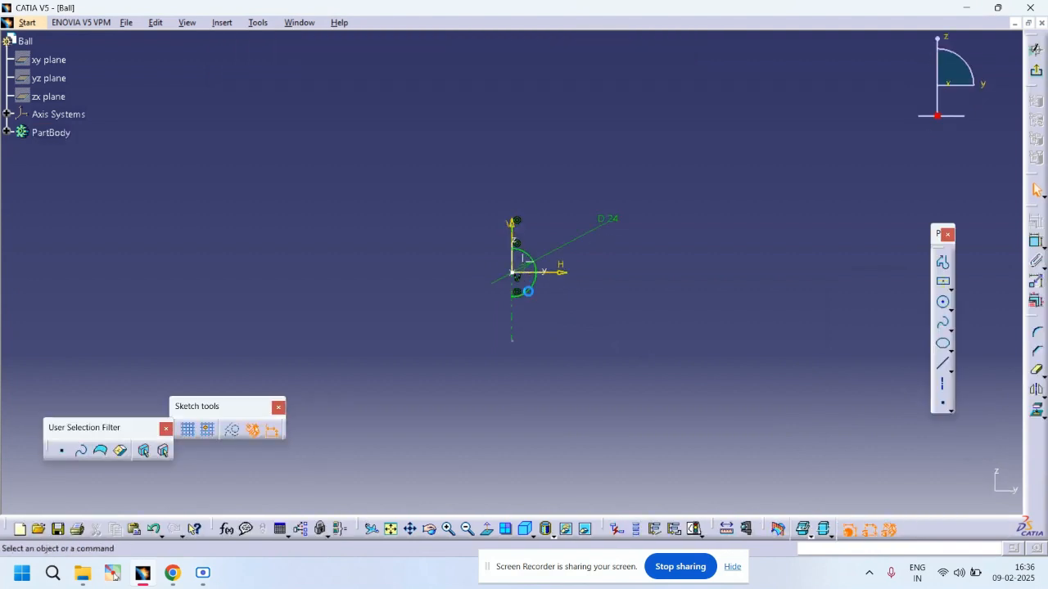
pyautogui.click(947, 368)
pyautogui.click(514, 244)
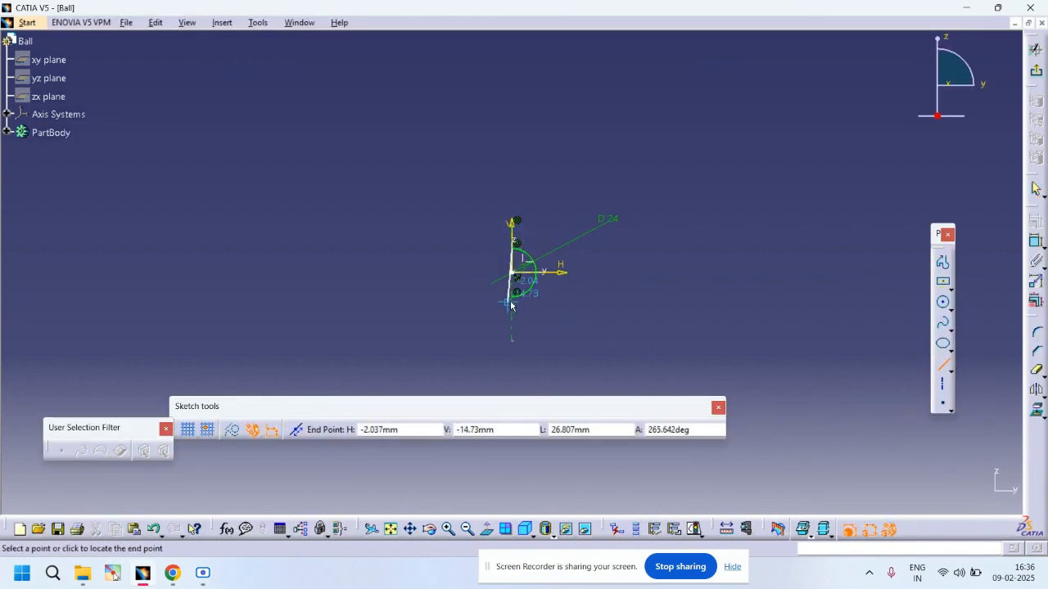
pyautogui.click(516, 293)
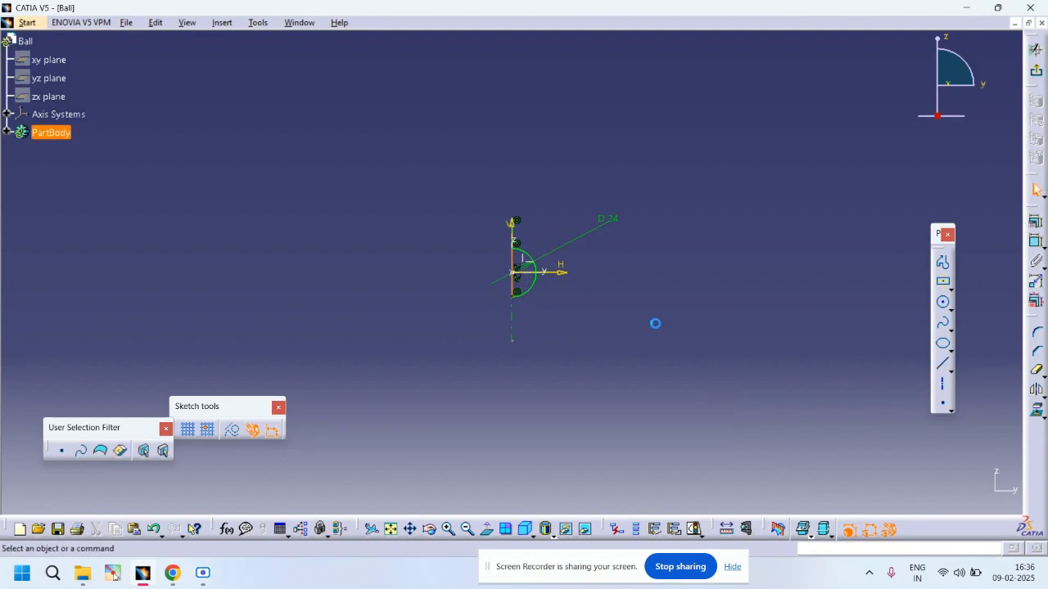
pyautogui.click(1036, 72)
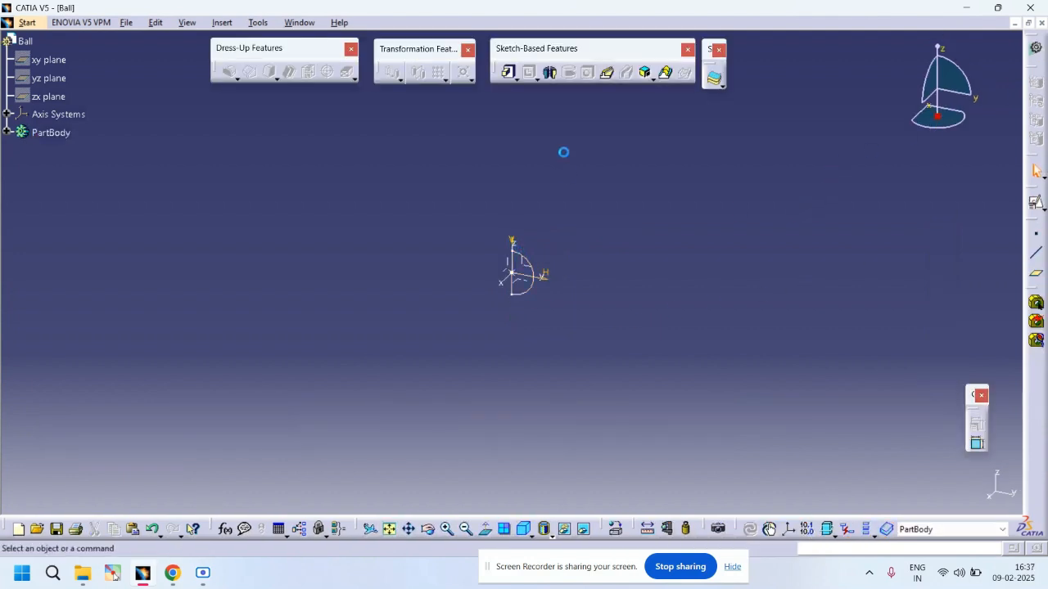
# Step: Revolve the semicircle sketch 360 degrees with Shaft about the vertical line to create the ball
pyautogui.click(550, 72)
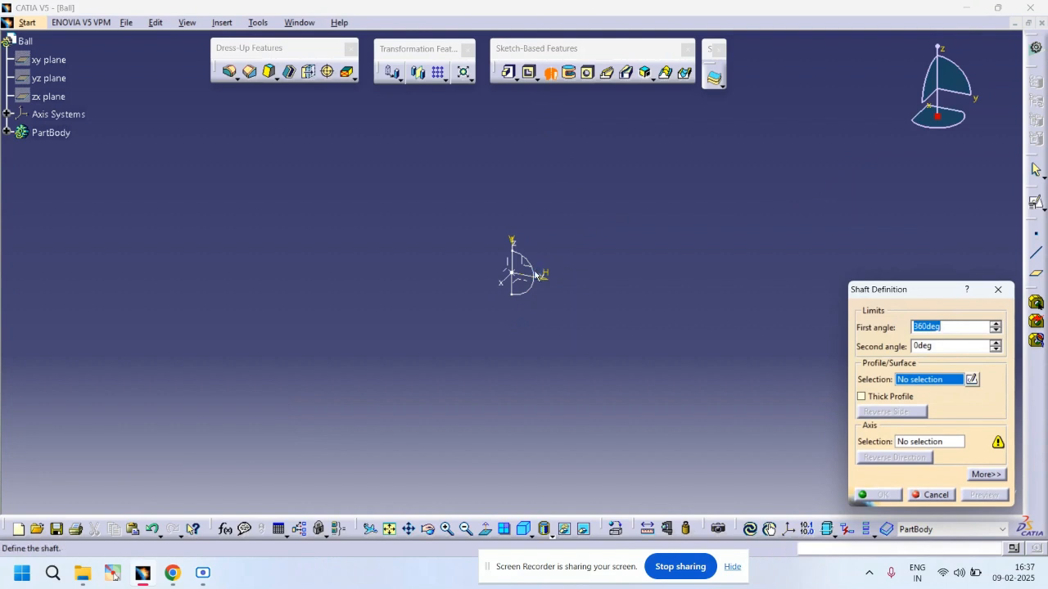
pyautogui.click(928, 442)
pyautogui.click(521, 270)
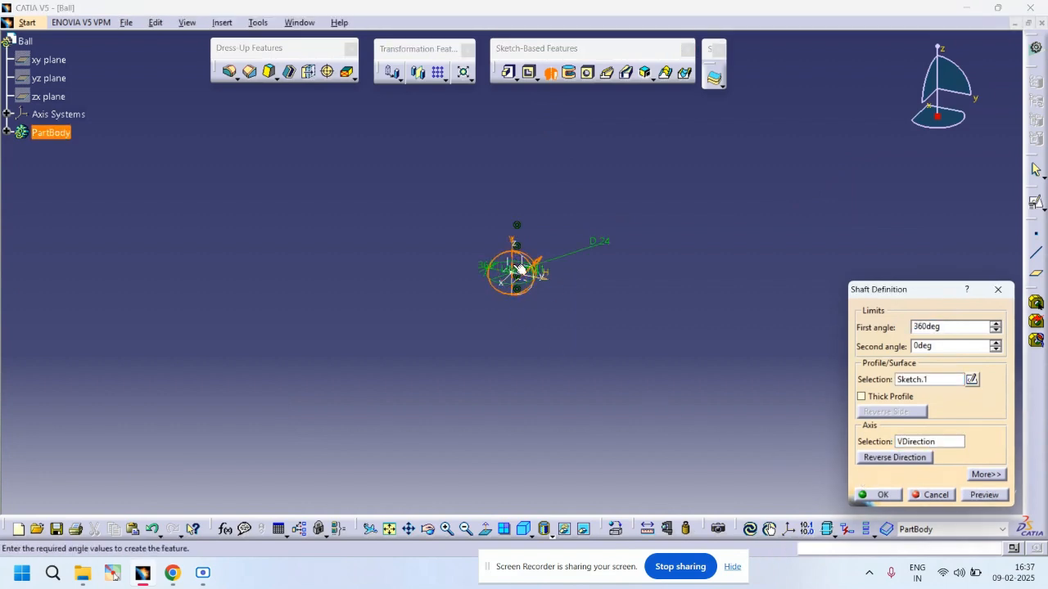
pyautogui.click(880, 496)
pyautogui.moveTo(529, 360); pyautogui.dragTo(548, 285, button='middle')
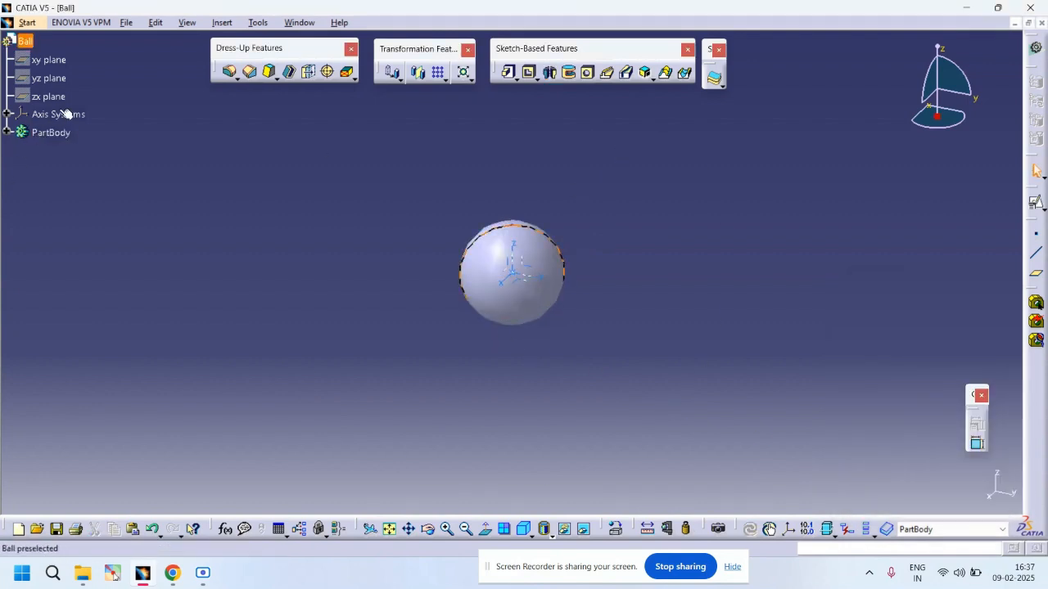
# Step: Save the part as Ball.CATPart
pyautogui.click(32, 22)
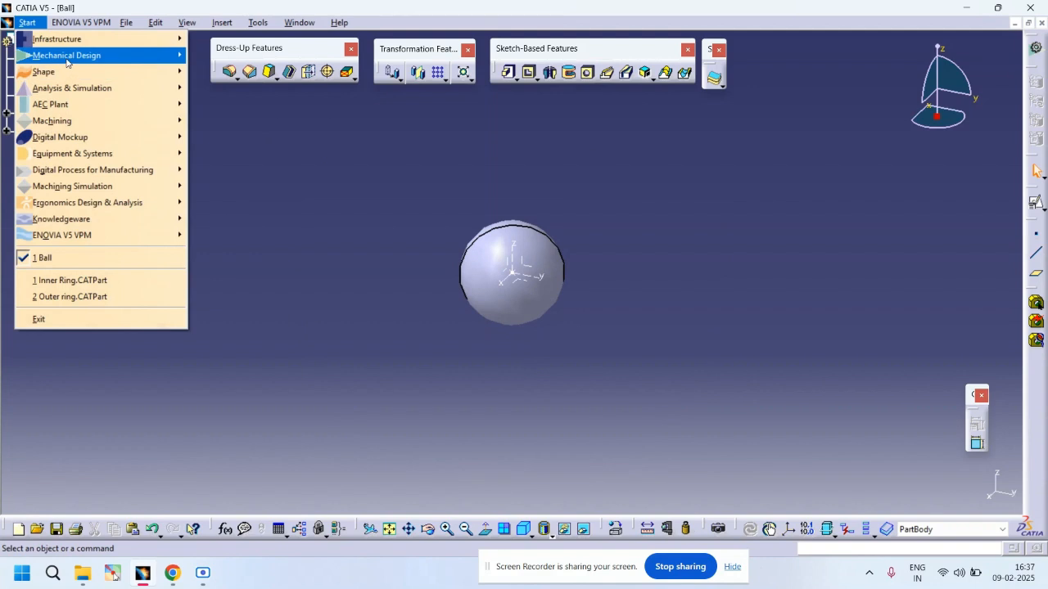
pyautogui.click(131, 24)
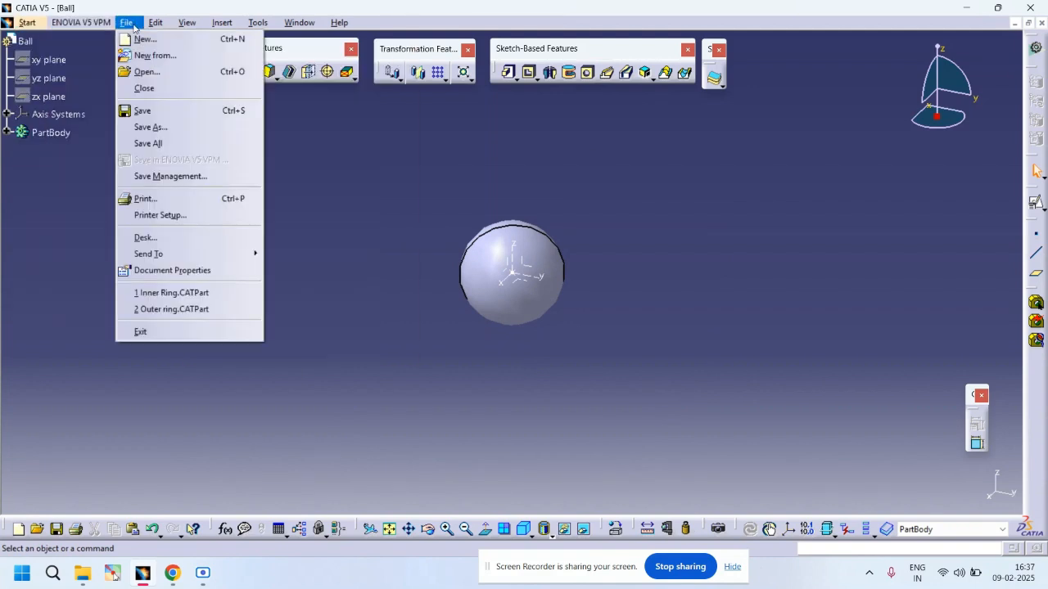
pyautogui.click(152, 127)
pyautogui.click(406, 331)
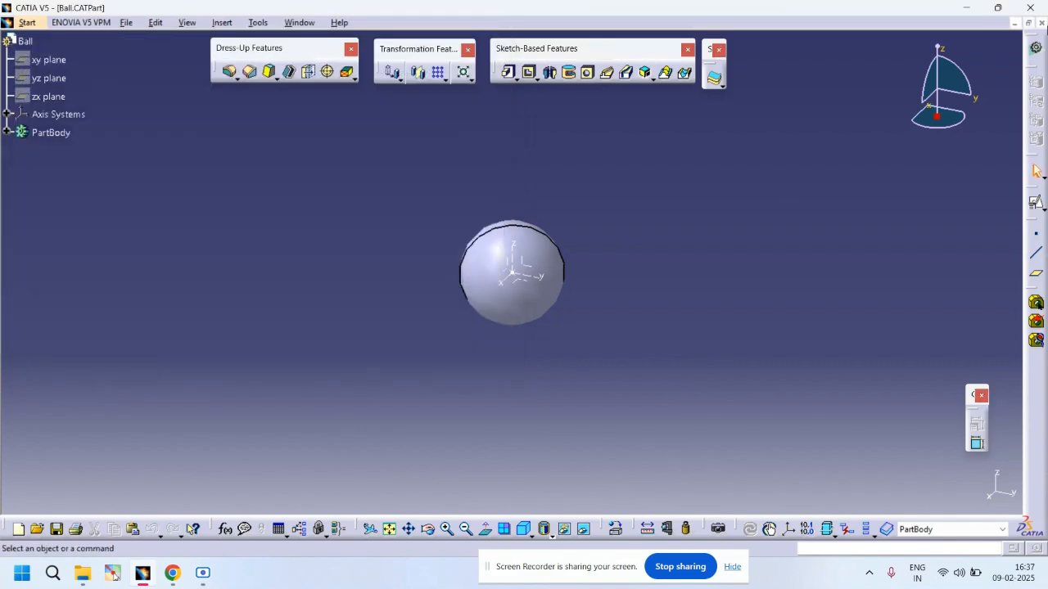
# Step: Close the Ball part and create a new Part Design part named Cage
pyautogui.click(1041, 23)
pyautogui.click(12, 22)
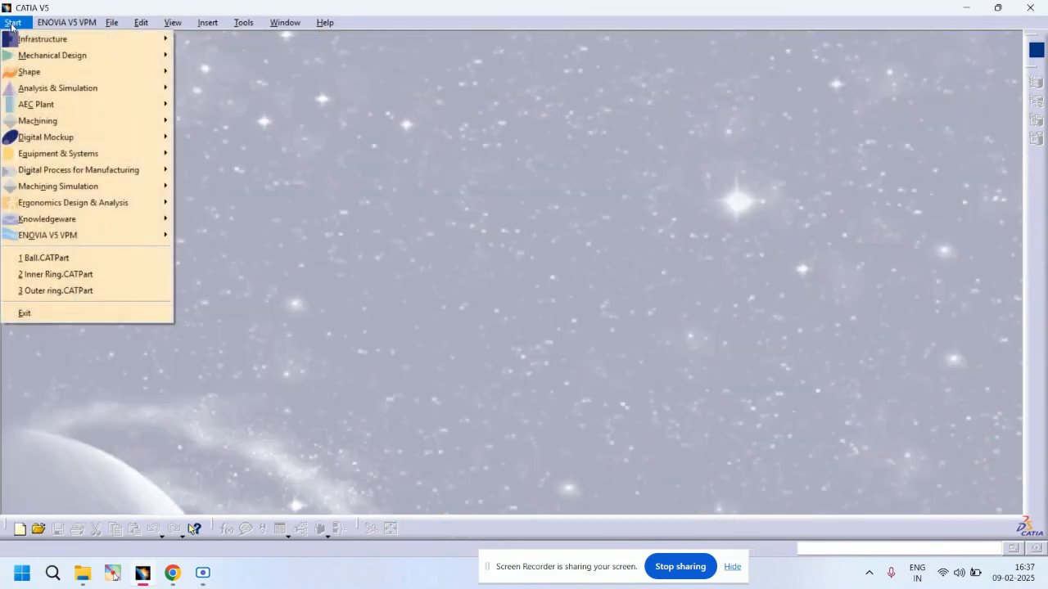
pyautogui.click(172, 23)
pyautogui.moveTo(13, 22)
pyautogui.moveTo(73, 55)
pyautogui.click(203, 59)
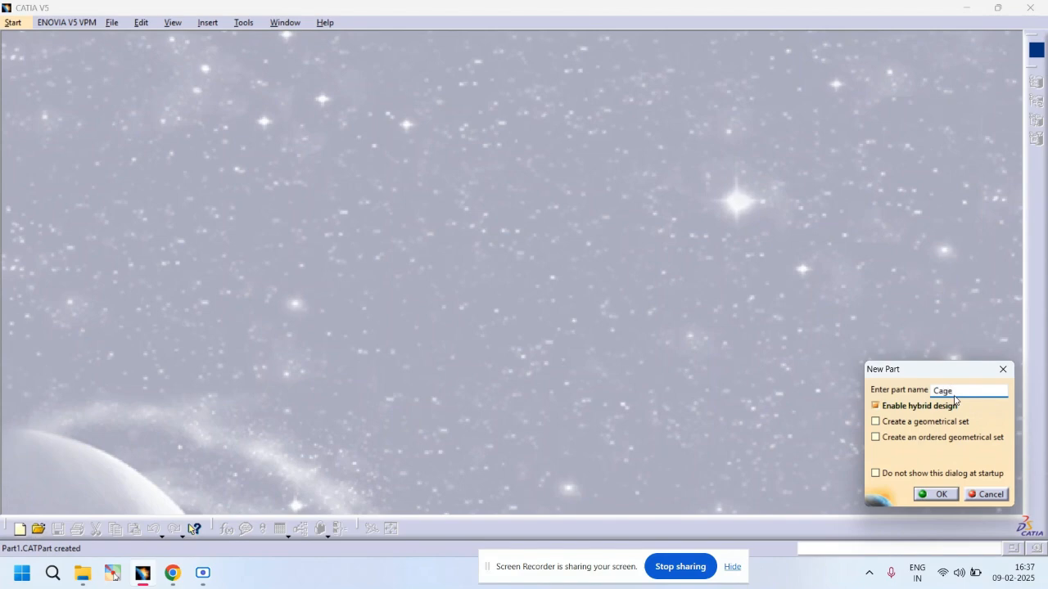
pyautogui.press('Return')
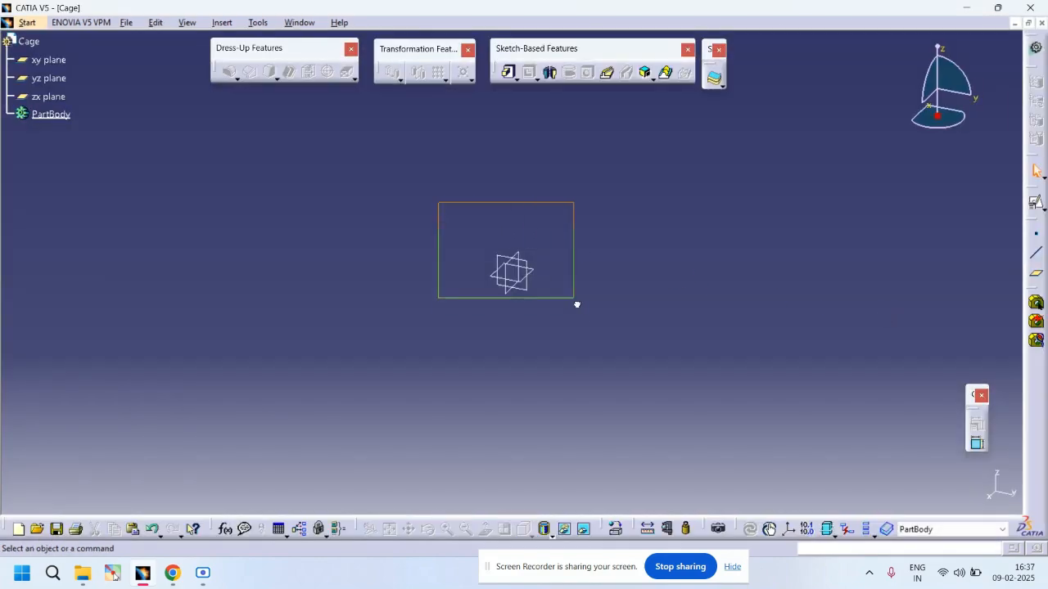
# Step: Create a point at the origin by coordinates and insert a standard axis system
pyautogui.moveTo(577, 304); pyautogui.dragTo(580, 318)
pyautogui.press('space')
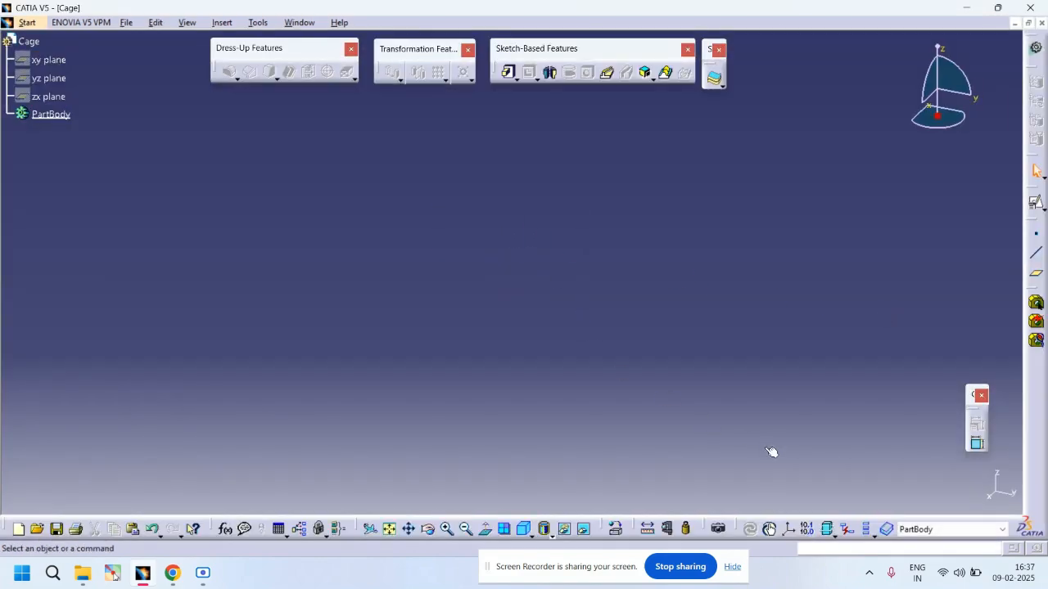
pyautogui.click(1037, 235)
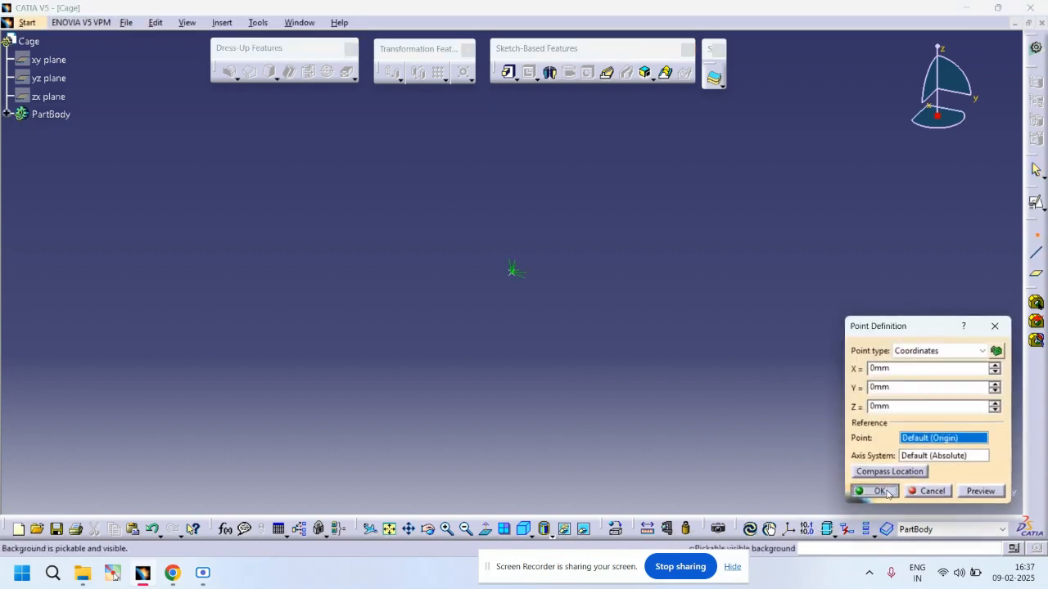
pyautogui.click(883, 495)
pyautogui.click(790, 529)
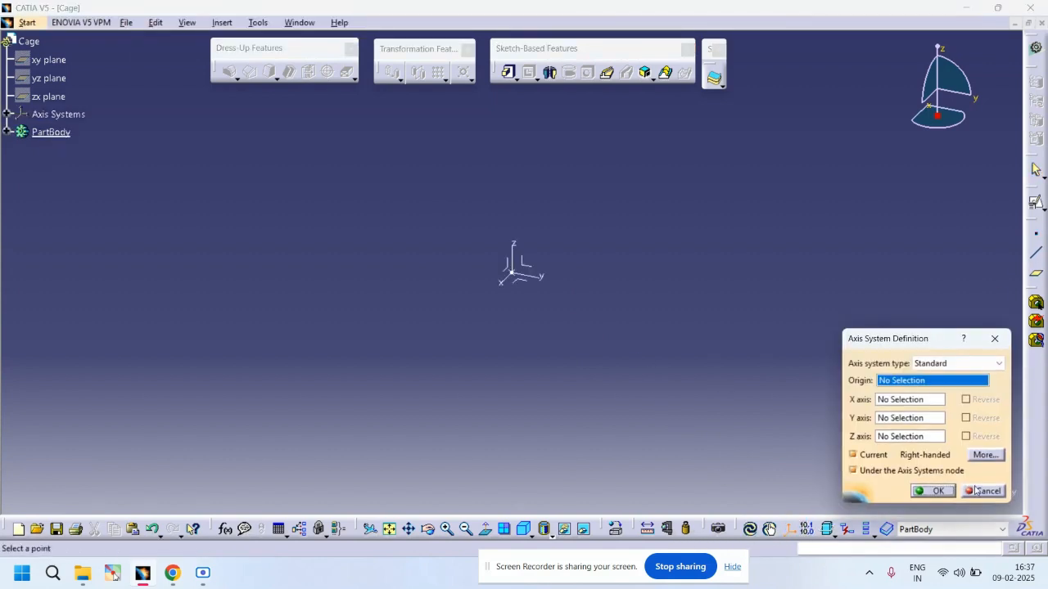
pyautogui.click(930, 490)
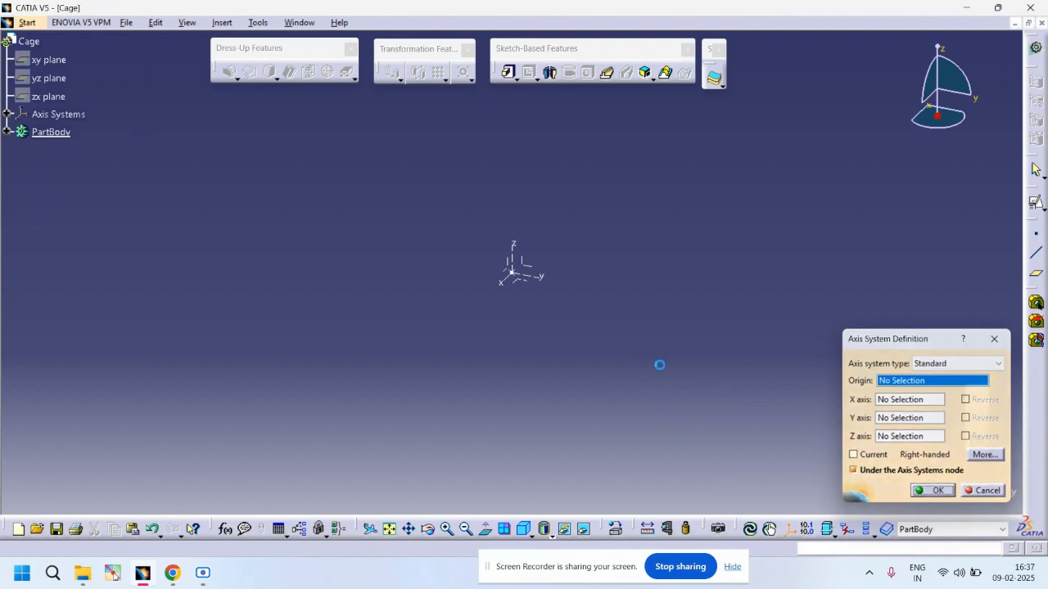
# Step: Open a positioned sketch on the new axis system's XY plane
pyautogui.click(526, 282)
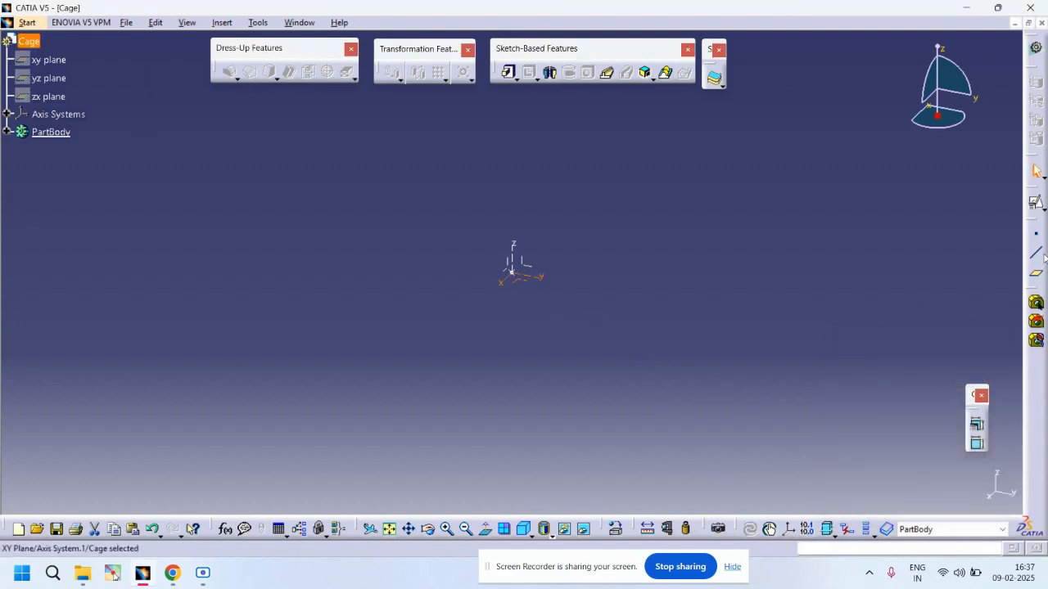
pyautogui.click(1034, 205)
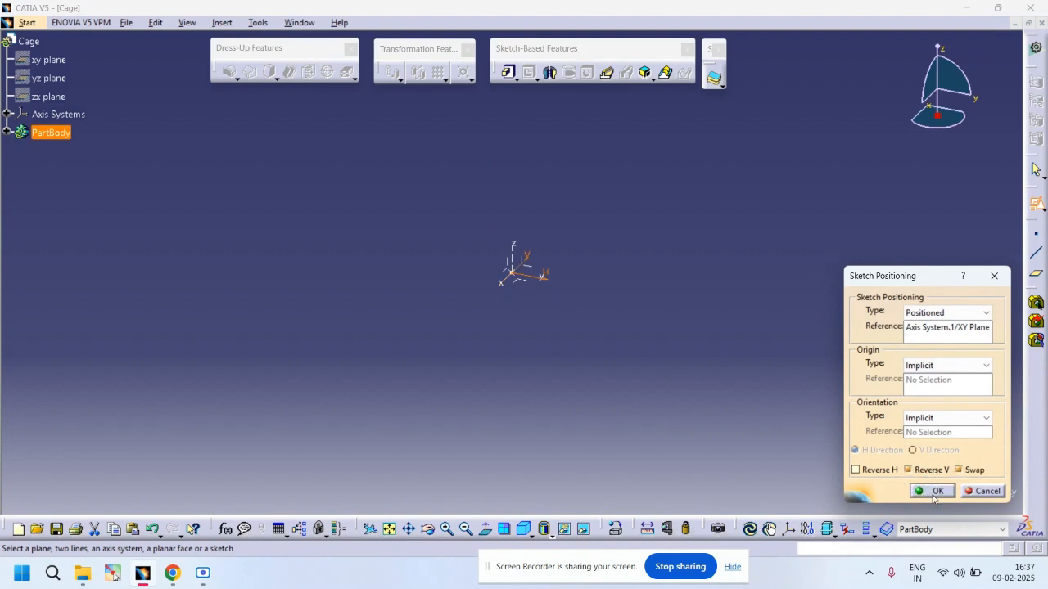
pyautogui.click(932, 491)
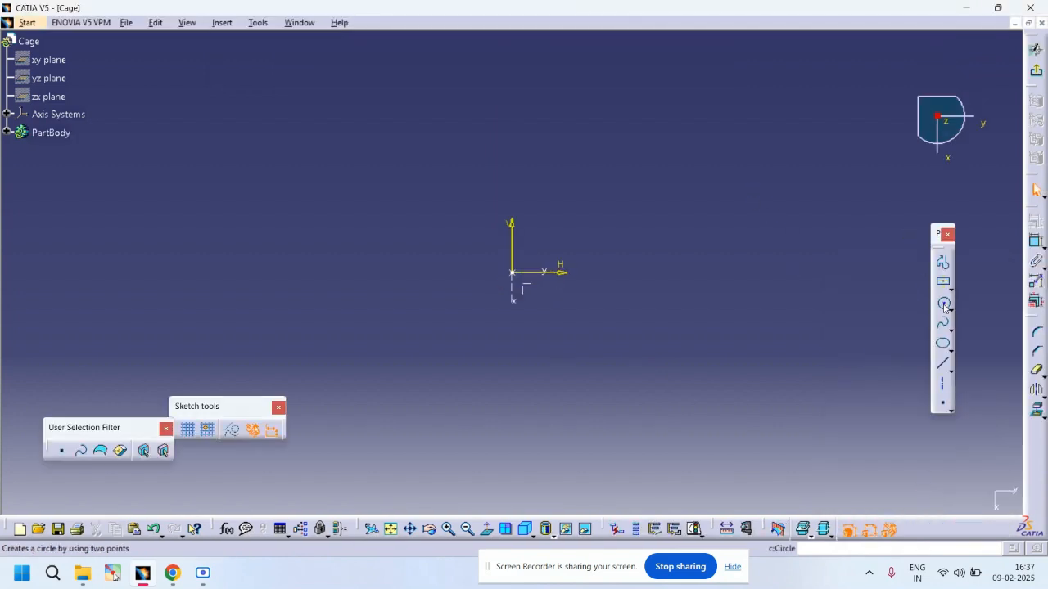
# Step: Draw two concentric circles centered on the sketch origin
pyautogui.click(944, 305)
pyautogui.click(513, 274)
pyautogui.click(709, 421)
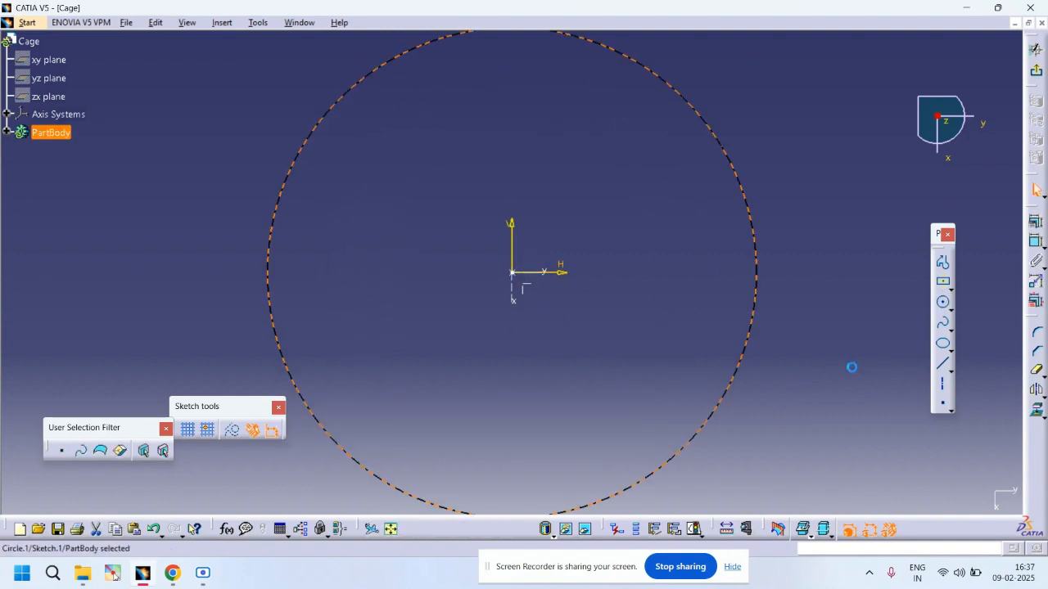
pyautogui.click(944, 305)
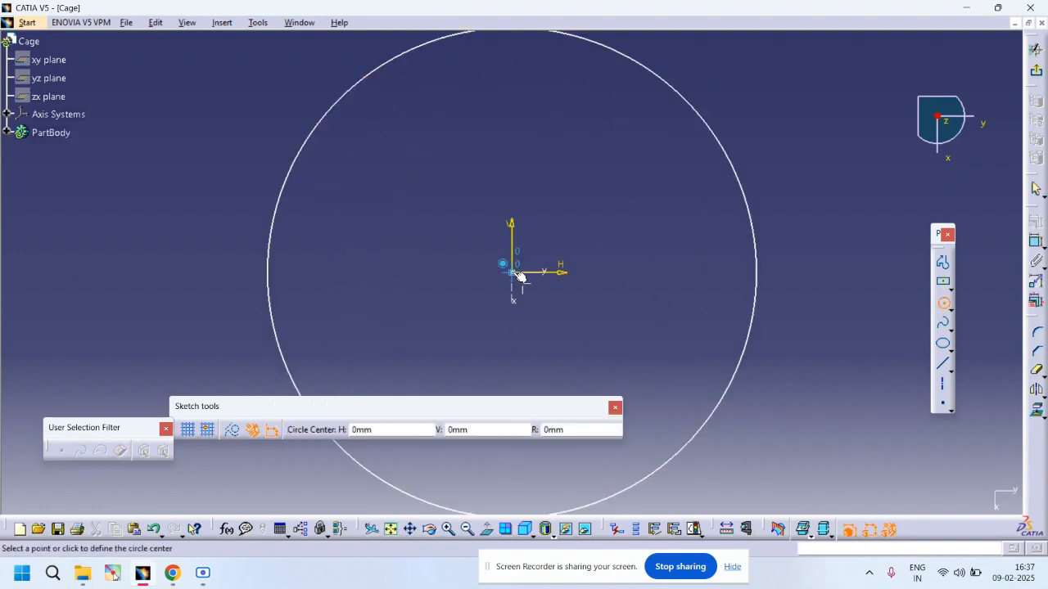
pyautogui.click(513, 274)
pyautogui.click(687, 409)
# Step: Dimension the inner circle's diameter as 86 mm
pyautogui.click(1037, 243)
pyautogui.click(724, 215)
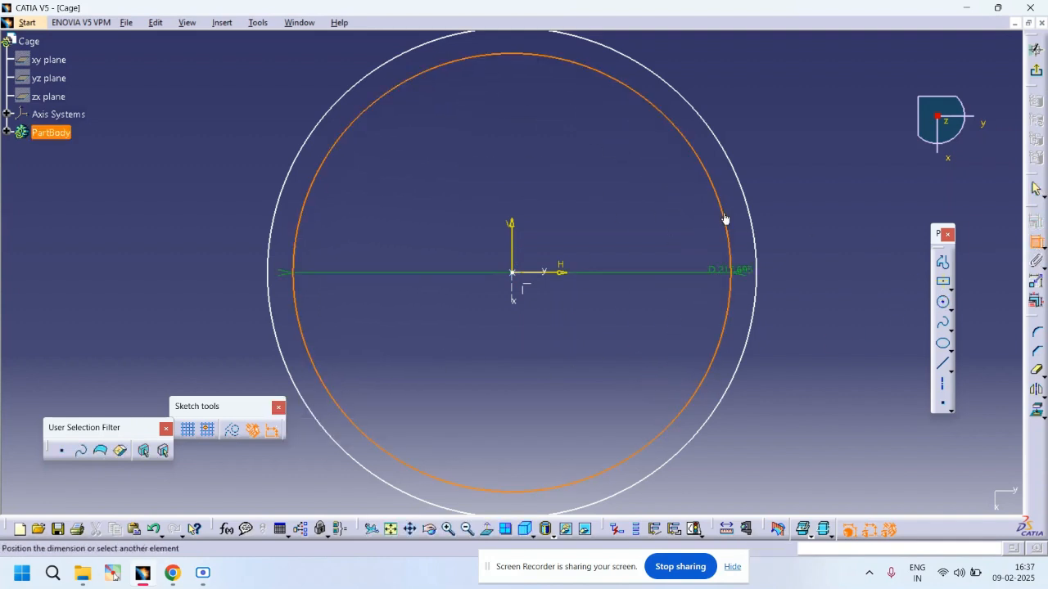
pyautogui.click(841, 167)
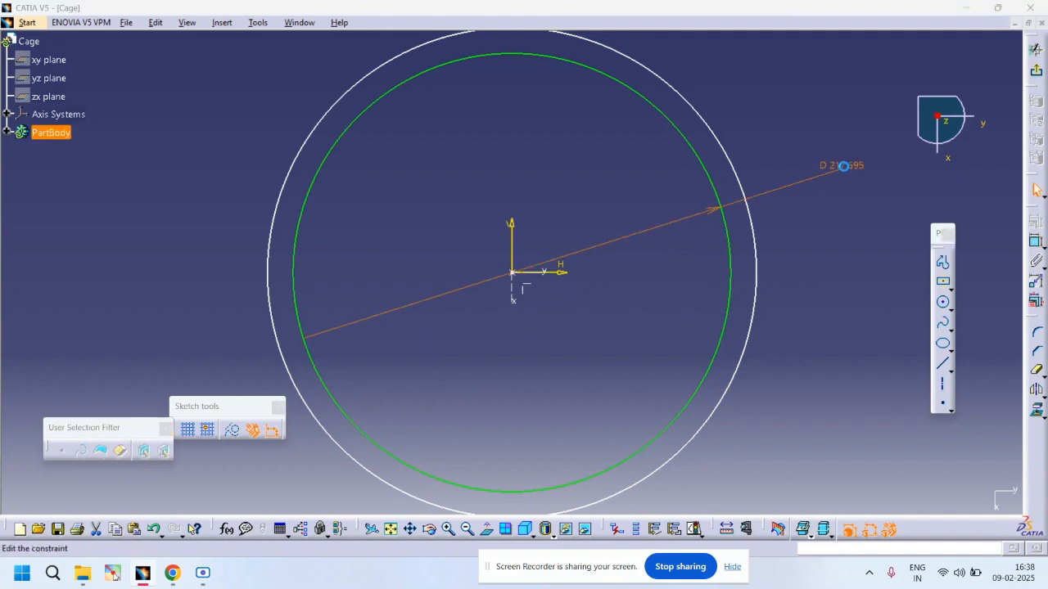
pyautogui.doubleClick(843, 166)
pyautogui.write('86')
pyautogui.press('Return')
# Step: Dimension the outer circle's diameter as 94 mm
pyautogui.click(1036, 243)
pyautogui.click(734, 171)
pyautogui.click(801, 150)
pyautogui.doubleClick(805, 143)
pyautogui.write('94')
pyautogui.press('Return')
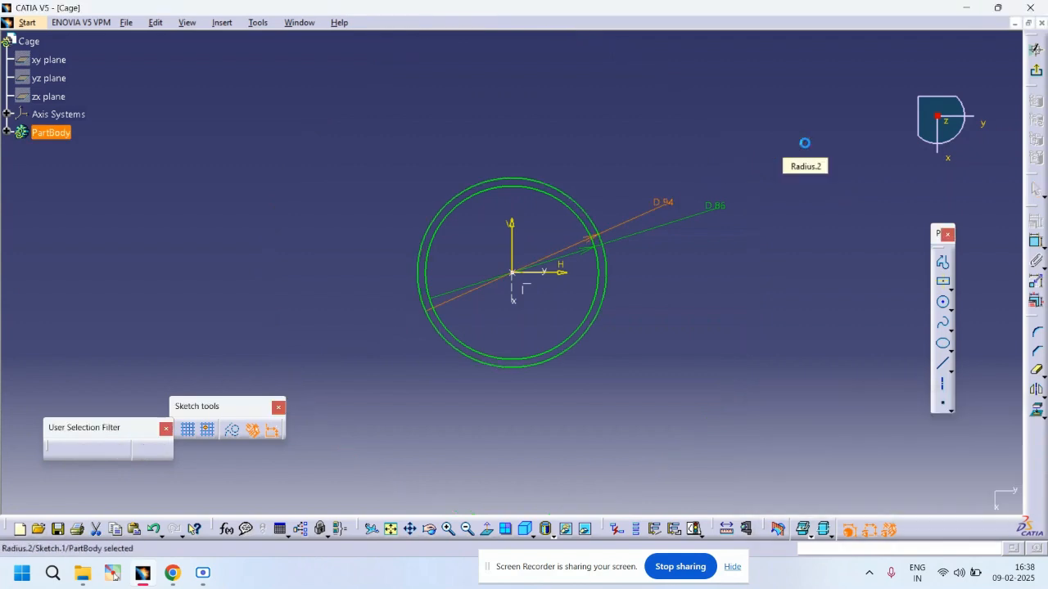
# Step: Exit the sketch and pad the ring profile 8 mm
pyautogui.click(1034, 75)
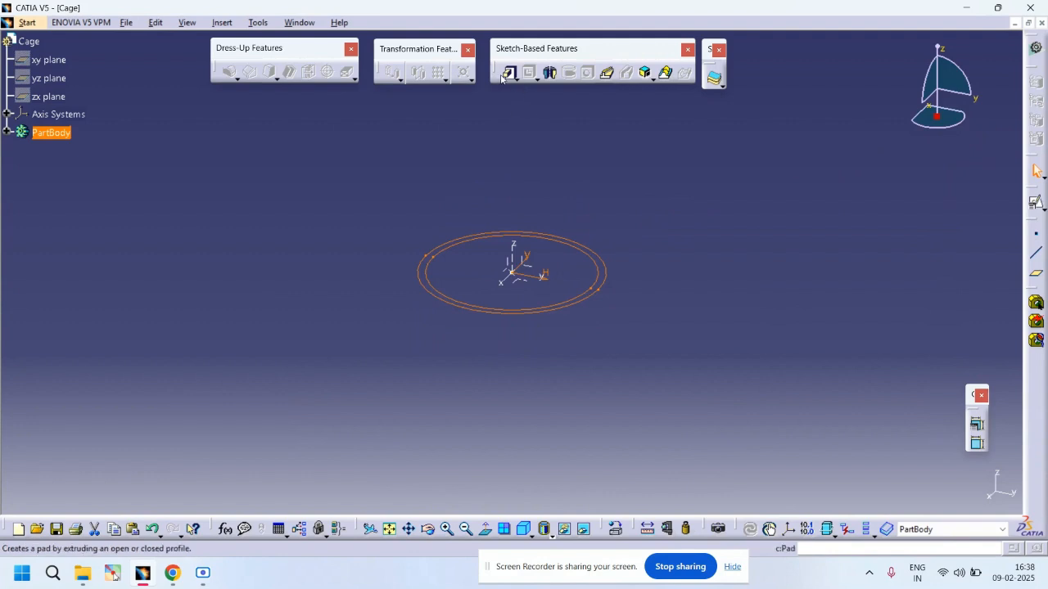
pyautogui.click(506, 72)
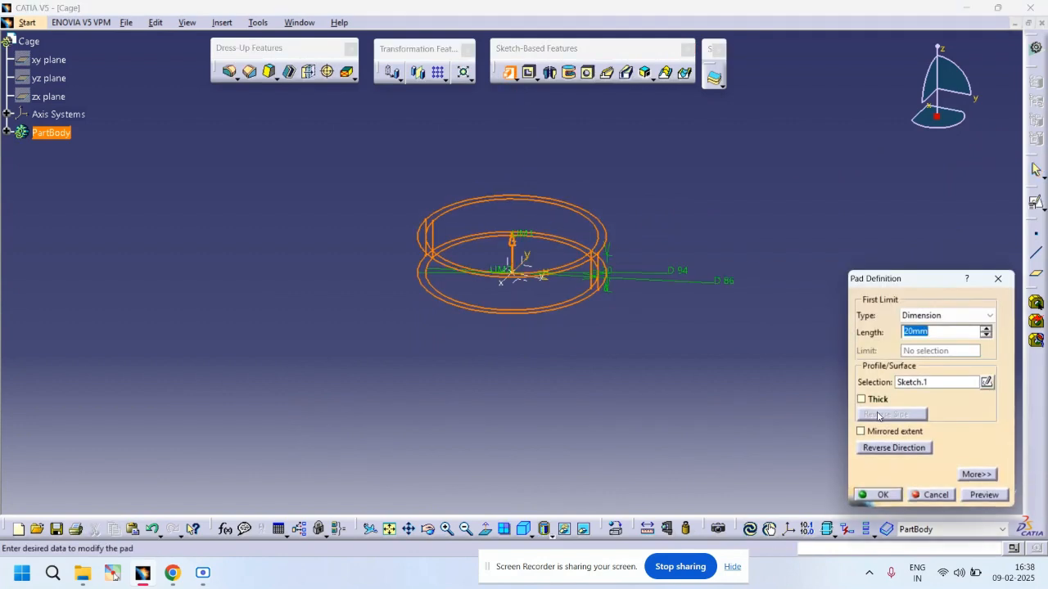
pyautogui.click(888, 438)
pyautogui.write('8')
pyautogui.press('Return')
# Step: Open a new sketch on the ring's top face
pyautogui.click(761, 299)
pyautogui.moveTo(755, 276); pyautogui.dragTo(702, 227, button='middle')
pyautogui.click(694, 250)
pyautogui.click(1038, 204)
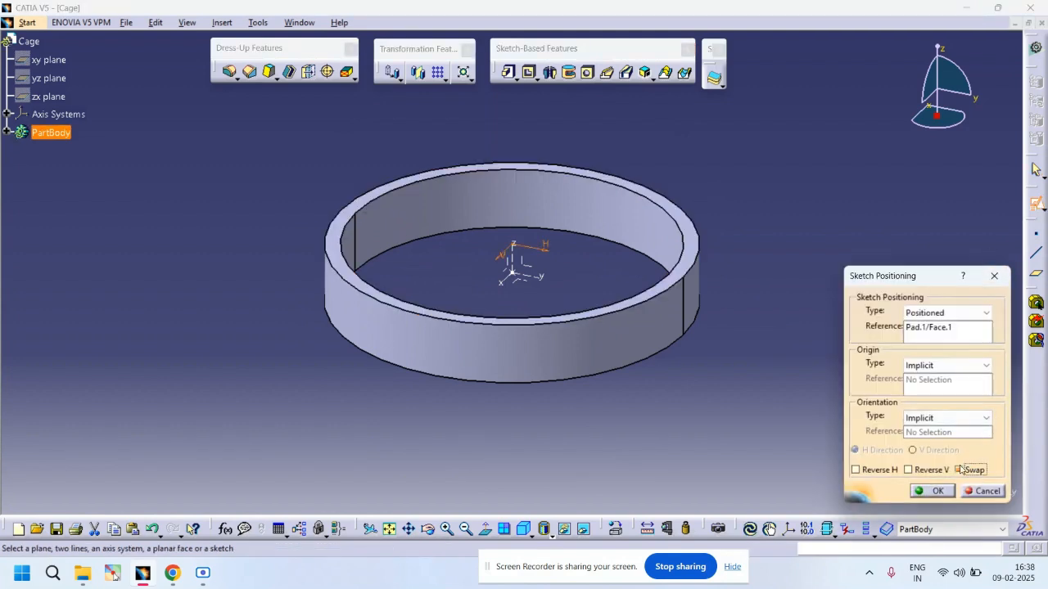
pyautogui.click(937, 491)
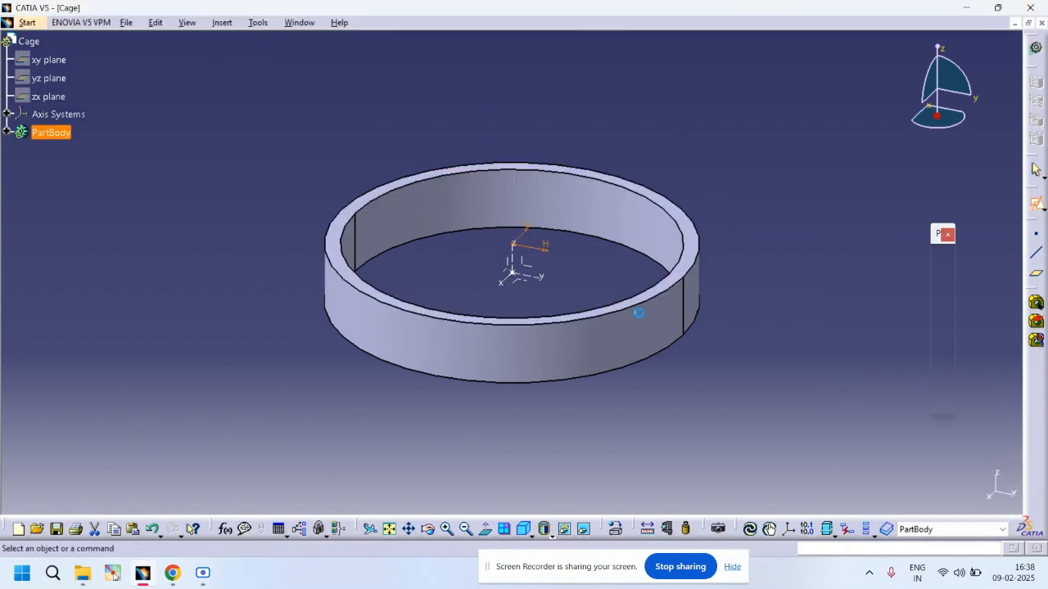
# Step: Draw a small circle on the ring's upper edge and dimension it, then undo it
pyautogui.moveTo(629, 268)
pyautogui.mouseDown(button='middle')
pyautogui.moveTo(620, 322)
pyautogui.moveTo(601, 304)
pyautogui.moveTo(619, 335)
pyautogui.moveTo(623, 302)
pyautogui.mouseUp(button='middle')
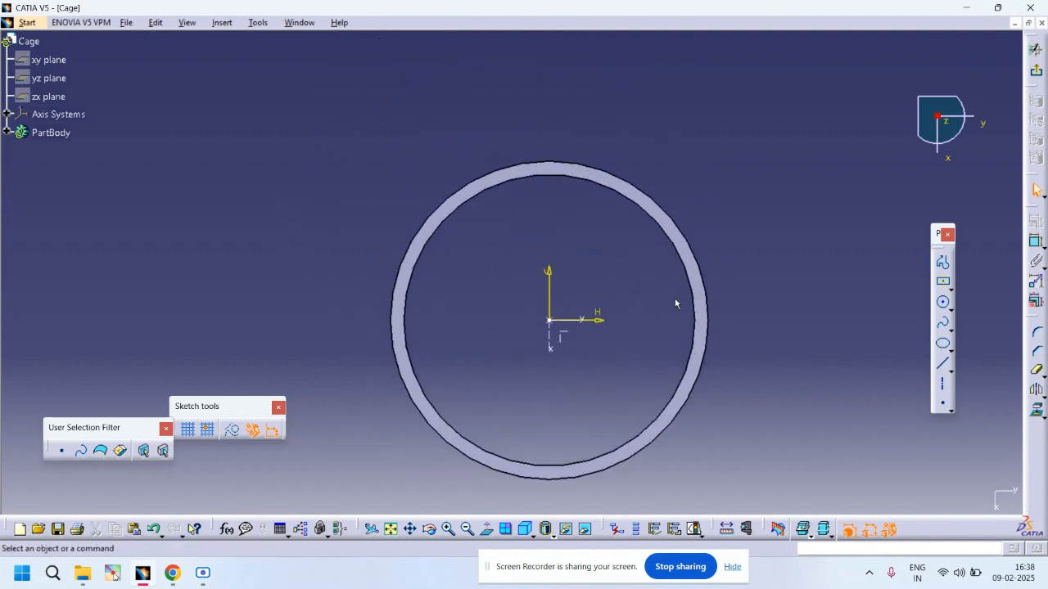
pyautogui.click(943, 305)
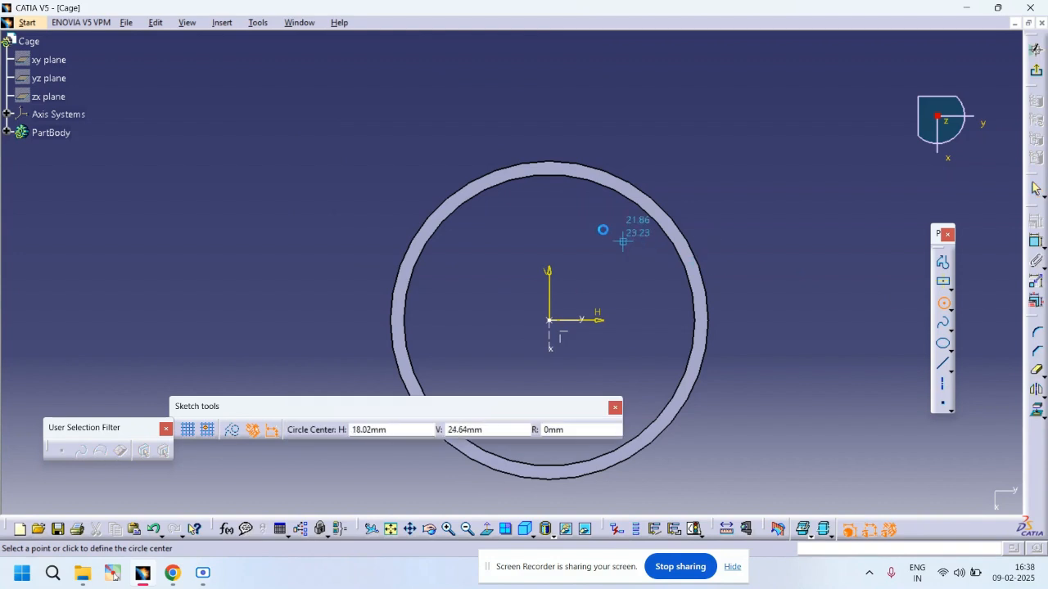
pyautogui.click(555, 169)
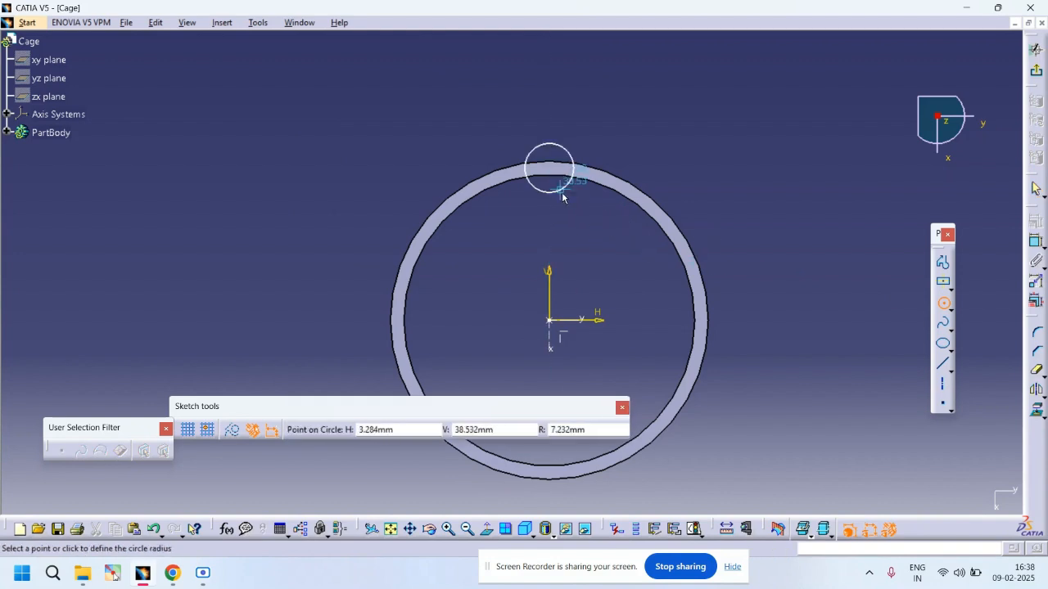
pyautogui.click(561, 195)
pyautogui.click(1036, 242)
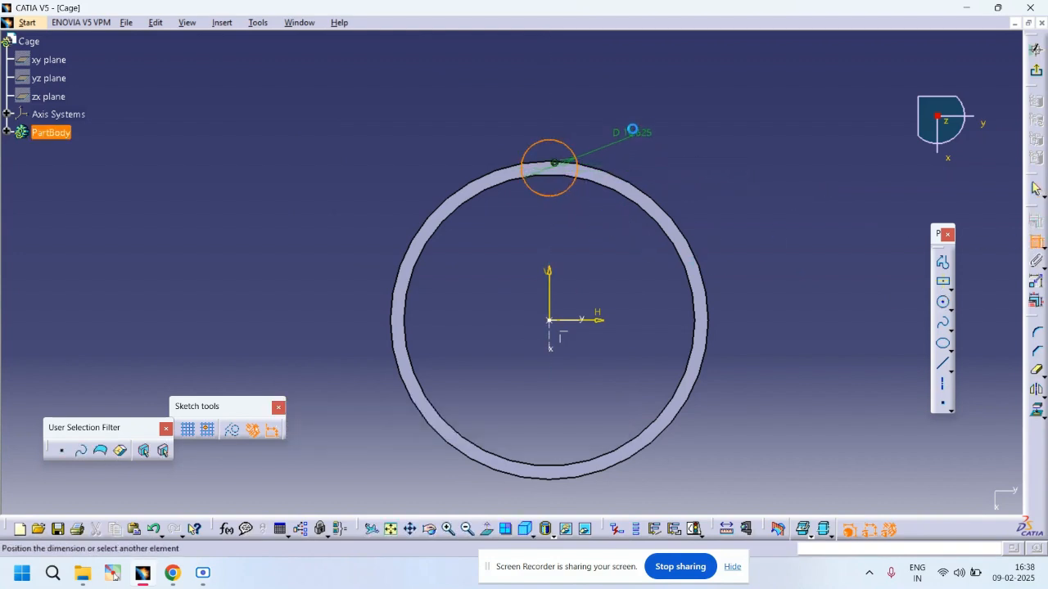
pyautogui.click(643, 118)
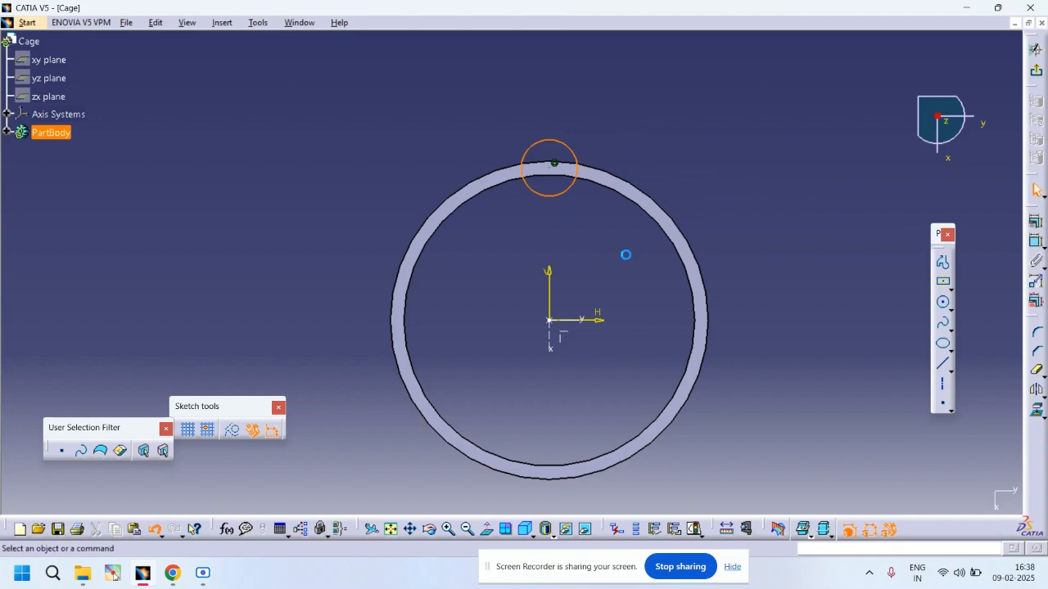
pyautogui.hotkey('ctrl', 'z')
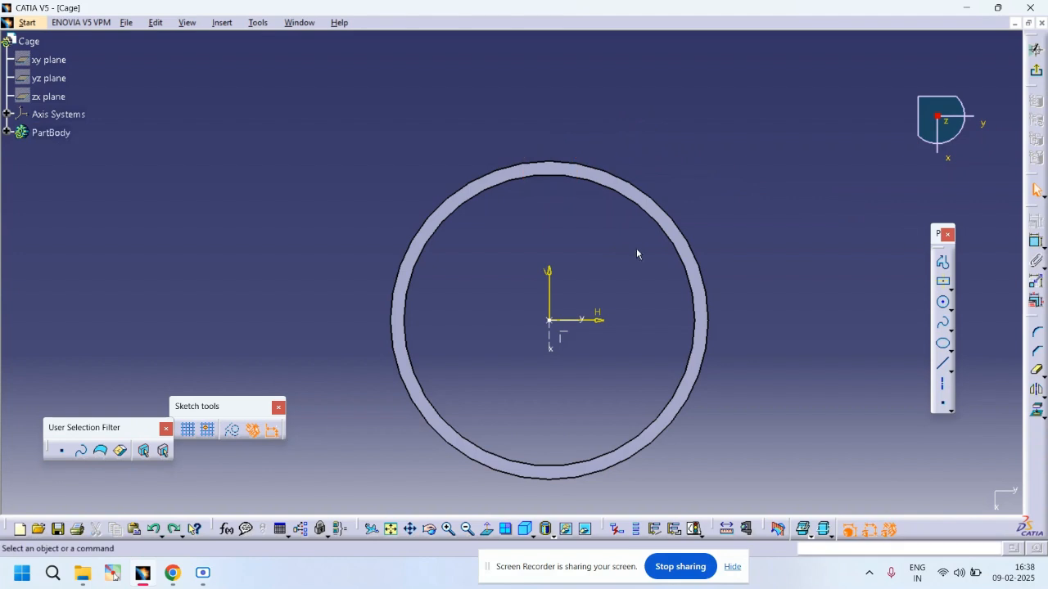
# Step: Draw a circle centered on the origin, about 46 mm radius, between the ring's inner and outer edges
pyautogui.click(943, 302)
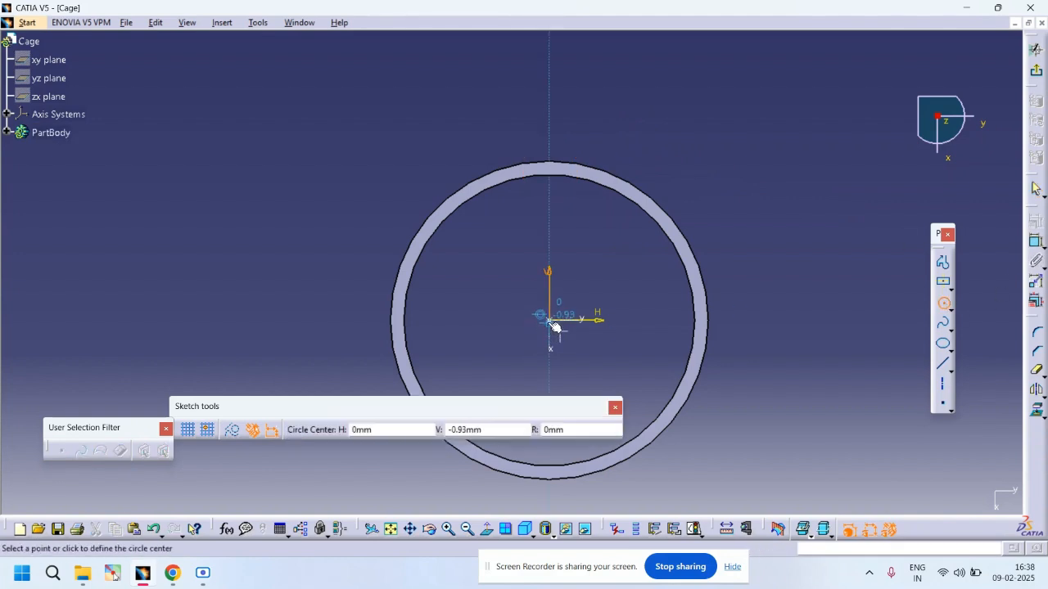
pyautogui.click(554, 325)
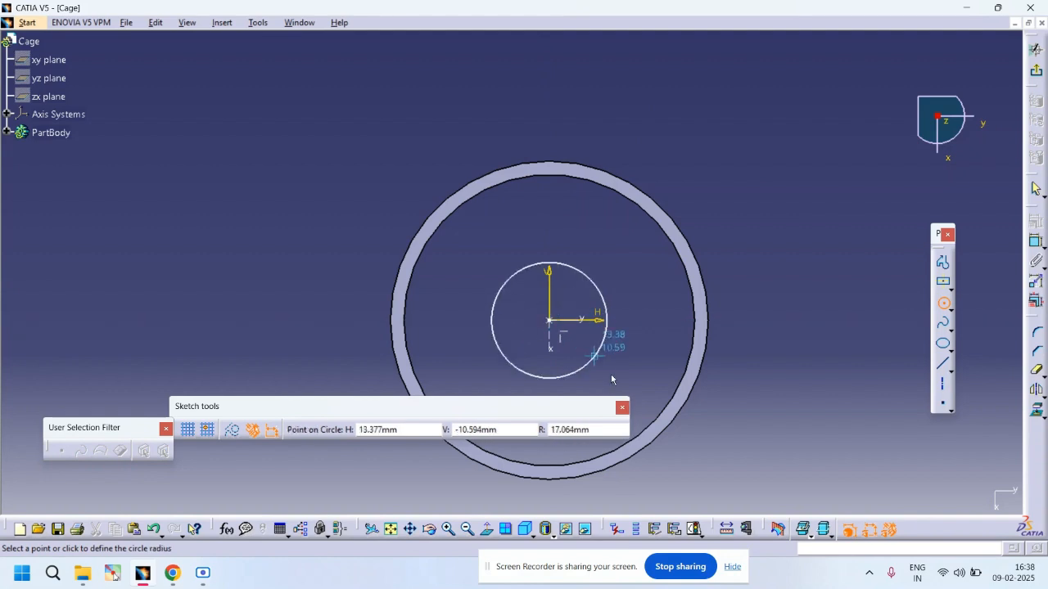
pyautogui.click(656, 432)
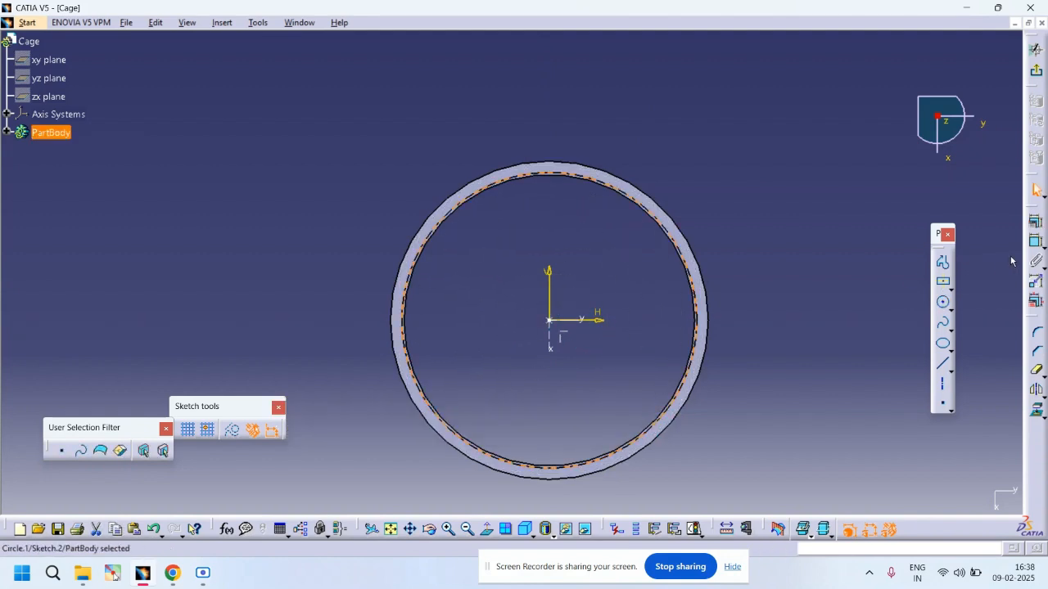
# Step: Dimension the middle circle's diameter as 90 mm
pyautogui.click(1036, 244)
pyautogui.click(701, 321)
pyautogui.click(748, 212)
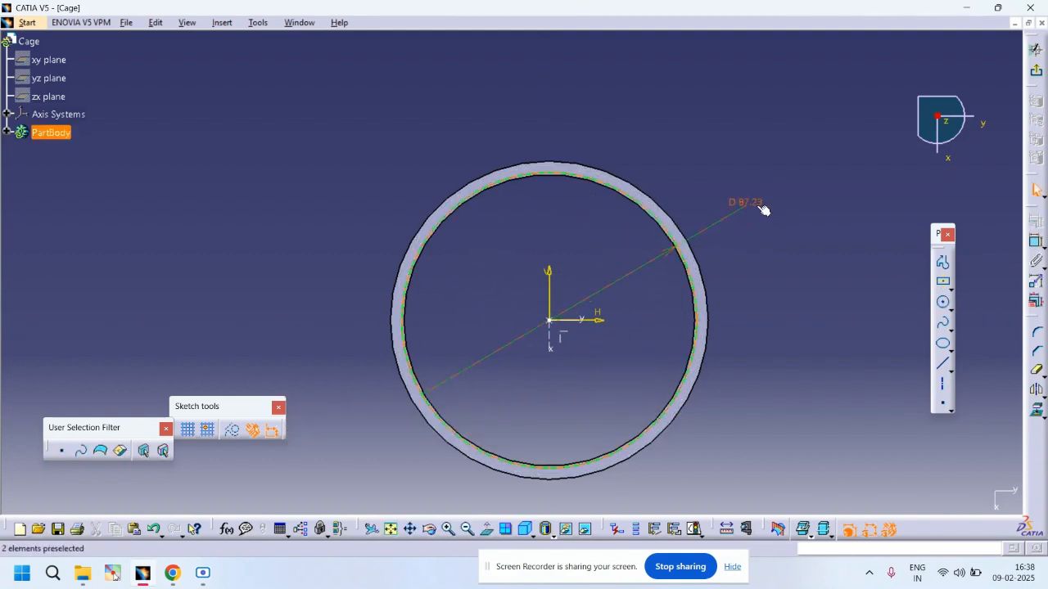
pyautogui.doubleClick(758, 208)
pyautogui.write('90')
pyautogui.press('Return')
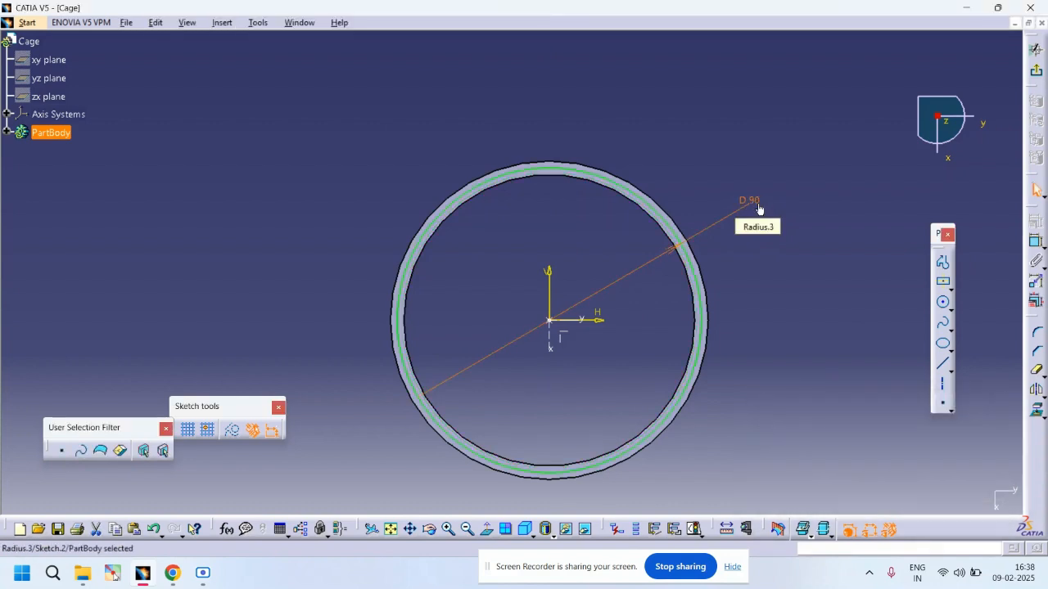
pyautogui.click(760, 112)
# Step: Draw a vertical axis line through the origin extending above the ring
pyautogui.click(1035, 243)
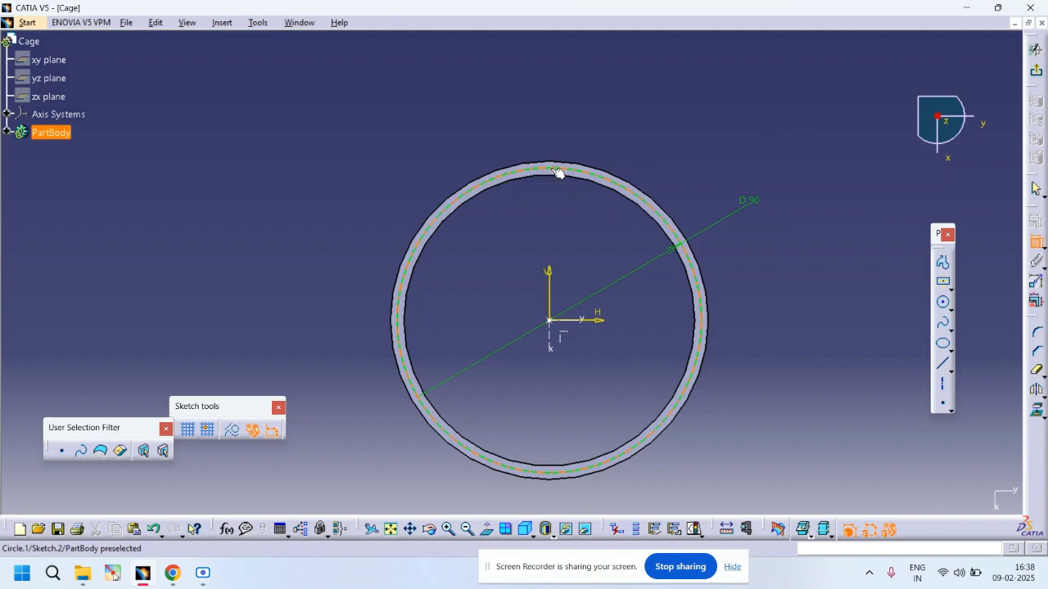
pyautogui.click(942, 382)
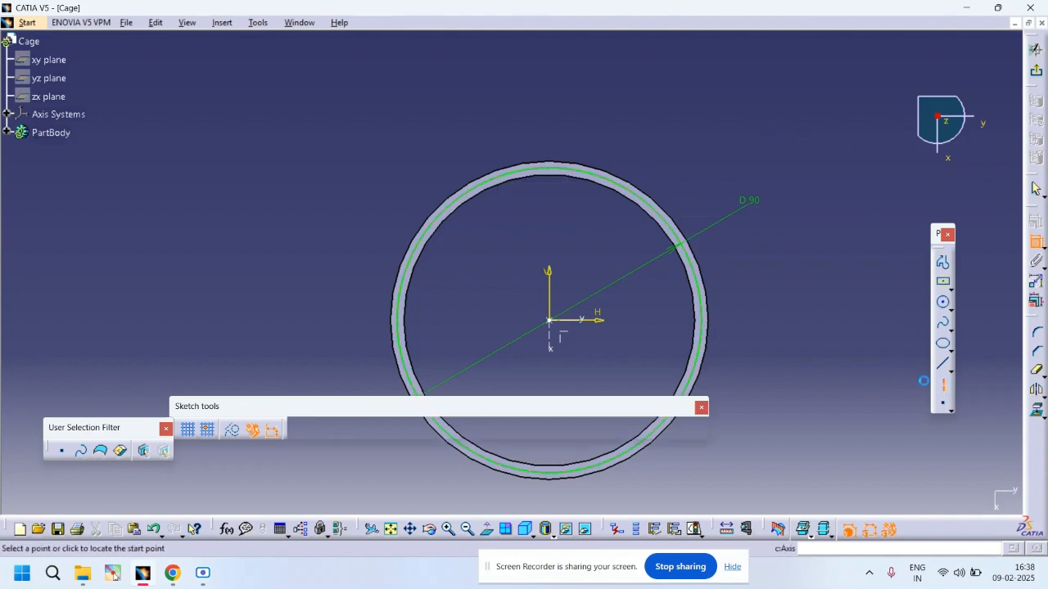
pyautogui.click(549, 111)
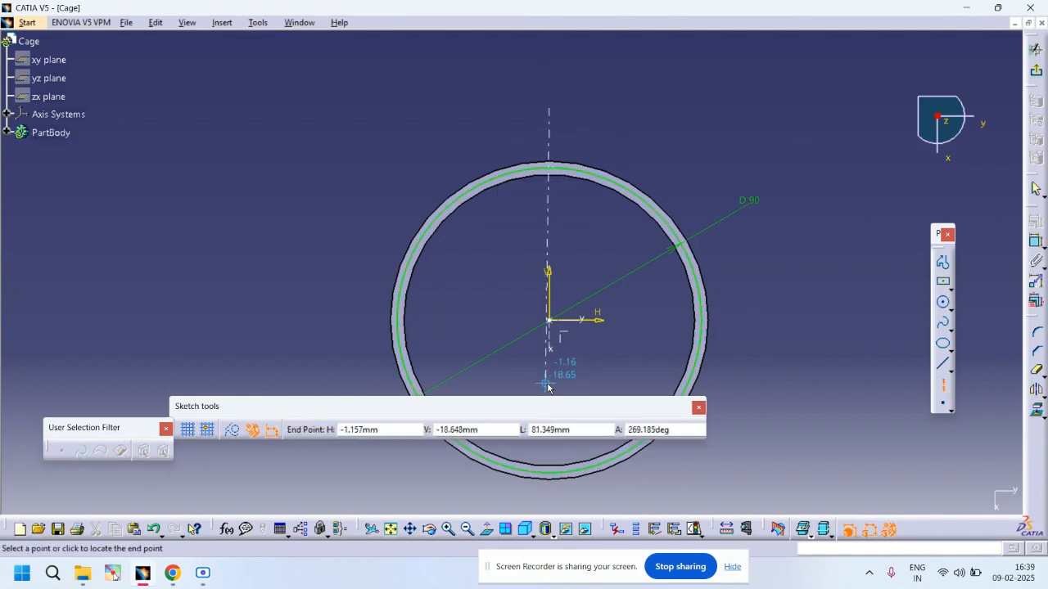
pyautogui.click(548, 386)
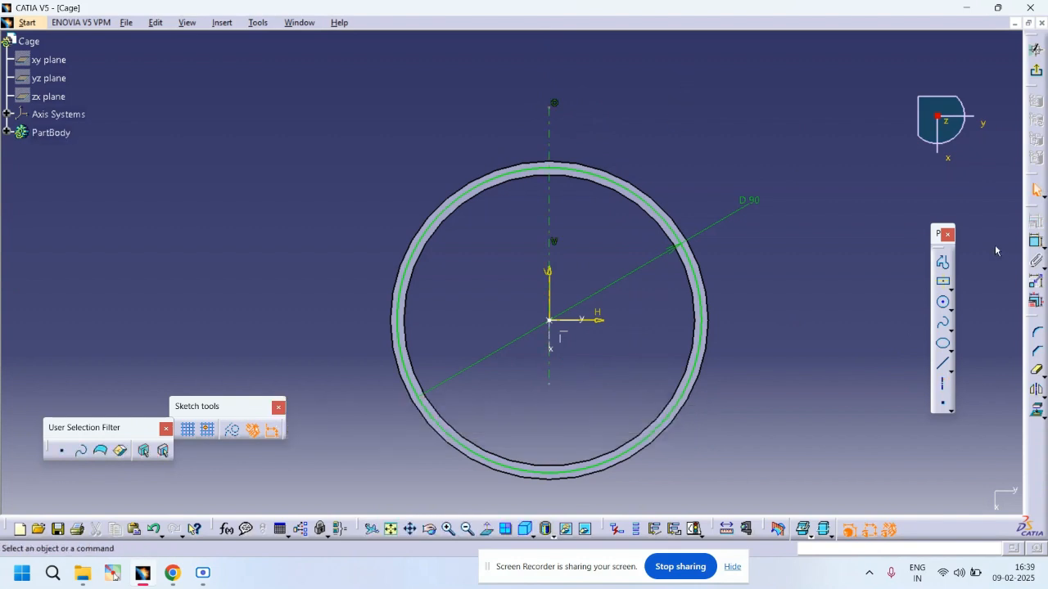
# Step: Draw a small circle about 6.4 mm radius centered on the vertical axis at the ring's upper edge
pyautogui.click(943, 302)
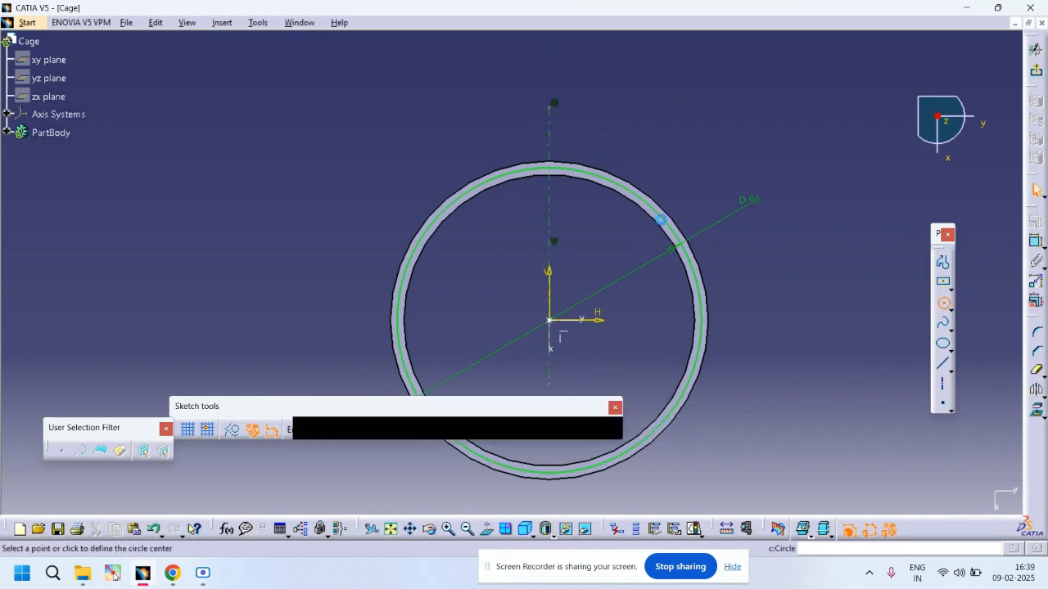
pyautogui.click(549, 168)
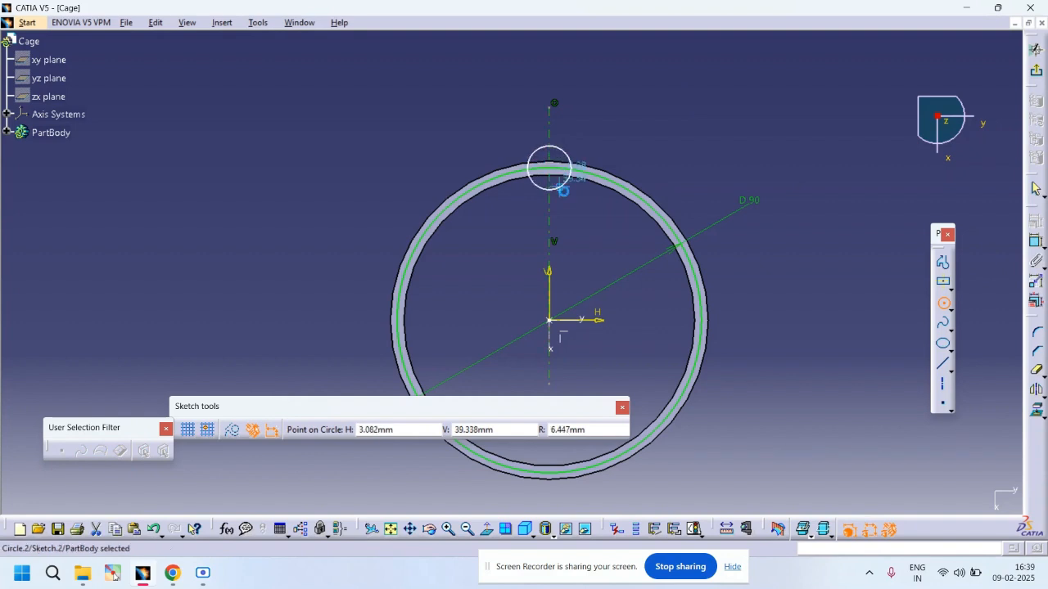
pyautogui.click(564, 187)
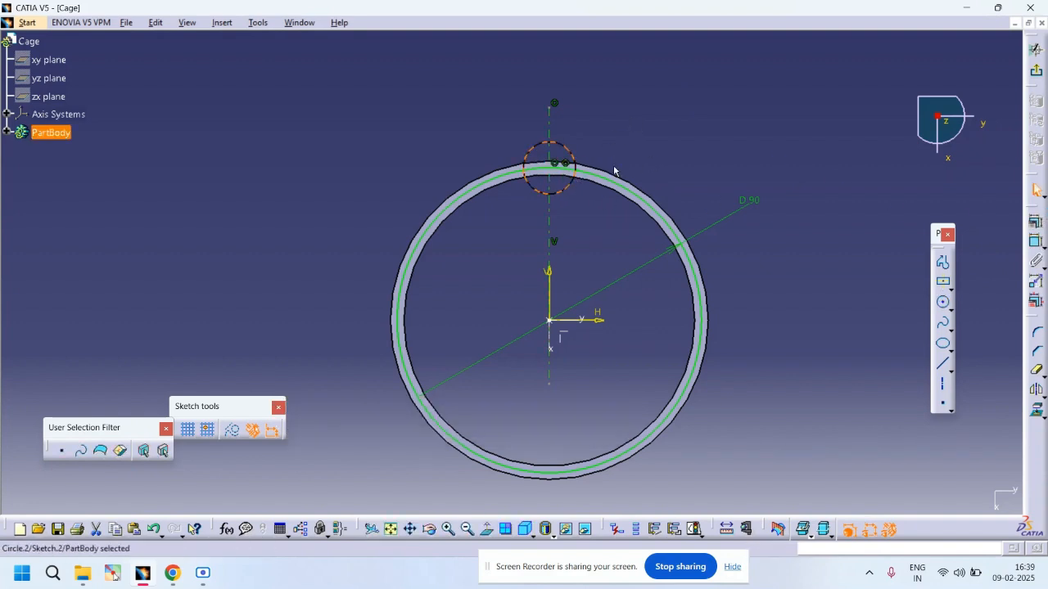
# Step: Dimension the small circle's diameter as 24 mm
pyautogui.click(1034, 241)
pyautogui.click(616, 106)
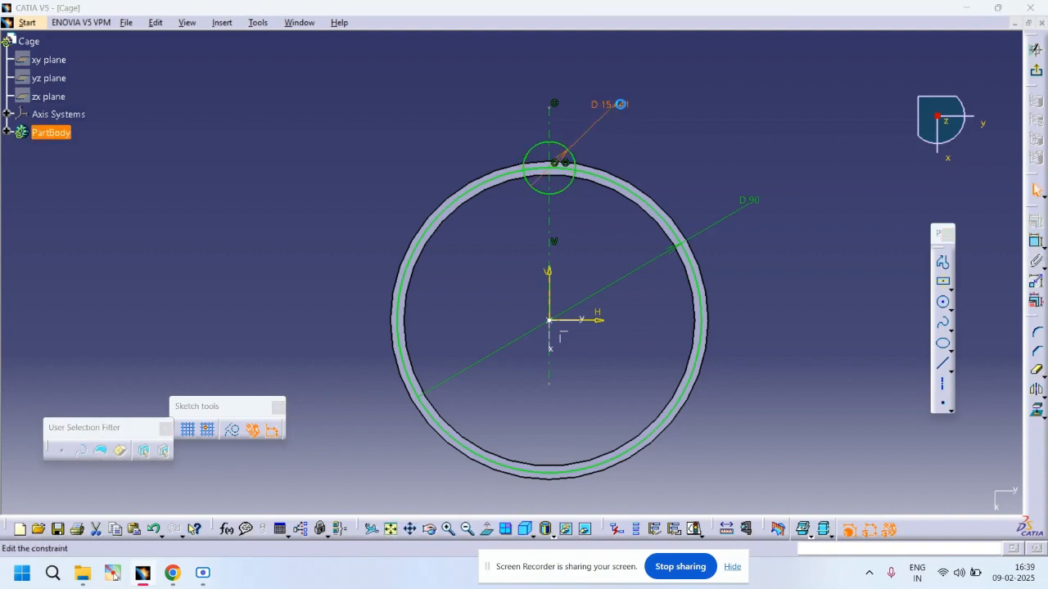
pyautogui.doubleClick(621, 103)
pyautogui.write('2')
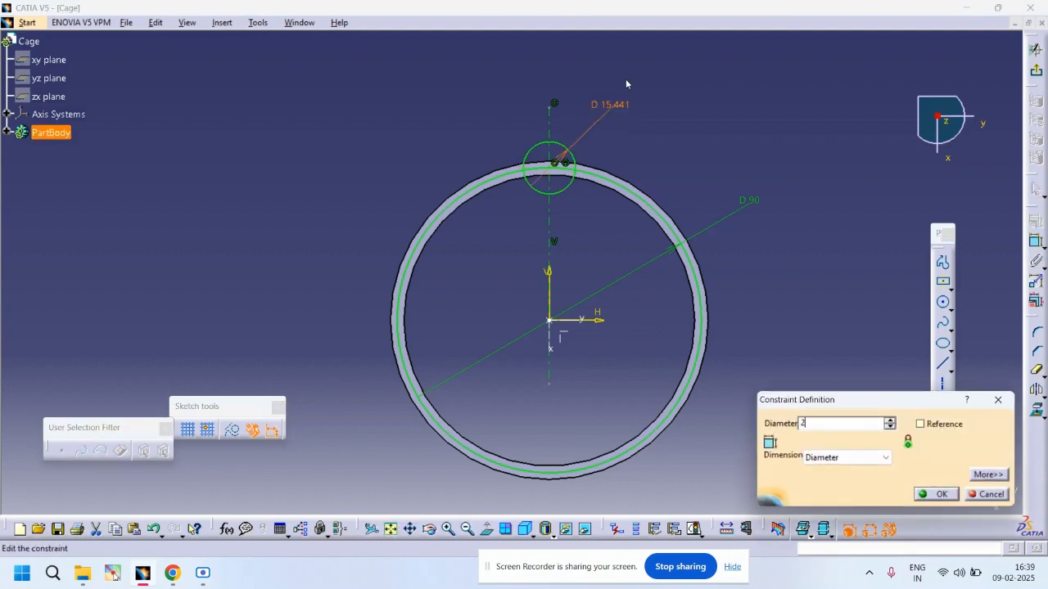
pyautogui.write('4')
pyautogui.press('Return')
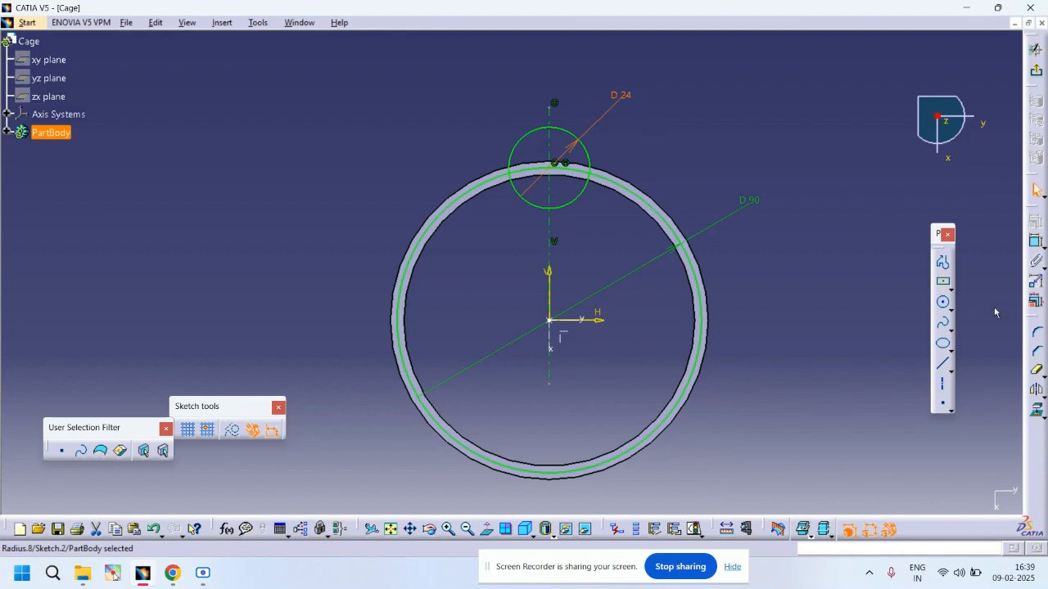
# Step: Draw a vertical line along the axis through the small circle's center, spanning the circle
pyautogui.click(943, 364)
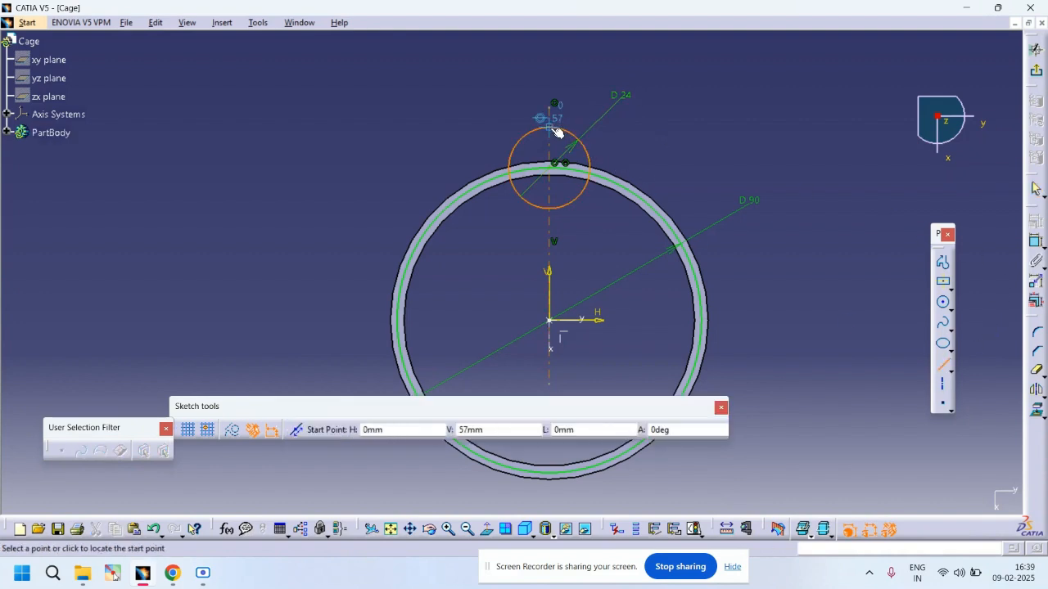
pyautogui.click(550, 130)
pyautogui.click(555, 213)
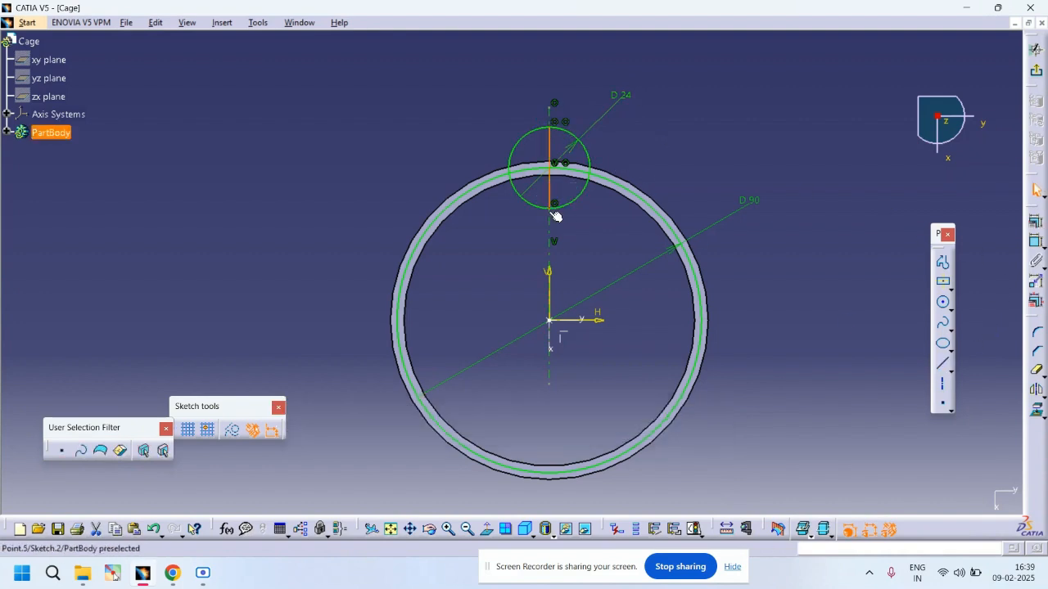
pyautogui.click(822, 178)
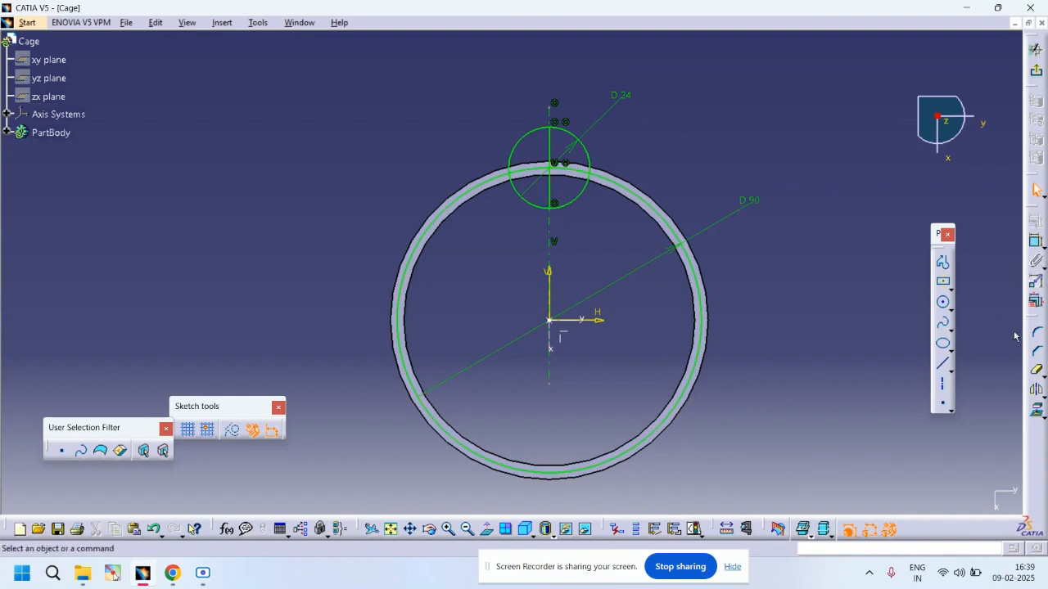
# Step: Trim the small circle down to its right half and erase the middle 90 mm circle
pyautogui.click(1037, 369)
pyautogui.click(538, 133)
pyautogui.click(528, 202)
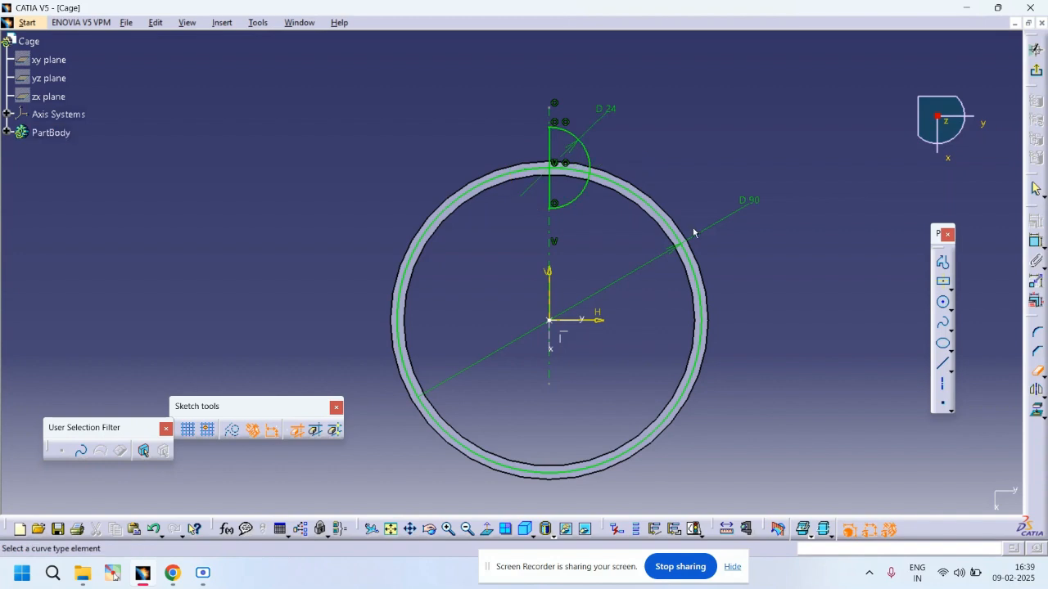
pyautogui.click(665, 229)
pyautogui.click(571, 170)
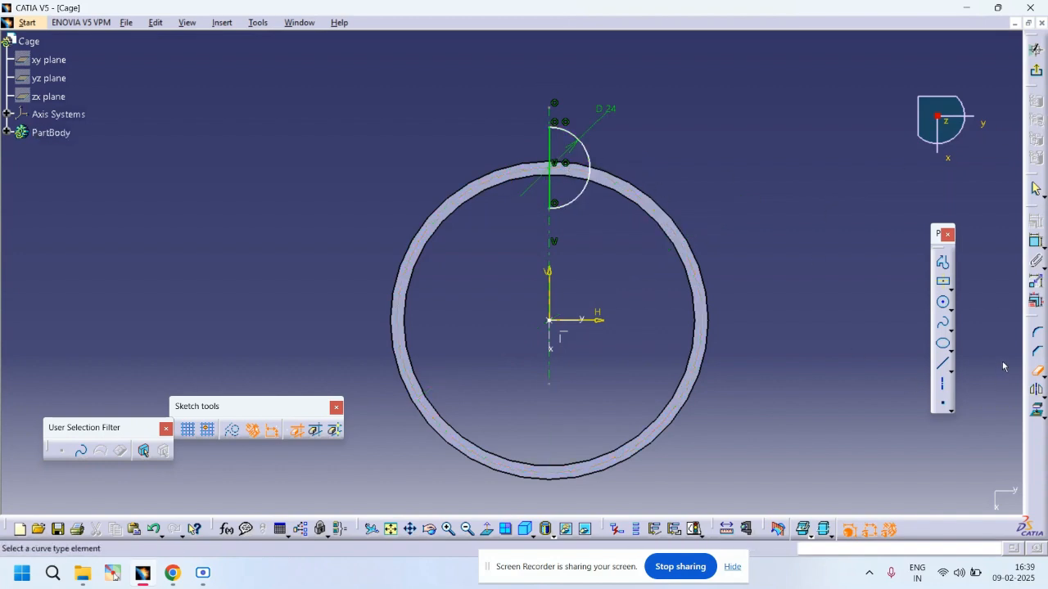
# Step: Dimension the distance from the half-circle's center to the horizontal axis
pyautogui.click(1037, 242)
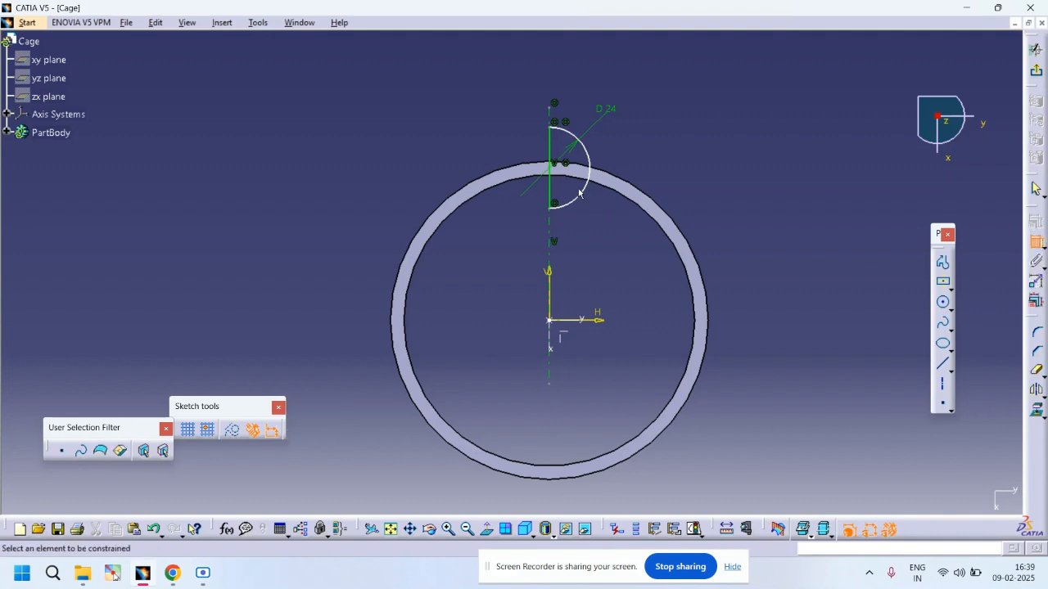
pyautogui.click(556, 172)
pyautogui.click(599, 321)
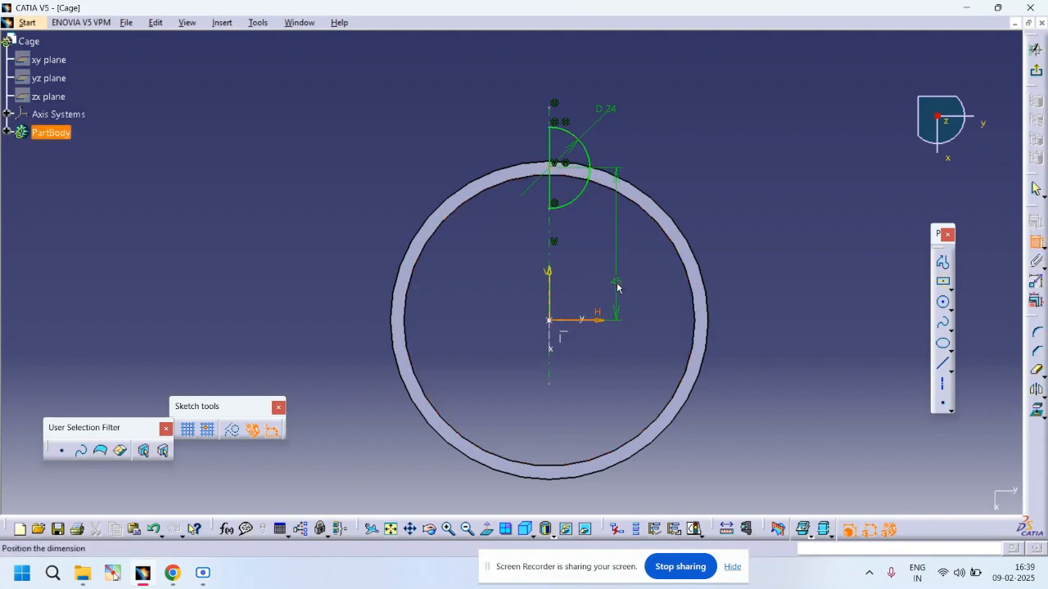
pyautogui.click(613, 270)
# Step: Exit the sketch and create a 360deg Groove of the half-circle profile around the sketch's vertical line
pyautogui.click(1035, 49)
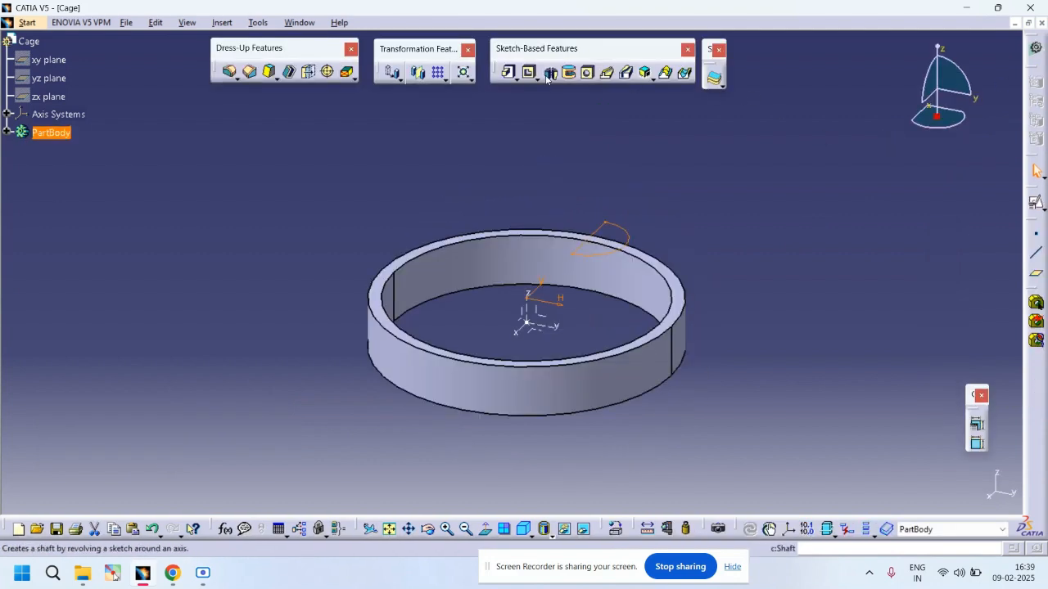
pyautogui.click(568, 72)
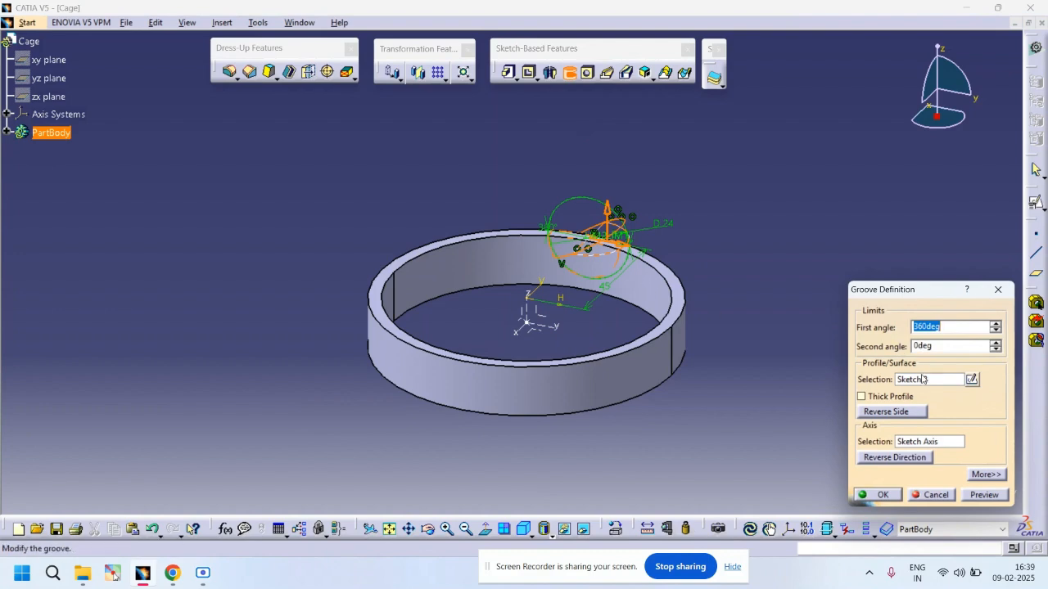
pyautogui.click(932, 443)
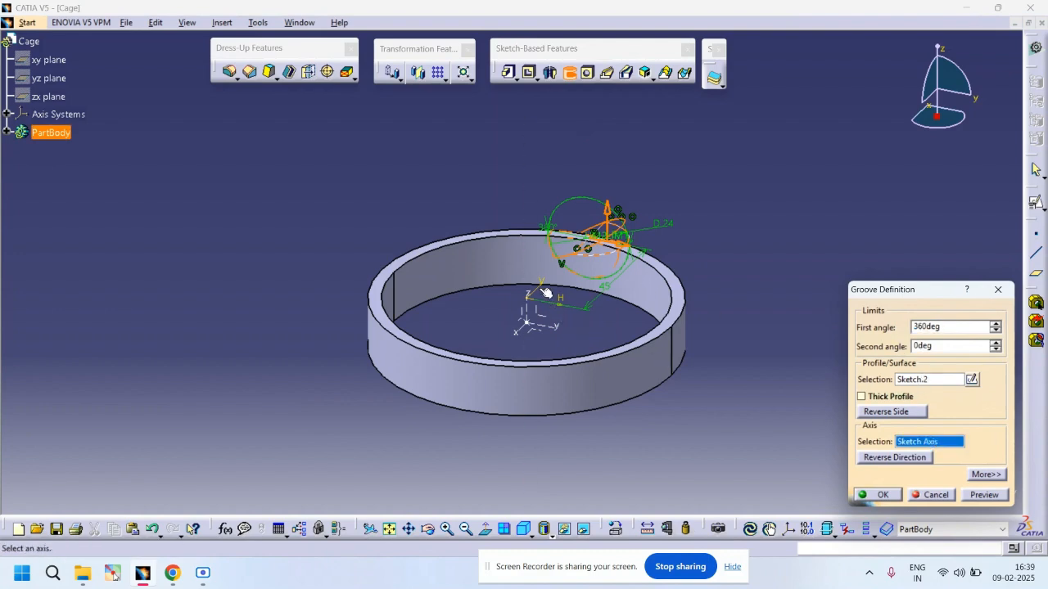
pyautogui.moveTo(530, 283); pyautogui.dragTo(550, 238, button='middle')
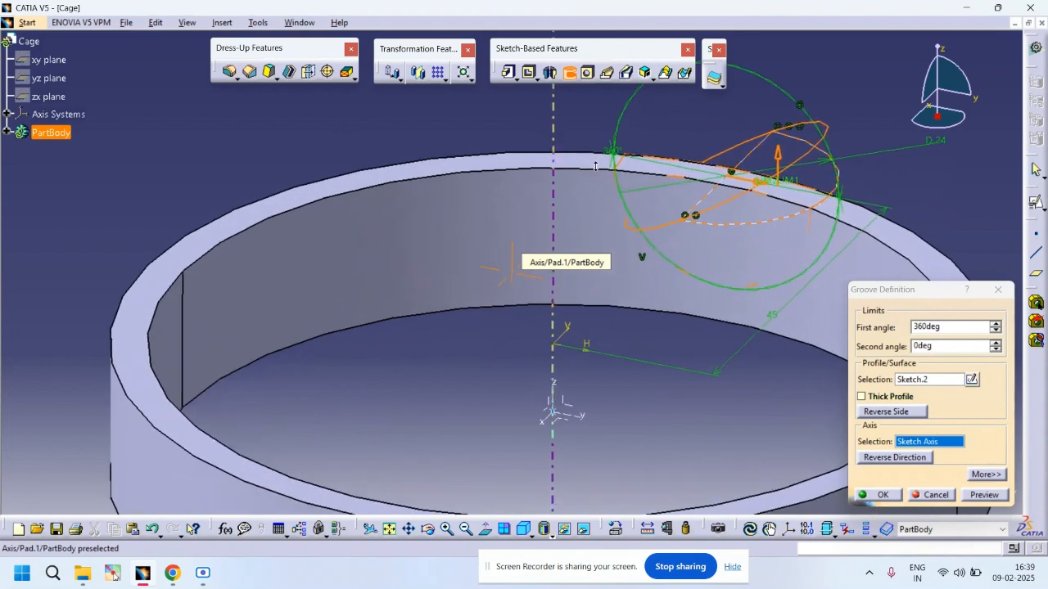
pyautogui.click(751, 152)
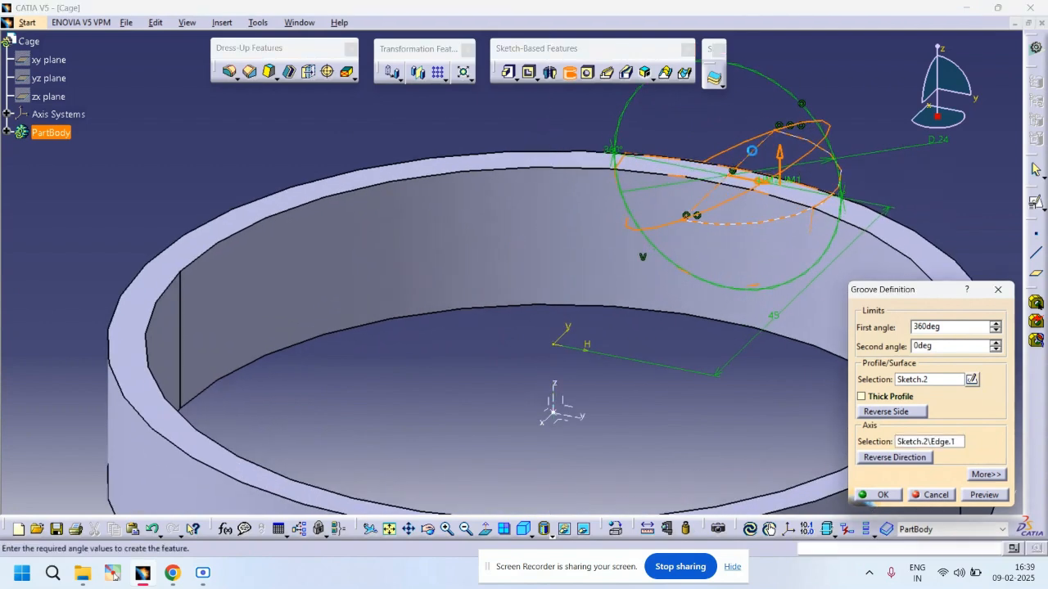
pyautogui.click(983, 495)
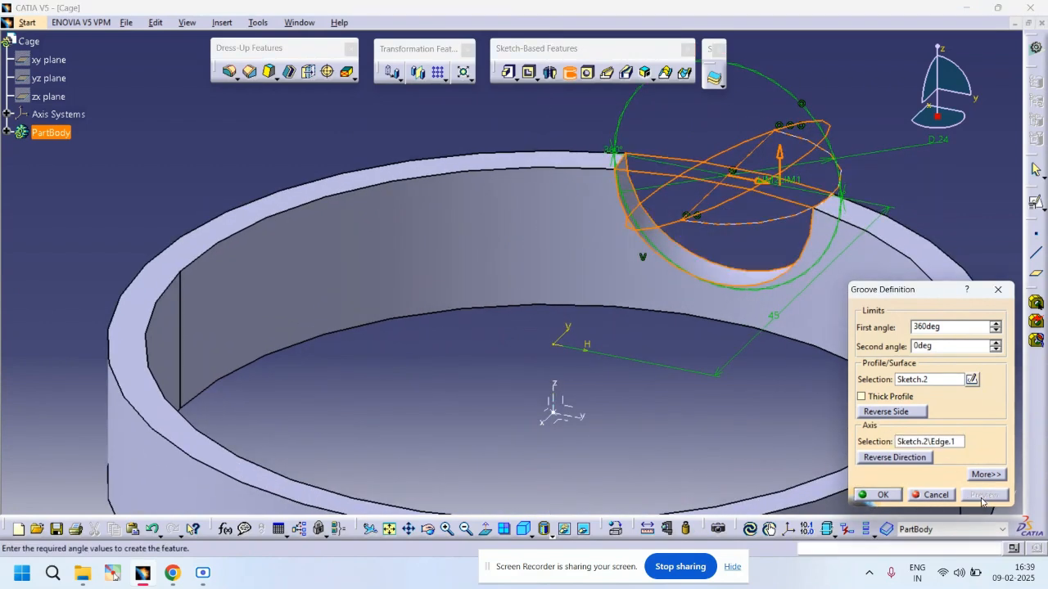
pyautogui.click(880, 495)
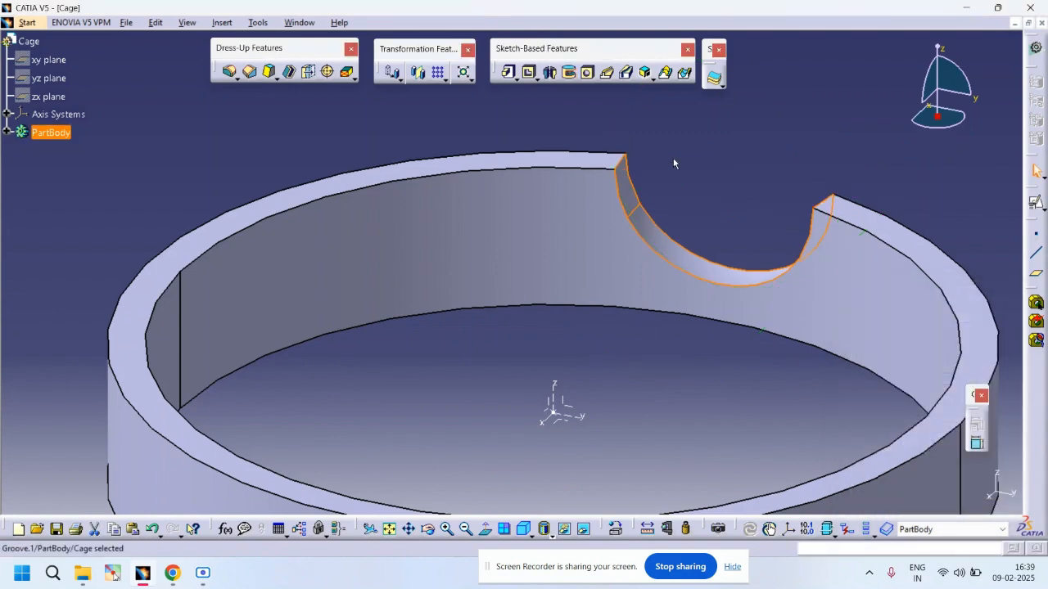
# Step: Fillet the two top edges at the pocket's corners with a 2 mm radius
pyautogui.moveTo(718, 187); pyautogui.dragTo(530, 218, button='middle')
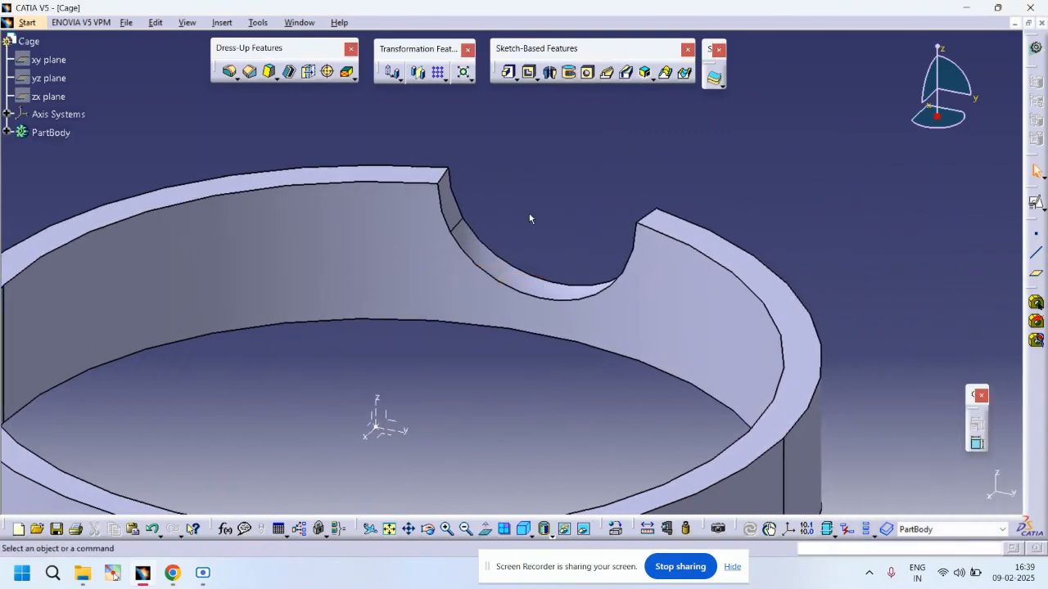
pyautogui.click(229, 72)
pyautogui.click(446, 176)
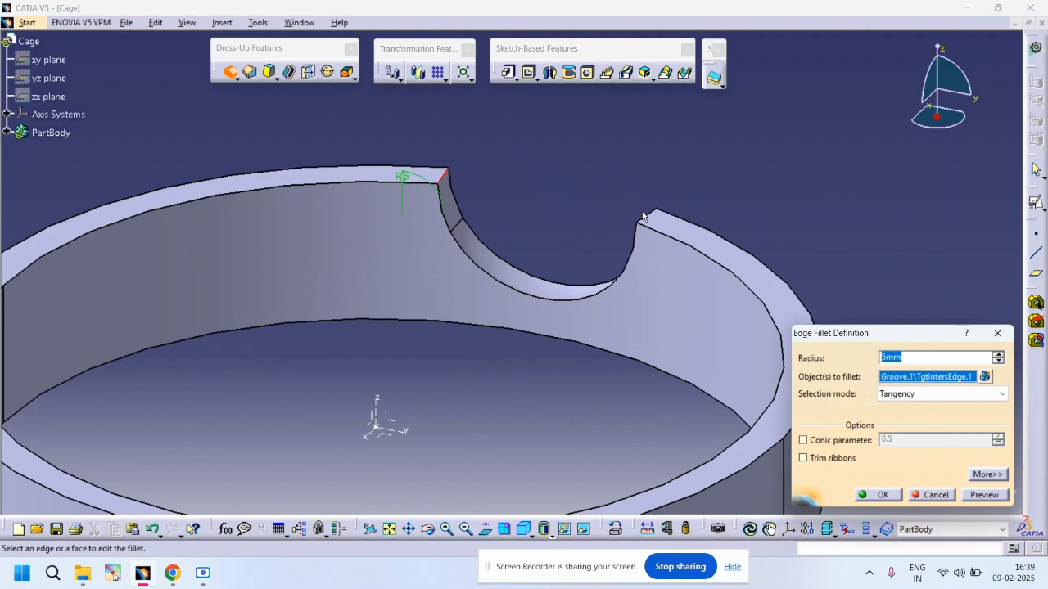
pyautogui.click(641, 217)
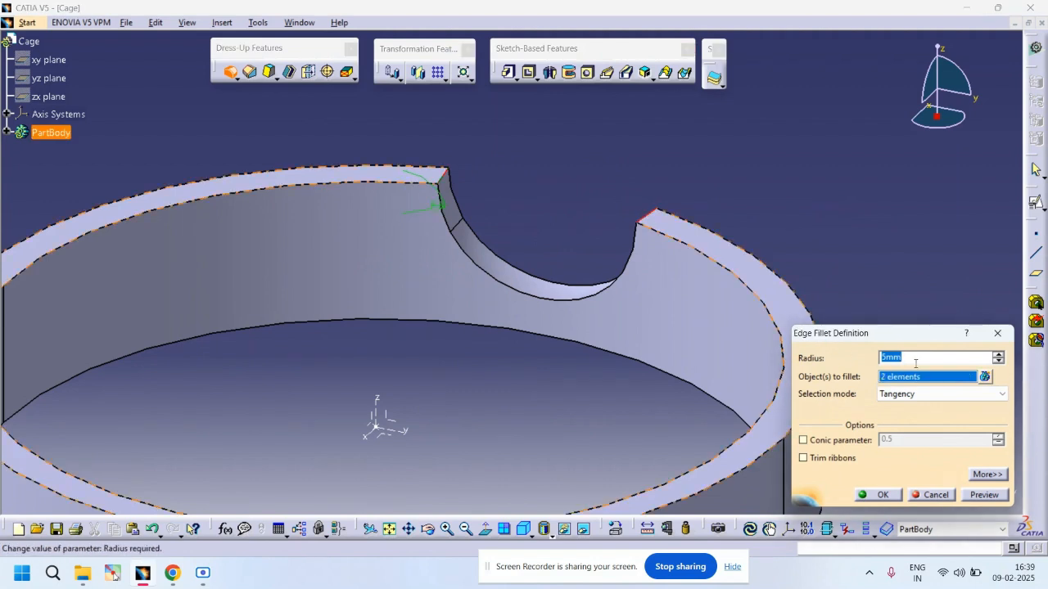
pyautogui.click(916, 364)
pyautogui.write('2')
pyautogui.press('Return')
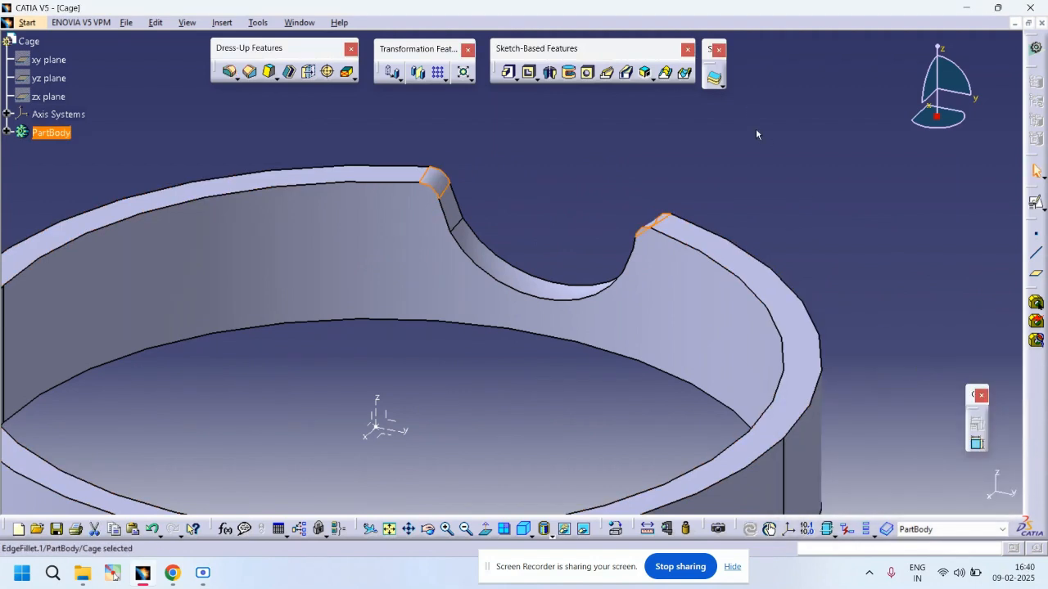
# Step: Start a circular pattern as a complete crown with 8 instances
pyautogui.click(755, 134)
pyautogui.moveTo(756, 134); pyautogui.dragTo(611, 311, button='middle')
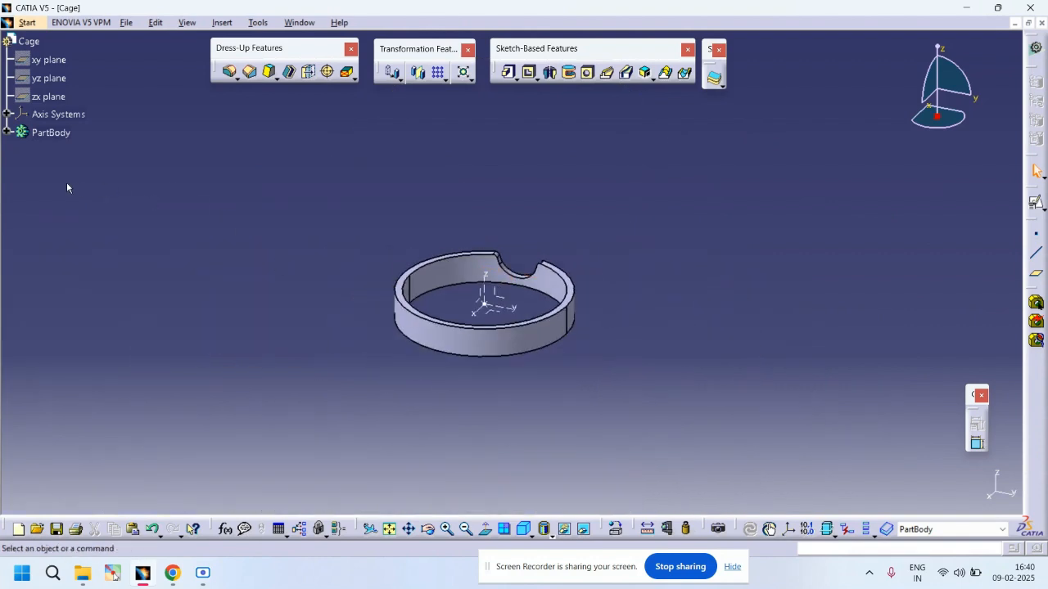
pyautogui.click(6, 133)
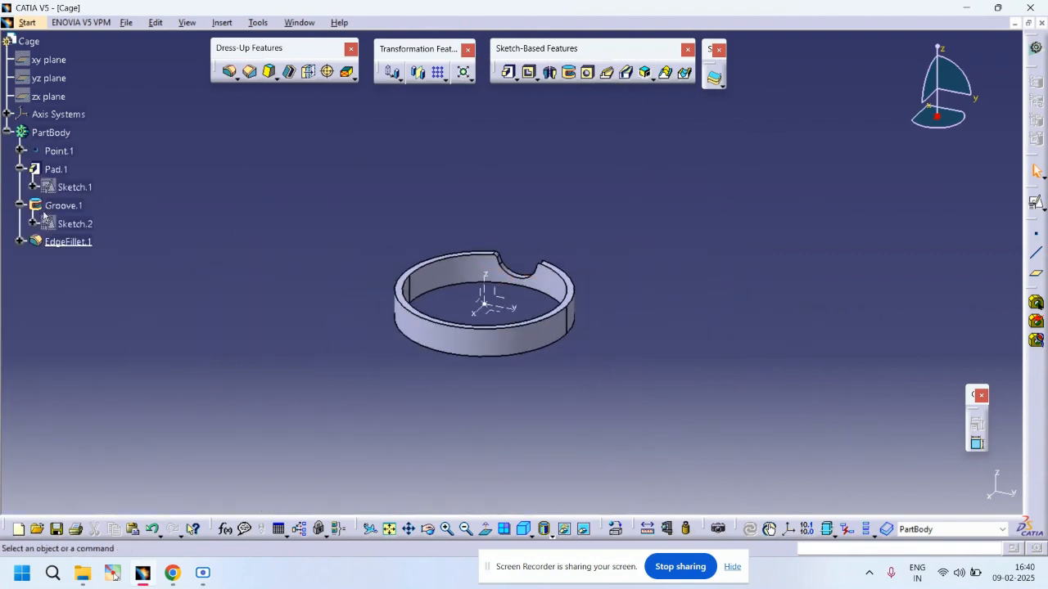
pyautogui.click(446, 80)
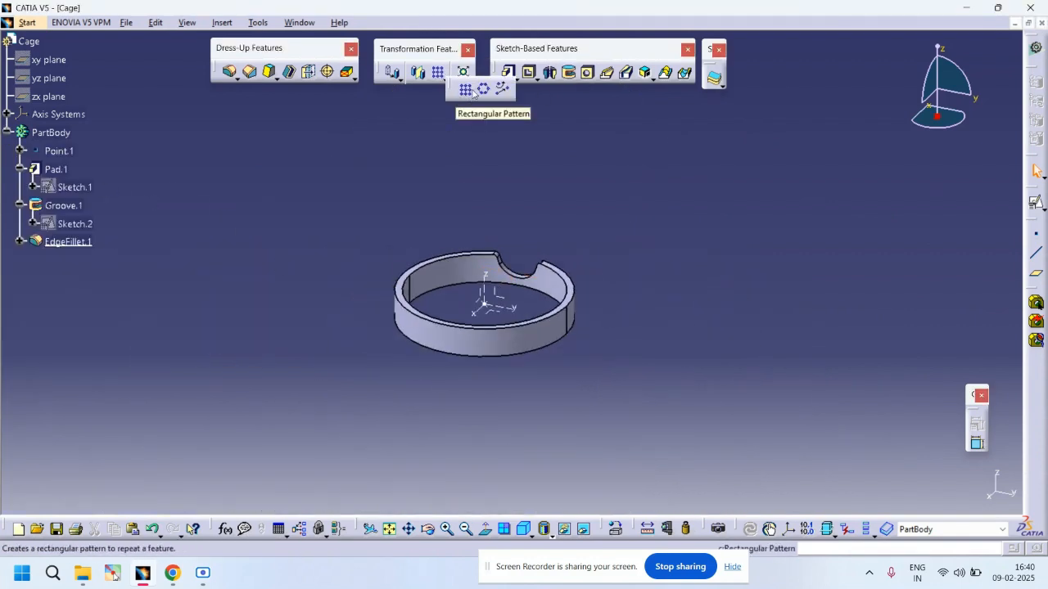
pyautogui.click(483, 88)
pyautogui.click(881, 298)
pyautogui.click(869, 343)
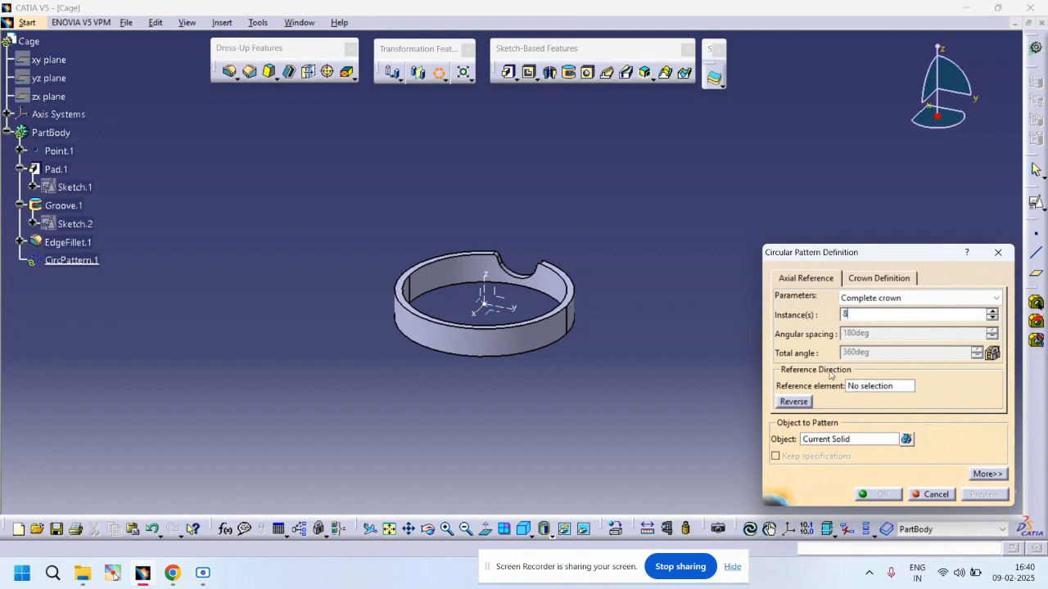
# Step: Pattern Groove.1 around the Z axis and confirm the circular pattern
pyautogui.click(870, 389)
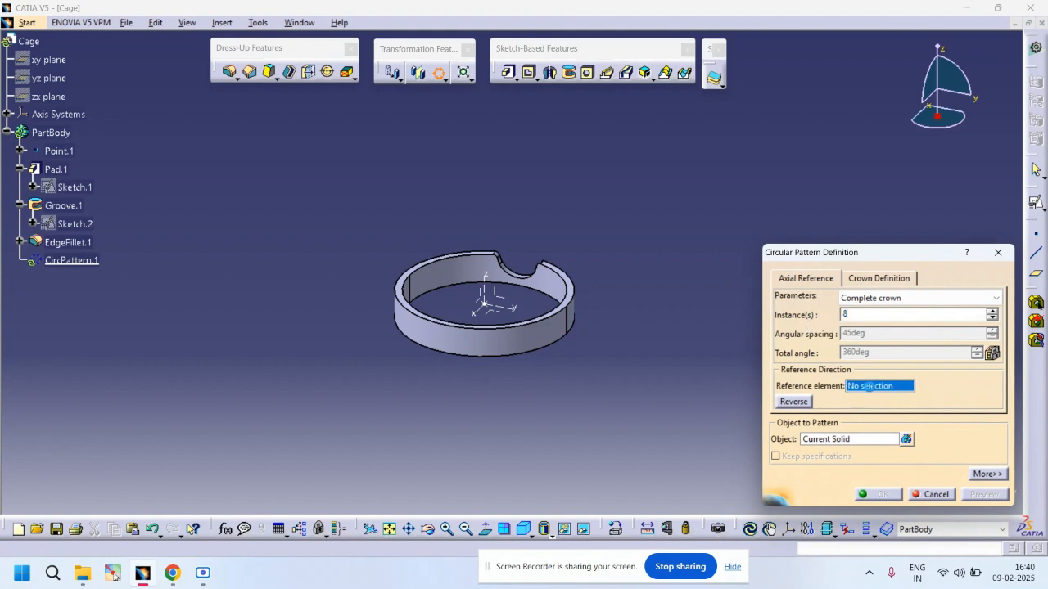
pyautogui.click(854, 443)
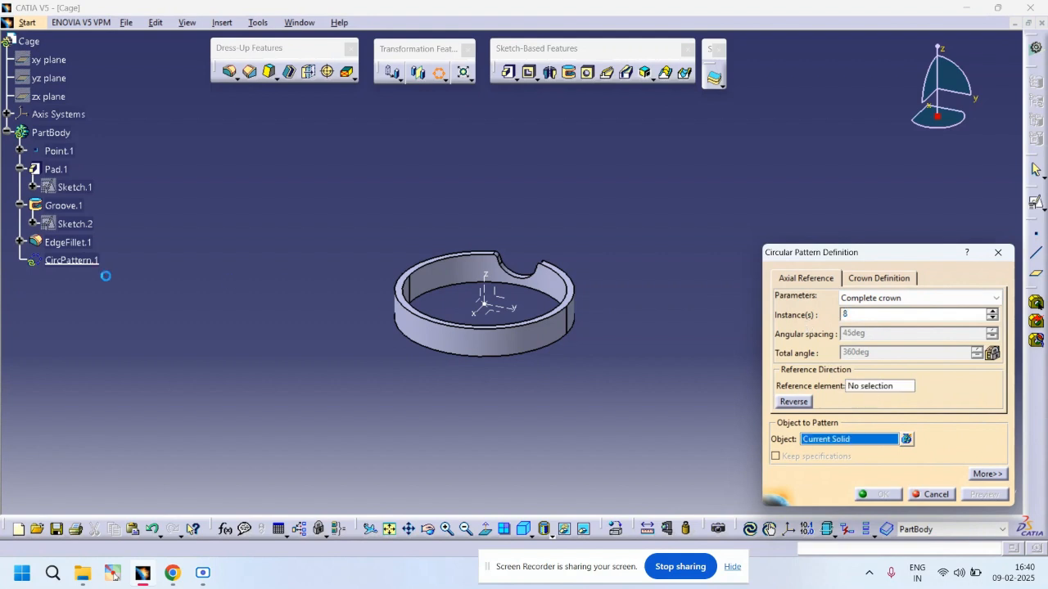
pyautogui.click(67, 205)
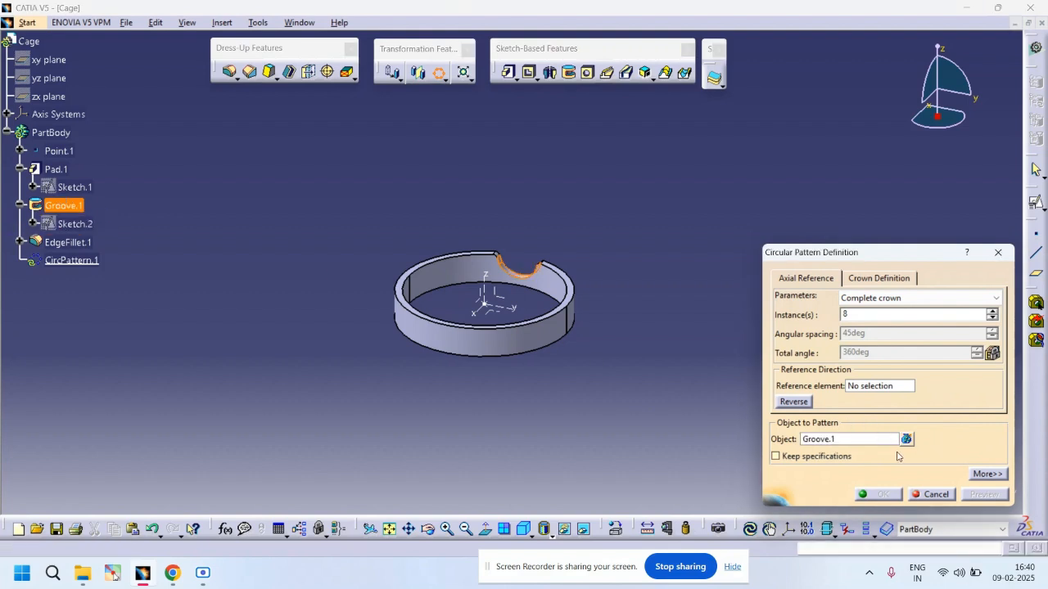
pyautogui.click(882, 387)
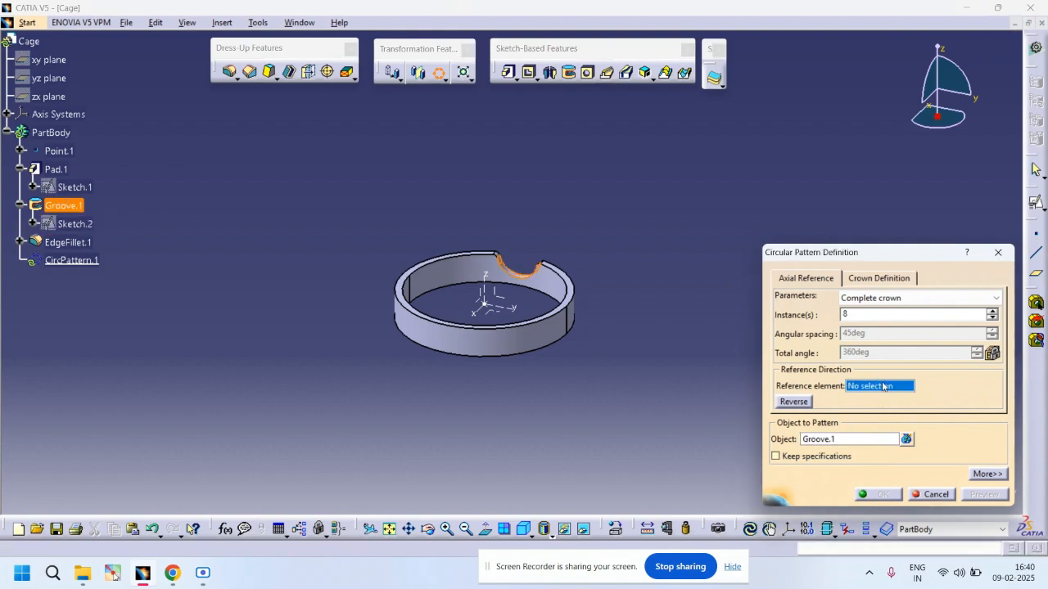
pyautogui.click(486, 285)
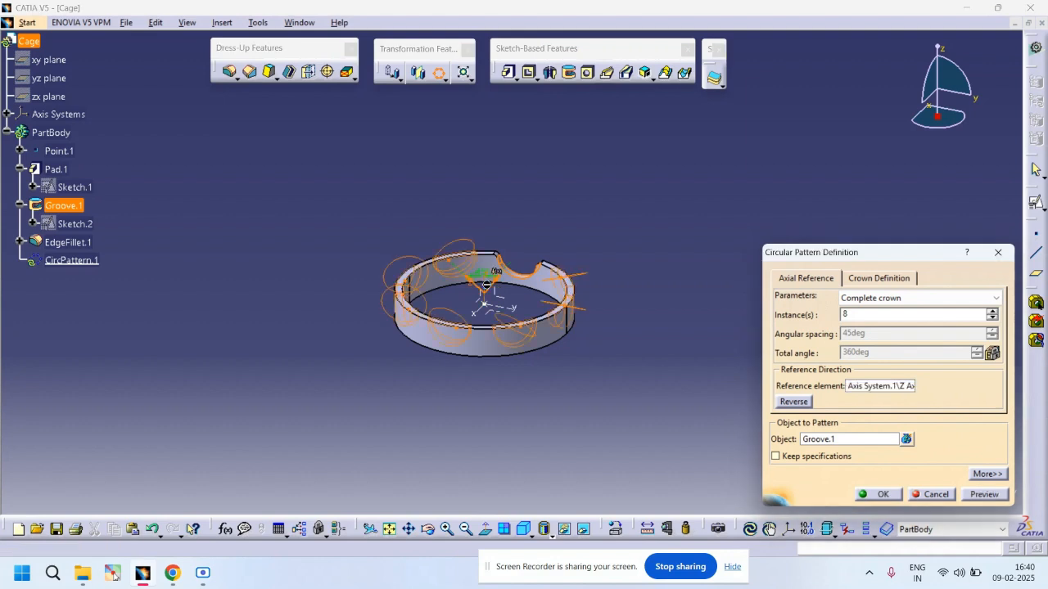
pyautogui.click(984, 496)
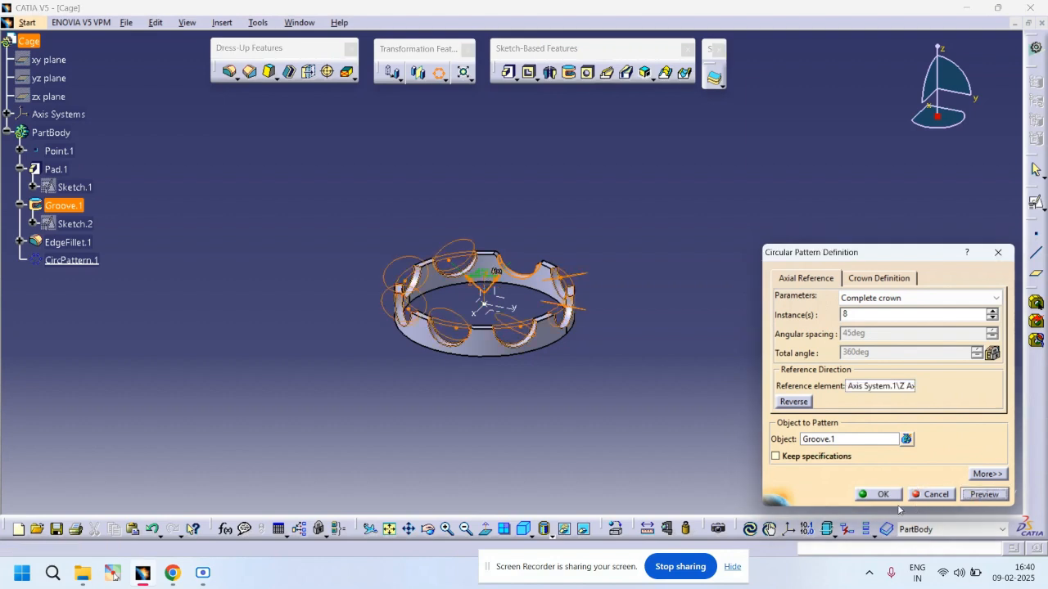
pyautogui.click(877, 494)
pyautogui.moveTo(520, 445); pyautogui.dragTo(550, 305, button='middle')
pyautogui.click(453, 358)
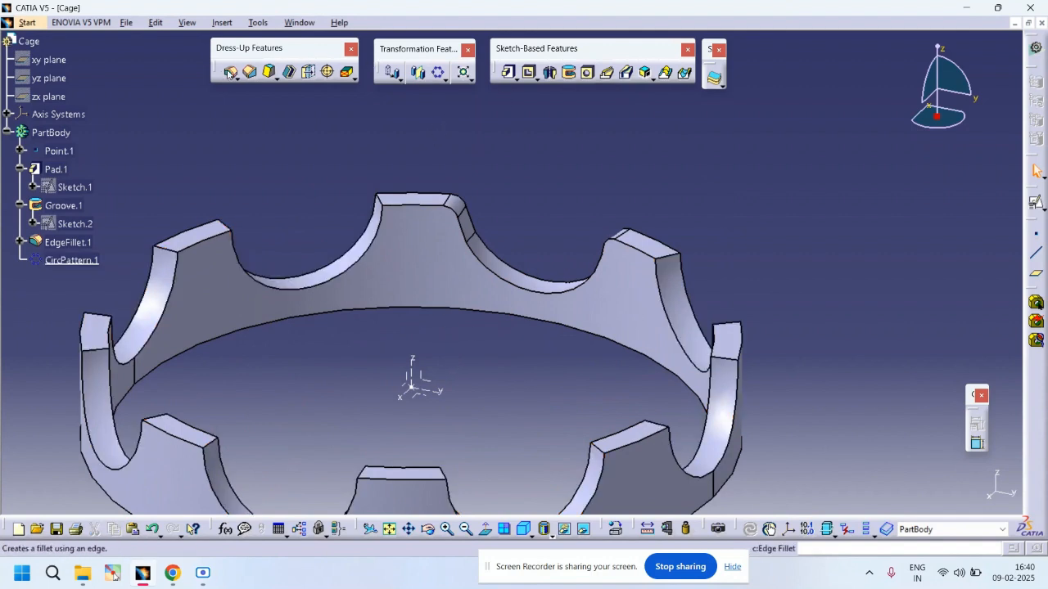
# Step: Fillet the top corner edges of all eight pockets, fourteen edges in total, with a 2.1 mm radius
pyautogui.click(384, 200)
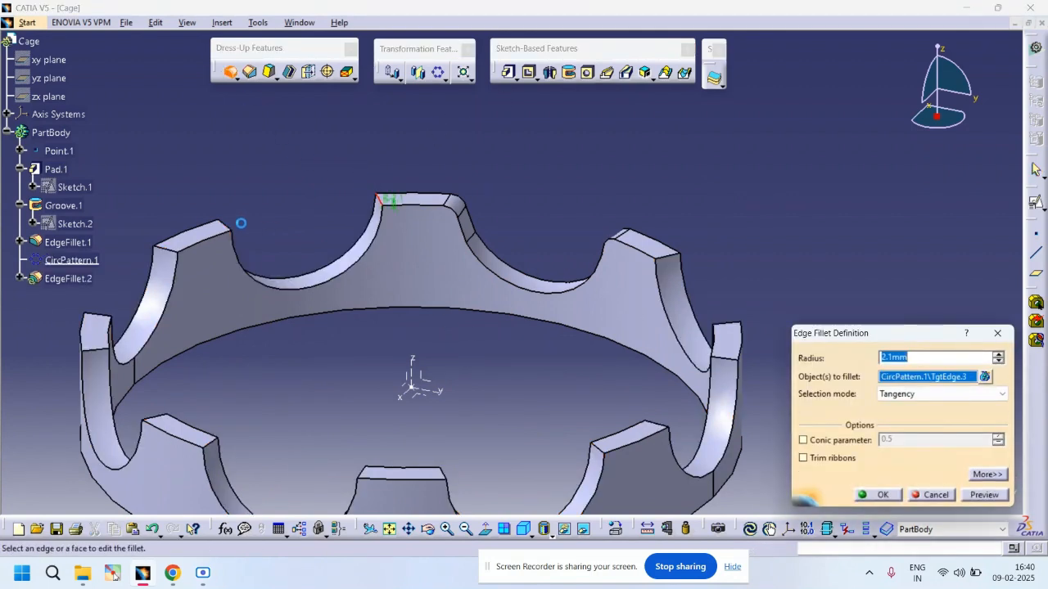
pyautogui.click(228, 224)
pyautogui.click(165, 249)
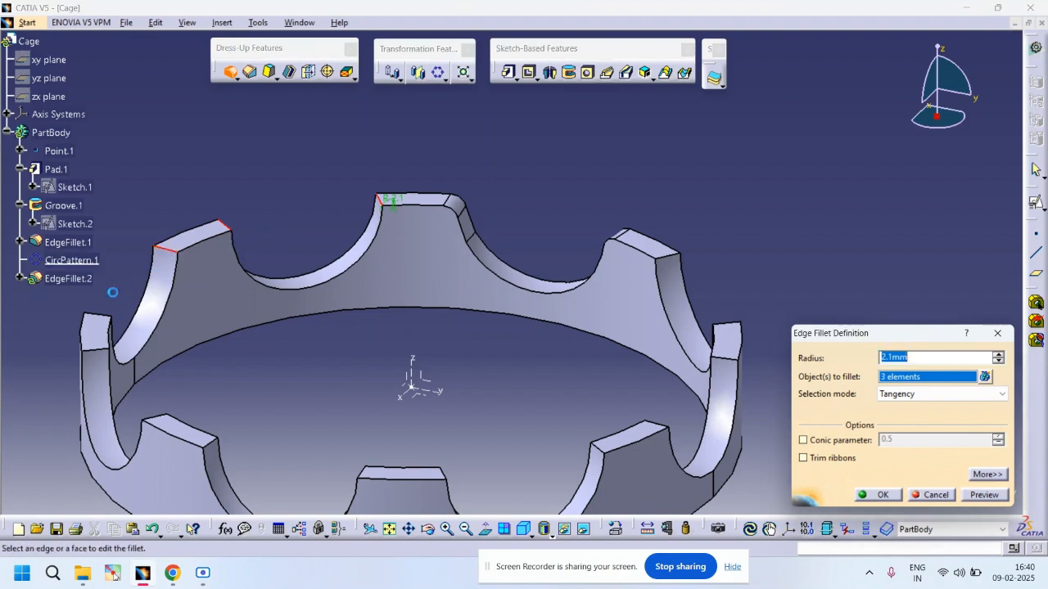
pyautogui.click(100, 316)
pyautogui.click(102, 351)
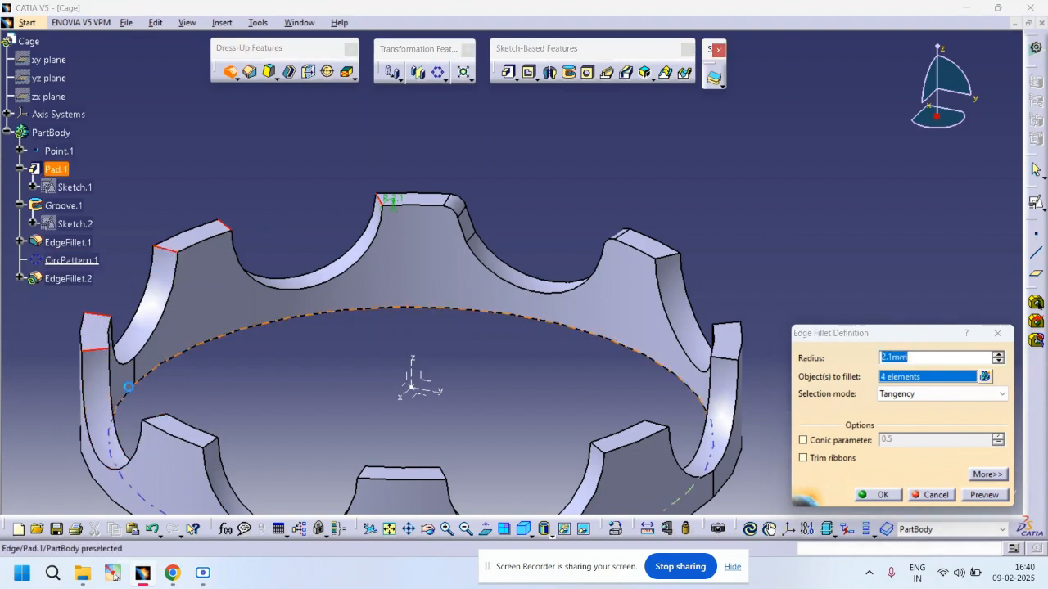
pyautogui.click(164, 420)
pyautogui.click(213, 443)
pyautogui.click(363, 474)
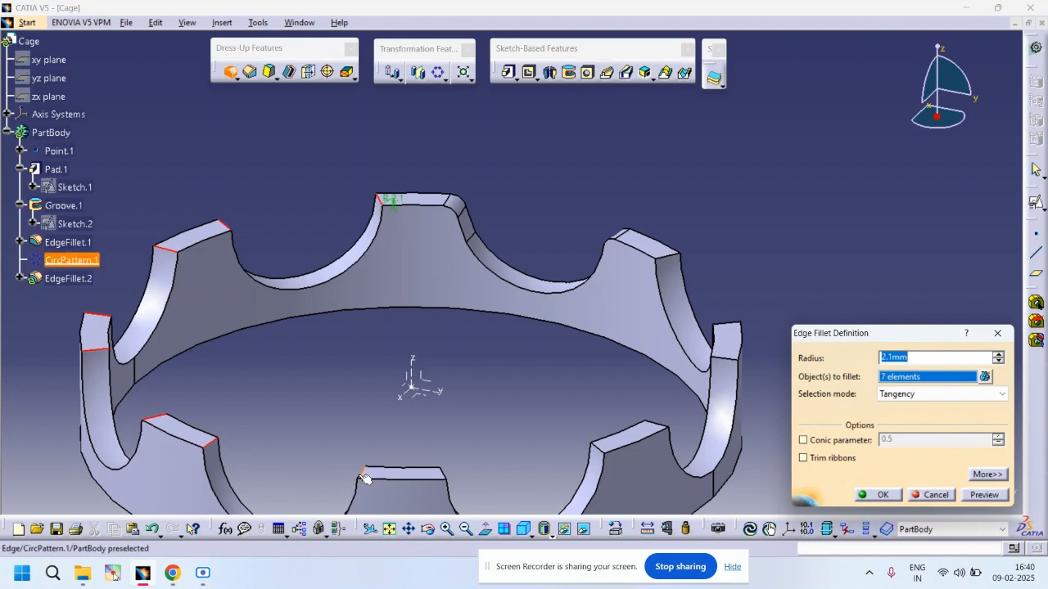
pyautogui.click(445, 474)
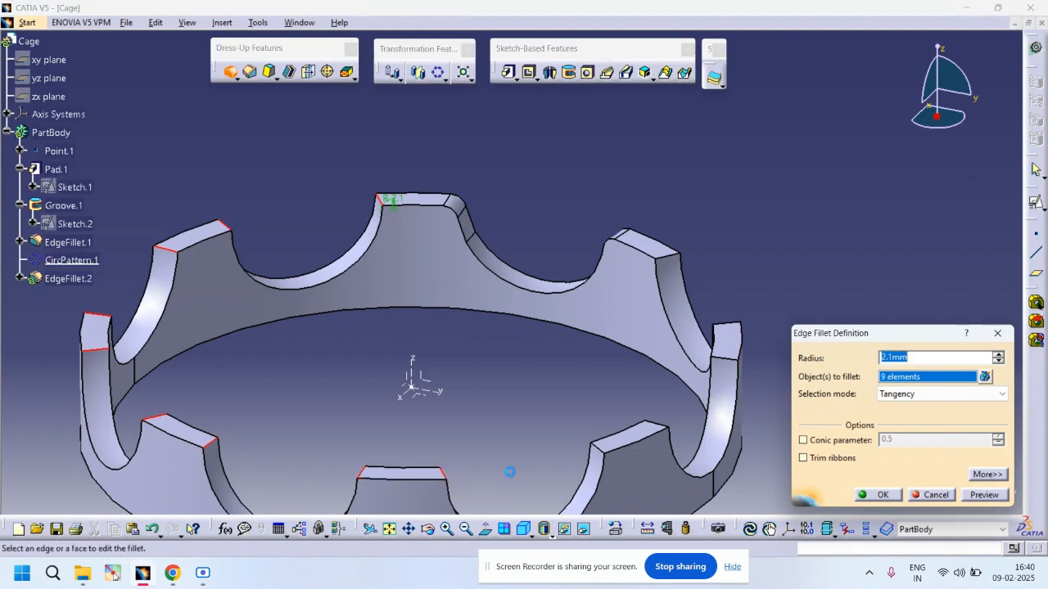
pyautogui.click(602, 453)
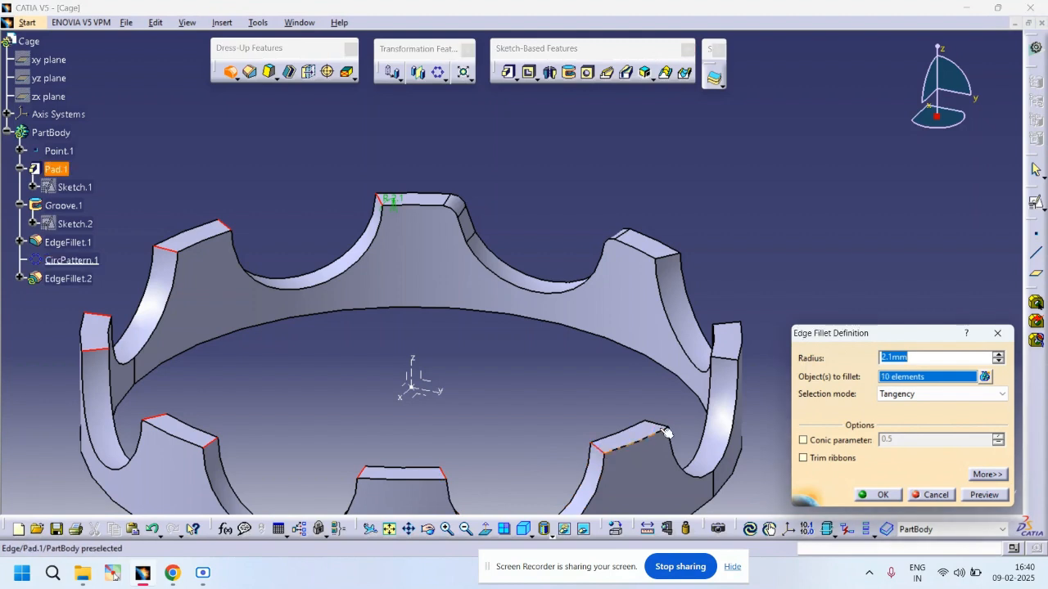
pyautogui.click(728, 359)
pyautogui.click(727, 325)
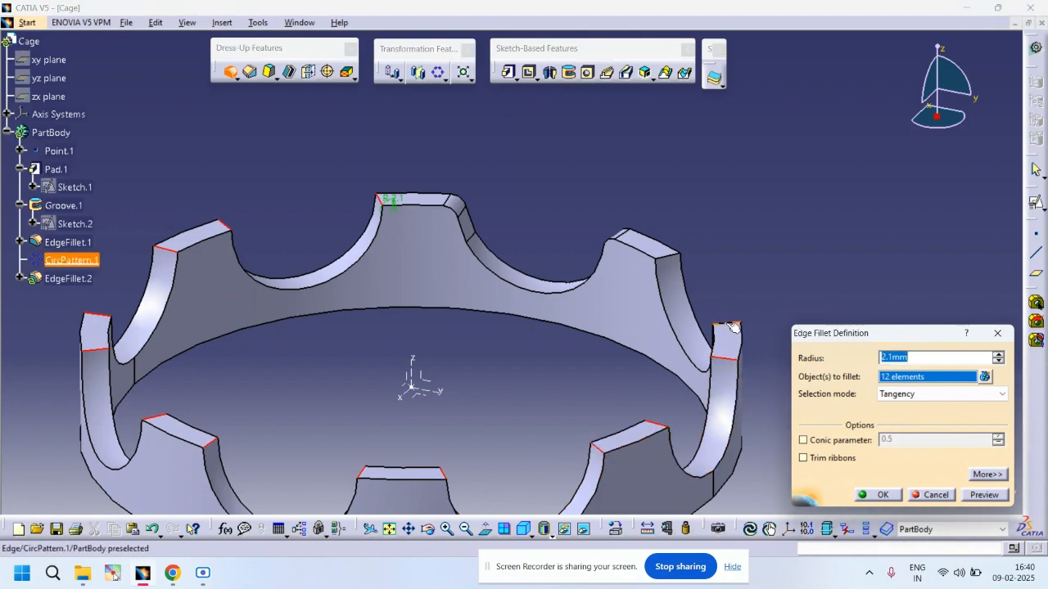
pyautogui.click(670, 257)
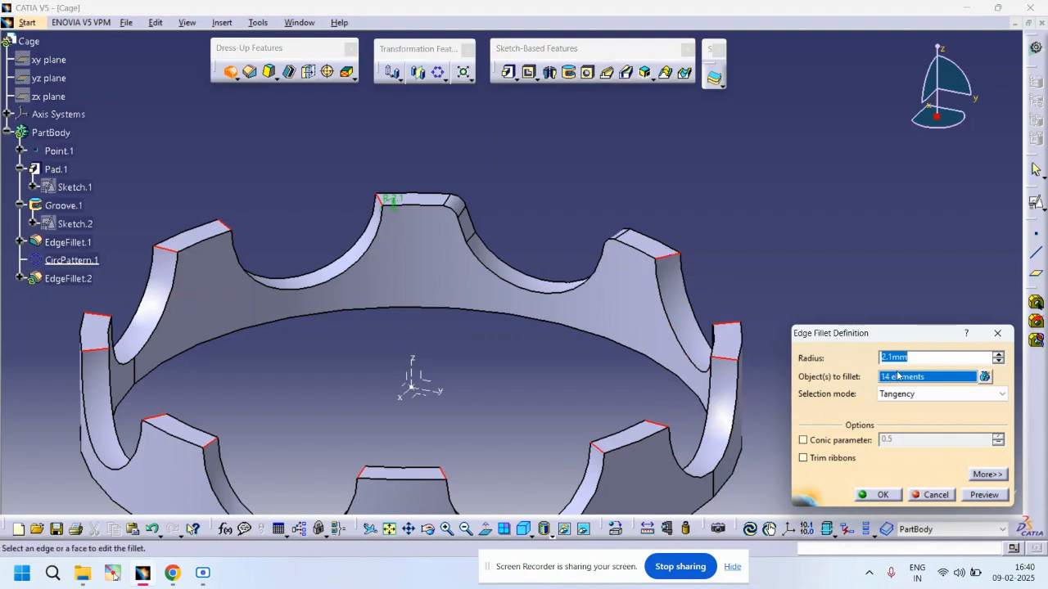
pyautogui.click(879, 495)
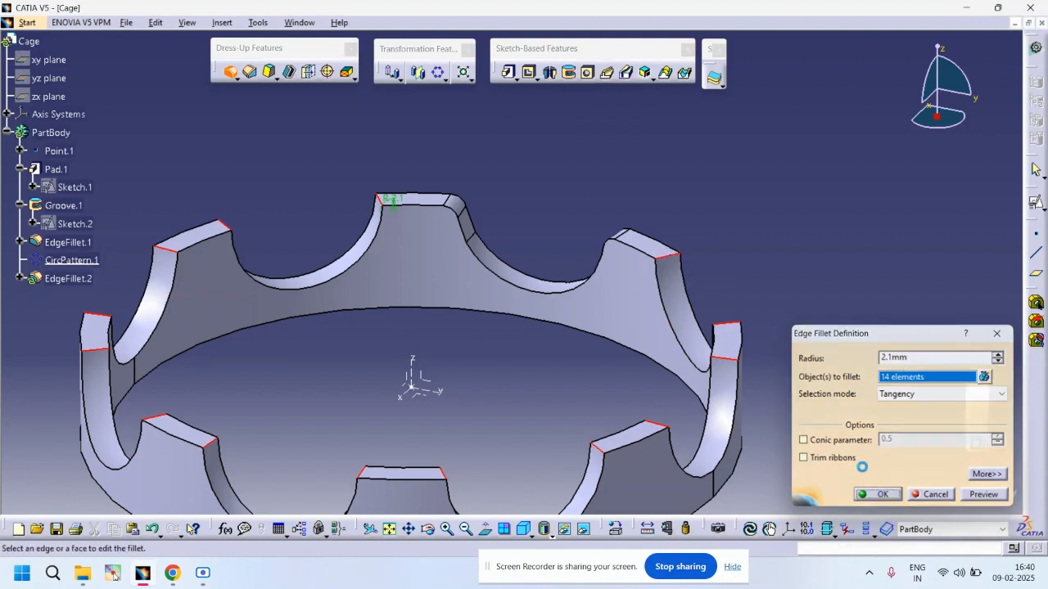
# Step: Shell the cage ring, removing three of its faces and setting the default inside thickness
pyautogui.moveTo(754, 288); pyautogui.dragTo(654, 349, button='middle')
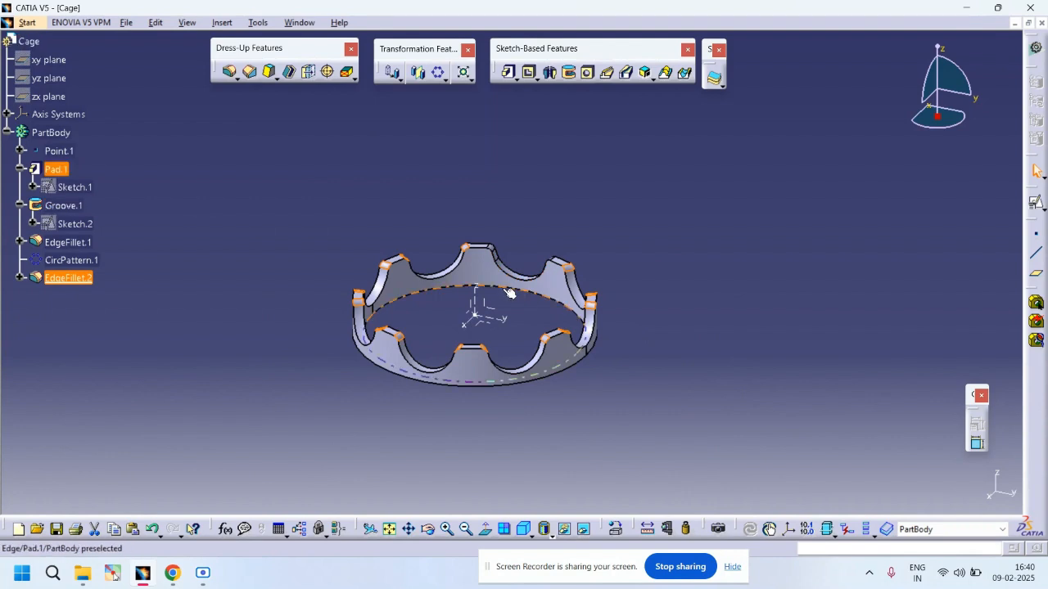
pyautogui.click(289, 72)
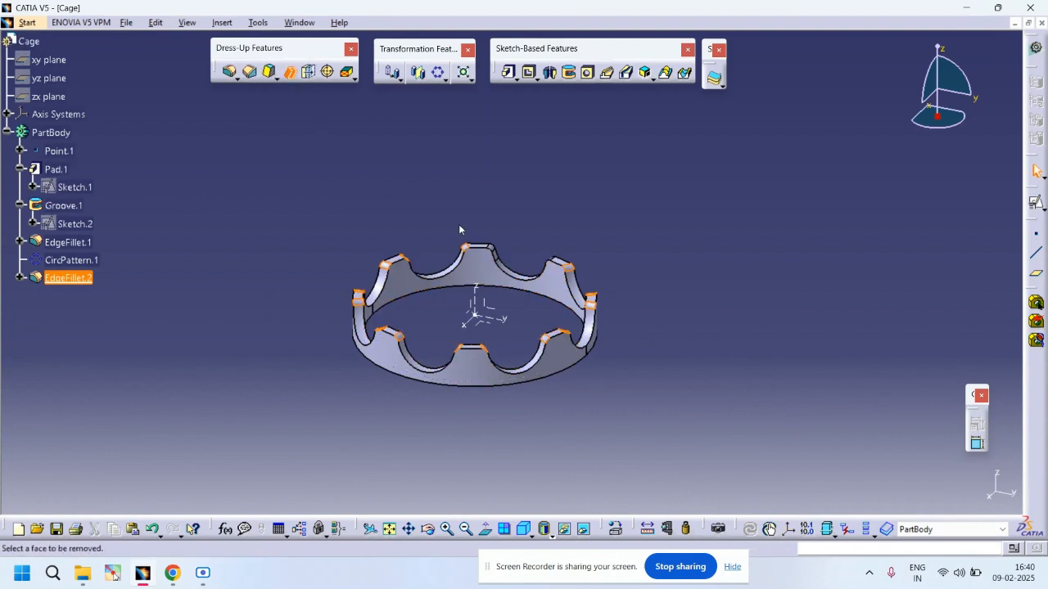
pyautogui.click(457, 287)
pyautogui.click(394, 368)
pyautogui.moveTo(412, 415); pyautogui.dragTo(533, 211, button='middle')
pyautogui.click(417, 282)
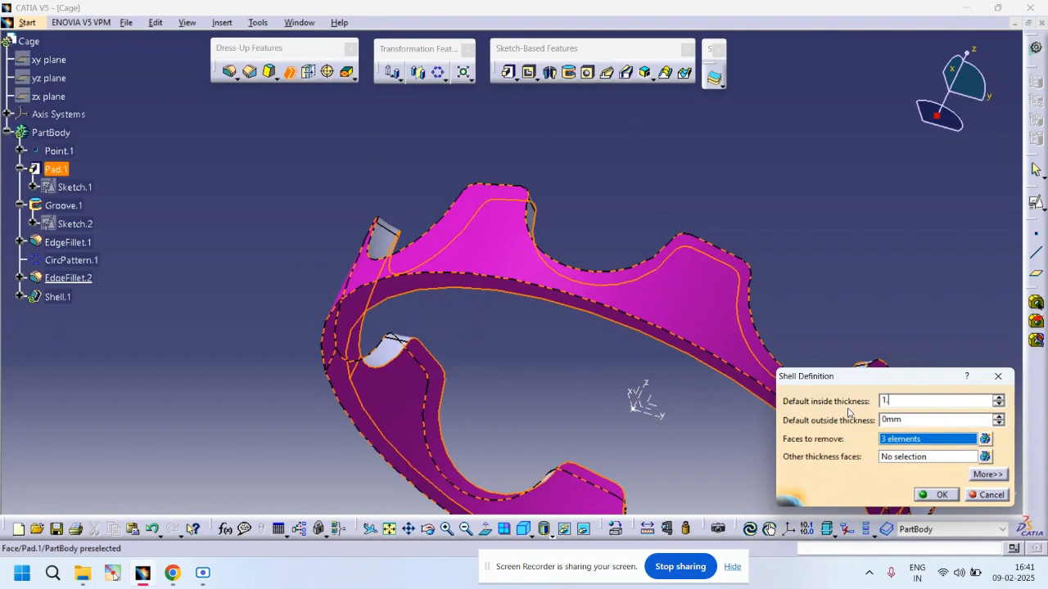
pyautogui.press('Return')
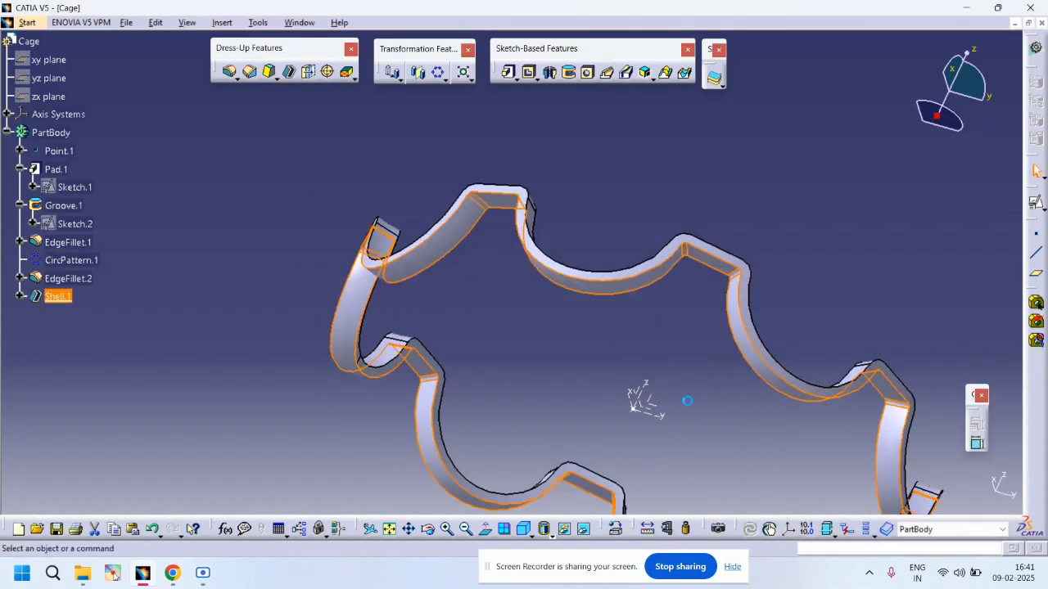
# Step: Create a positioned sketch on the cage ring's flat bottom face
pyautogui.click(664, 356)
pyautogui.moveTo(664, 356); pyautogui.dragTo(653, 475, button='middle')
pyautogui.moveTo(573, 352); pyautogui.dragTo(454, 248, button='middle')
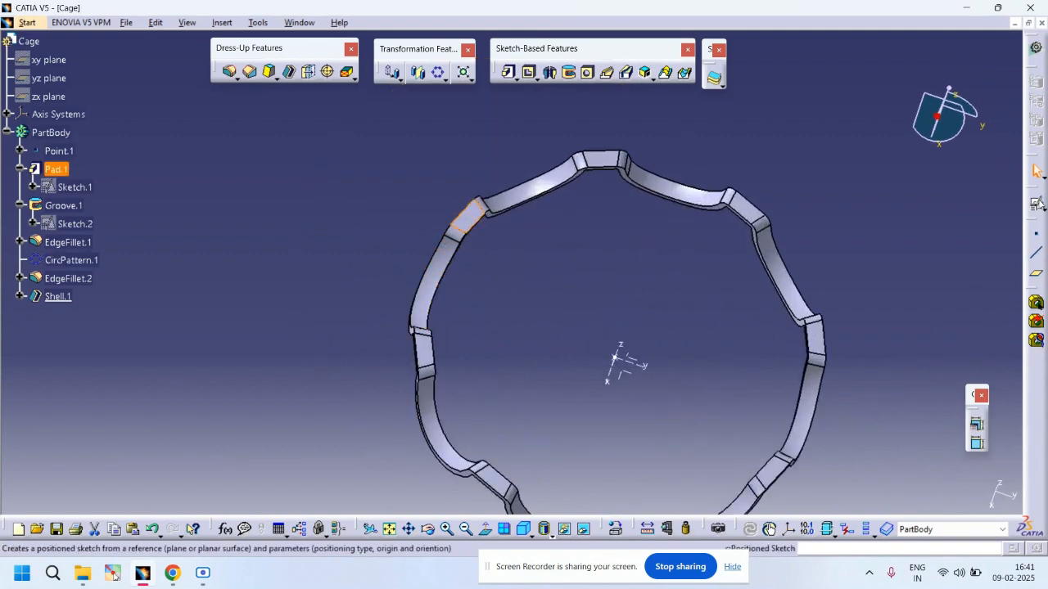
pyautogui.click(1038, 205)
pyautogui.click(1034, 220)
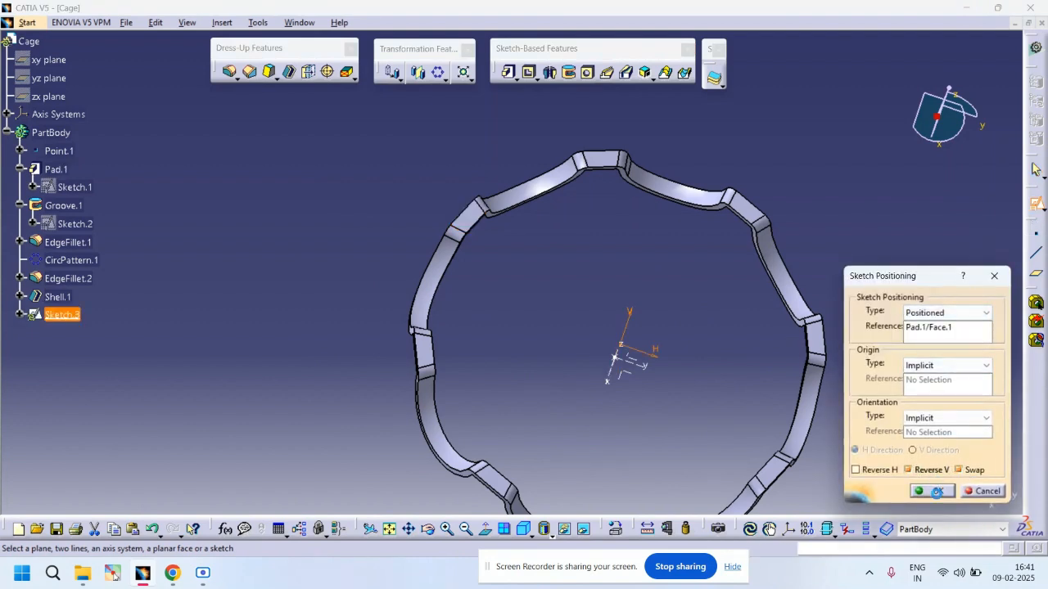
pyautogui.click(932, 491)
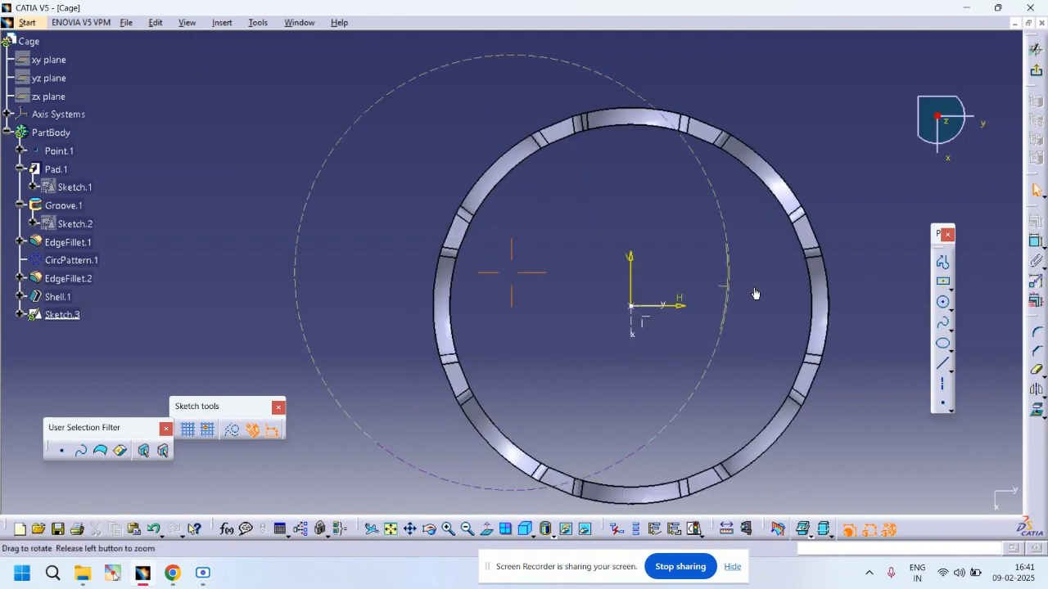
# Step: Draw a vertical line through the origin and an inclined axis from the origin past the ring
pyautogui.moveTo(754, 287); pyautogui.dragTo(754, 330, button='middle')
pyautogui.click(942, 364)
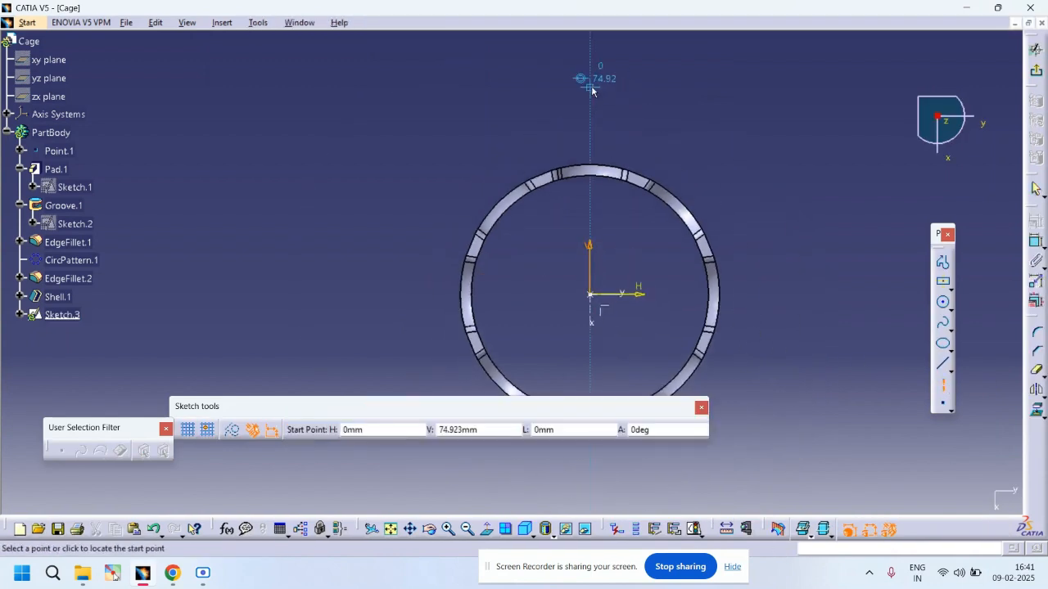
pyautogui.click(590, 85)
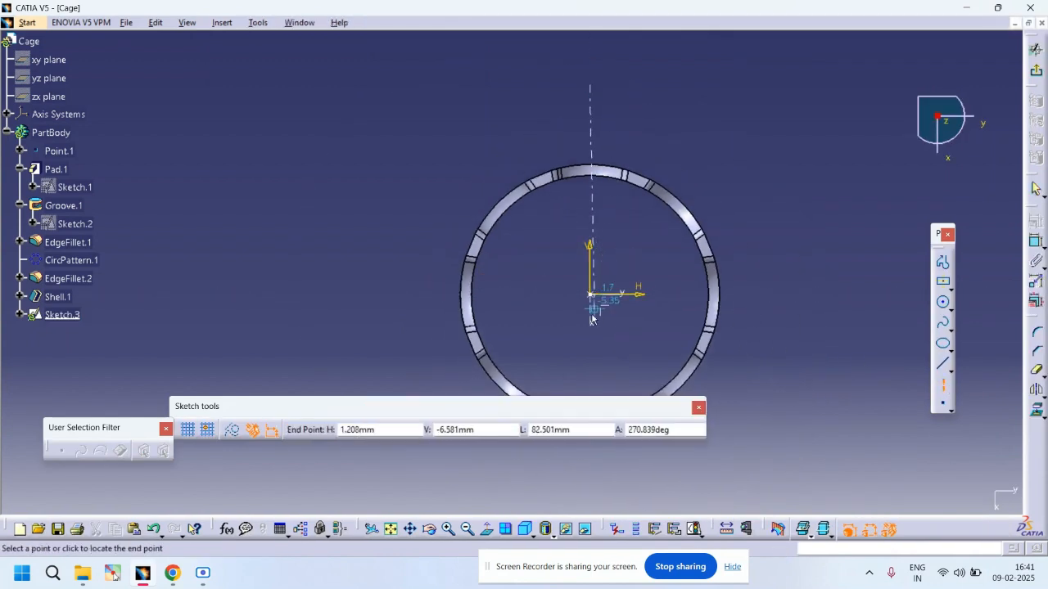
pyautogui.click(591, 359)
pyautogui.click(942, 391)
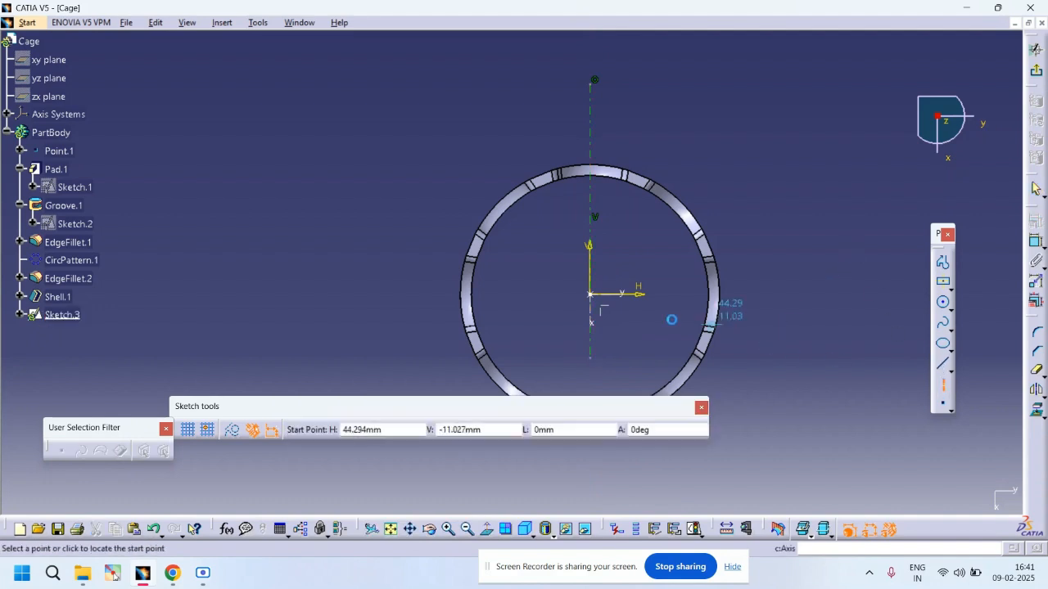
pyautogui.click(591, 294)
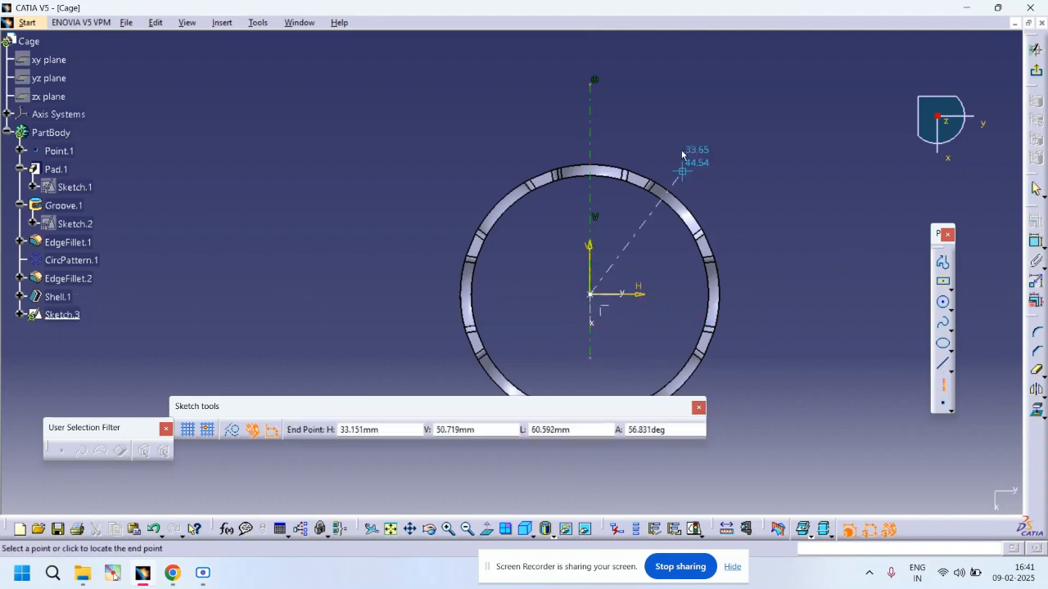
pyautogui.click(681, 72)
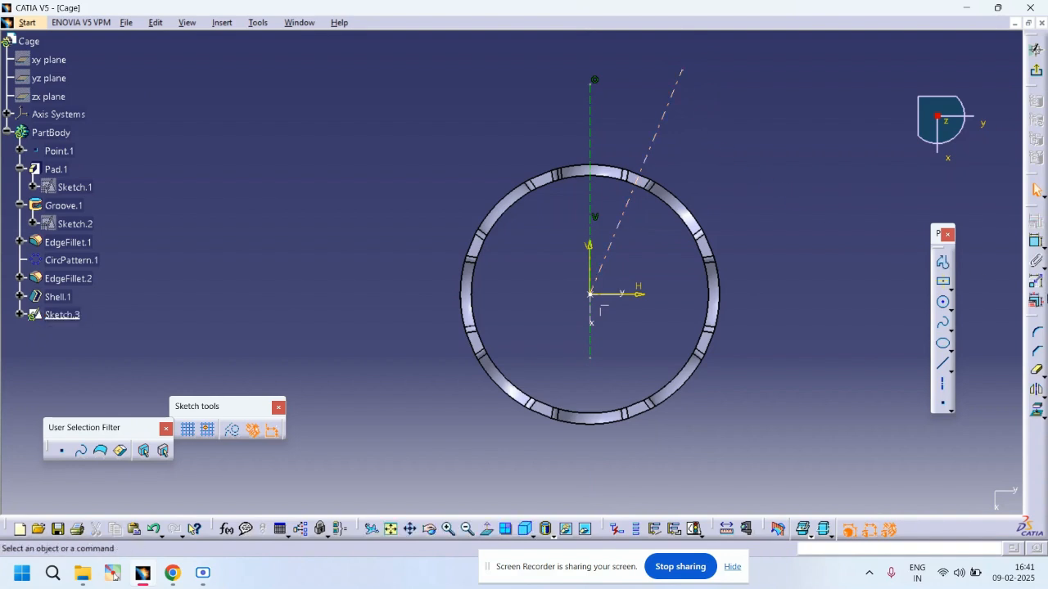
# Step: Constrain the angle between the vertical line and the inclined axis to 22.5deg
pyautogui.click(1036, 242)
pyautogui.click(666, 133)
pyautogui.click(592, 134)
pyautogui.click(624, 102)
pyautogui.doubleClick(625, 102)
pyautogui.write('22.5deg')
pyautogui.press('Return')
pyautogui.click(723, 144)
# Step: Draw a small circle centred on the inclined axis at the ring's outer edge
pyautogui.click(943, 302)
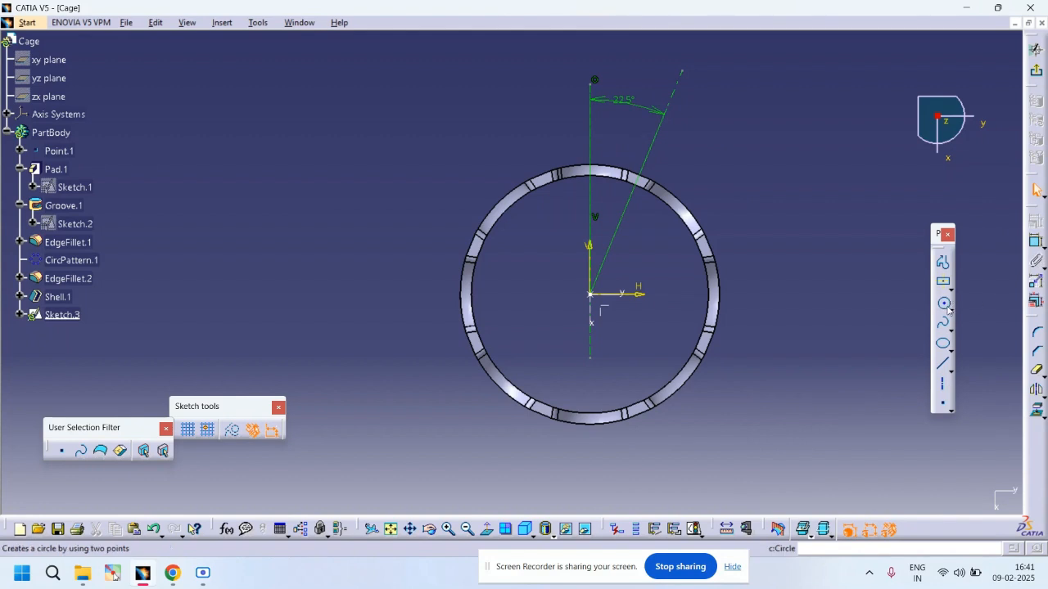
pyautogui.moveTo(784, 215)
pyautogui.mouseDown(button='middle')
pyautogui.moveTo(789, 178)
pyautogui.moveTo(690, 300)
pyautogui.moveTo(717, 228)
pyautogui.mouseUp(button='middle')
pyautogui.click(728, 253)
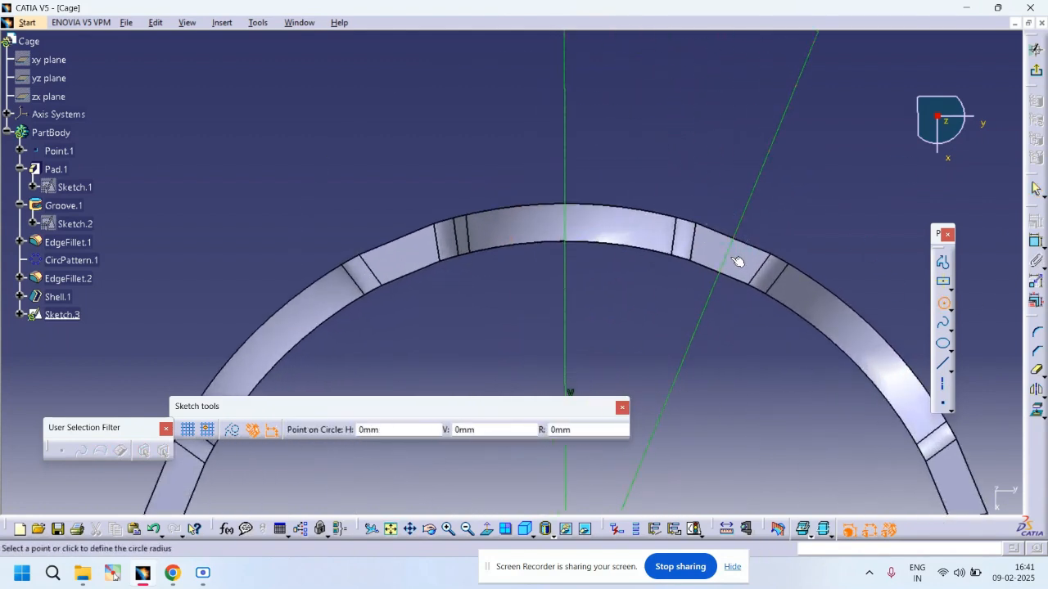
pyautogui.click(732, 247)
# Step: Set the circle's diameter to 2 mm
pyautogui.click(1036, 241)
pyautogui.click(732, 257)
pyautogui.click(800, 217)
pyautogui.doubleClick(811, 213)
pyautogui.write('2')
pyautogui.press('Return')
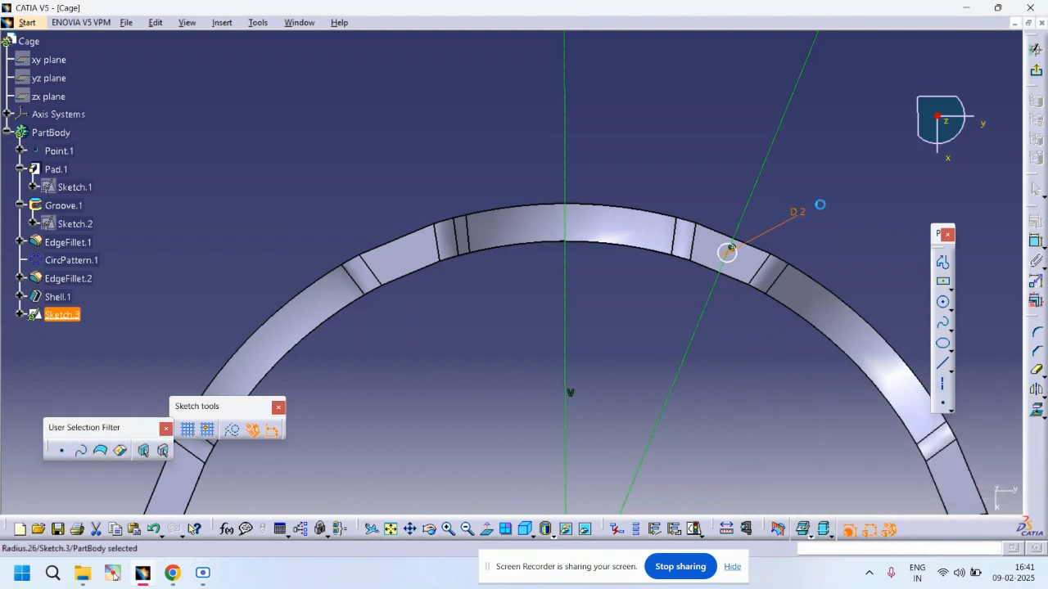
pyautogui.click(1039, 248)
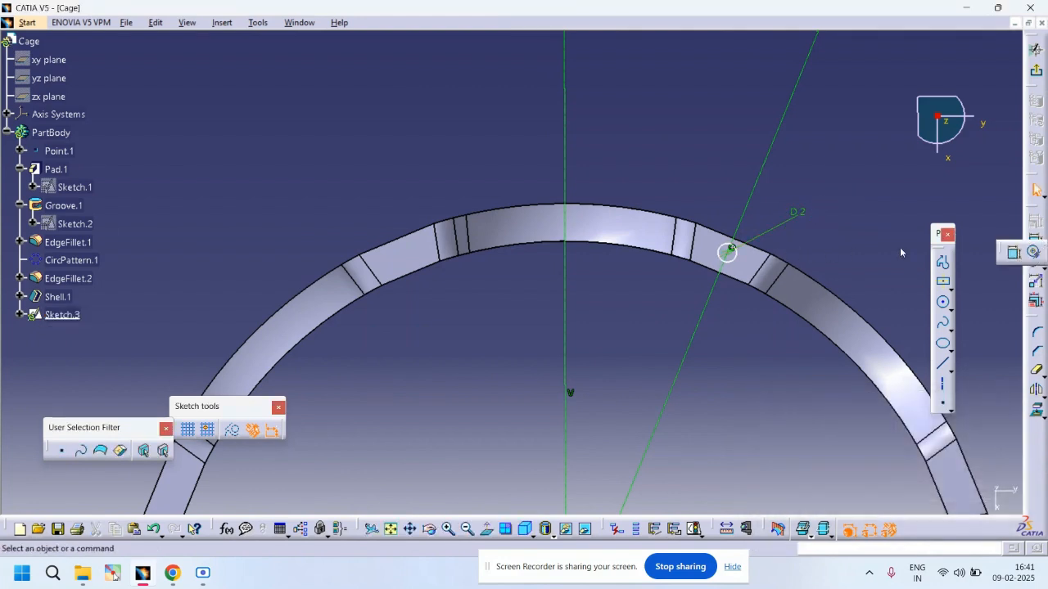
pyautogui.click(1014, 252)
pyautogui.click(754, 249)
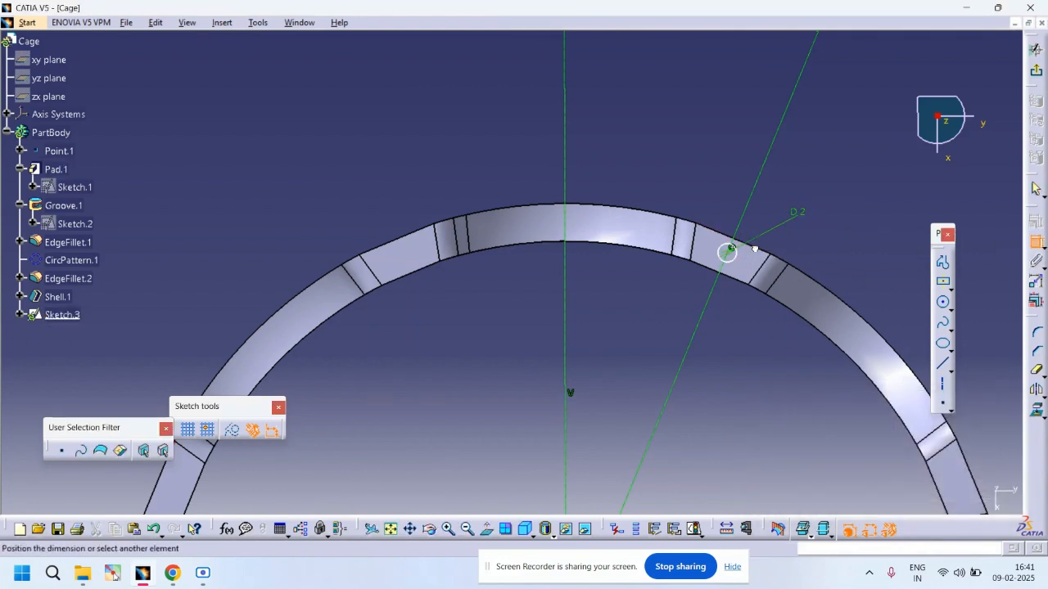
pyautogui.click(733, 255)
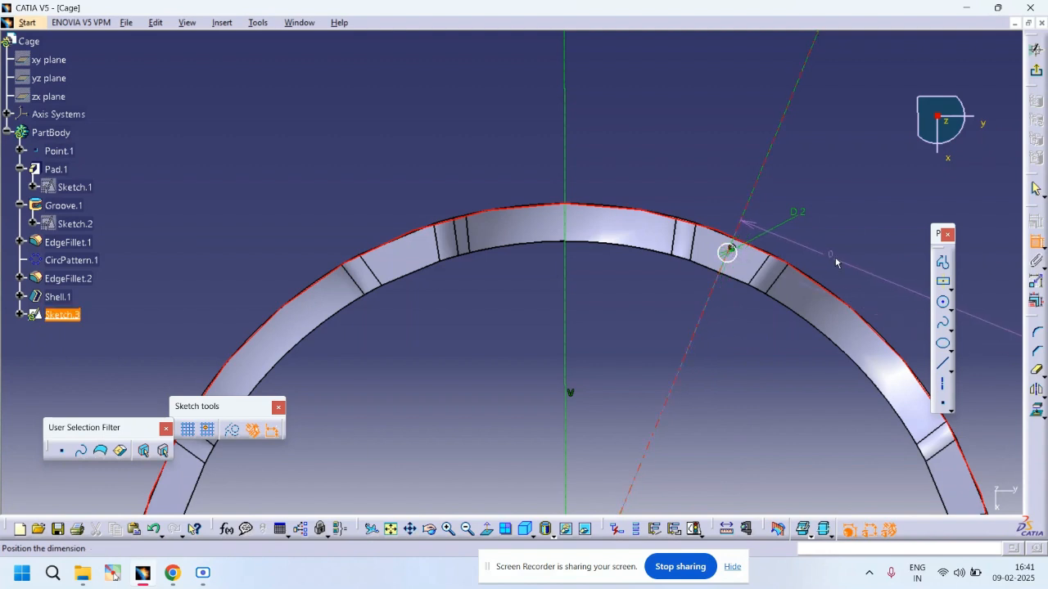
pyautogui.click(1036, 243)
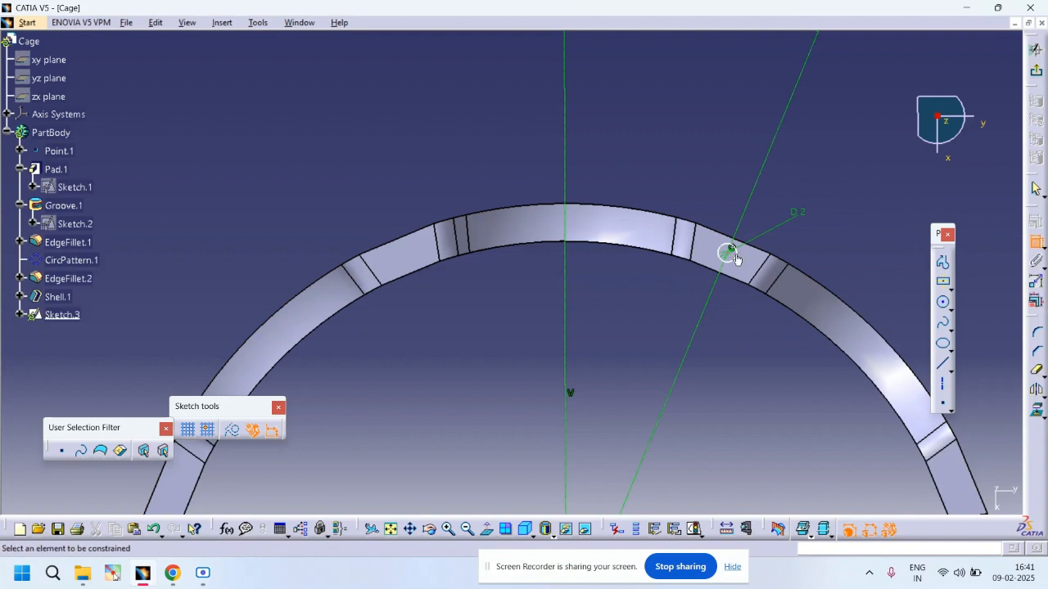
pyautogui.click(774, 257)
pyautogui.rightClick(857, 247)
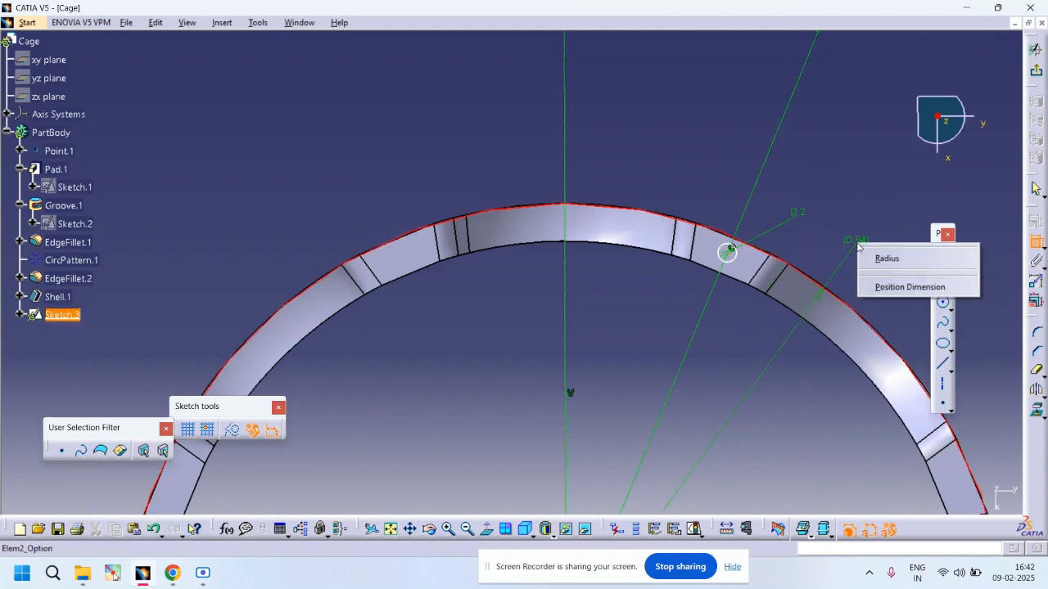
pyautogui.press('Escape')
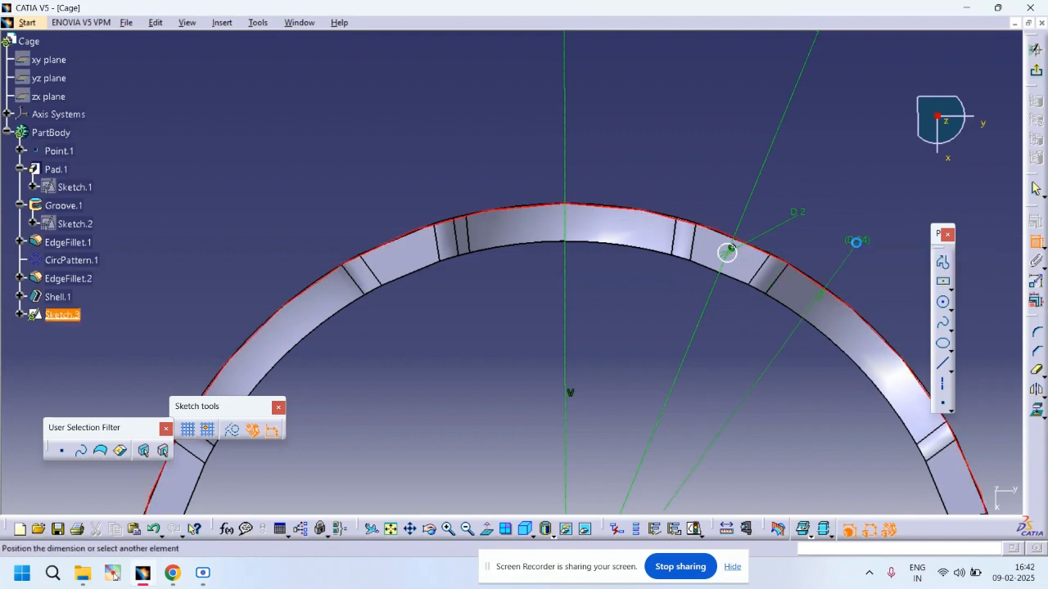
pyautogui.press('Escape')
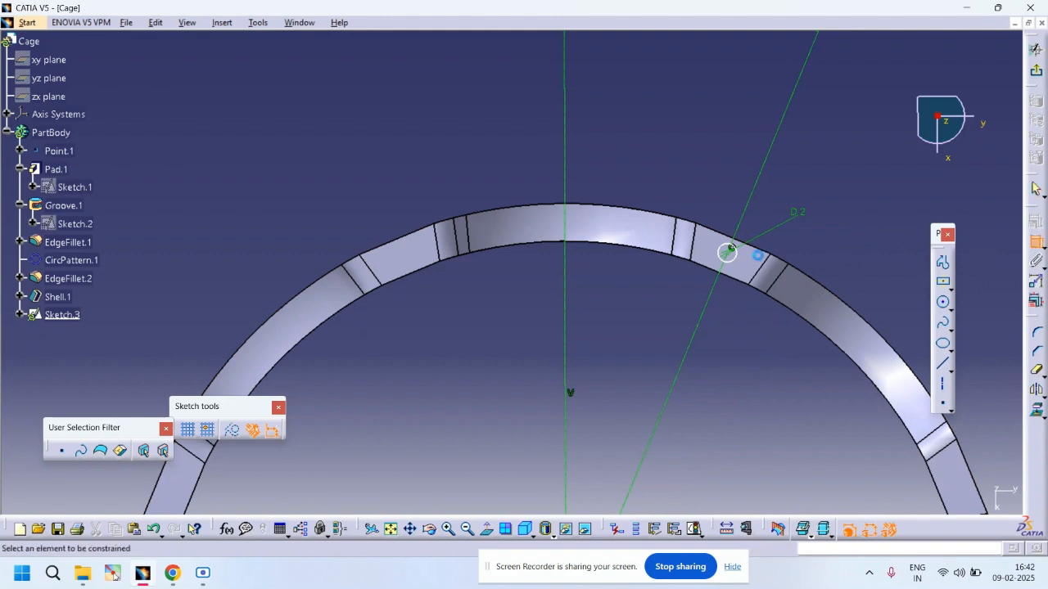
# Step: Dimension the circle's distance from the ring's inner edge as 2 mm and exit the sketch
pyautogui.click(733, 258)
pyautogui.click(737, 270)
pyautogui.rightClick(778, 370)
pyautogui.click(776, 370)
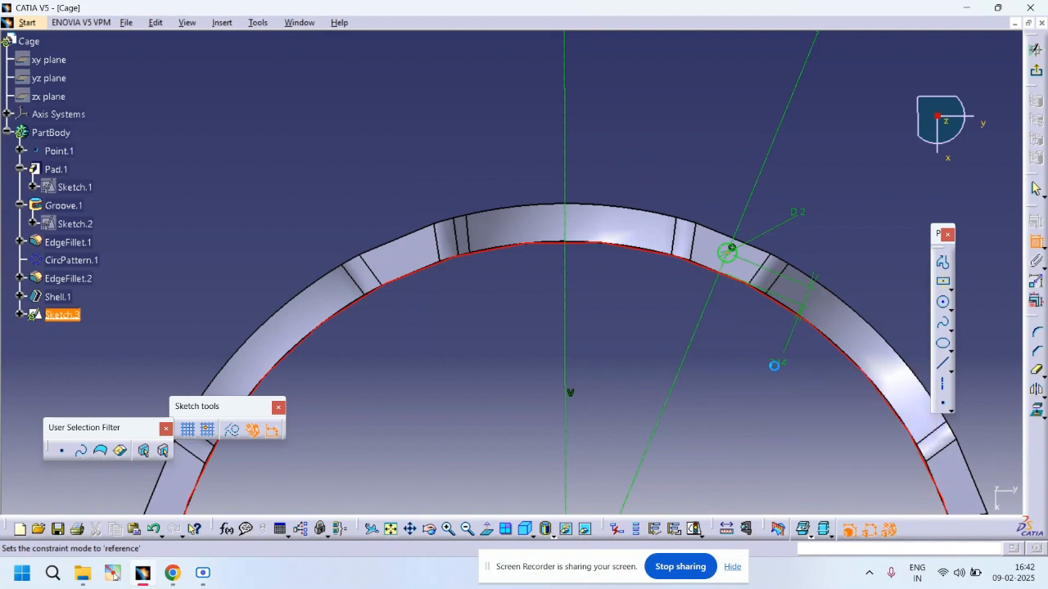
pyautogui.click(778, 360)
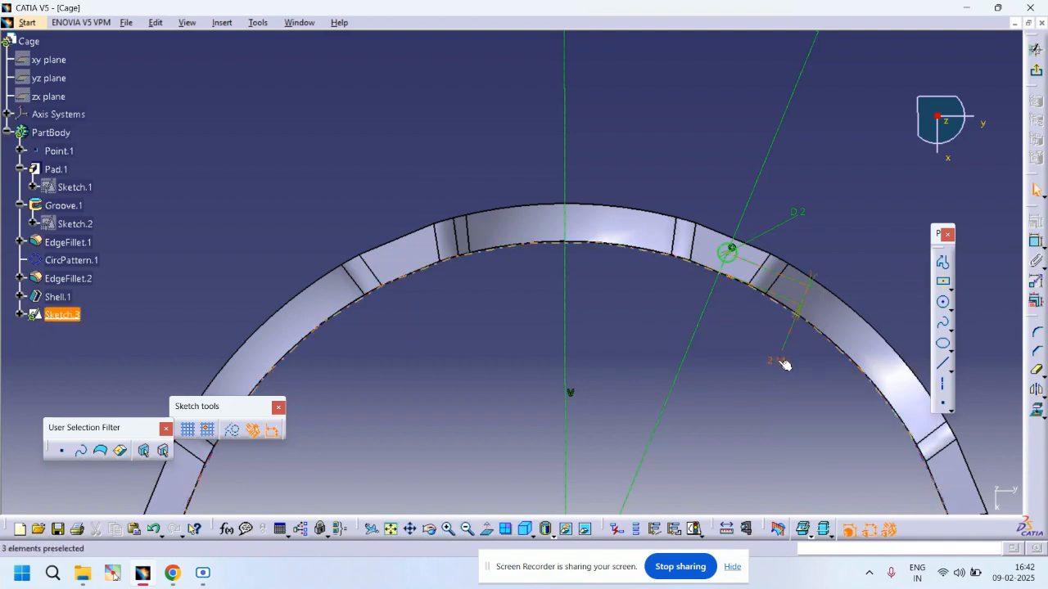
pyautogui.doubleClick(776, 360)
pyautogui.press('Return')
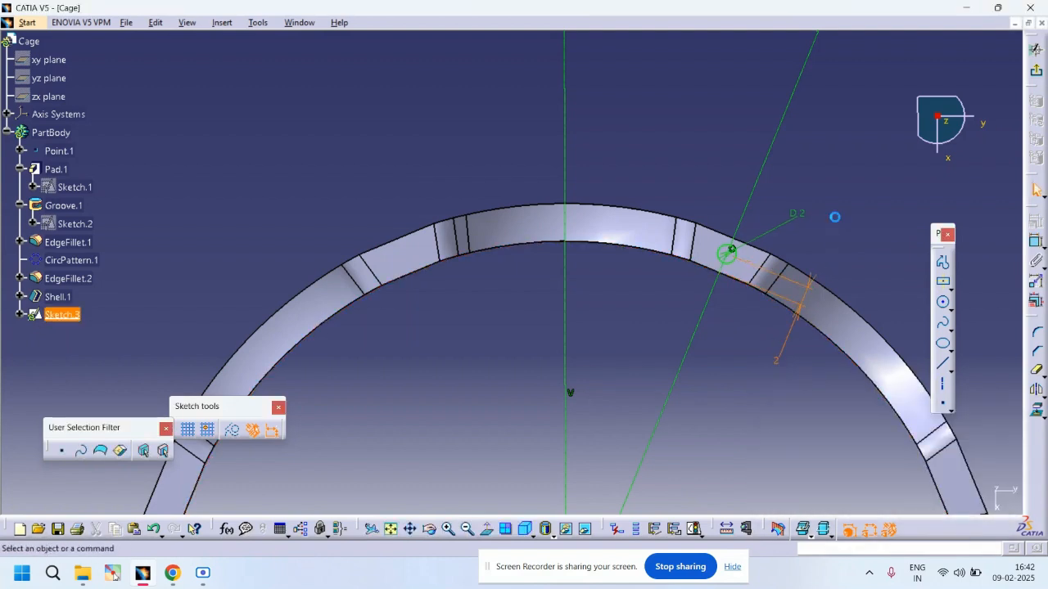
pyautogui.click(1036, 71)
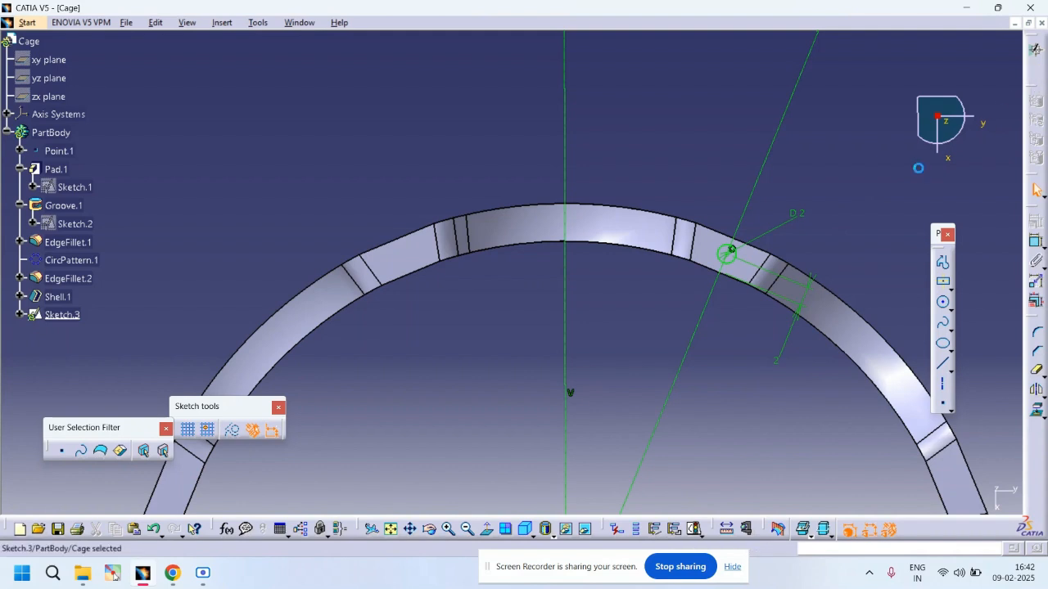
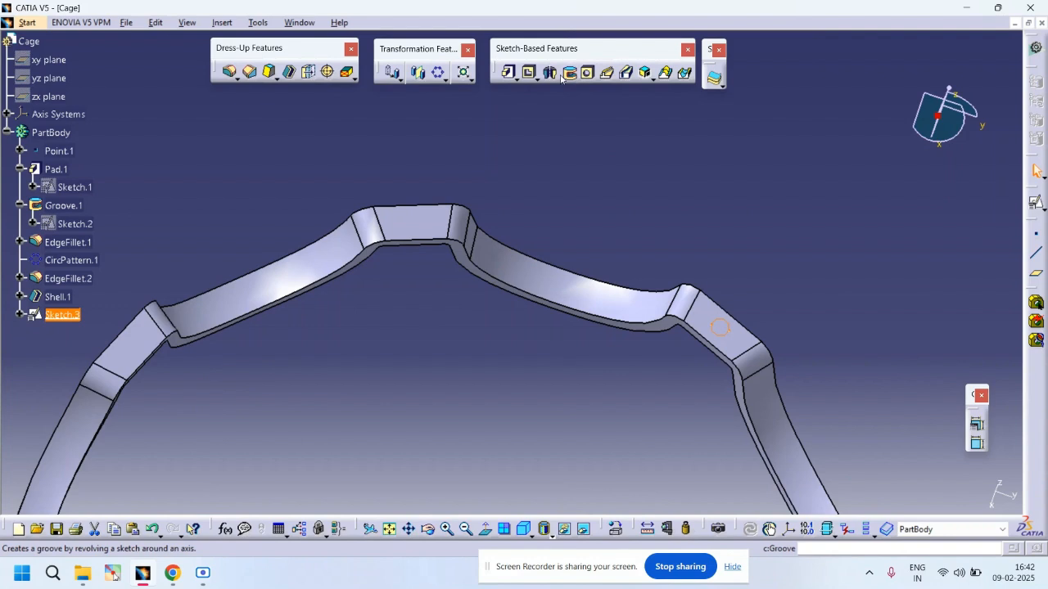
# Step: Pocket the small circle sketch into the cage ring to a depth of 8 mm
pyautogui.click(532, 74)
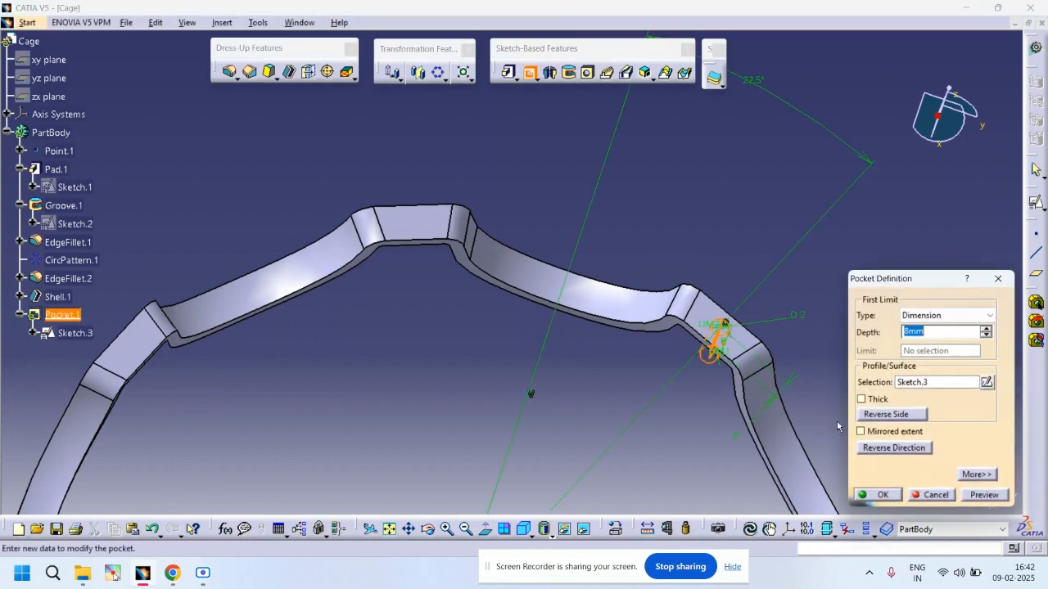
pyautogui.click(882, 496)
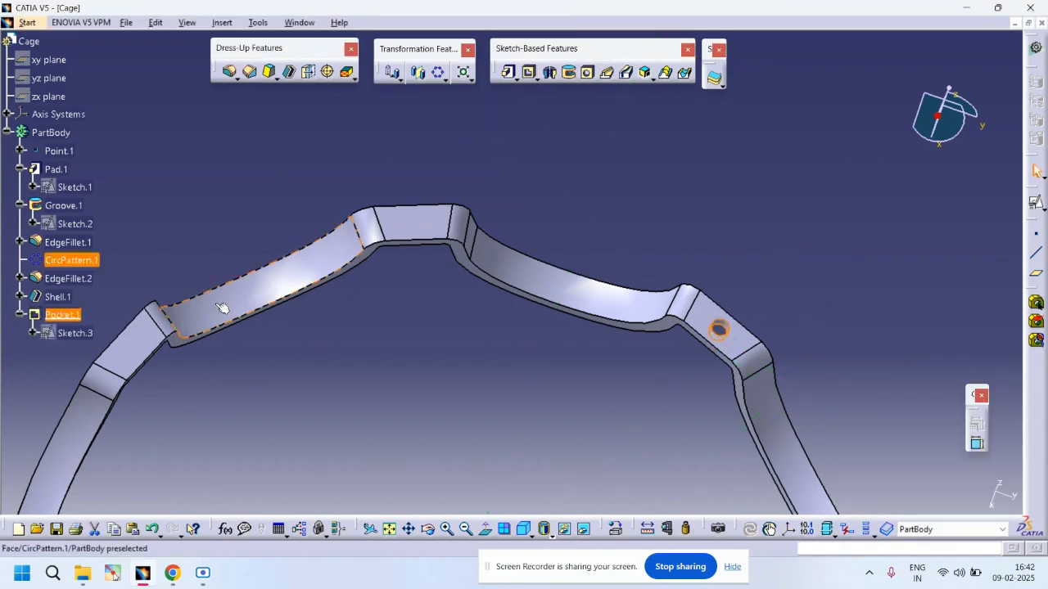
# Step: Pattern the pocket as a complete crown of 8 instances around the Z axis
pyautogui.click(438, 72)
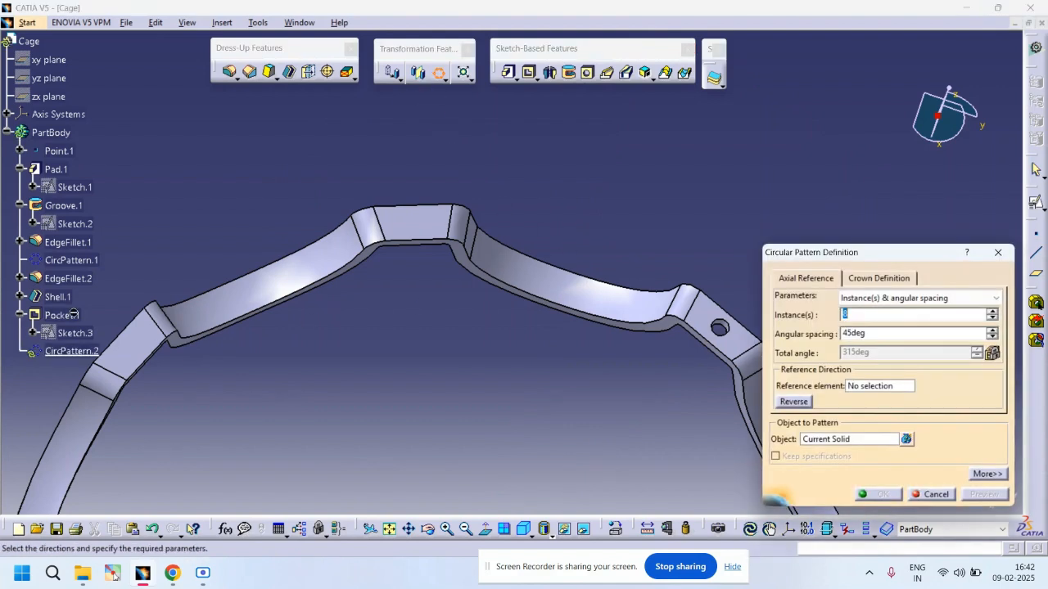
pyautogui.click(867, 297)
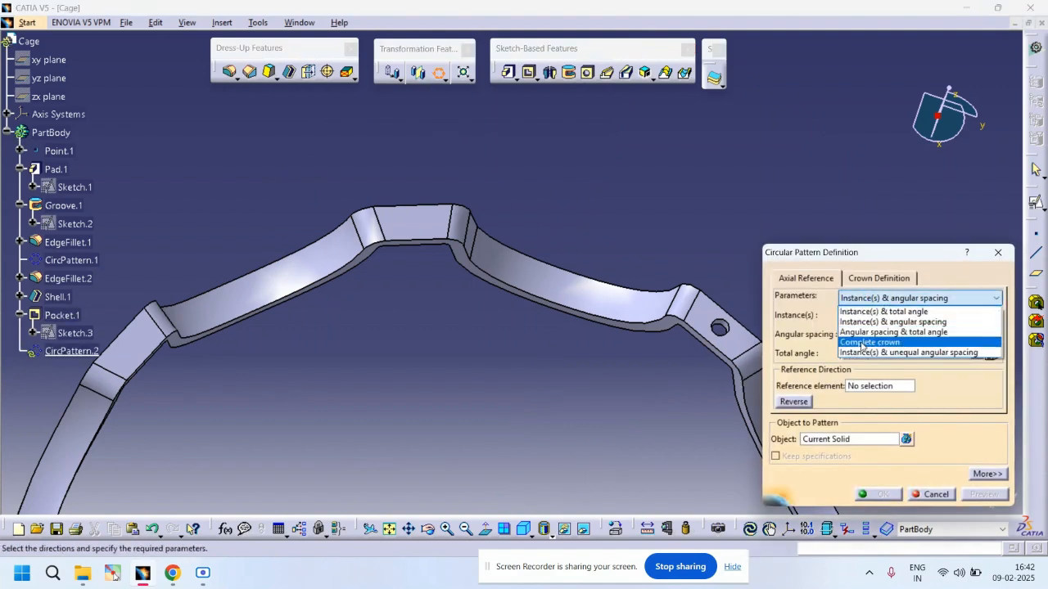
pyautogui.click(862, 338)
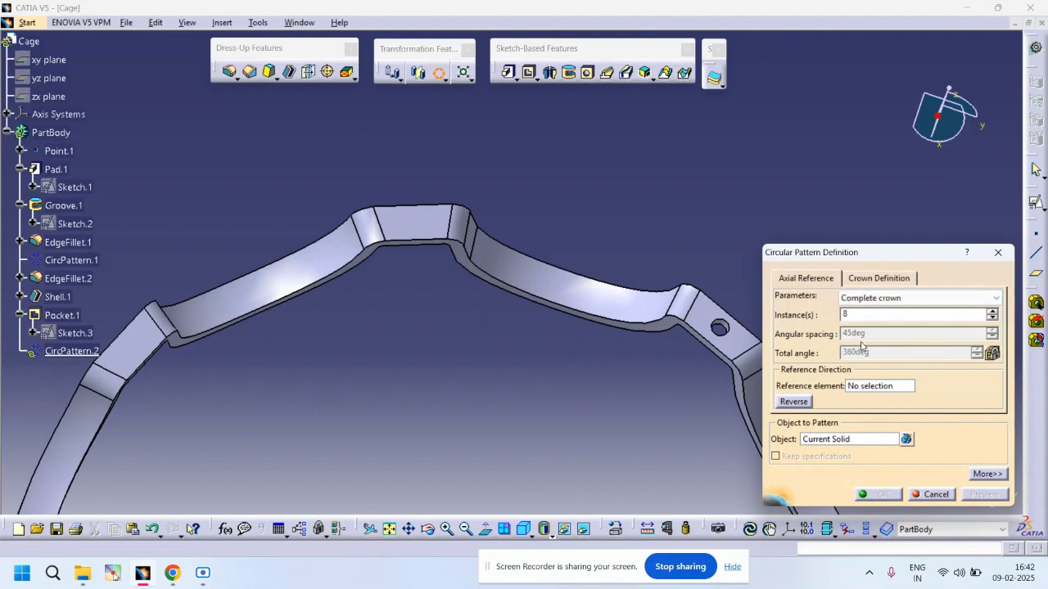
pyautogui.click(845, 443)
pyautogui.click(61, 315)
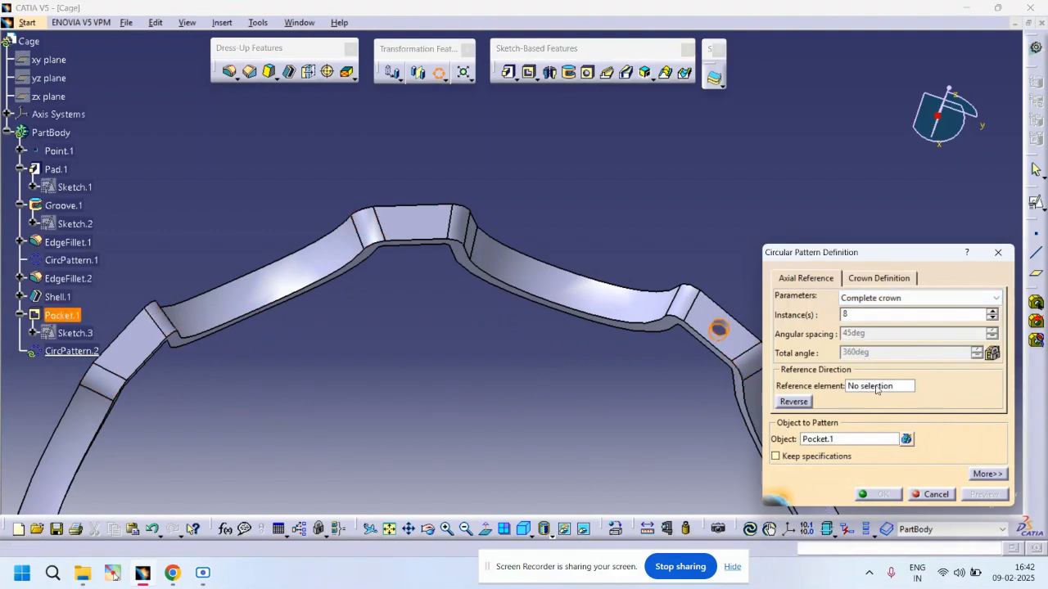
pyautogui.keyDown('ctrl'); pyautogui.moveTo(499, 390); pyautogui.dragTo(496, 466, button='middle'); pyautogui.keyUp('ctrl')
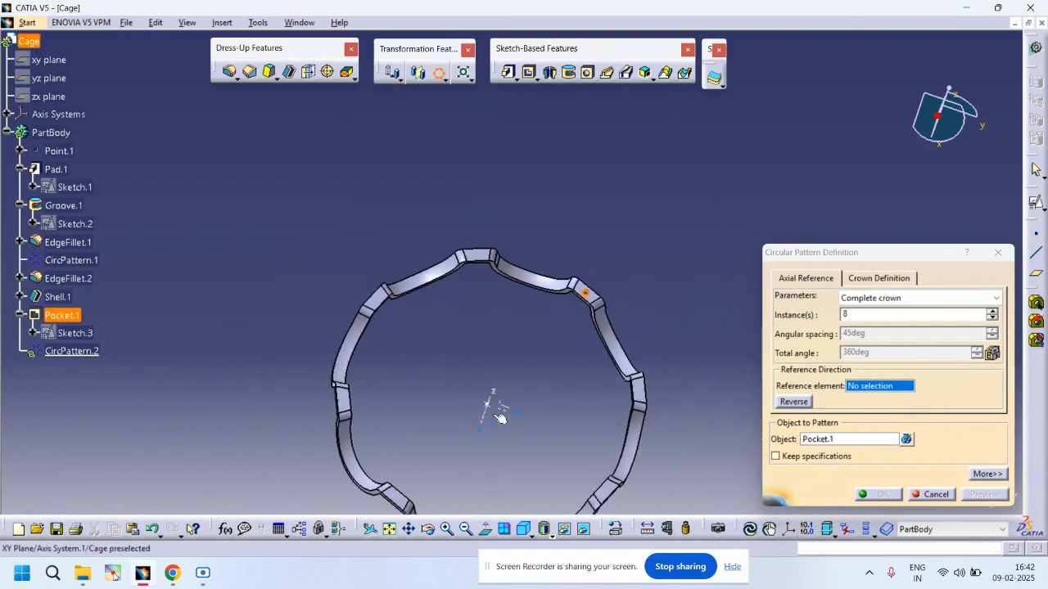
pyautogui.click(510, 419)
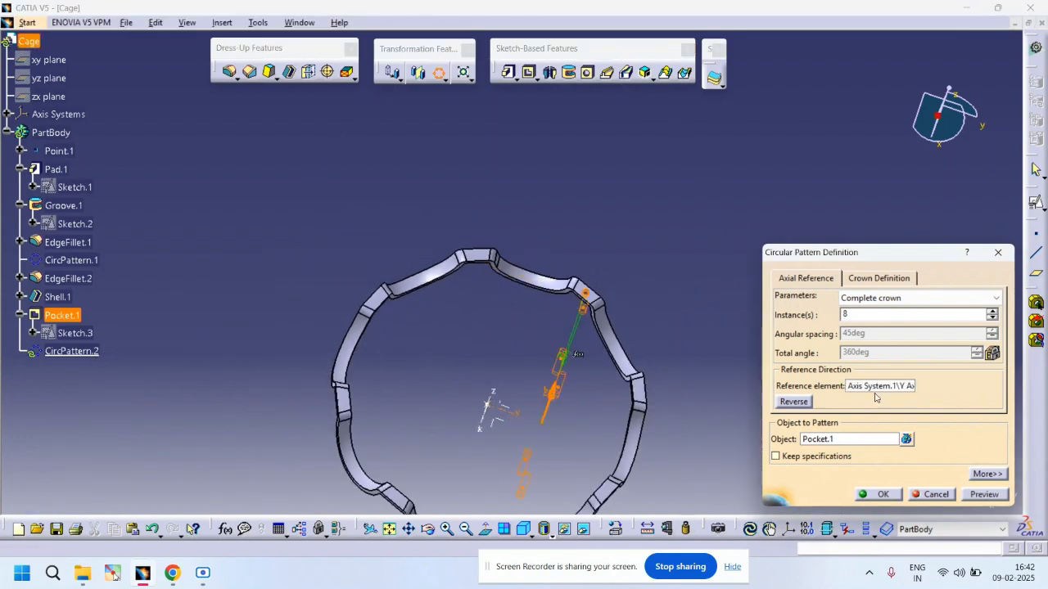
pyautogui.click(499, 397)
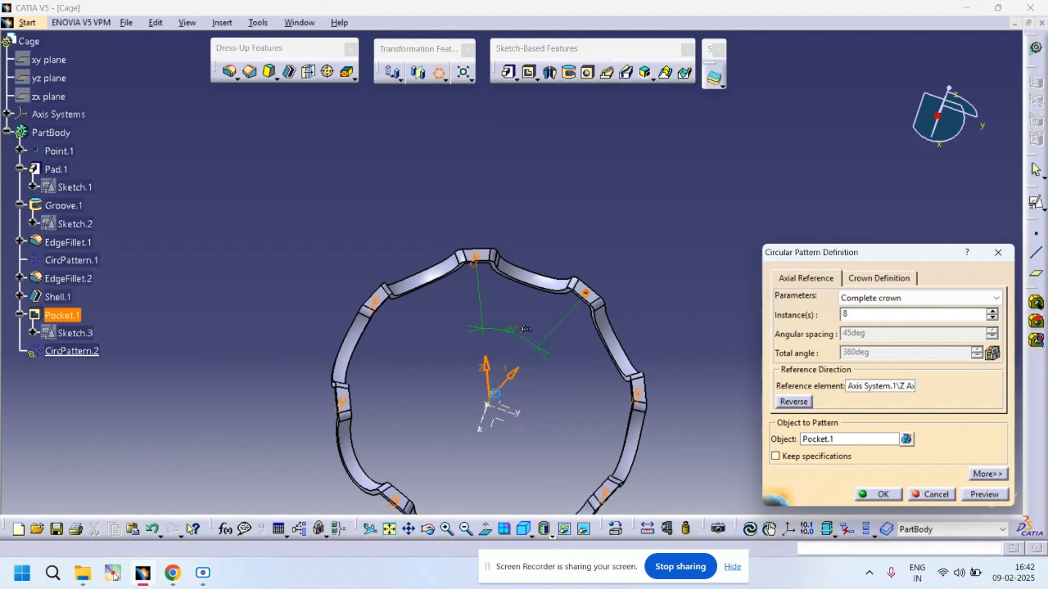
pyautogui.click(882, 494)
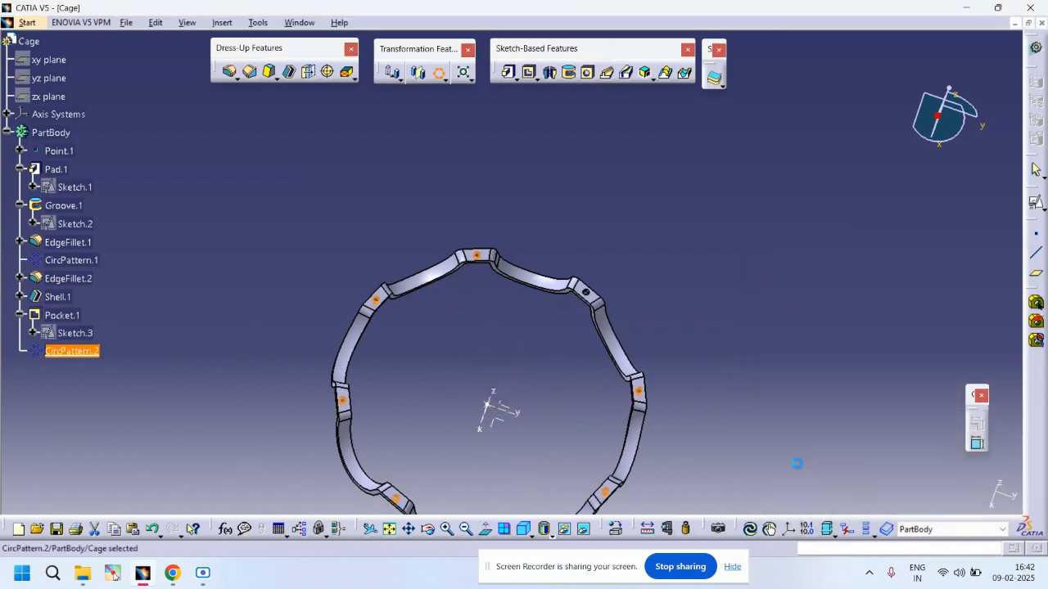
# Step: Save the part as Cage in the Bearing Parts folder
pyautogui.click(655, 312)
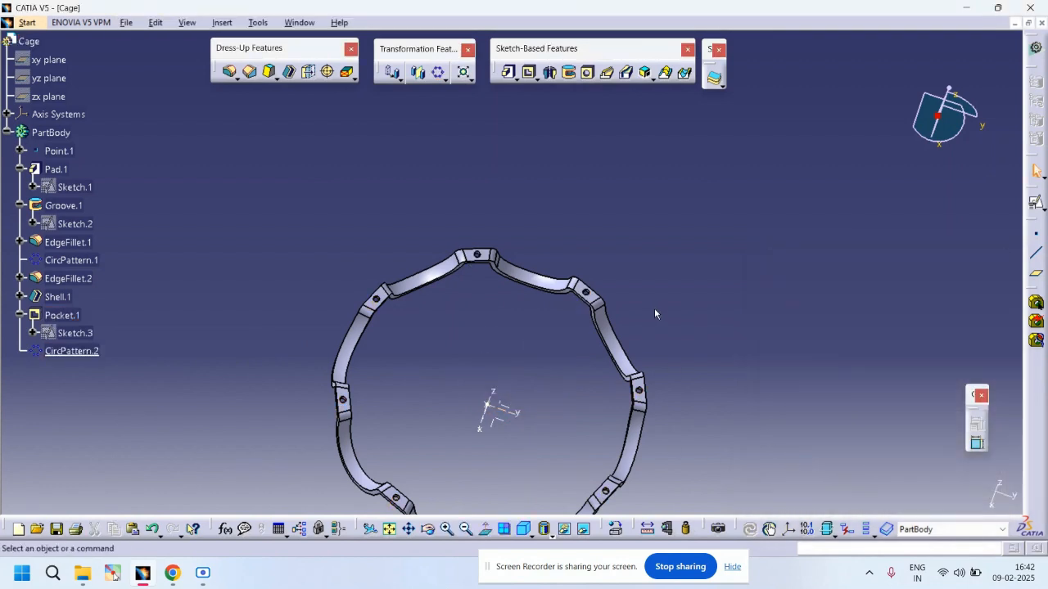
pyautogui.click(140, 24)
pyautogui.click(146, 128)
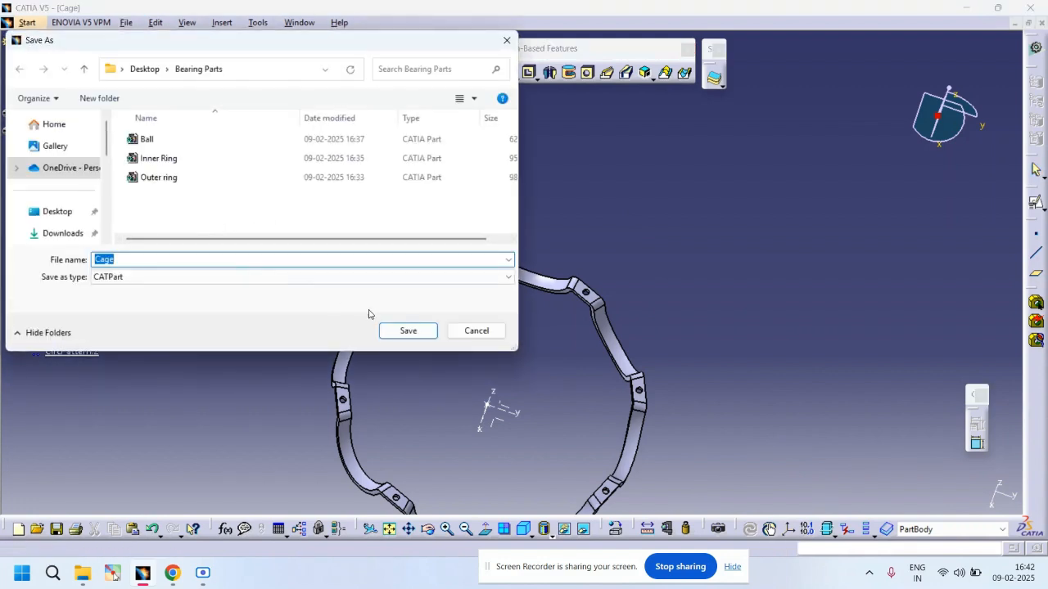
pyautogui.click(412, 331)
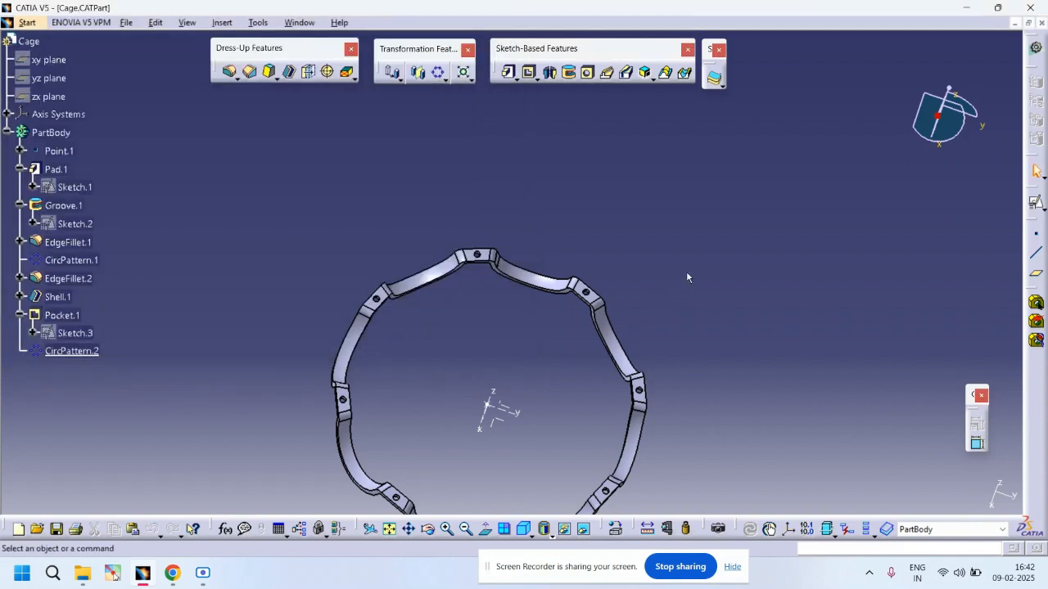
pyautogui.click(202, 572)
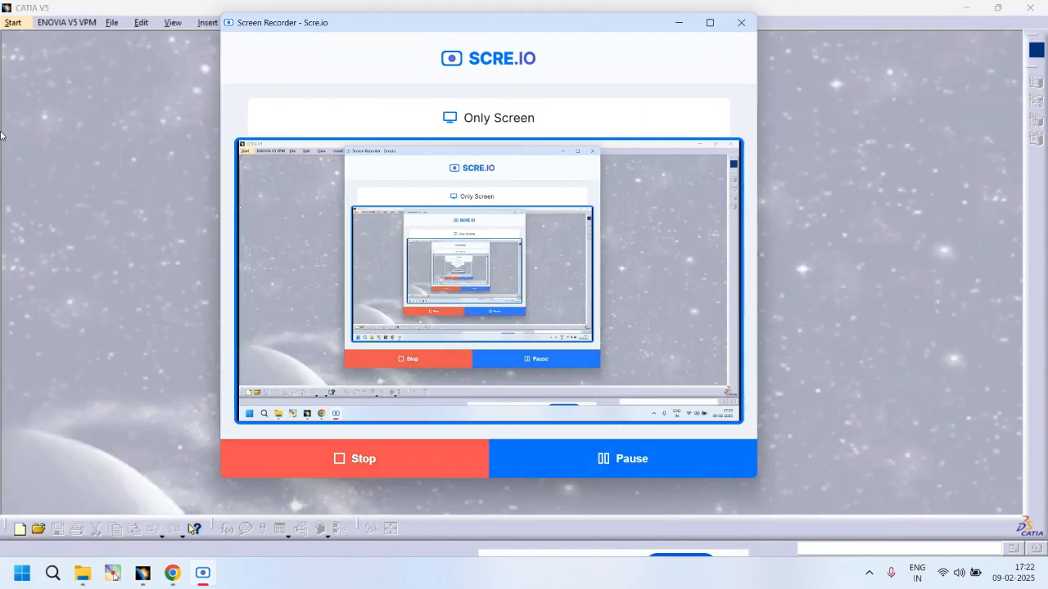
pyautogui.click(678, 23)
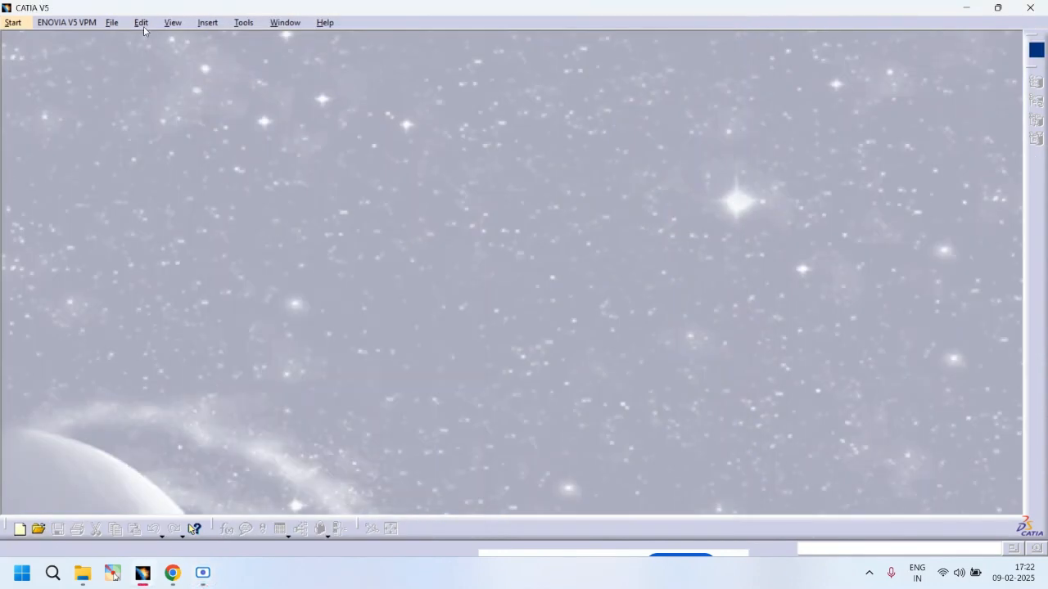
# Step: Start a new product in the Assembly Design workbench
pyautogui.click(113, 23)
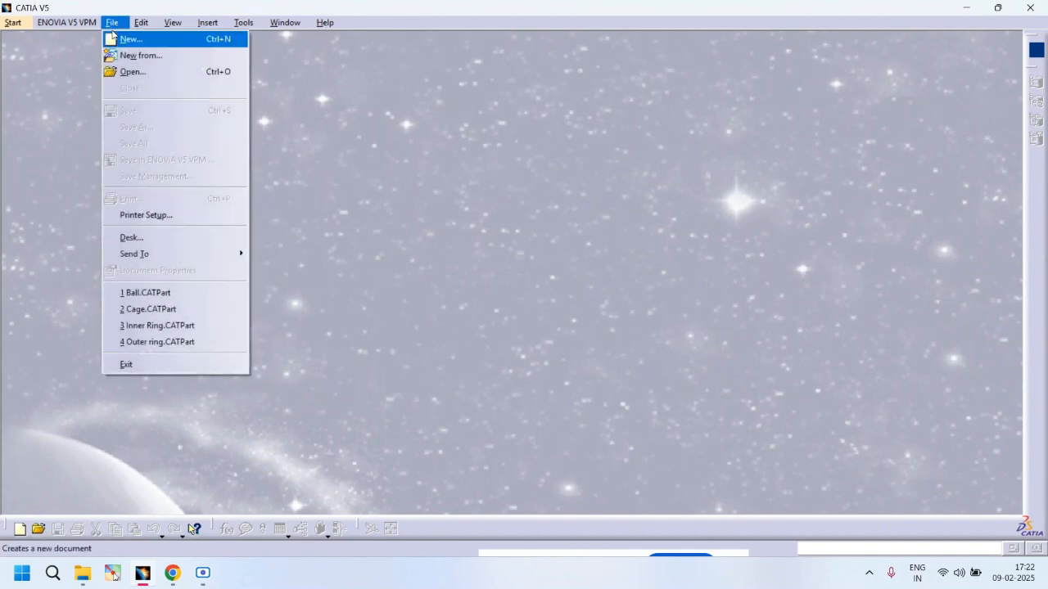
pyautogui.click(9, 23)
pyautogui.moveTo(90, 55)
pyautogui.click(190, 71)
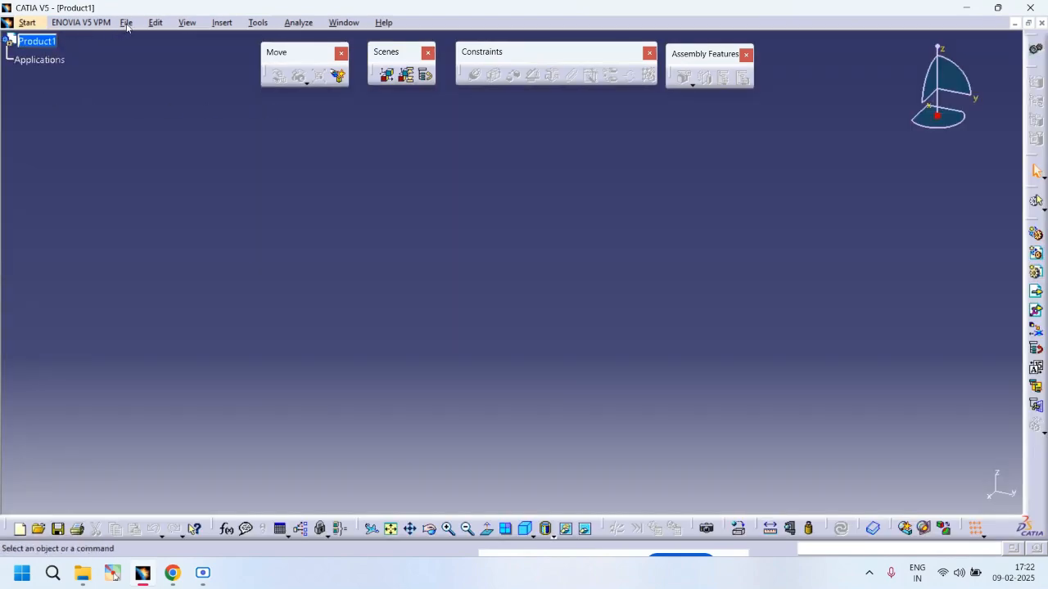
# Step: Insert the Outer ring, Ball, Cage and Inner Ring parts into Product1 as existing components
pyautogui.click(1035, 292)
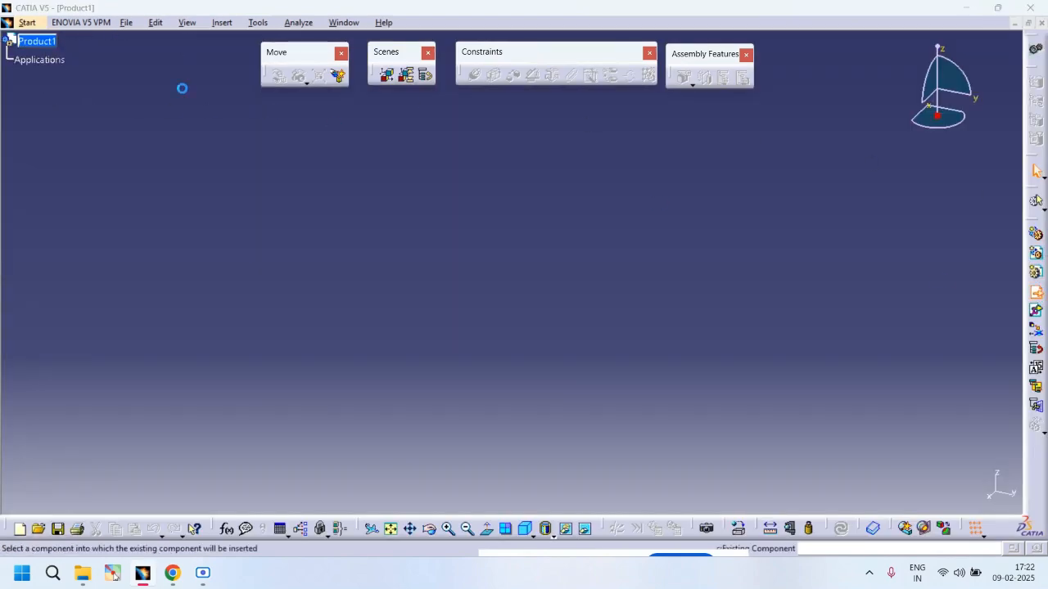
pyautogui.click(51, 43)
pyautogui.click(370, 255)
pyautogui.keyDown('shift'); pyautogui.click(388, 312); pyautogui.keyUp('shift')
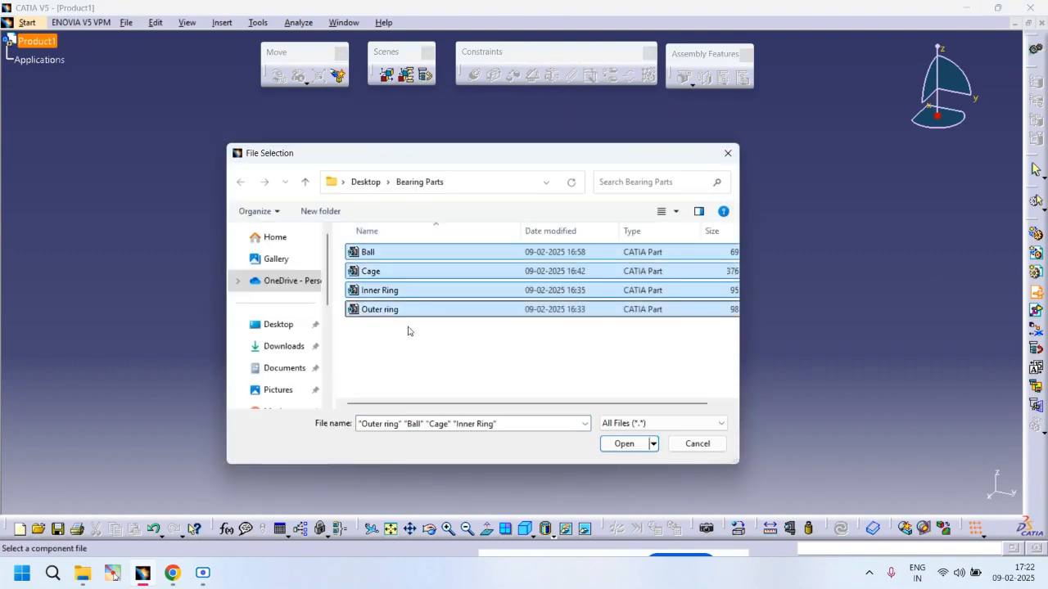
pyautogui.click(623, 443)
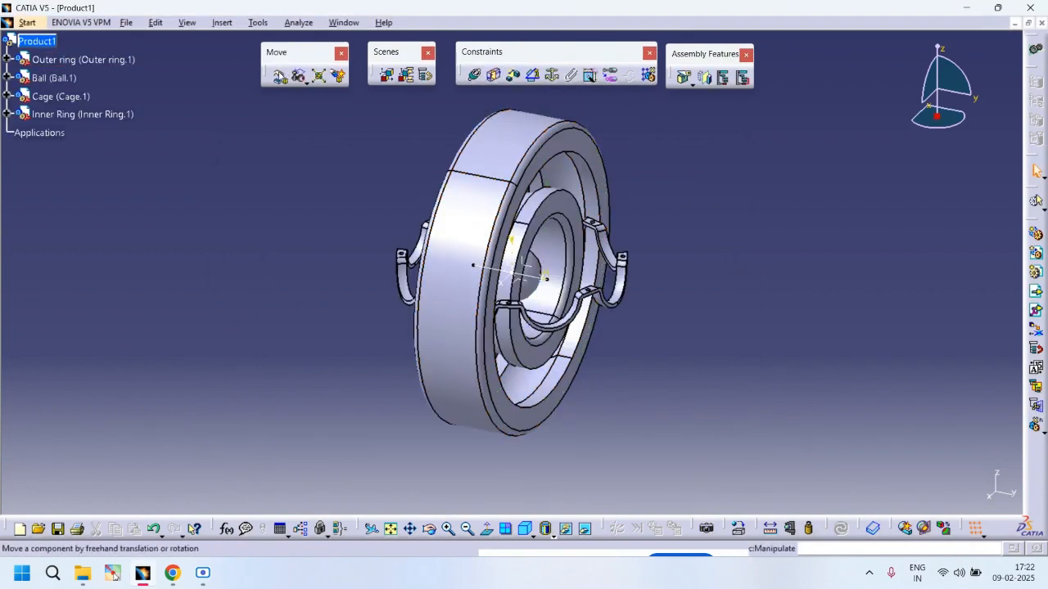
# Step: Use Manipulation to drag the cage, ball and inner ring away from the outer ring
pyautogui.click(278, 75)
pyautogui.moveTo(629, 265); pyautogui.dragTo(657, 285)
pyautogui.moveTo(657, 285); pyautogui.dragTo(579, 371, button='middle')
pyautogui.moveTo(591, 362); pyautogui.dragTo(637, 318)
pyautogui.moveTo(577, 365); pyautogui.dragTo(645, 225, button='middle')
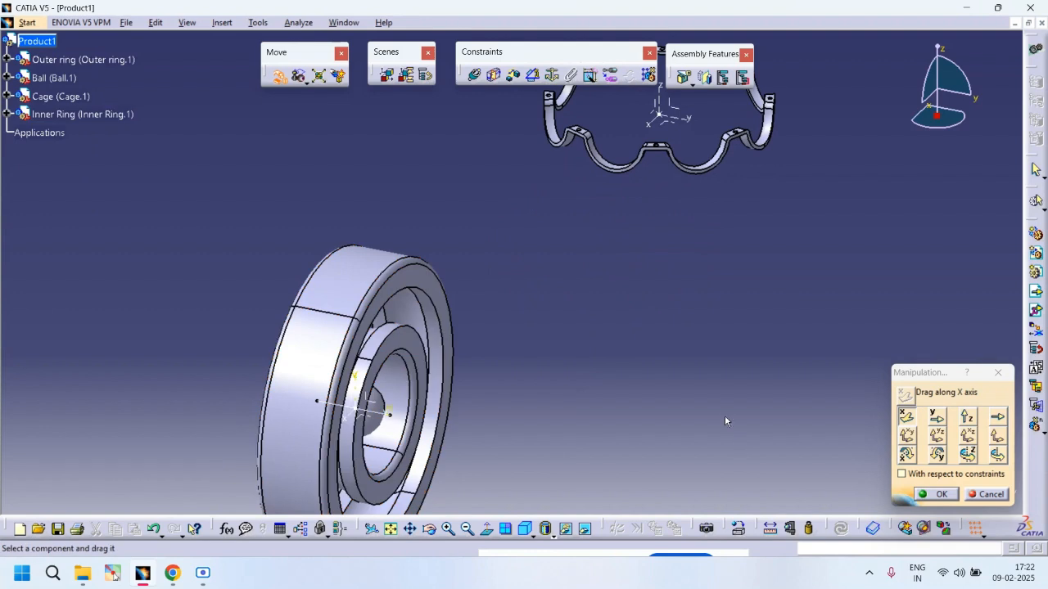
pyautogui.click(376, 420)
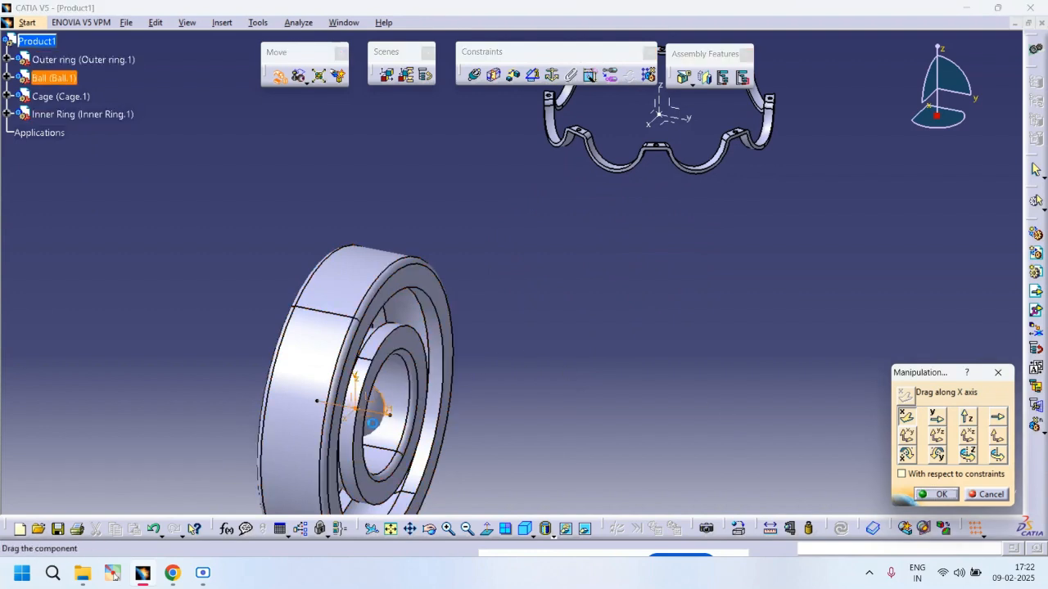
pyautogui.moveTo(374, 421); pyautogui.dragTo(554, 245)
pyautogui.moveTo(409, 339); pyautogui.dragTo(734, 361)
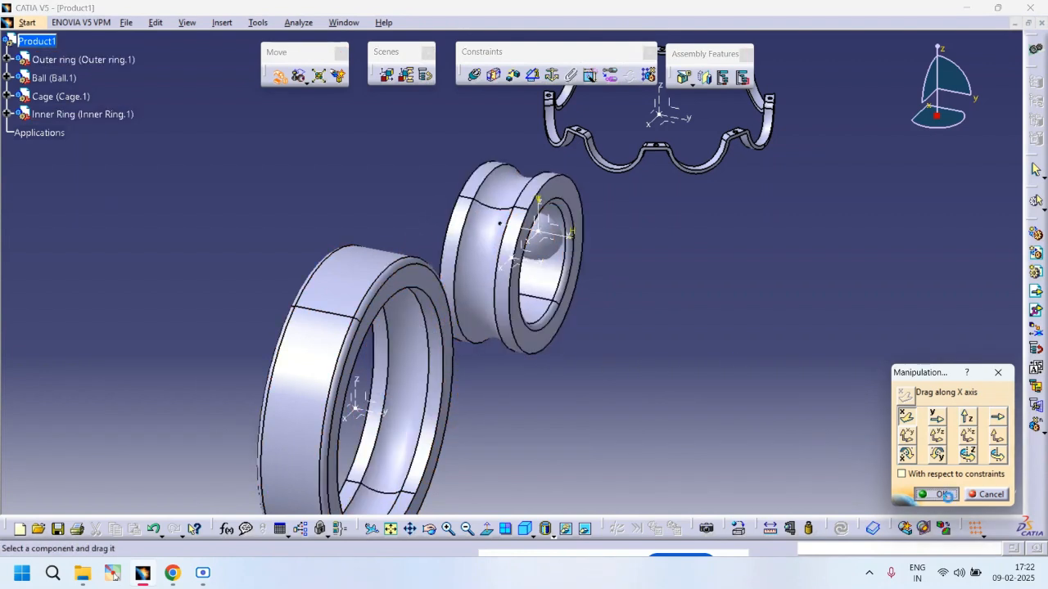
pyautogui.click(942, 494)
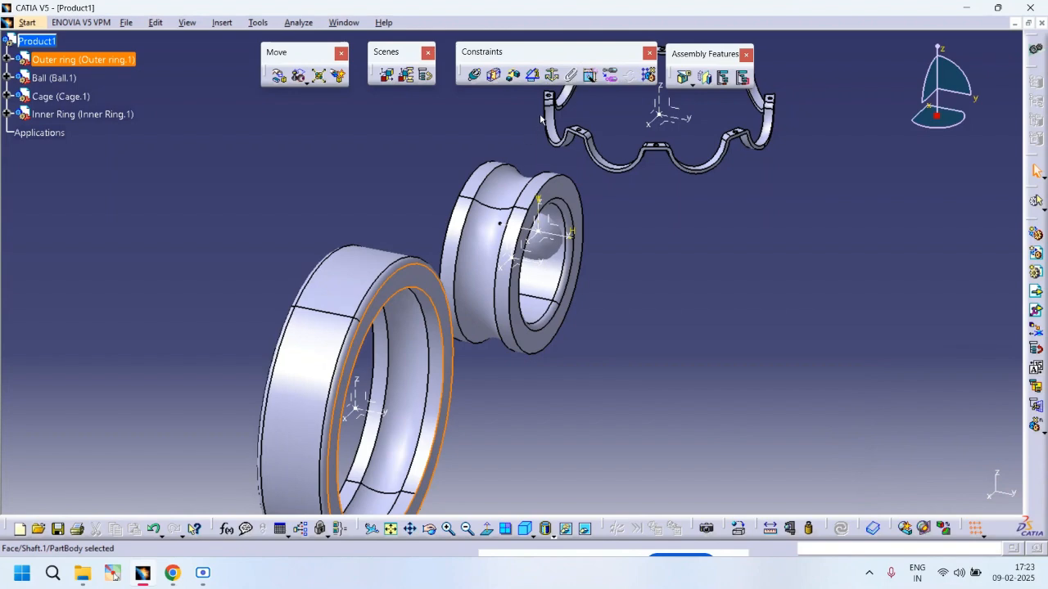
# Step: Fix the outer ring in place
pyautogui.click(553, 75)
pyautogui.moveTo(590, 339); pyautogui.dragTo(702, 231, button='middle')
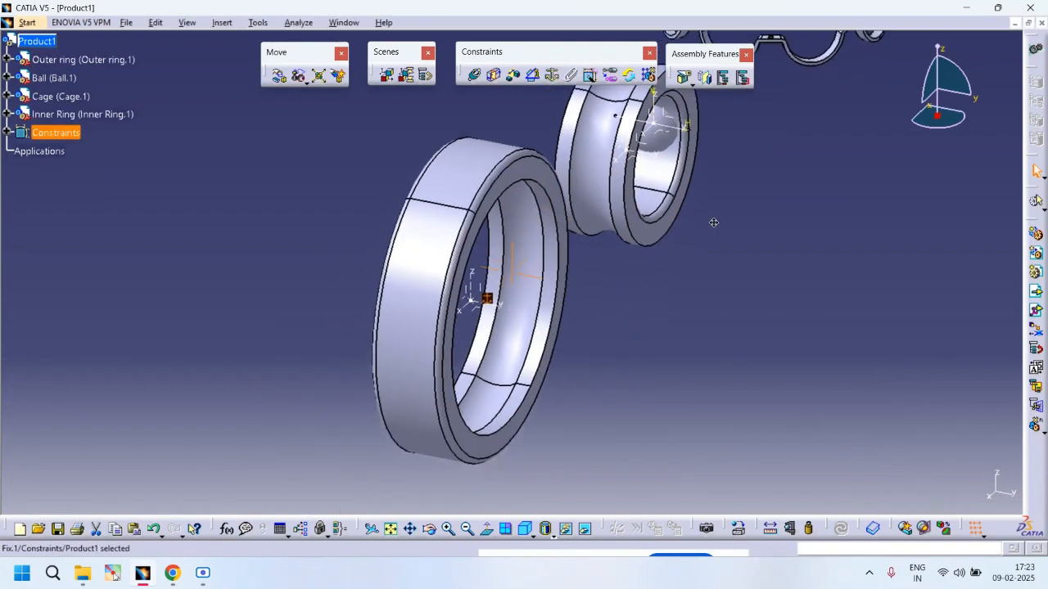
pyautogui.moveTo(677, 310); pyautogui.dragTo(657, 363, button='middle')
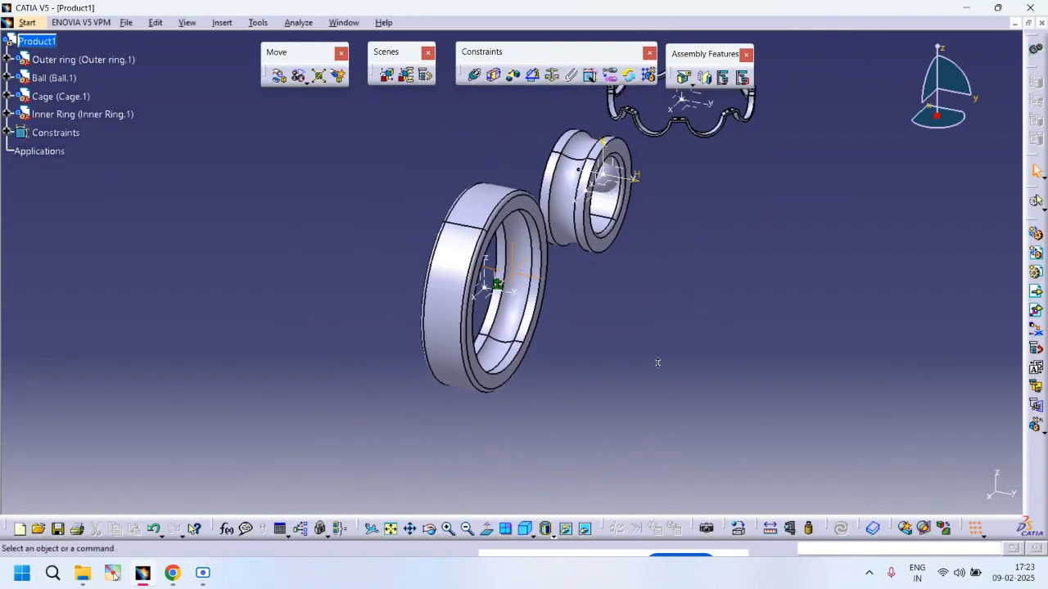
# Step: Make the inner ring's axis coincident with the outer ring's axis and update the assembly
pyautogui.click(475, 76)
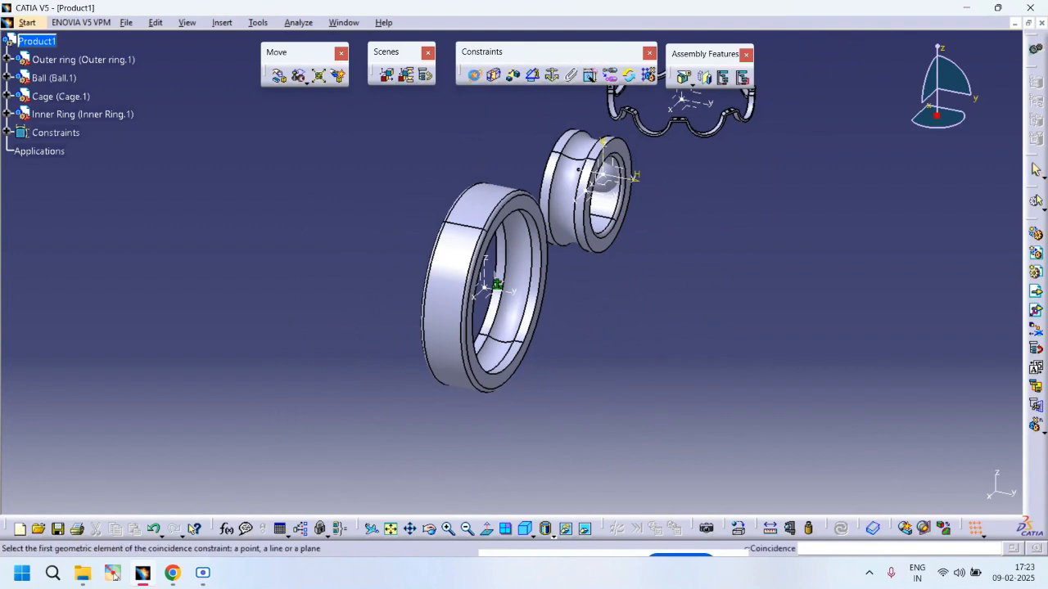
pyautogui.click(618, 208)
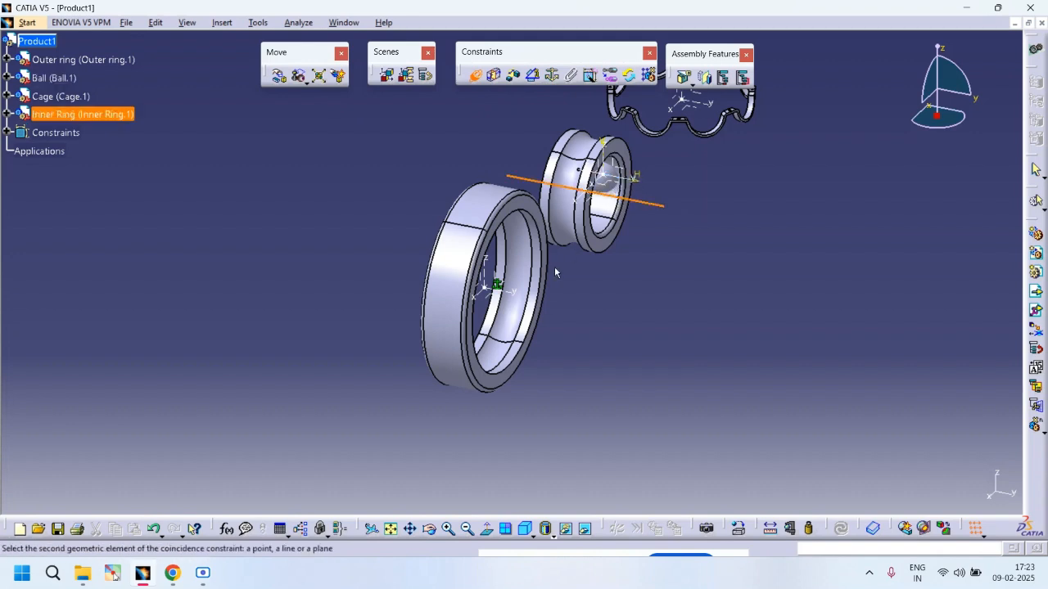
pyautogui.click(527, 328)
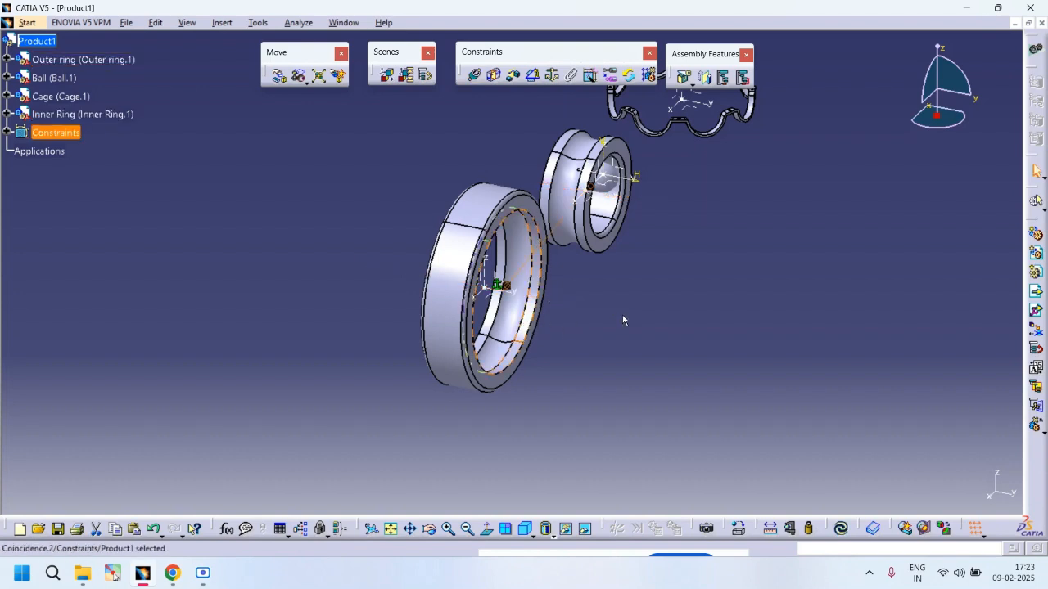
pyautogui.hotkey('ctrl', 'u')
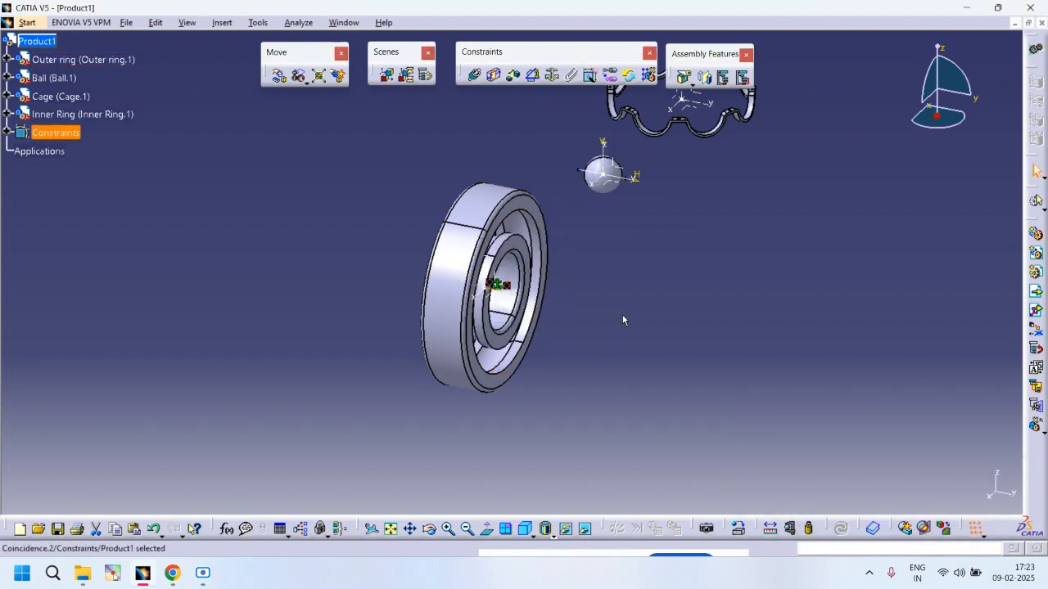
# Step: Make a plane of the outer ring coincident with a plane of the inner ring, same orientation
pyautogui.click(475, 75)
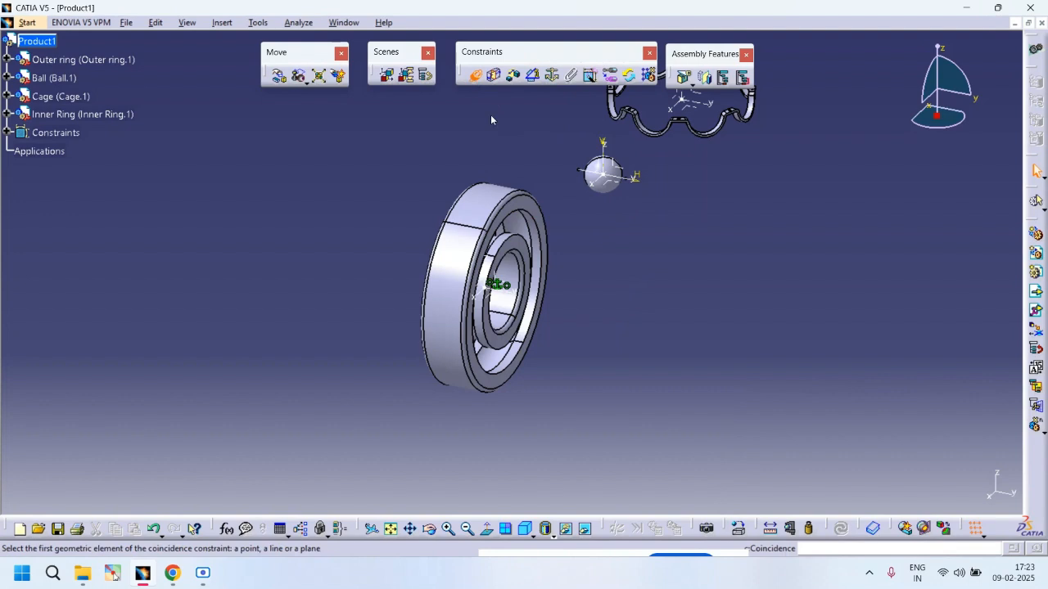
pyautogui.click(529, 211)
pyautogui.click(526, 250)
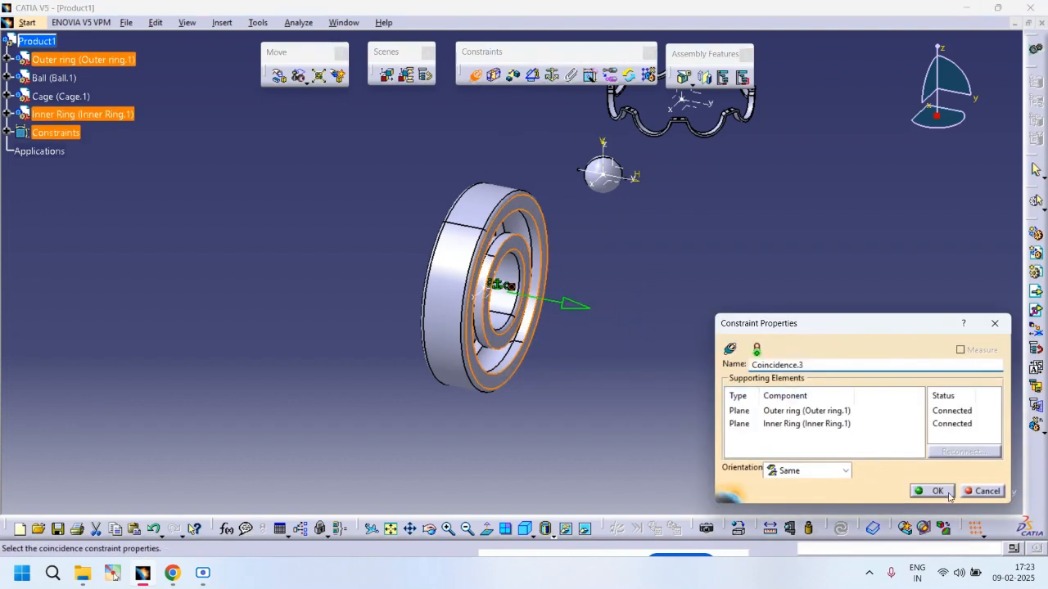
pyautogui.click(941, 491)
# Step: Use Manipulation to drag the ball away from the bearing rings along the X axis
pyautogui.moveTo(748, 339); pyautogui.dragTo(780, 276, button='middle')
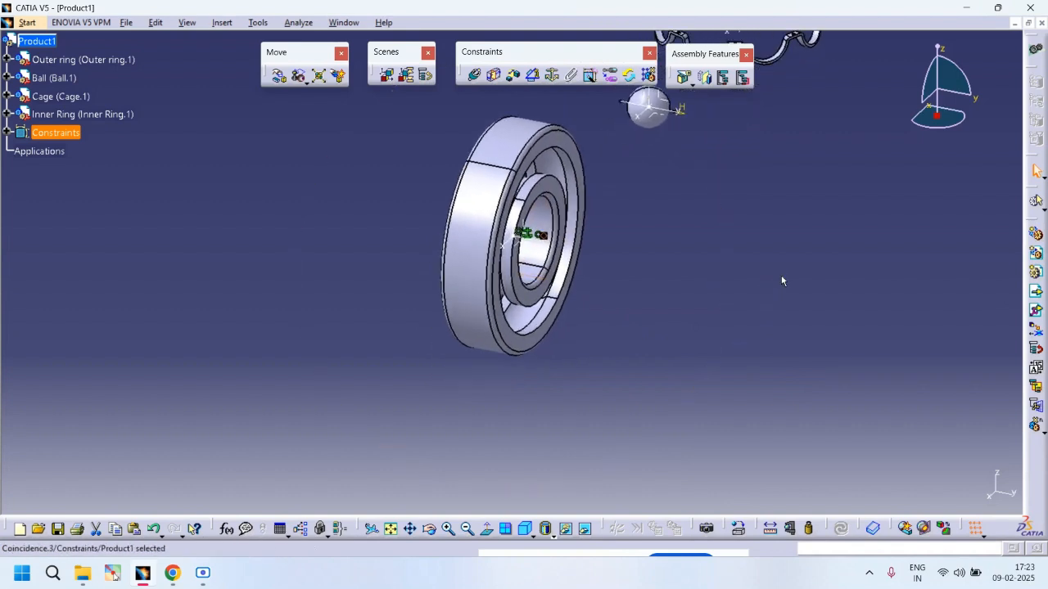
pyautogui.click(280, 75)
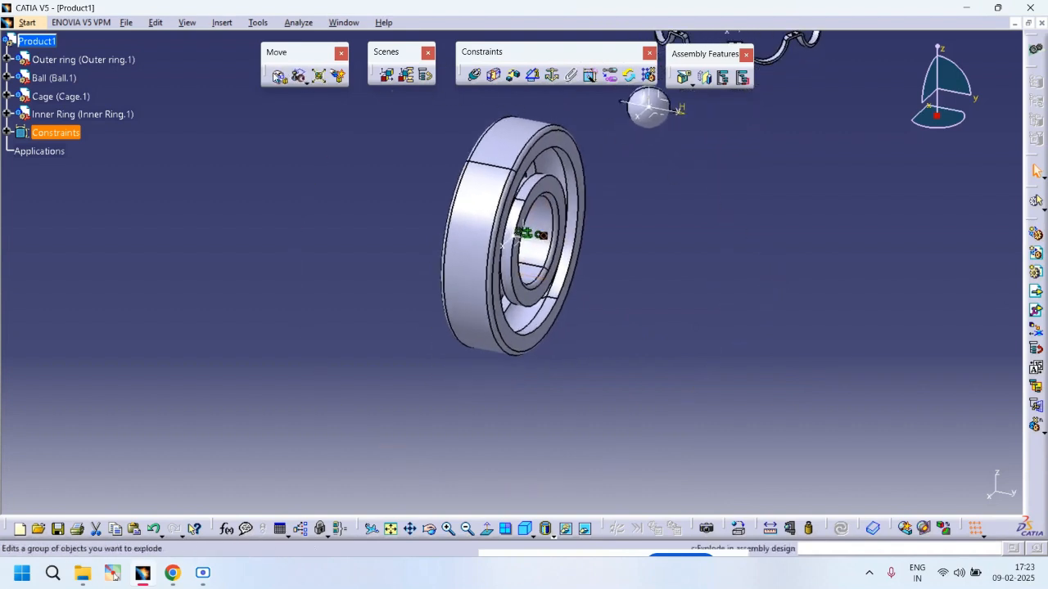
pyautogui.moveTo(671, 112); pyautogui.dragTo(291, 471)
pyautogui.moveTo(394, 393); pyautogui.dragTo(457, 226, button='middle')
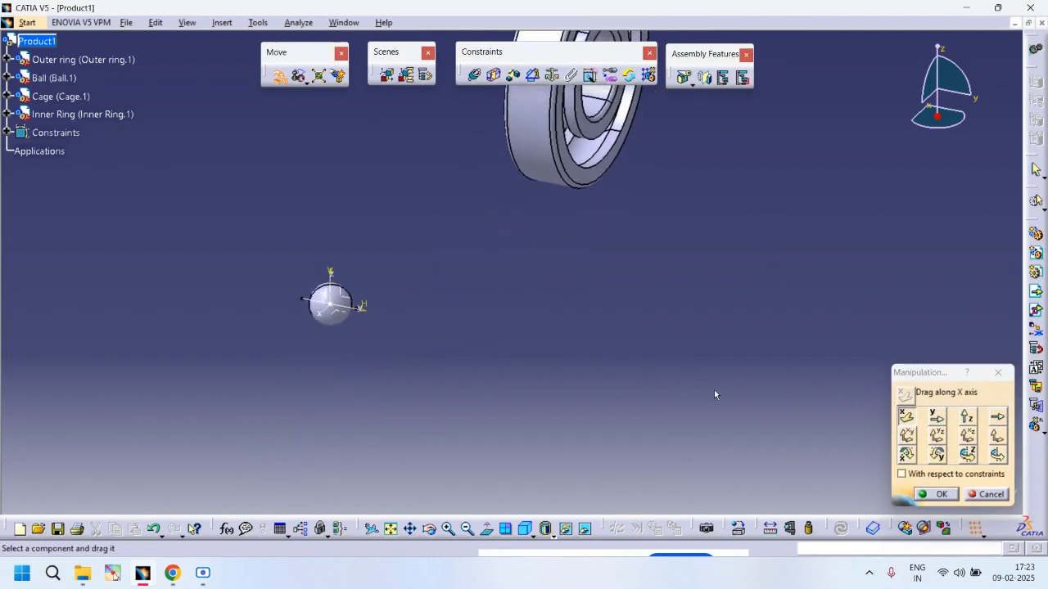
pyautogui.click(952, 496)
# Step: Make a plane of the ball coincident with a plane of the inner ring, same orientation
pyautogui.moveTo(510, 297); pyautogui.dragTo(597, 348, button='middle')
pyautogui.click(473, 77)
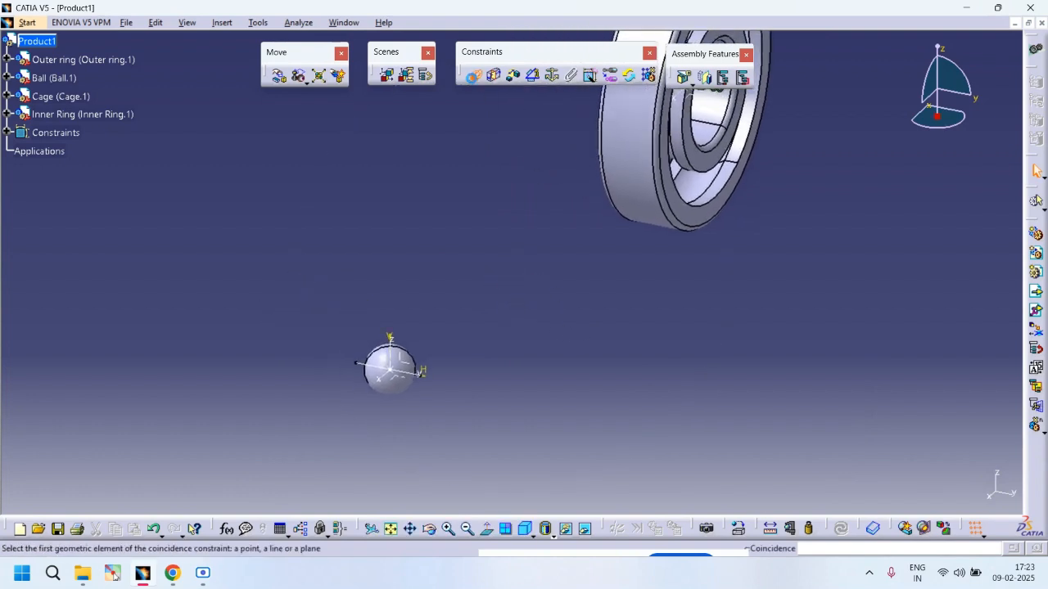
pyautogui.click(389, 363)
pyautogui.moveTo(475, 338); pyautogui.dragTo(472, 376, button='middle')
pyautogui.moveTo(538, 296); pyautogui.dragTo(381, 391, button='middle')
pyautogui.moveTo(553, 261); pyautogui.dragTo(407, 211, button='middle')
pyautogui.click(413, 214)
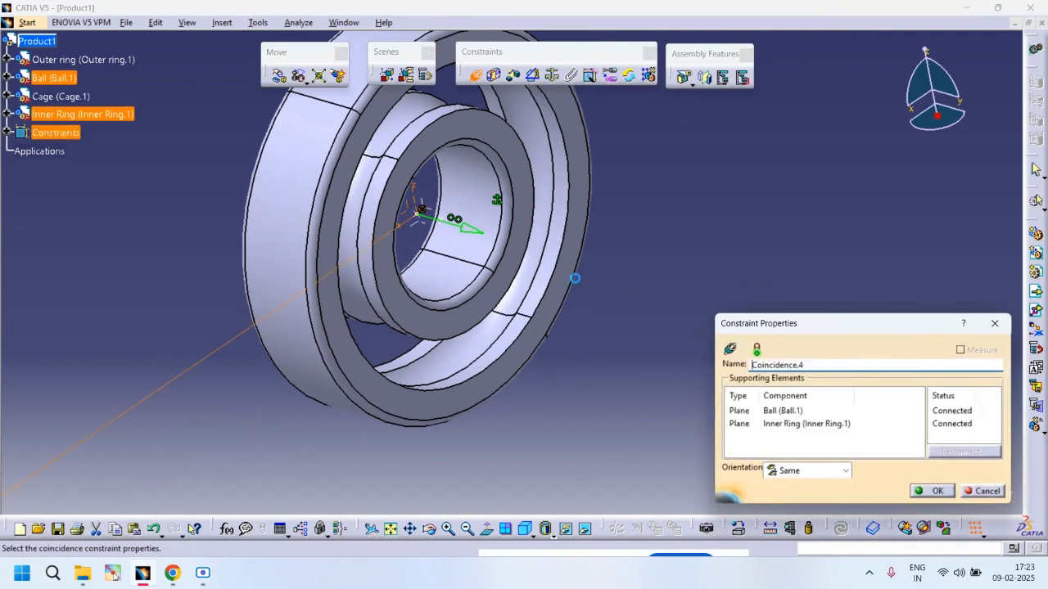
pyautogui.click(935, 491)
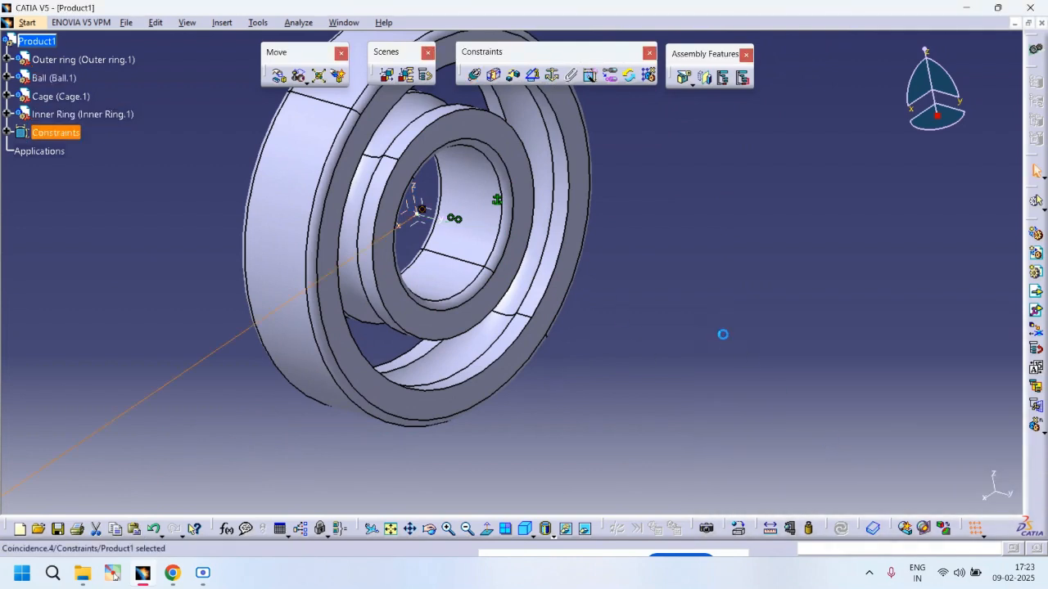
pyautogui.moveTo(596, 259); pyautogui.dragTo(574, 392, button='middle')
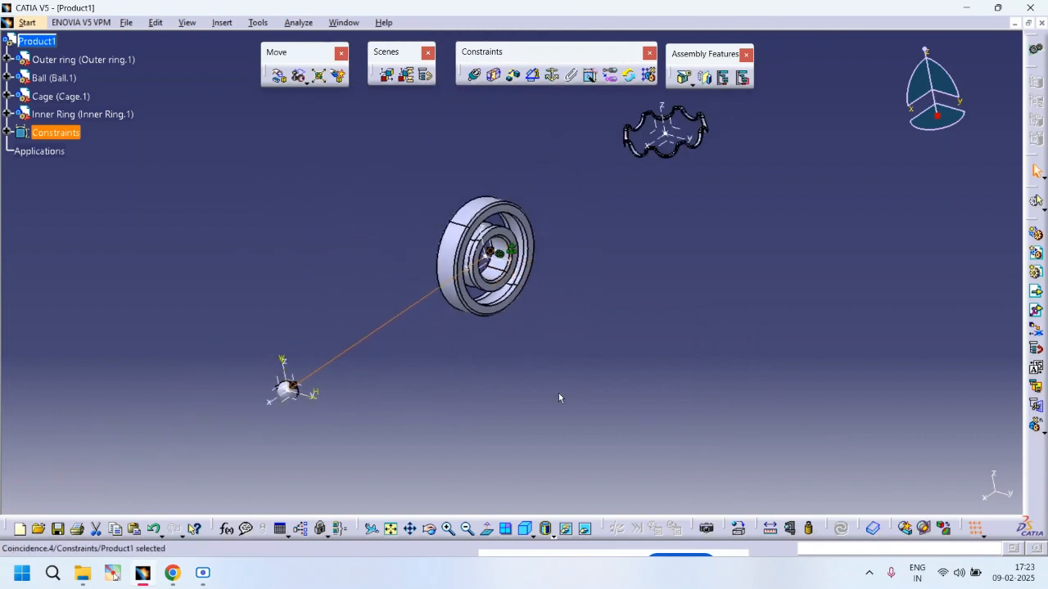
pyautogui.click(498, 372)
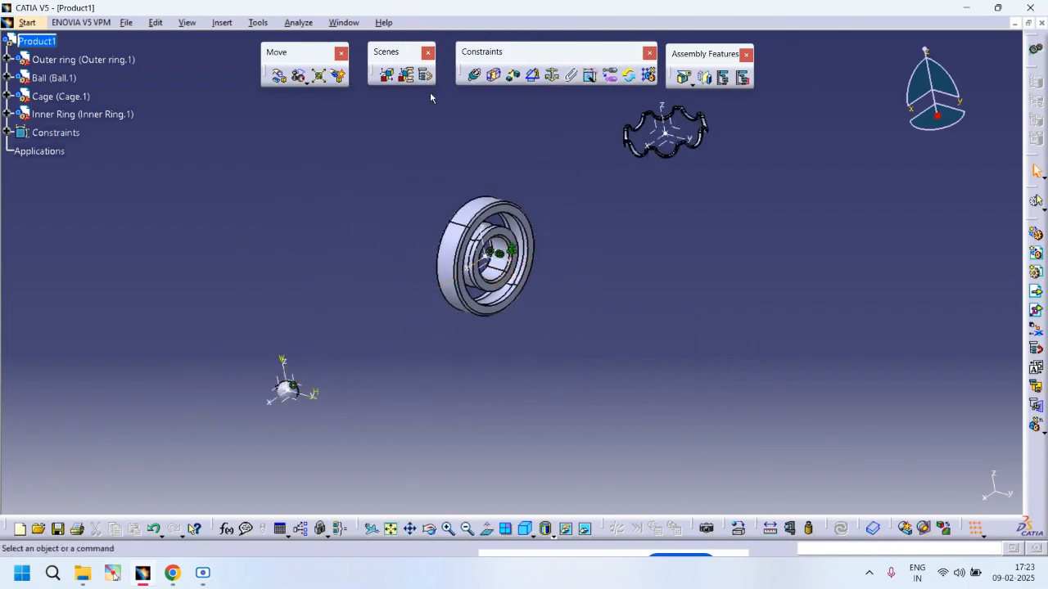
pyautogui.click(510, 77)
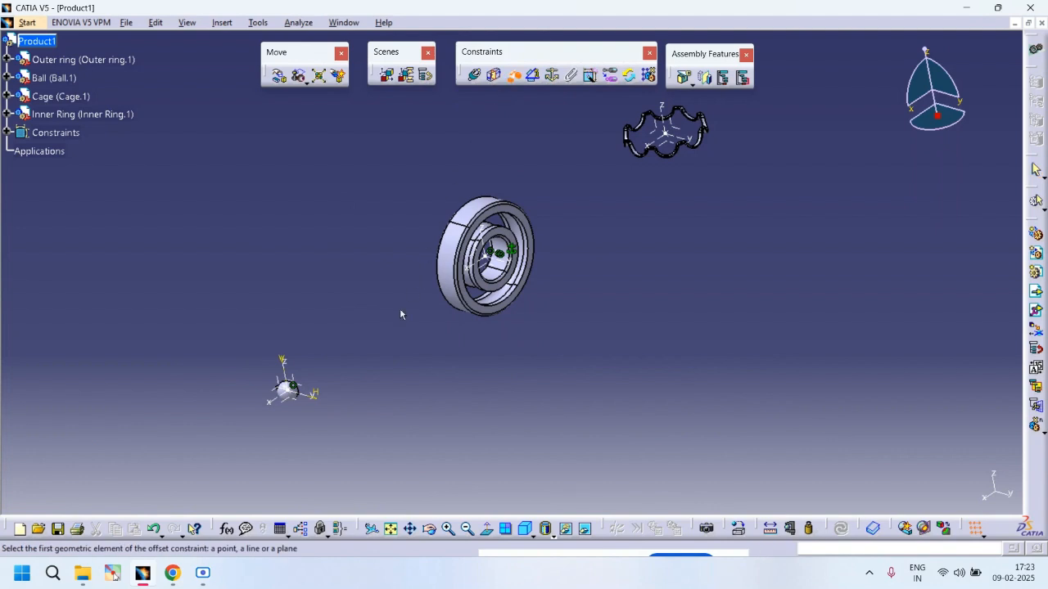
pyautogui.moveTo(306, 423); pyautogui.dragTo(434, 223, button='middle')
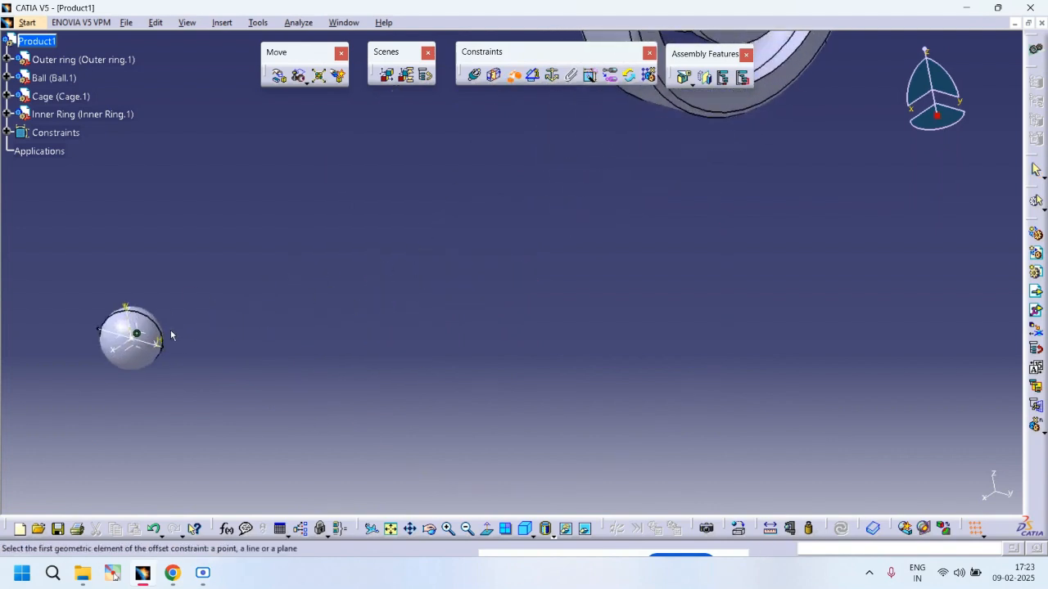
pyautogui.click(148, 343)
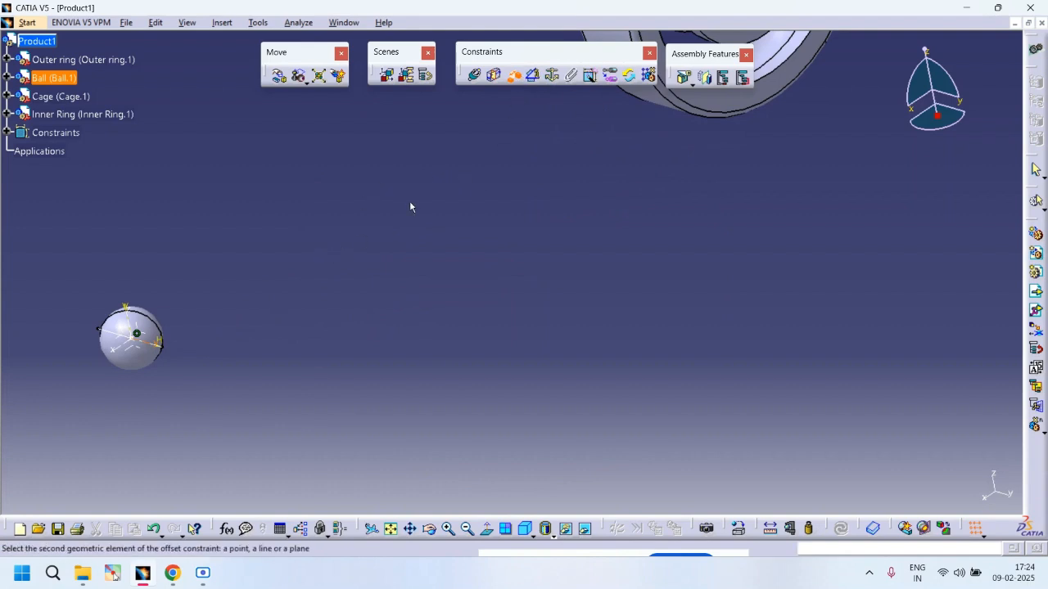
pyautogui.press('Escape')
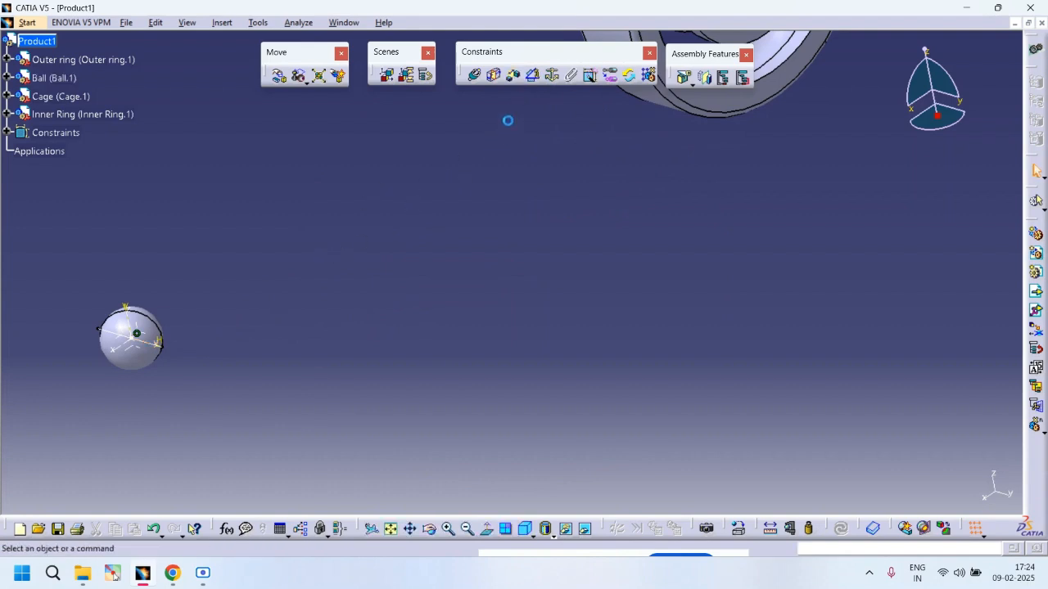
# Step: Constrain a ball line at an offset of 45 from the inner ring's Y axis and update the assembly
pyautogui.click(514, 79)
pyautogui.click(127, 331)
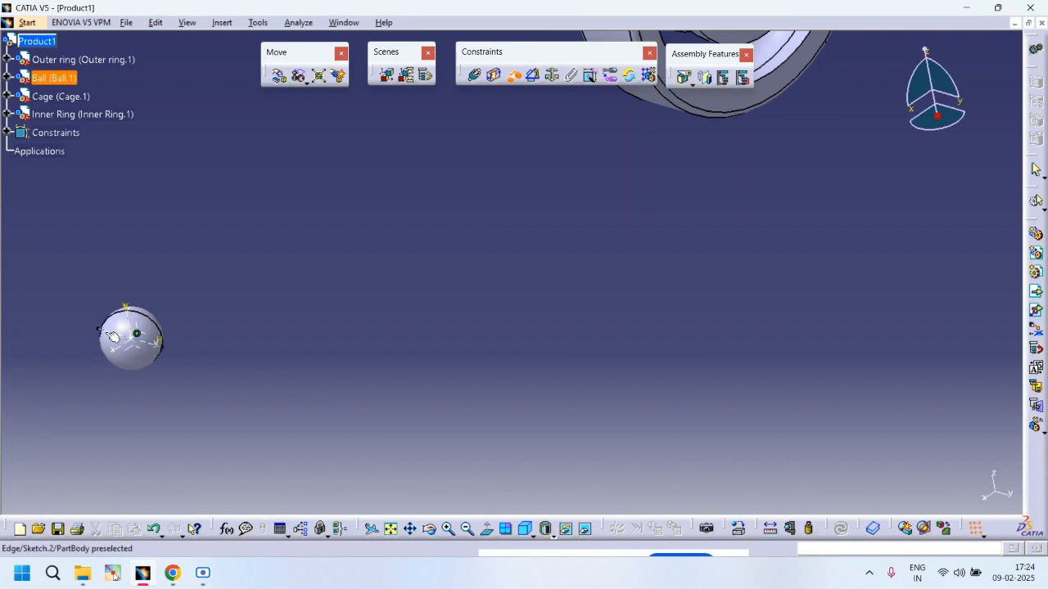
pyautogui.moveTo(451, 273); pyautogui.dragTo(569, 220, button='middle')
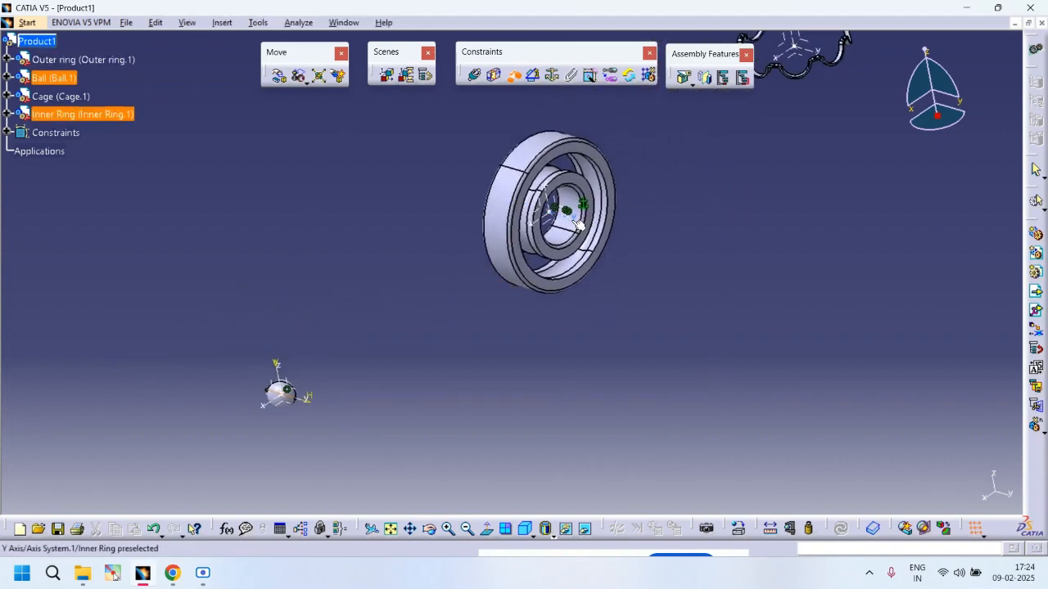
pyautogui.click(563, 216)
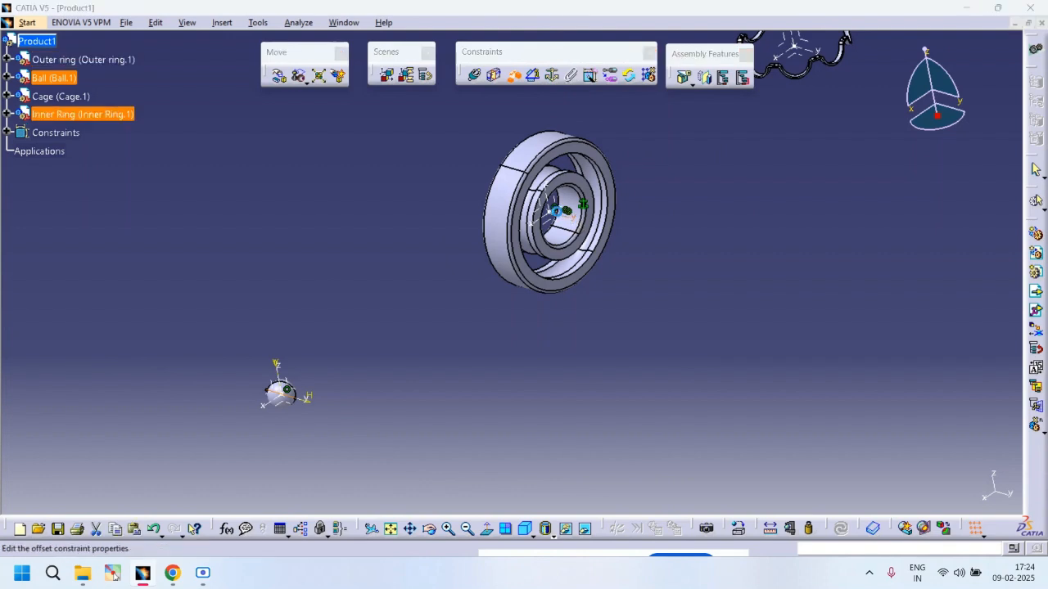
pyautogui.write('45')
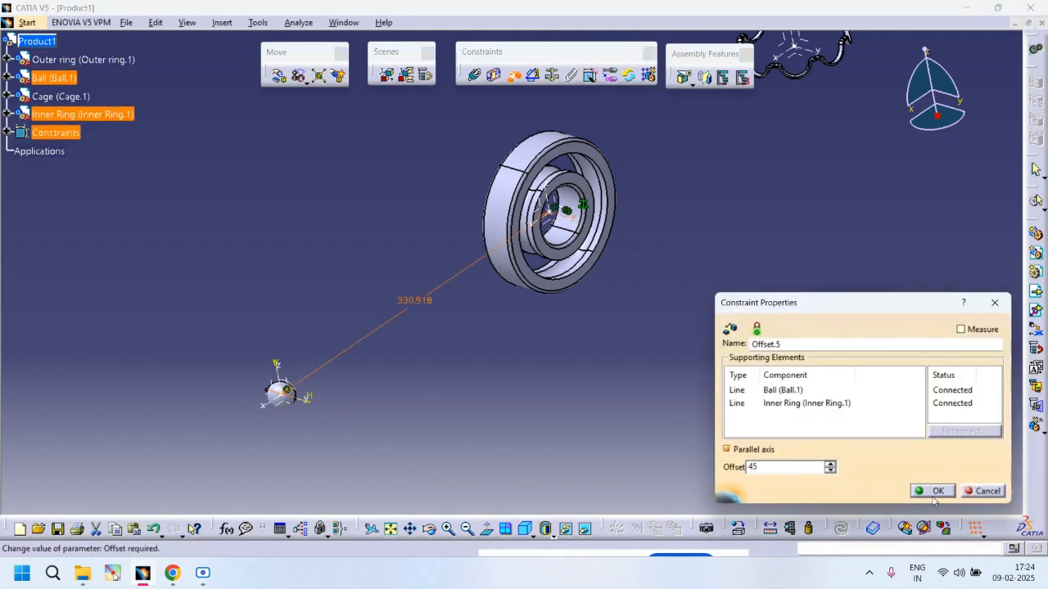
pyautogui.click(932, 493)
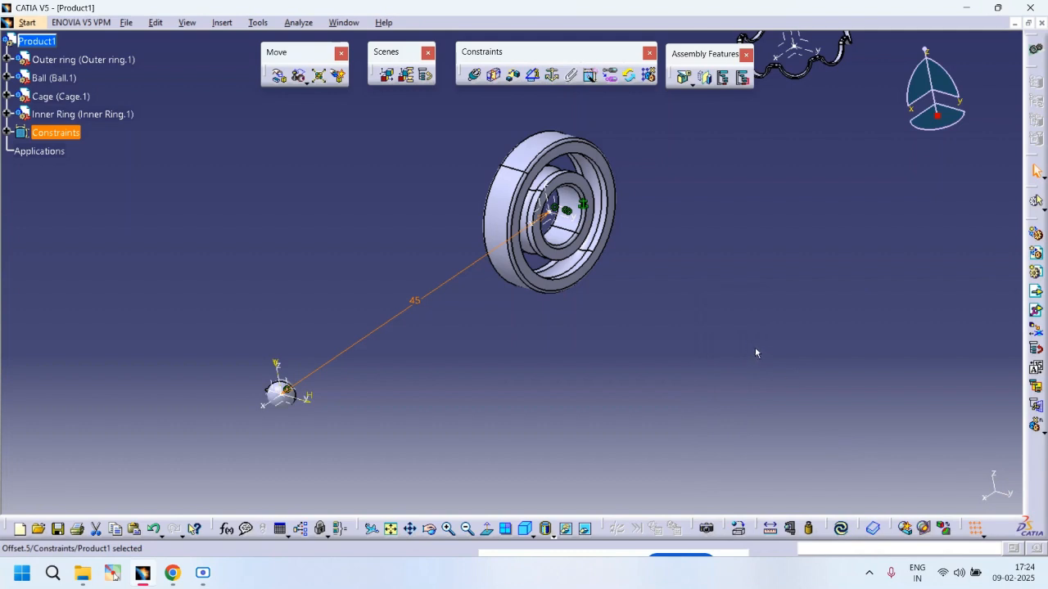
pyautogui.hotkey('ctrl', 'u')
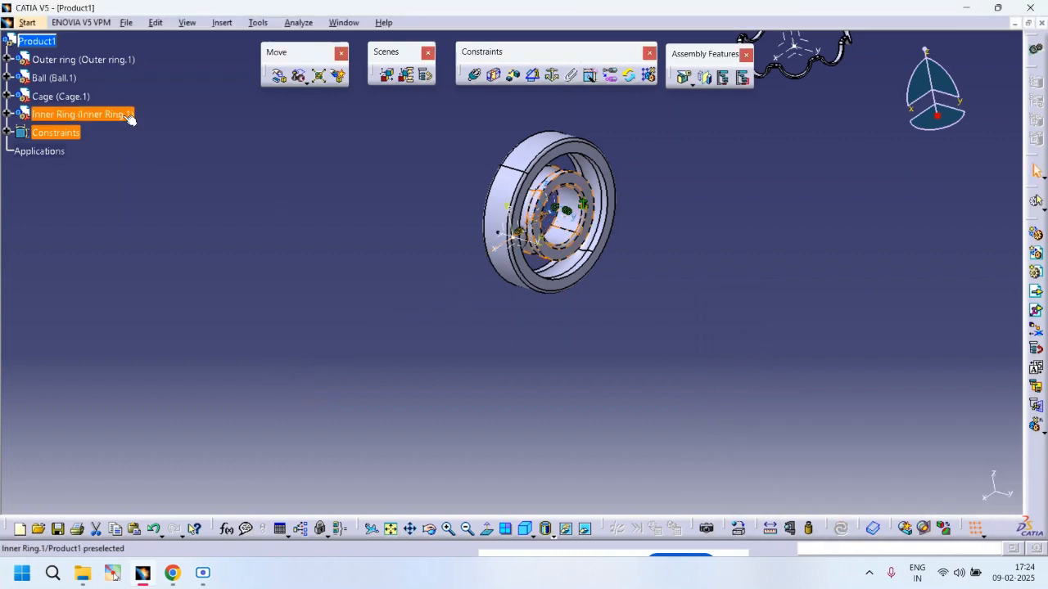
# Step: Open the ball part and start a circular pattern set to Complete crown with 8 instances
pyautogui.click(7, 78)
pyautogui.doubleClick(51, 97)
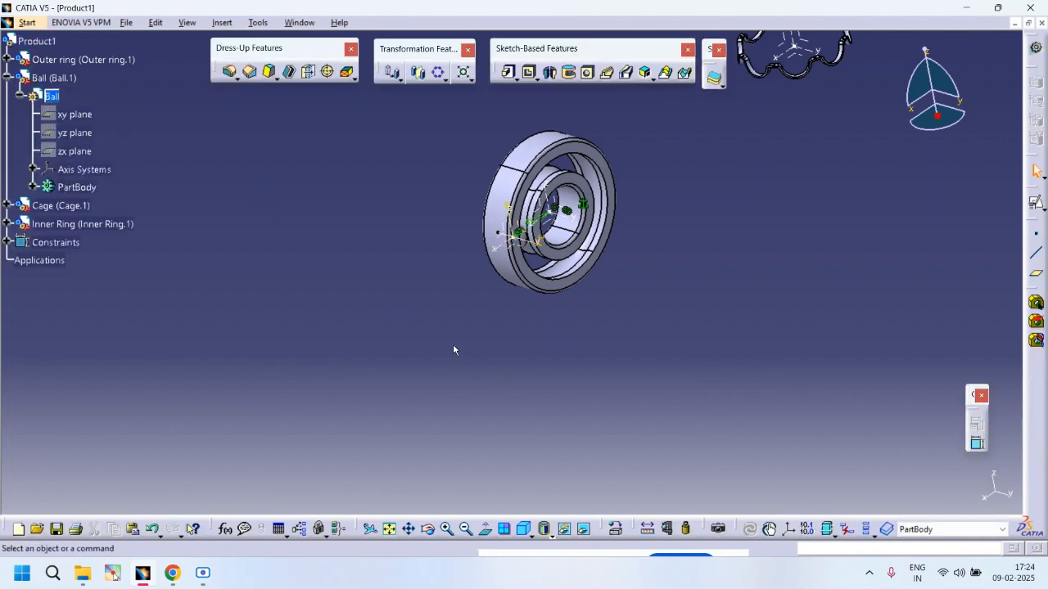
pyautogui.click(439, 72)
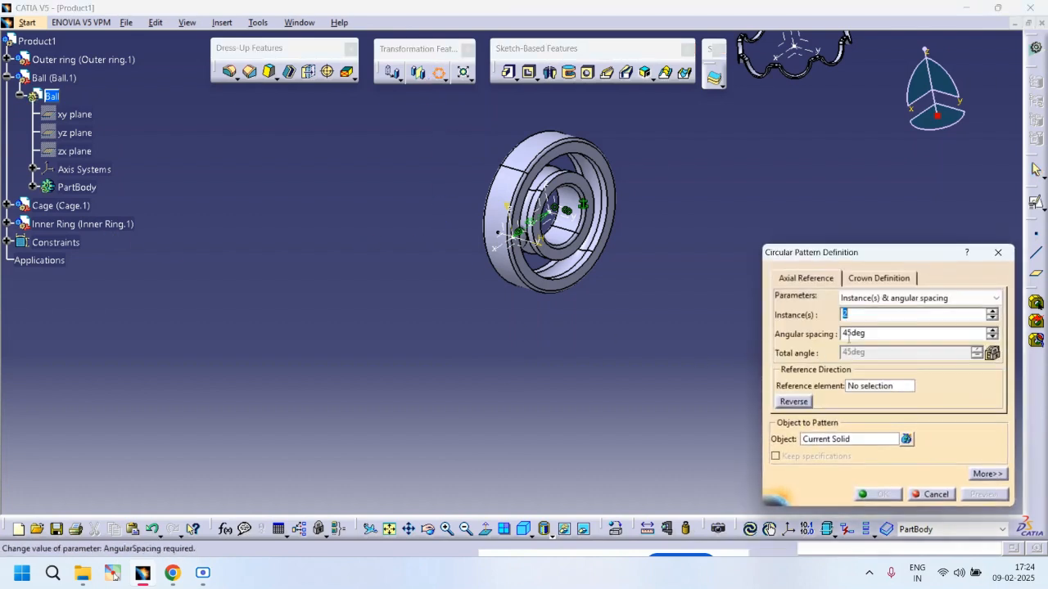
pyautogui.click(878, 306)
pyautogui.click(863, 342)
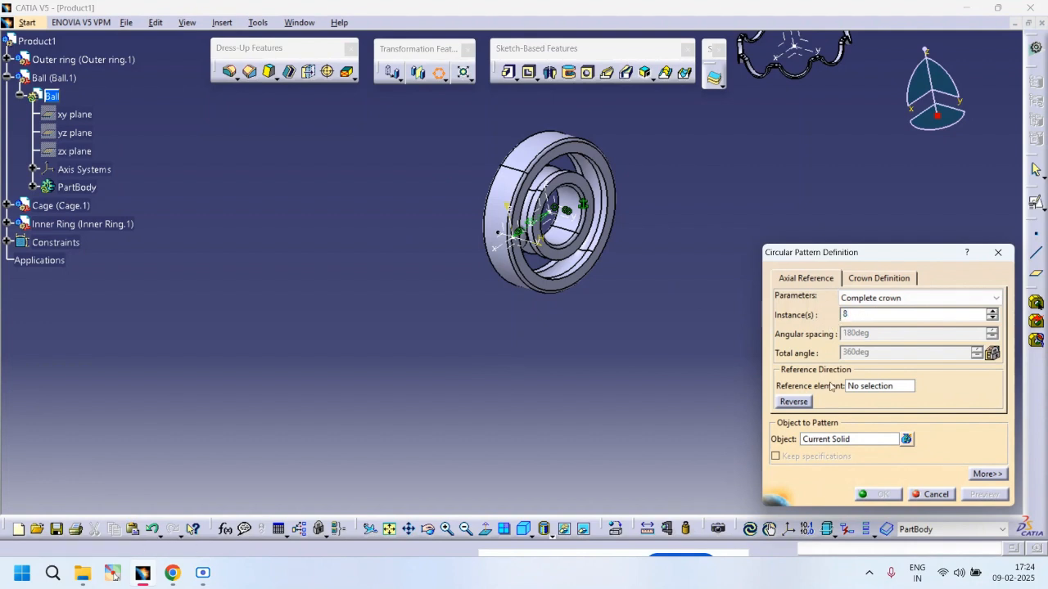
# Step: Try to choose the ball's PartBody as the object to pattern
pyautogui.click(838, 441)
pyautogui.click(69, 187)
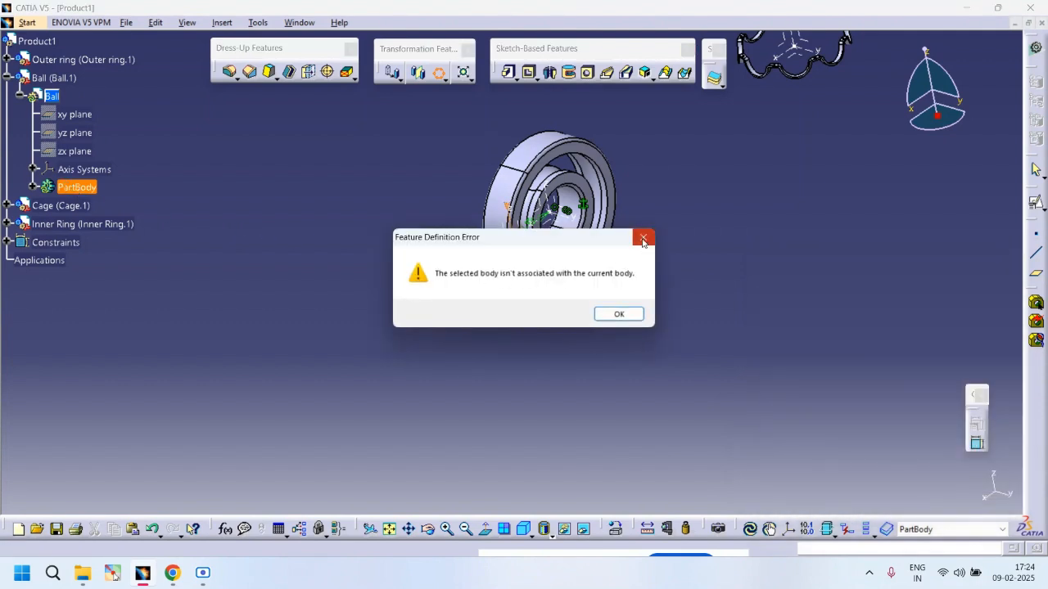
pyautogui.click(643, 239)
# Step: Pick an edge of the bearing as the pattern's reference element and confirm the circular pattern
pyautogui.click(868, 385)
pyautogui.click(565, 217)
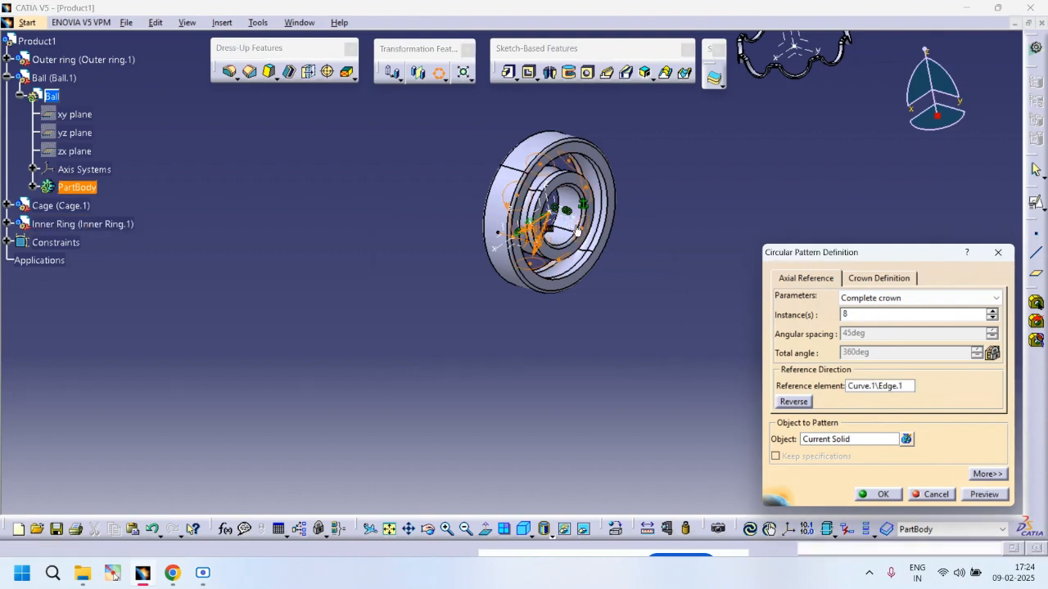
pyautogui.click(891, 500)
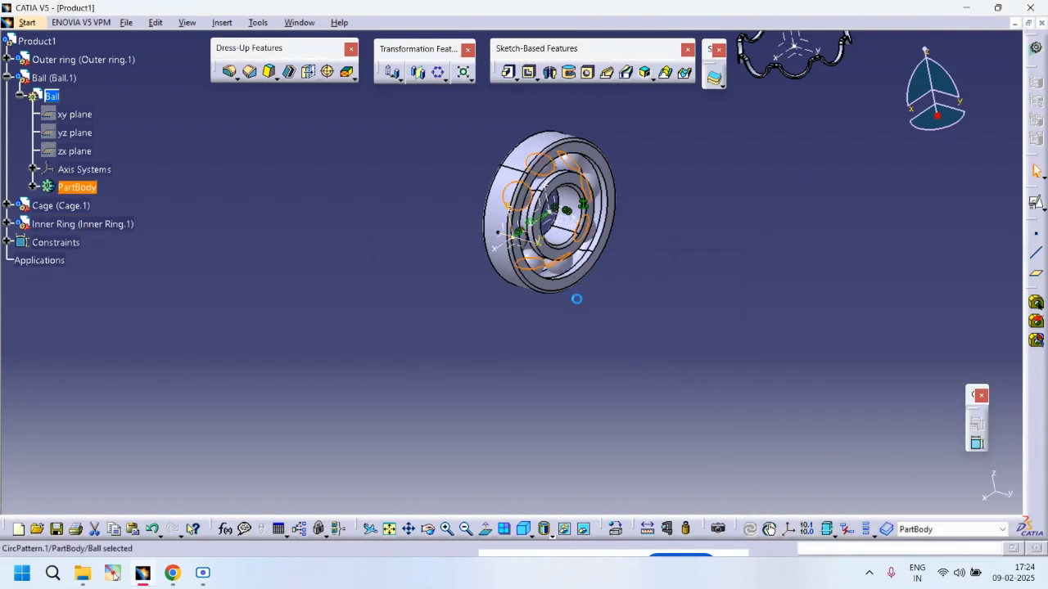
# Step: Return to the Product1 assembly and collapse the ball's tree branch
pyautogui.moveTo(591, 292); pyautogui.dragTo(418, 378, button='middle')
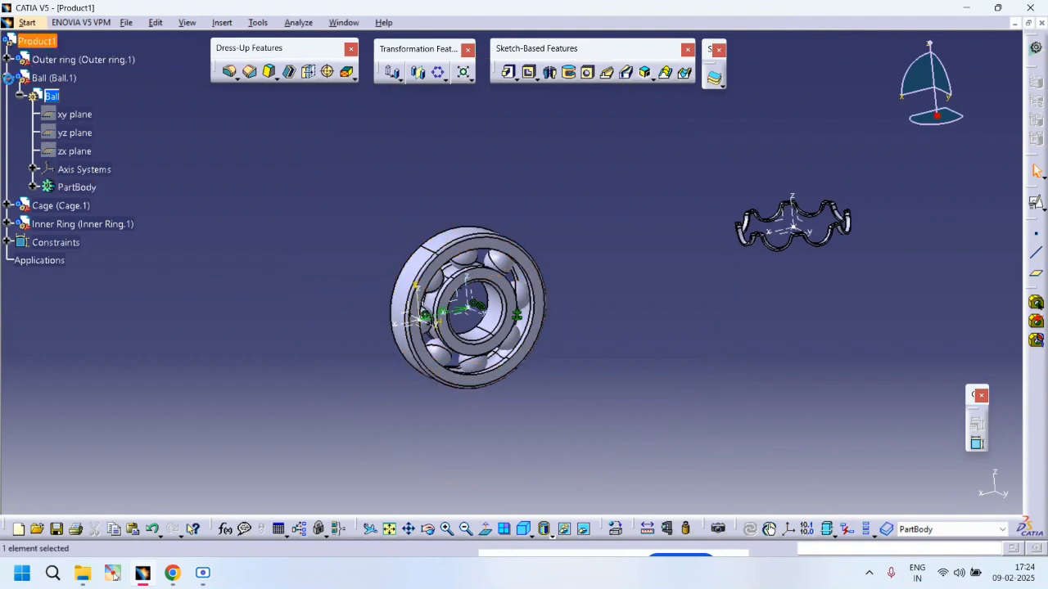
pyautogui.doubleClick(37, 40)
pyautogui.click(7, 78)
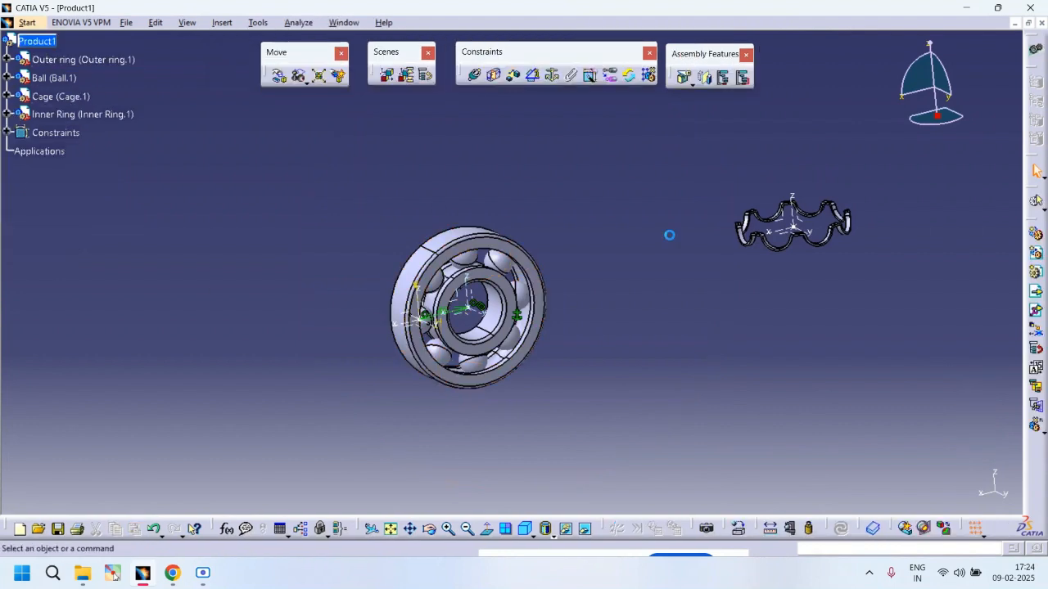
pyautogui.moveTo(672, 267); pyautogui.dragTo(647, 320, button='middle')
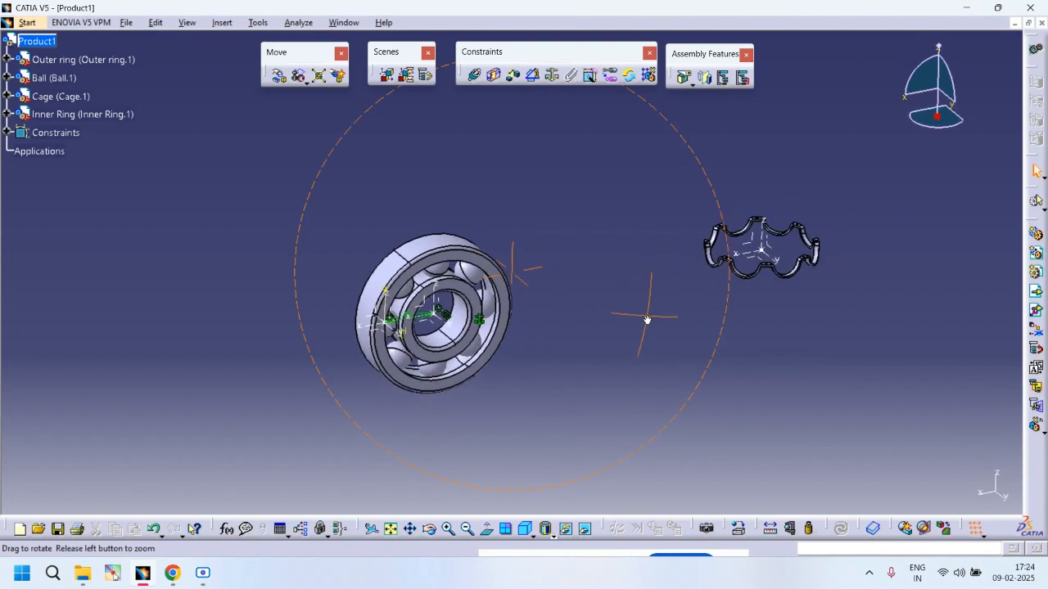
# Step: Make a plane of the cage coincident with a plane of the inner ring, same orientation
pyautogui.click(473, 76)
pyautogui.moveTo(646, 223); pyautogui.dragTo(731, 186, button='middle')
pyautogui.moveTo(869, 281); pyautogui.dragTo(494, 328, button='middle')
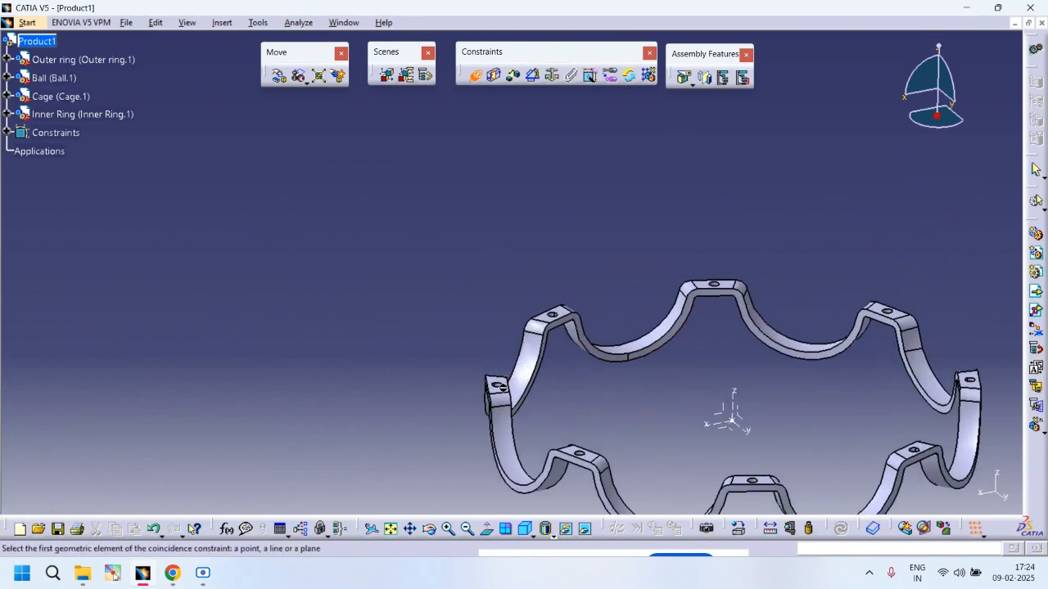
pyautogui.click(501, 386)
pyautogui.keyDown('ctrl'); pyautogui.moveTo(519, 368); pyautogui.dragTo(503, 475, button='middle'); pyautogui.keyUp('ctrl')
pyautogui.moveTo(425, 411); pyautogui.dragTo(629, 190, button='middle')
pyautogui.click(330, 323)
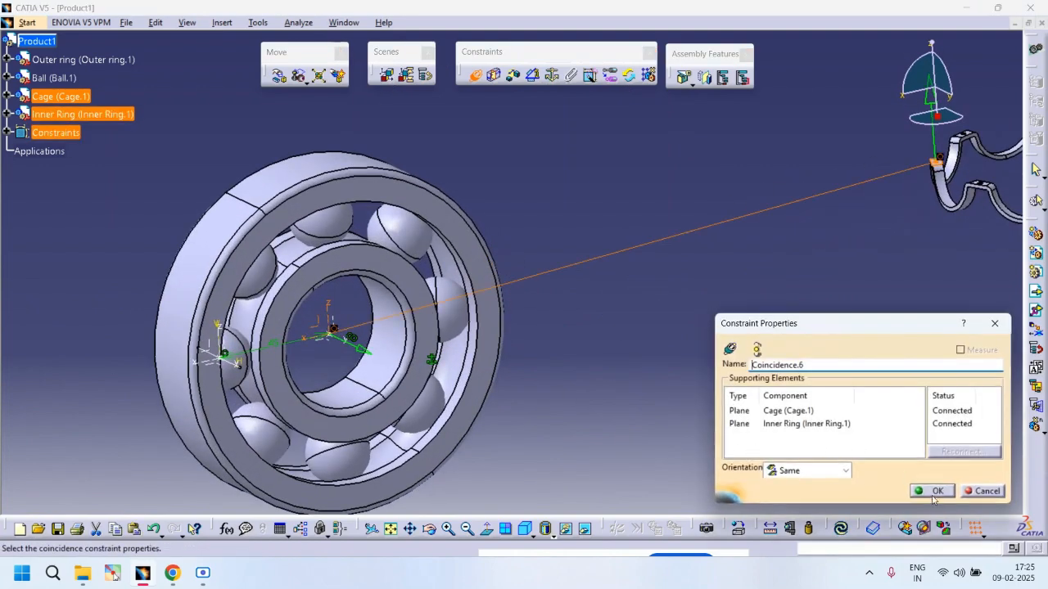
pyautogui.click(933, 491)
# Step: Confirm the cage-to-inner-ring coincidence, add a second coincidence between cage and inner ring planes with Same orientation, and update
pyautogui.moveTo(655, 323); pyautogui.dragTo(664, 398, button='middle')
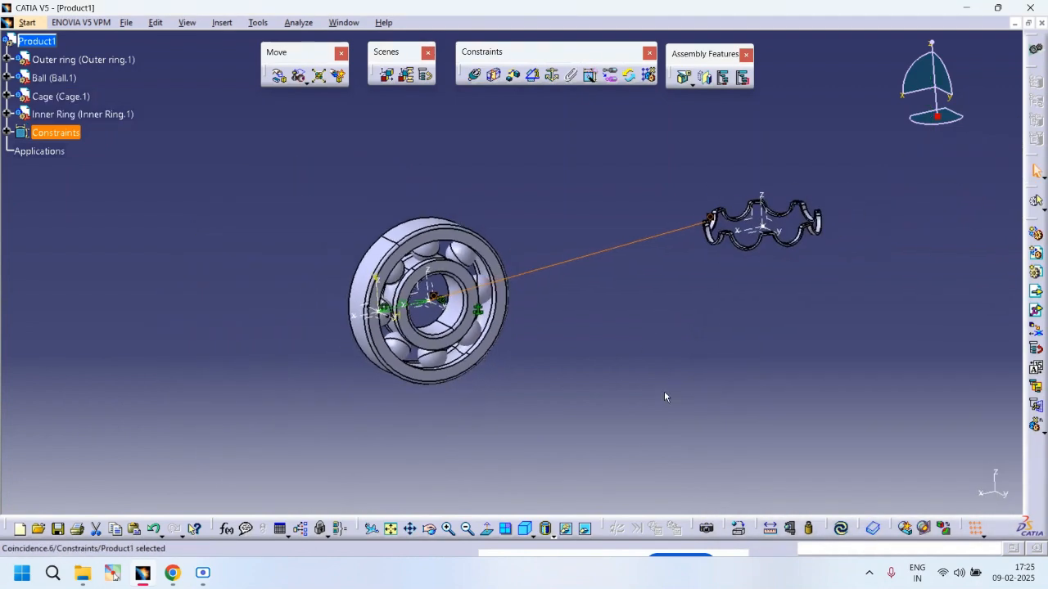
pyautogui.hotkey('ctrl', 'y')
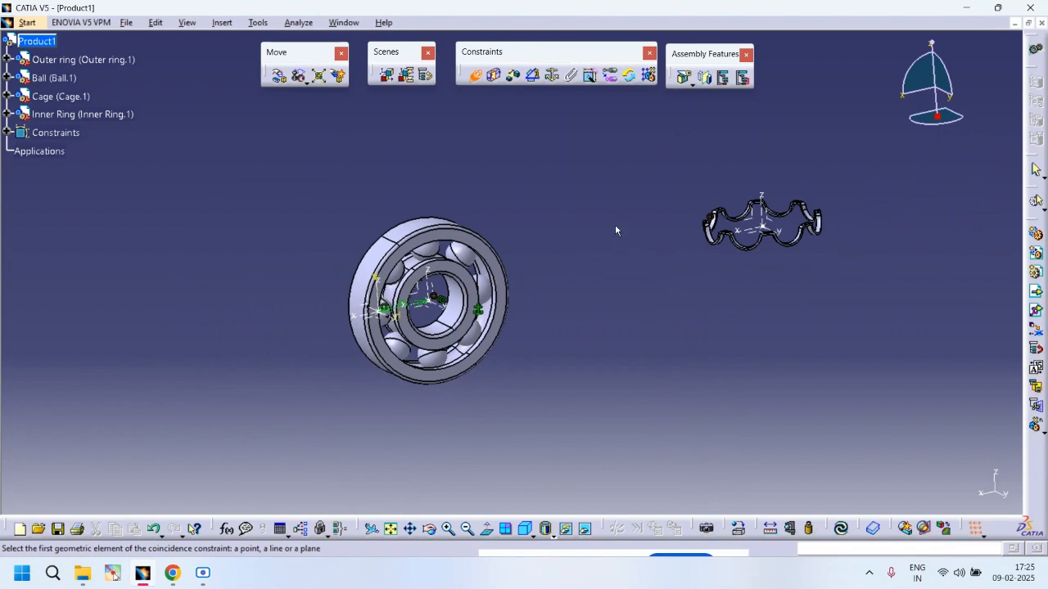
pyautogui.click(476, 76)
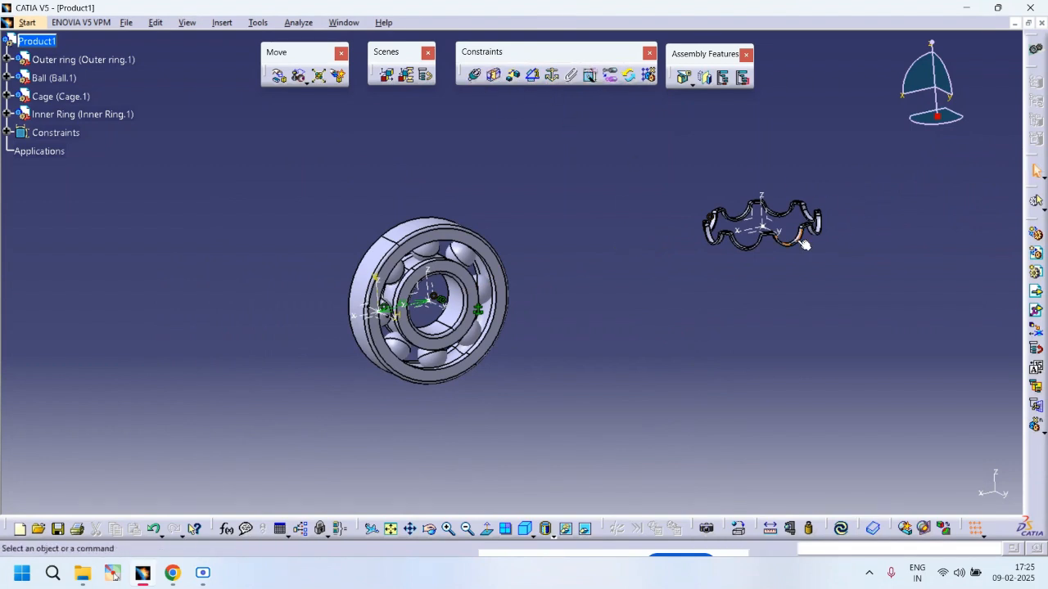
pyautogui.click(474, 76)
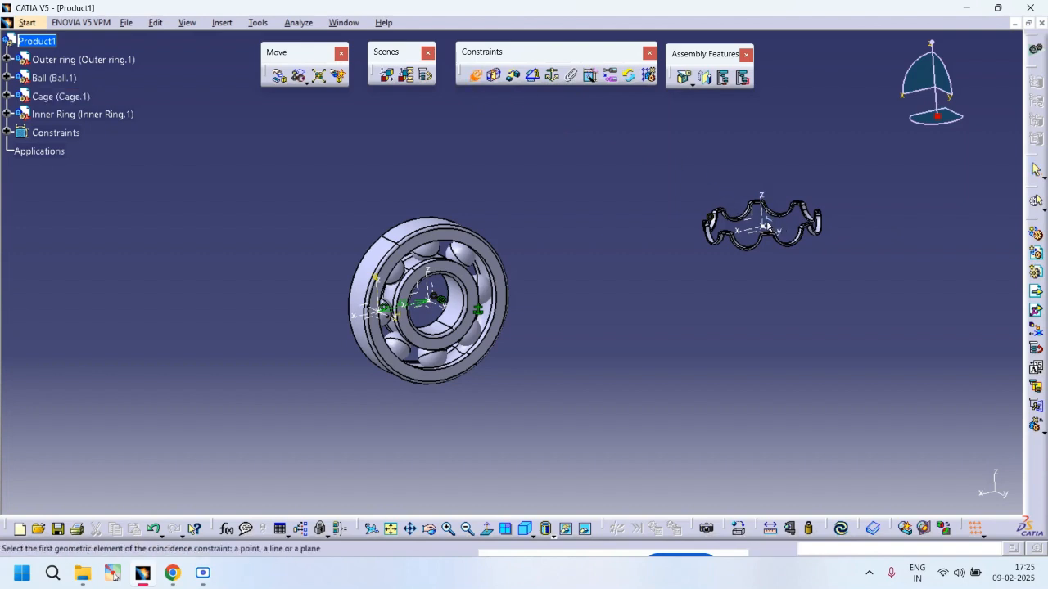
pyautogui.click(717, 247)
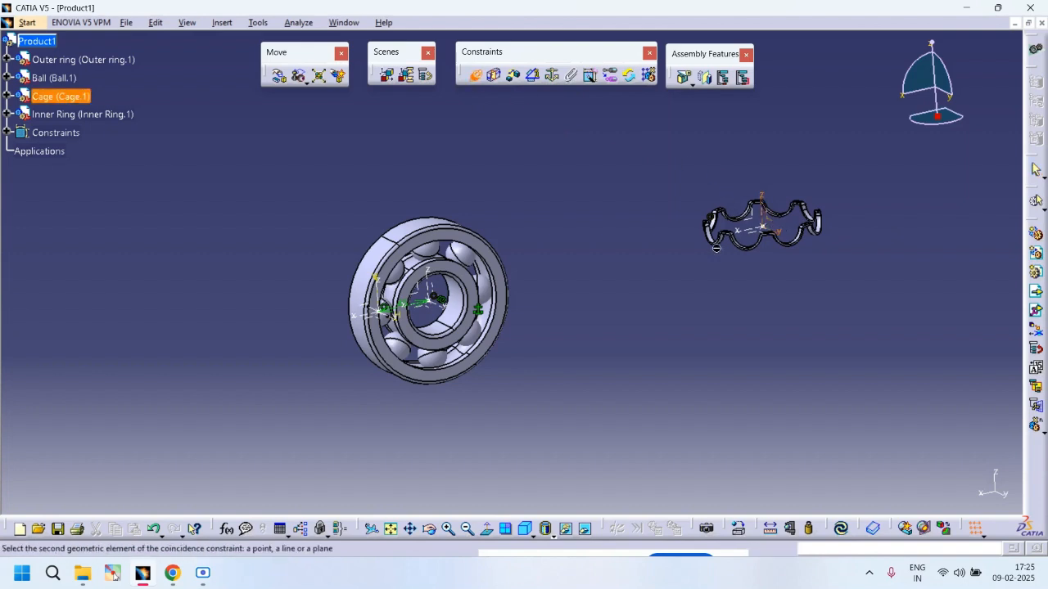
pyautogui.click(440, 295)
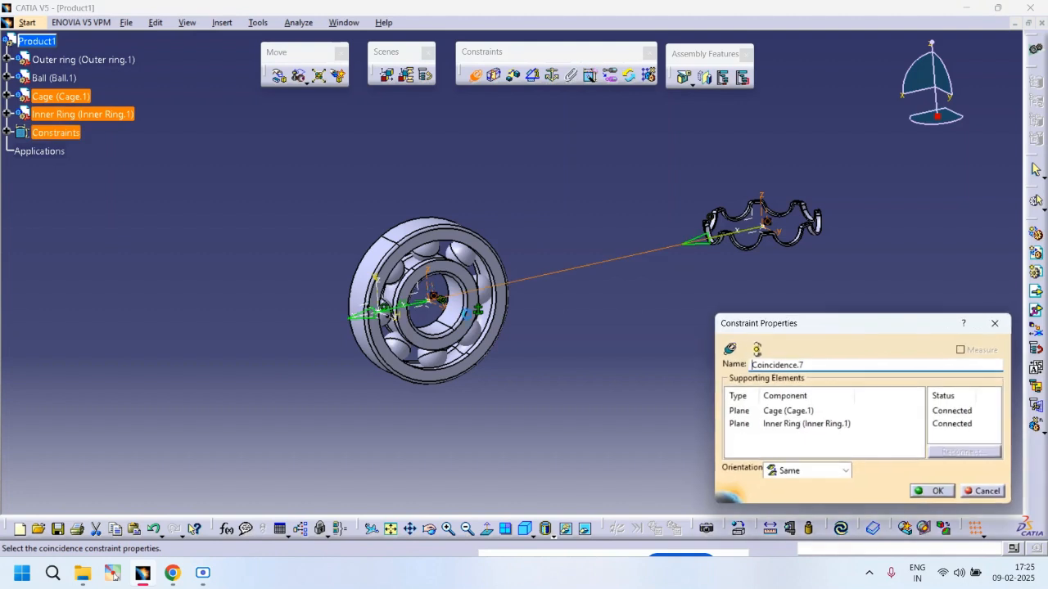
pyautogui.click(935, 491)
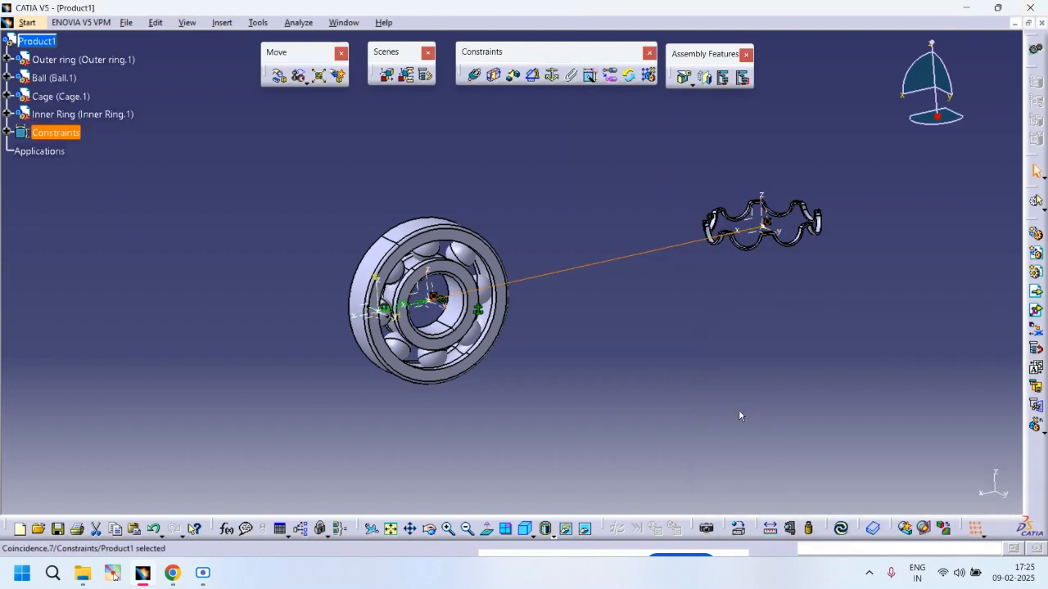
pyautogui.hotkey('ctrl', 'u')
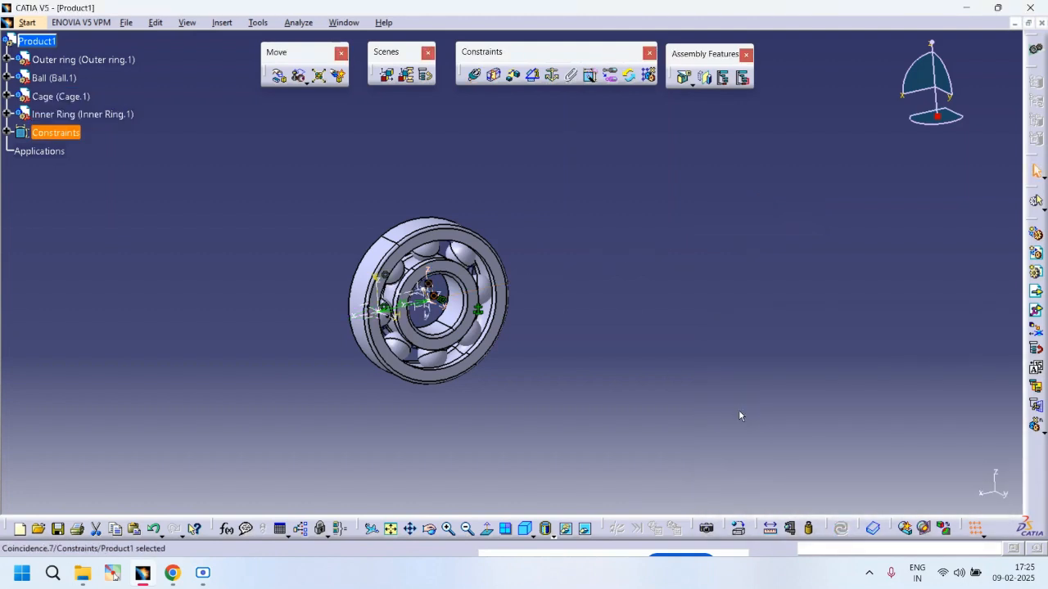
# Step: Rotate around the bearing and expand the Constraints branch to review the assembly constraints
pyautogui.moveTo(518, 326); pyautogui.dragTo(524, 417, button='middle')
pyautogui.moveTo(385, 305); pyautogui.dragTo(725, 131, button='middle')
pyautogui.moveTo(668, 272); pyautogui.dragTo(865, 128, button='middle')
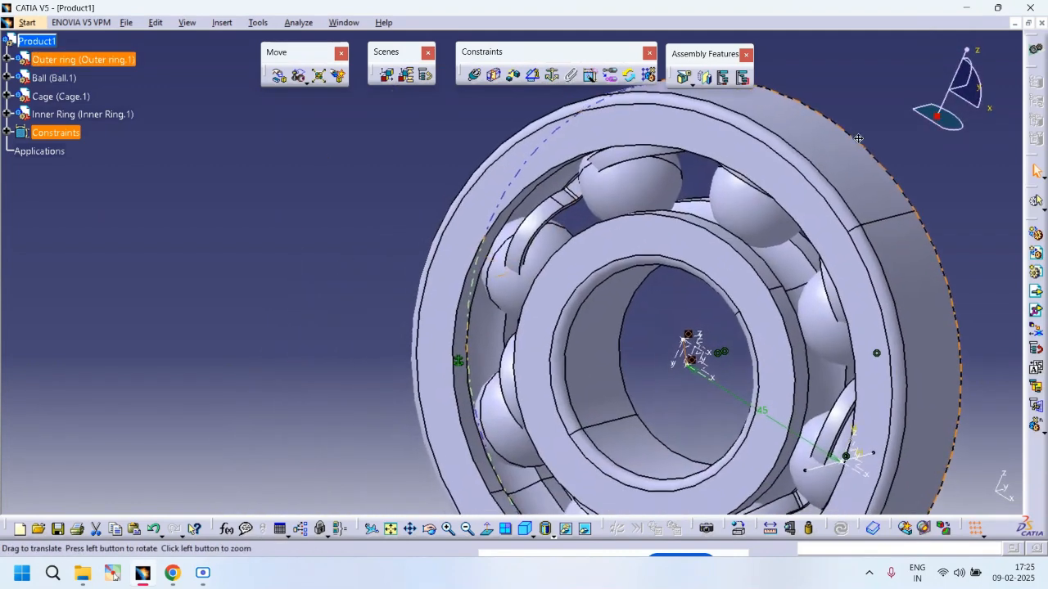
pyautogui.moveTo(741, 242); pyautogui.dragTo(356, 214, button='middle')
pyautogui.click(6, 132)
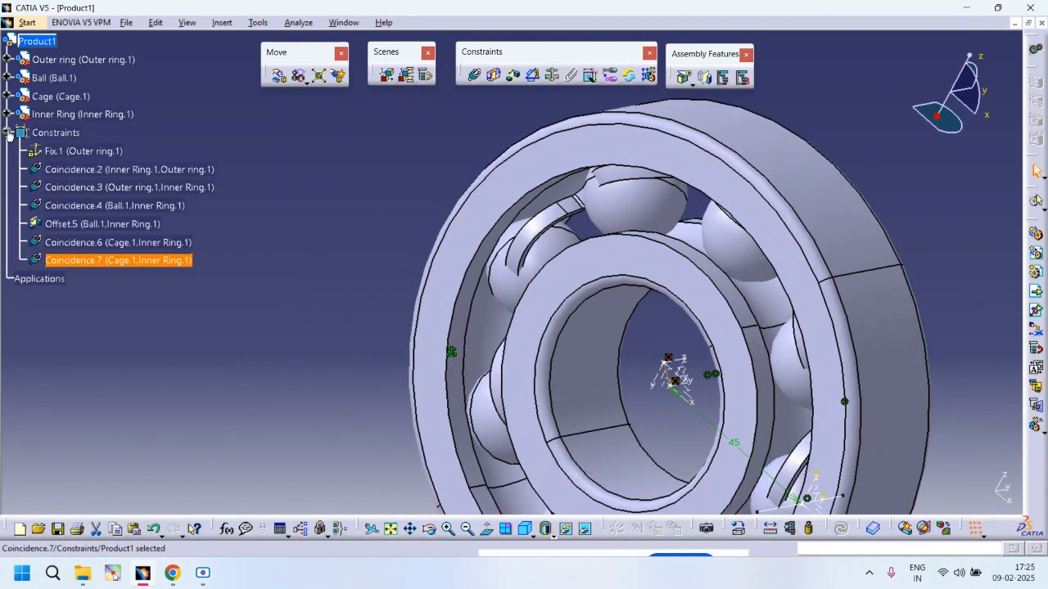
pyautogui.click(417, 312)
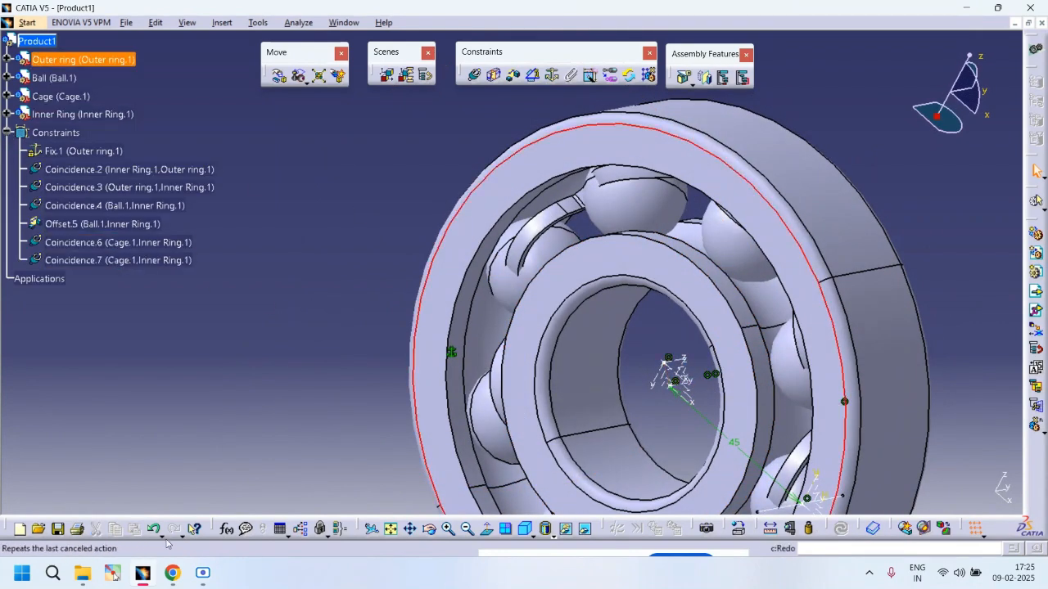
pyautogui.click(204, 573)
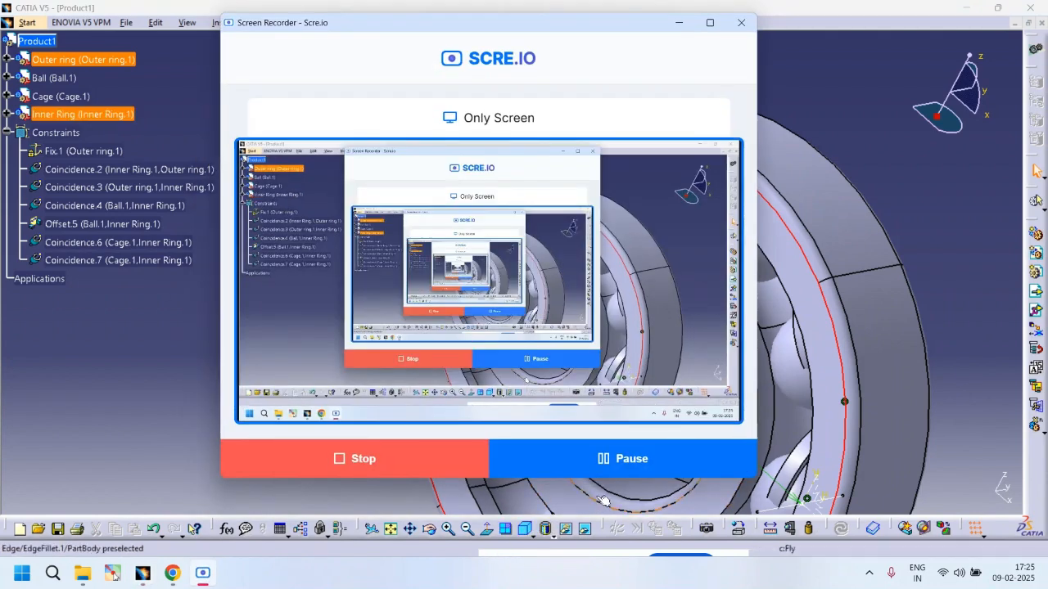
pyautogui.click(641, 464)
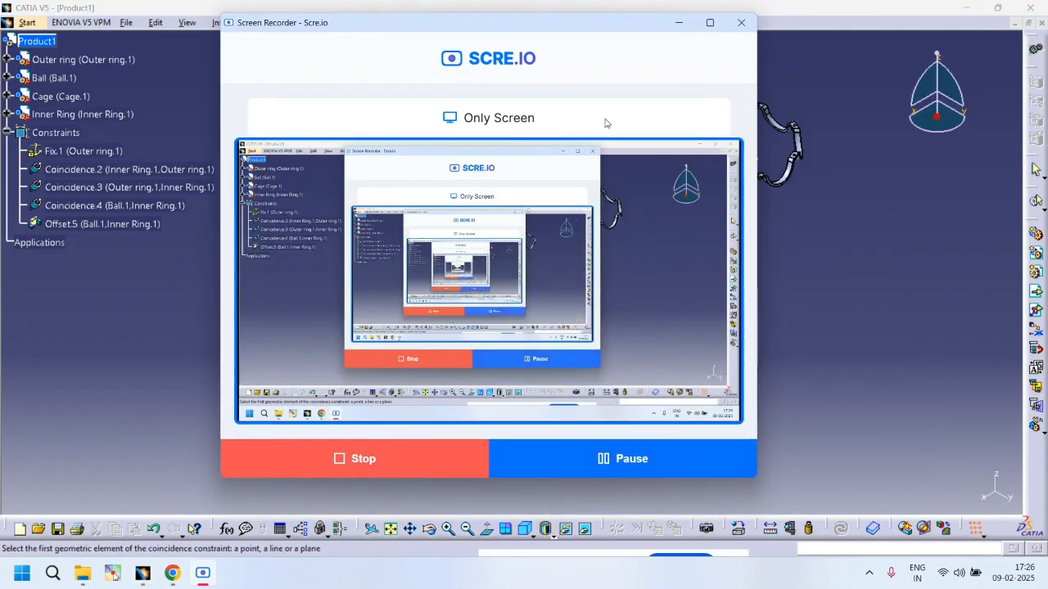
pyautogui.click(677, 25)
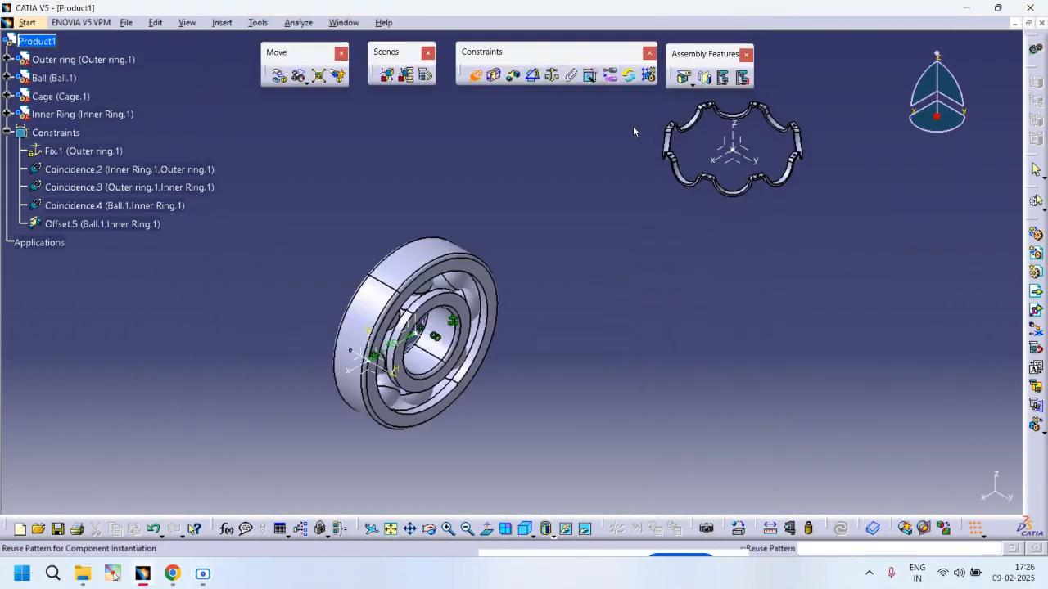
# Step: Make the cage's XY plane coincident with the inner ring's ZX plane, same orientation, and update the assembly
pyautogui.click(741, 167)
pyautogui.moveTo(652, 273)
pyautogui.mouseDown(button='middle')
pyautogui.moveTo(644, 284)
pyautogui.moveTo(651, 265)
pyautogui.mouseUp(button='middle')
pyautogui.moveTo(607, 360); pyautogui.dragTo(696, 172, button='middle')
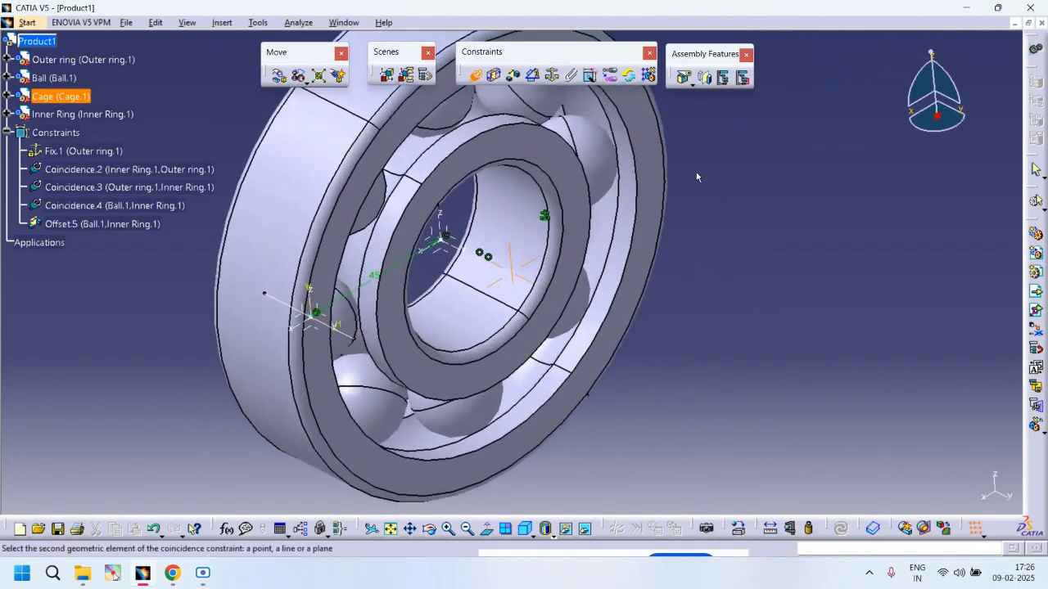
pyautogui.click(442, 237)
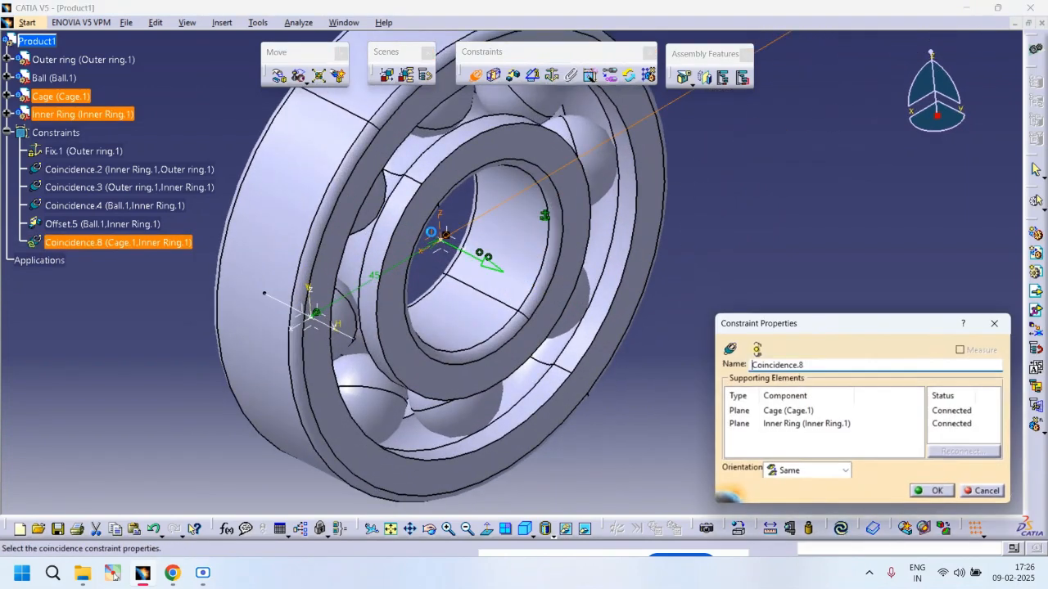
pyautogui.click(934, 491)
pyautogui.moveTo(708, 310); pyautogui.dragTo(698, 380, button='middle')
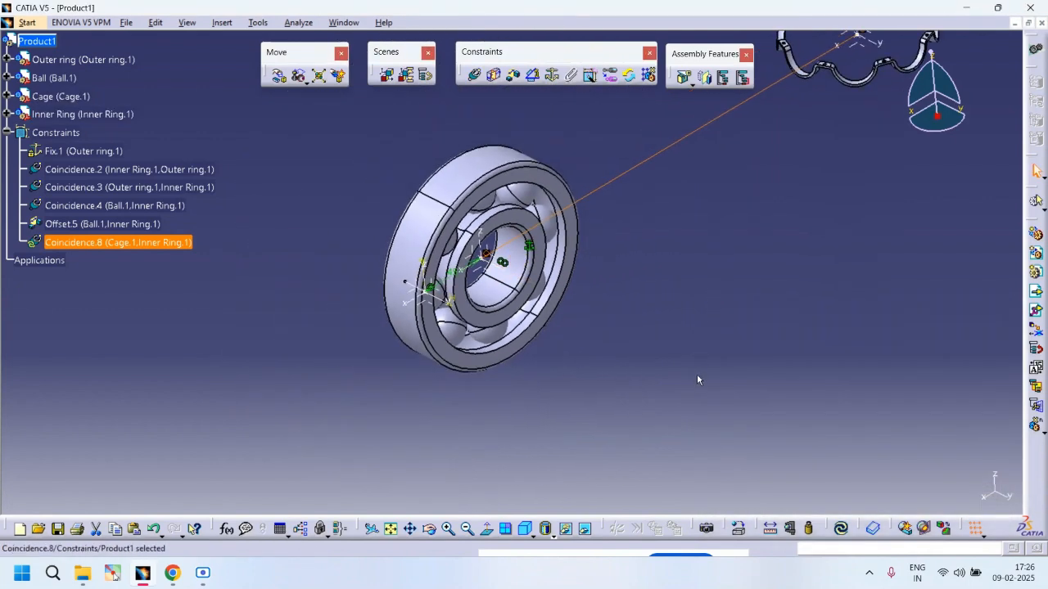
pyautogui.hotkey('ctrl', 'u')
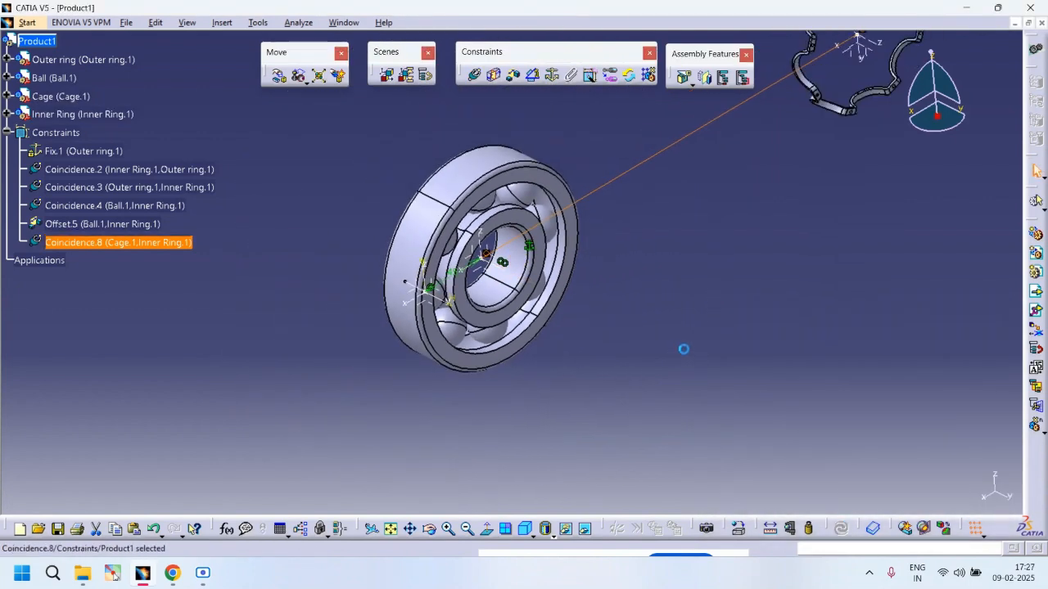
# Step: Make another cage plane coincident with an inner ring plane, same orientation, and update the assembly
pyautogui.moveTo(669, 328); pyautogui.dragTo(711, 336, button='middle')
pyautogui.moveTo(826, 399); pyautogui.dragTo(713, 316, button='middle')
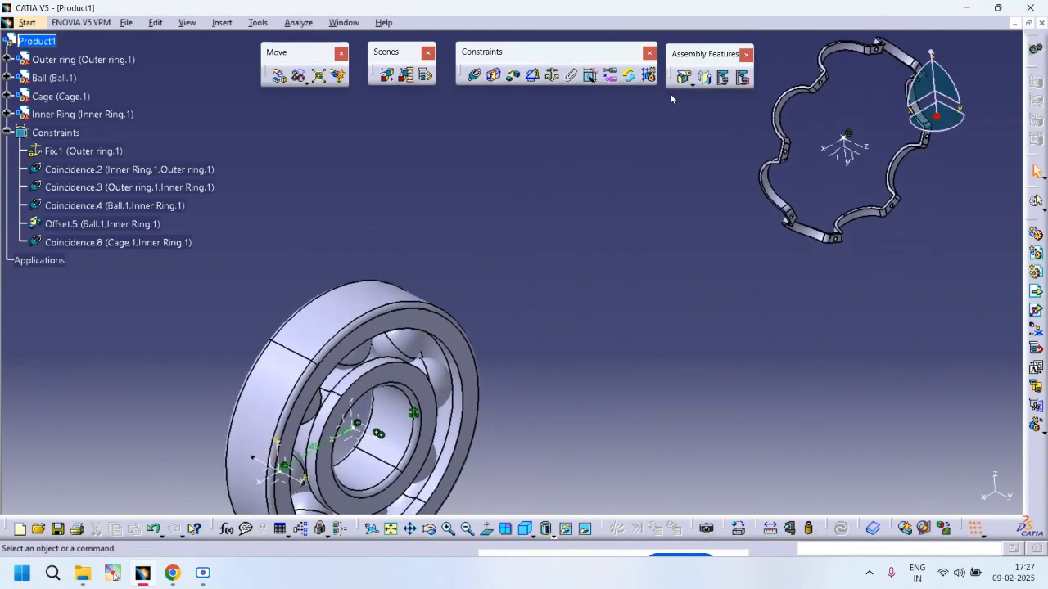
pyautogui.moveTo(784, 241); pyautogui.dragTo(660, 209, button='middle')
pyautogui.click(749, 179)
pyautogui.click(395, 344)
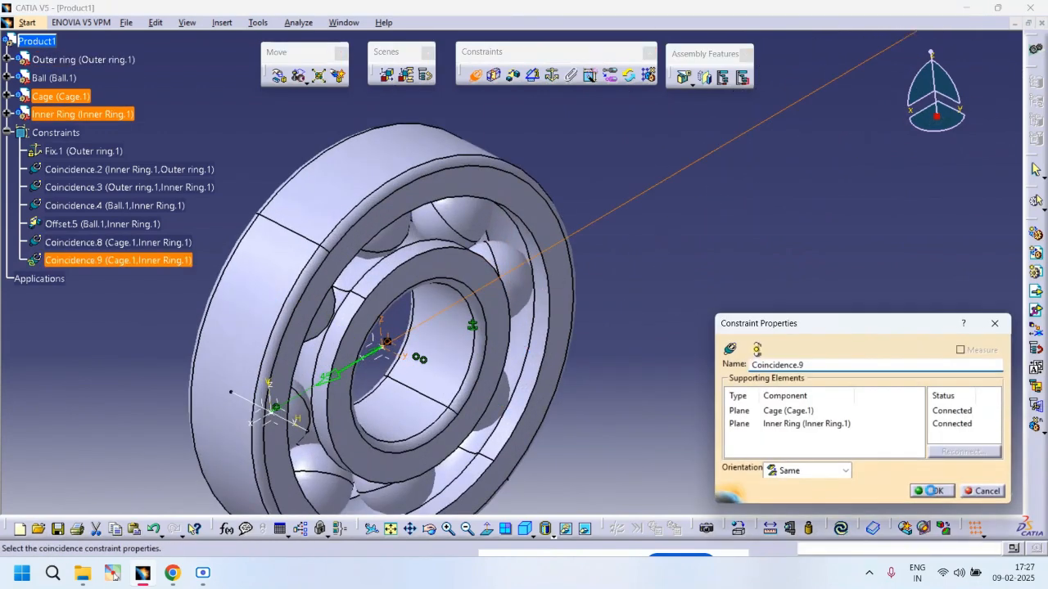
pyautogui.click(933, 492)
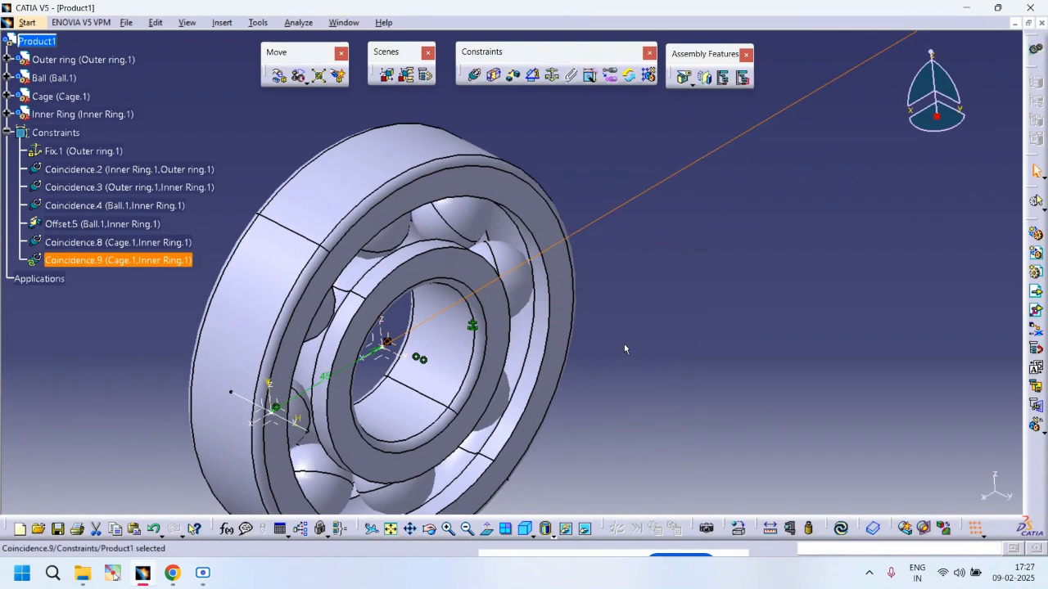
pyautogui.hotkey('ctrl', 'u')
# Step: Delete the earlier cage-to-inner-ring coincidence constraint from the tree
pyautogui.moveTo(624, 351); pyautogui.dragTo(606, 411, button='middle')
pyautogui.moveTo(293, 346); pyautogui.dragTo(560, 349, button='middle')
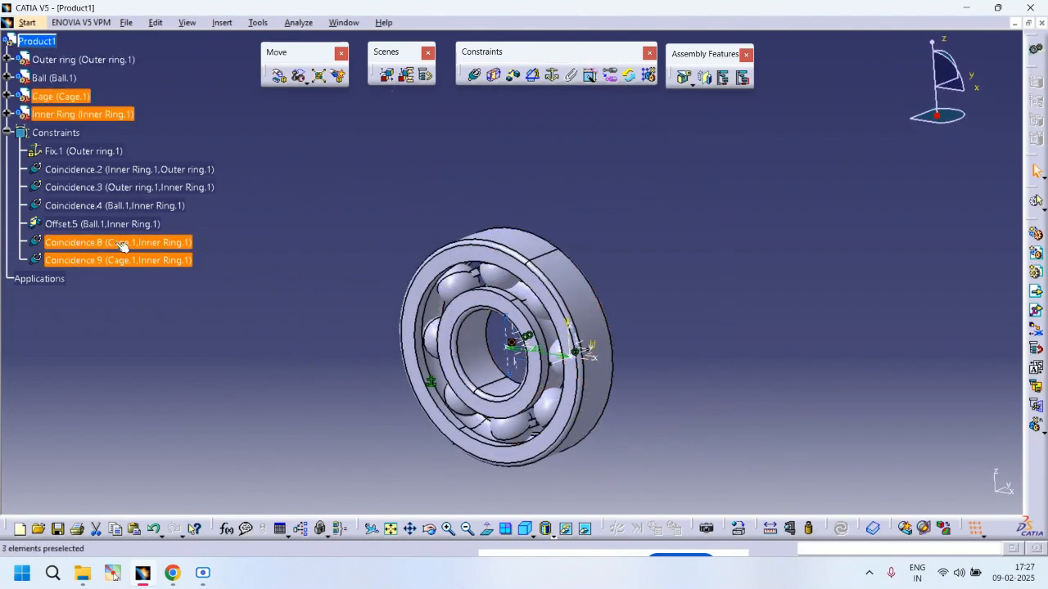
pyautogui.press('Delete')
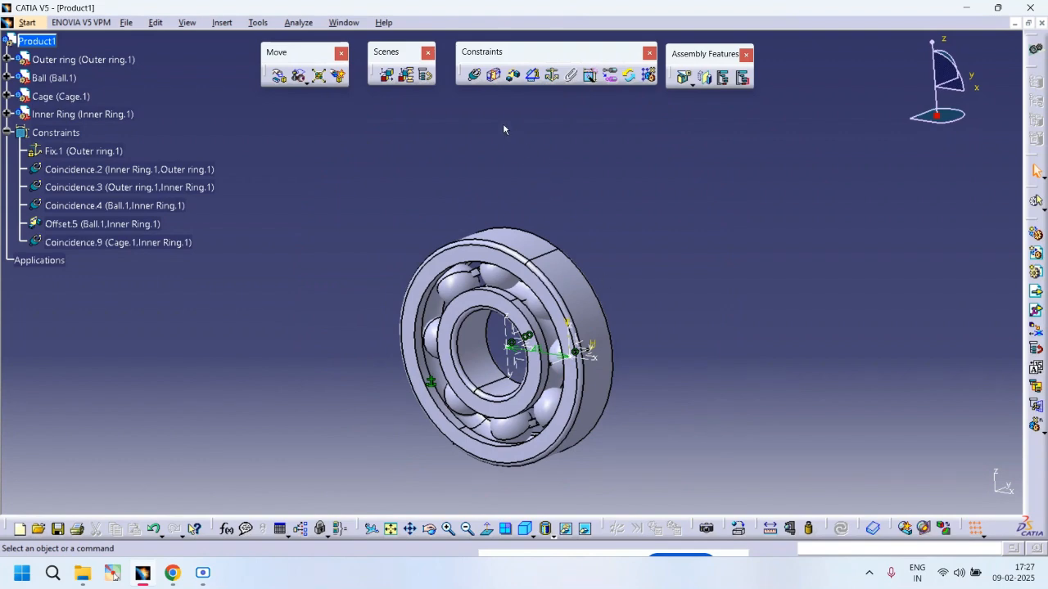
# Step: Make a cage face coincident with an inner ring plane, same orientation, and update the assembly
pyautogui.moveTo(548, 288); pyautogui.dragTo(565, 225, button='middle')
pyautogui.moveTo(727, 267); pyautogui.dragTo(403, 186, button='middle')
pyautogui.click(476, 77)
pyautogui.click(422, 210)
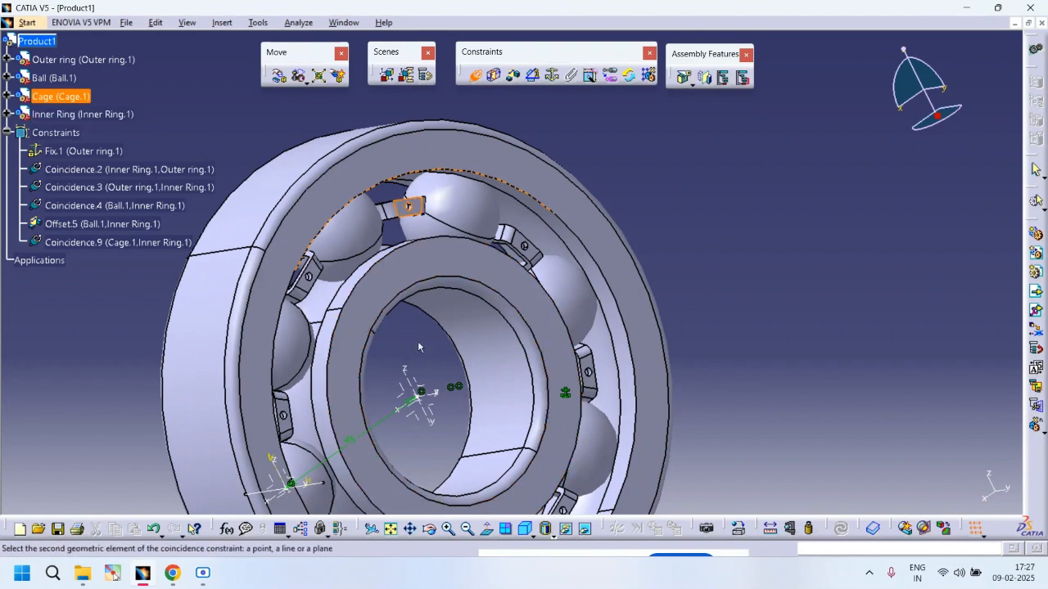
pyautogui.click(410, 390)
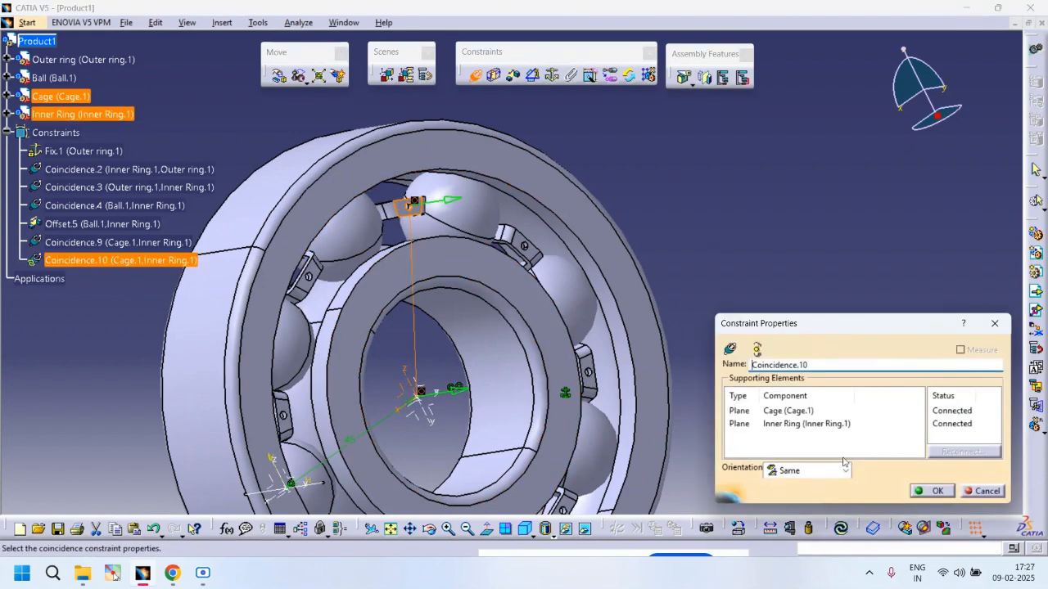
pyautogui.click(934, 491)
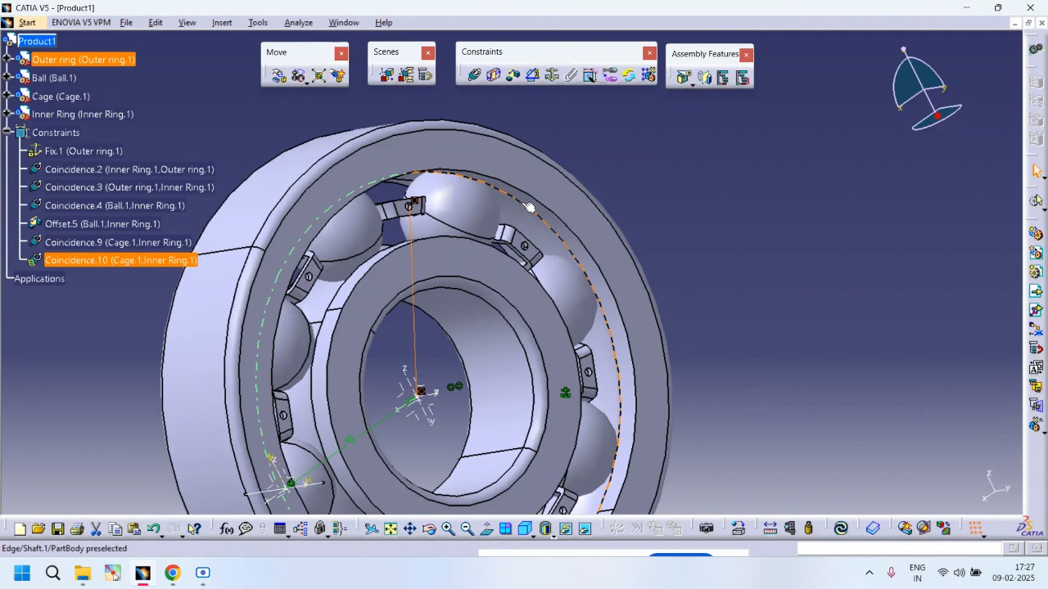
pyautogui.hotkey('ctrl', 'u')
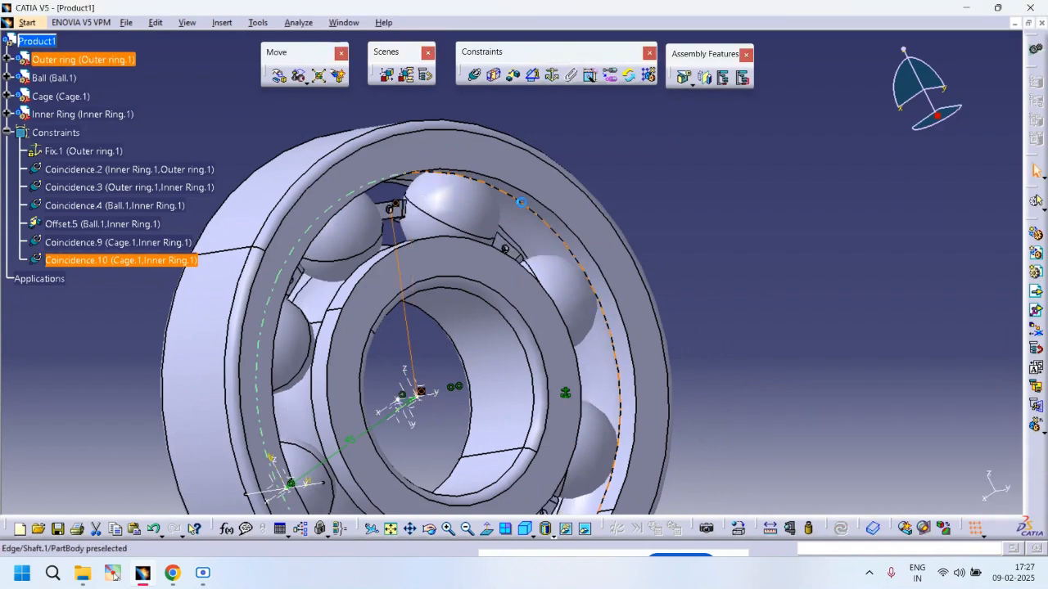
# Step: Insert the Cage part from the Bearing Parts folder as a second existing component
pyautogui.moveTo(444, 201); pyautogui.dragTo(532, 178, button='middle')
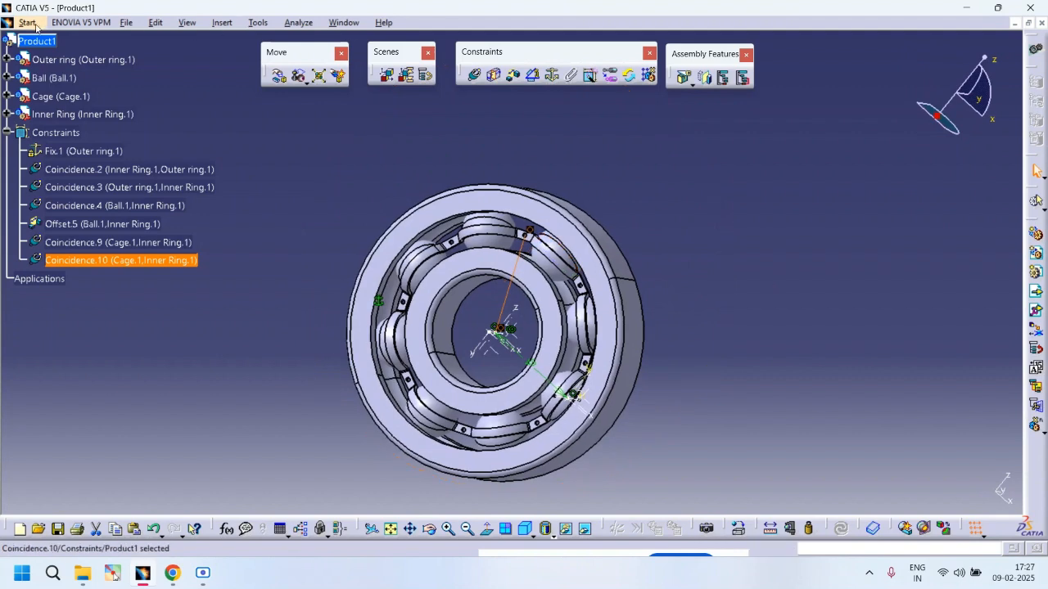
pyautogui.click(59, 44)
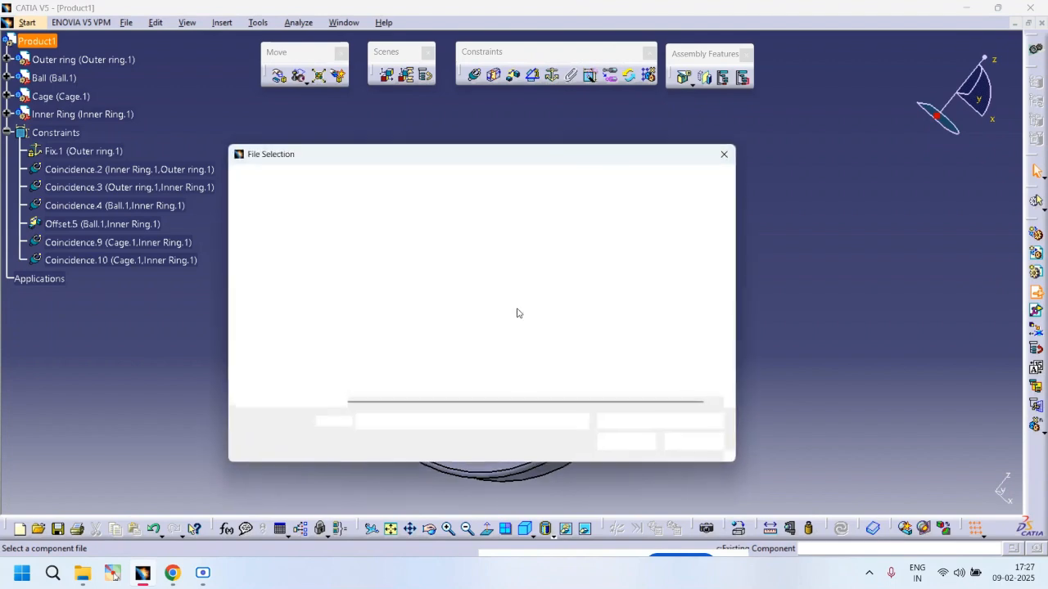
pyautogui.click(383, 276)
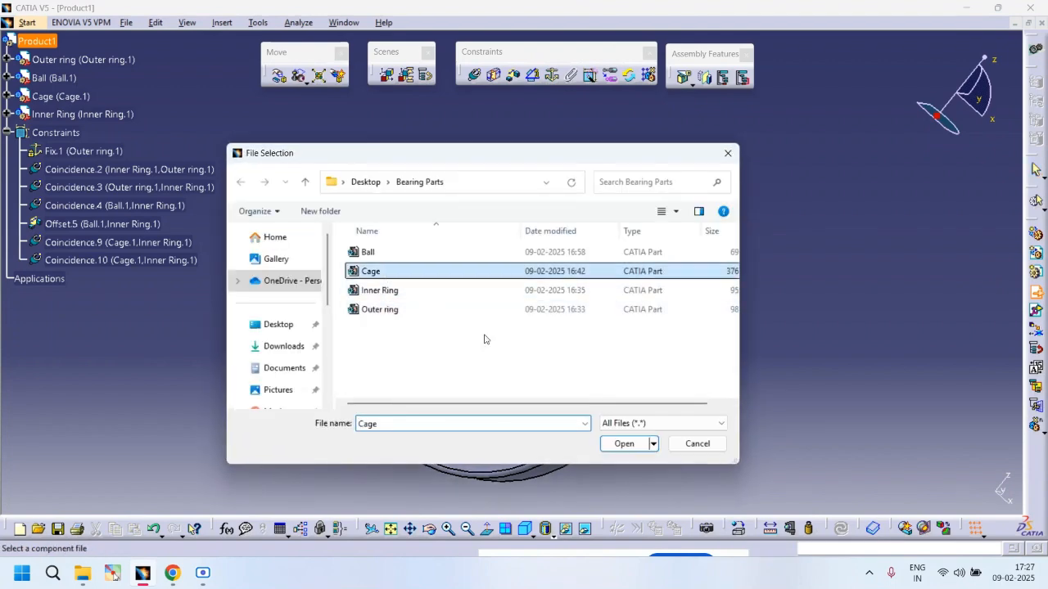
pyautogui.click(629, 443)
# Step: Make a plane of the second cage coincident with a plane of the first cage, same orientation, and update
pyautogui.moveTo(614, 270); pyautogui.dragTo(320, 329, button='middle')
pyautogui.moveTo(696, 323); pyautogui.dragTo(595, 352, button='middle')
pyautogui.moveTo(641, 275); pyautogui.dragTo(696, 205, button='middle')
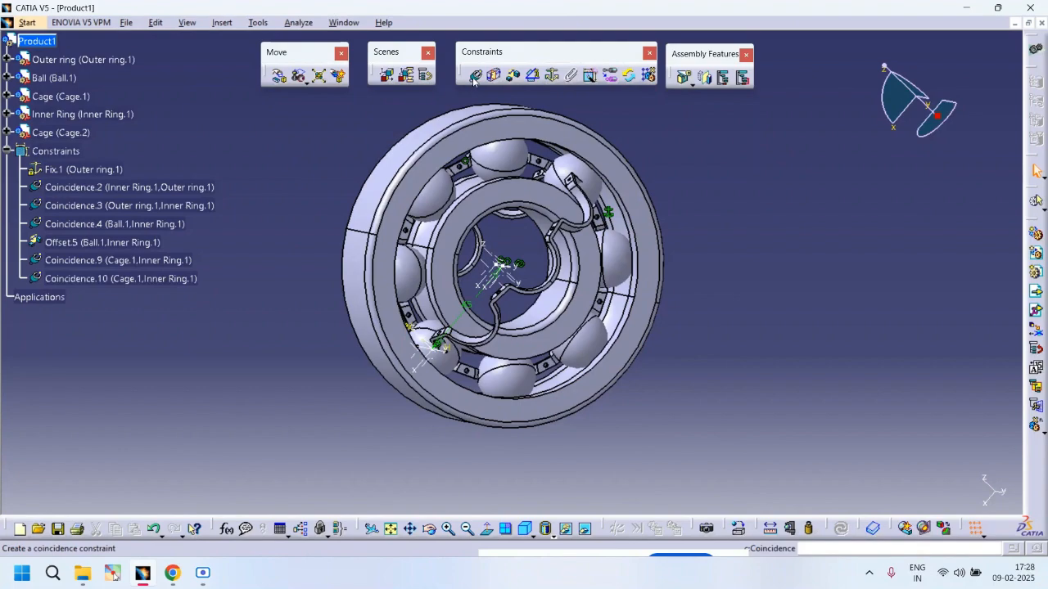
pyautogui.moveTo(507, 219); pyautogui.dragTo(478, 272, button='middle')
pyautogui.moveTo(416, 253); pyautogui.dragTo(631, 302, button='middle')
pyautogui.click(628, 305)
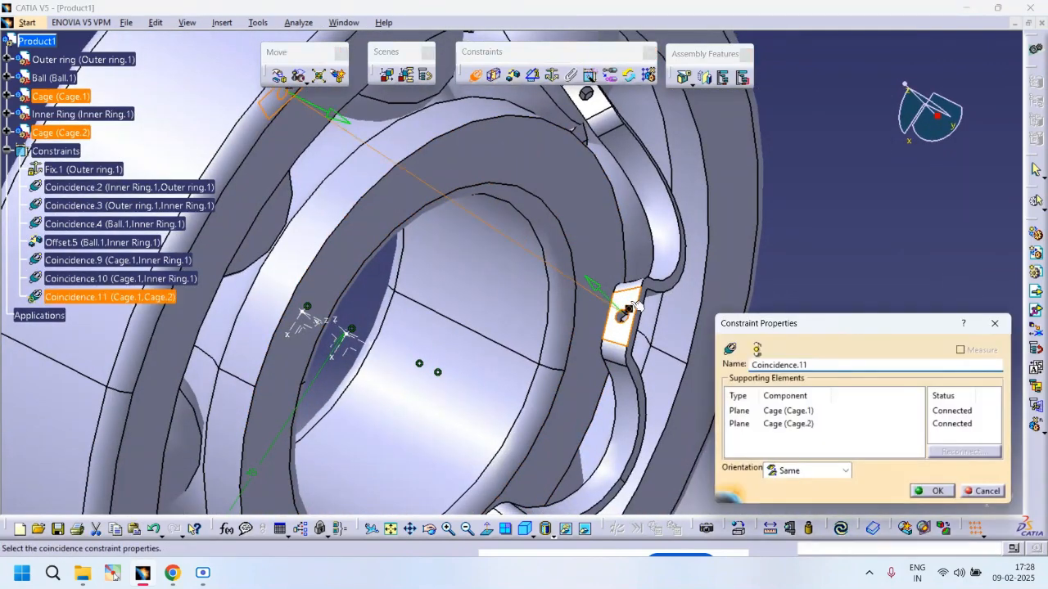
pyautogui.click(918, 491)
pyautogui.moveTo(661, 363); pyautogui.dragTo(652, 436, button='middle')
pyautogui.hotkey('ctrl', 'u')
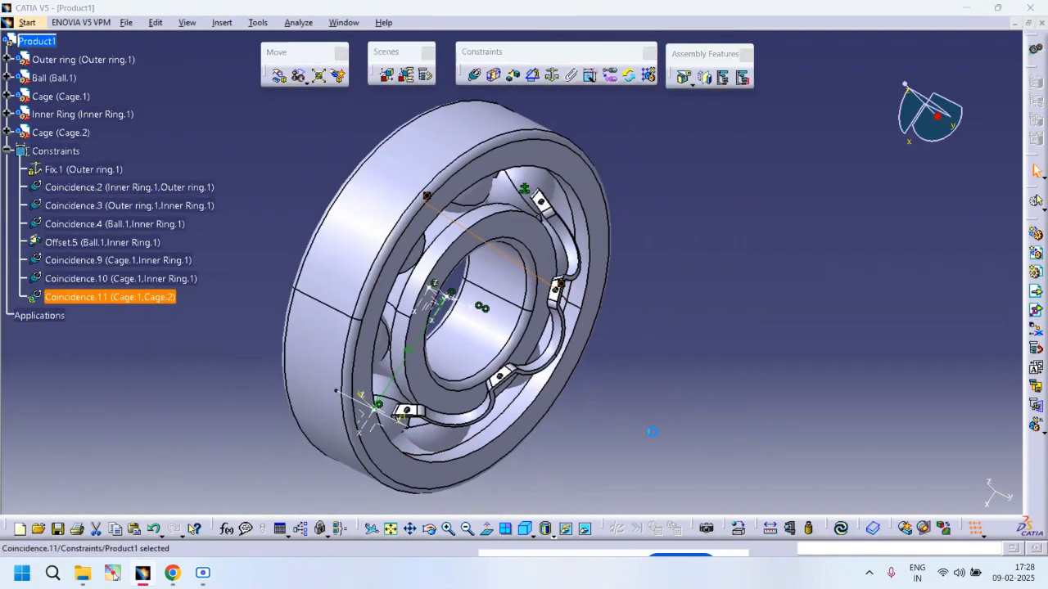
# Step: Make an axis of the second cage coincident with an axis of the first cage and update the assembly
pyautogui.moveTo(611, 379); pyautogui.dragTo(502, 325, button='middle')
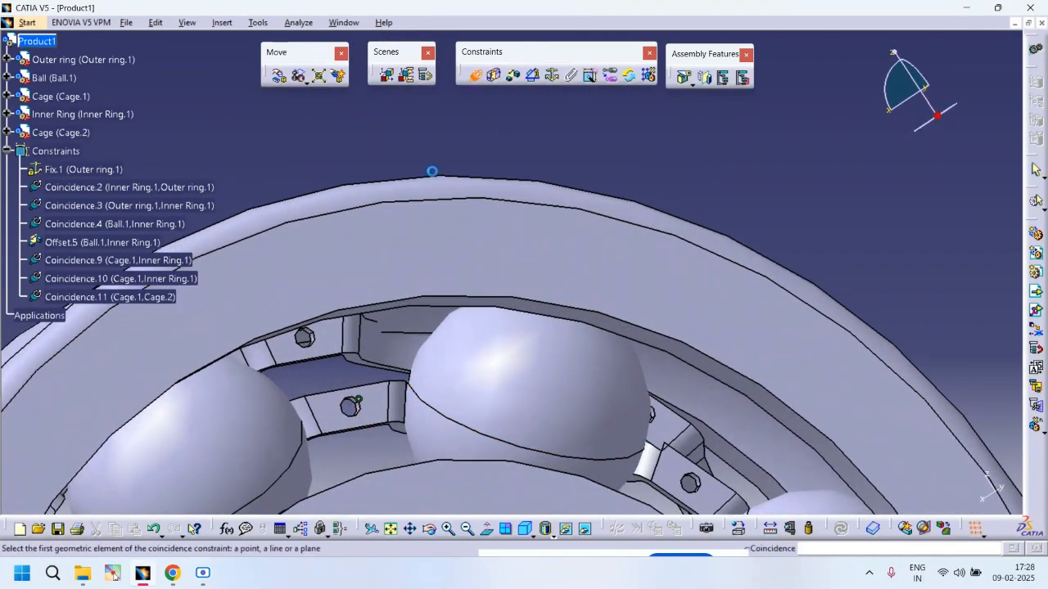
pyautogui.moveTo(347, 409); pyautogui.dragTo(363, 329, button='middle')
pyautogui.moveTo(196, 438); pyautogui.dragTo(671, 333, button='middle')
pyautogui.click(514, 316)
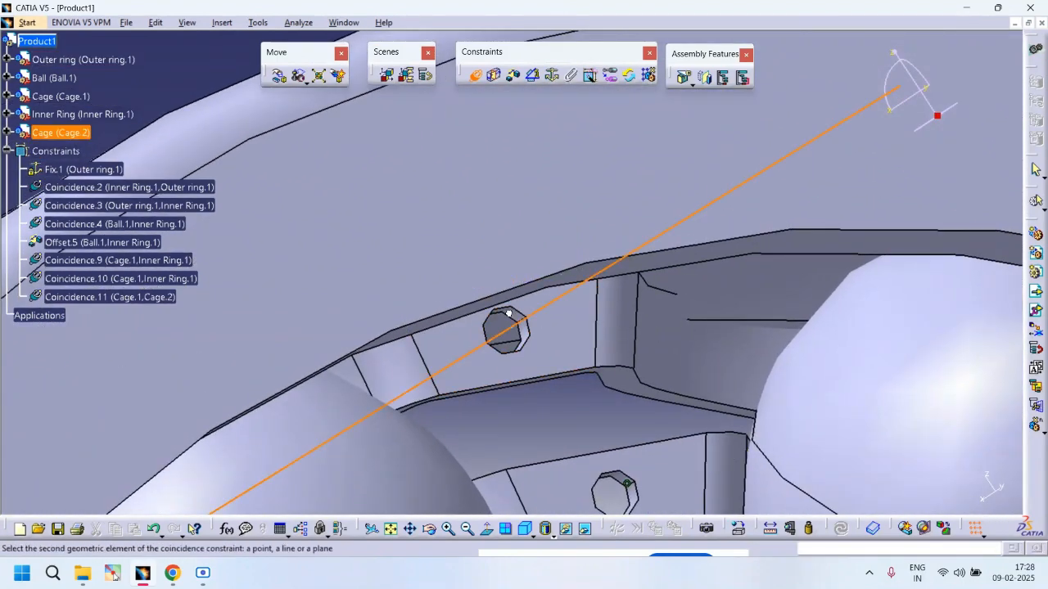
pyautogui.click(628, 483)
pyautogui.moveTo(628, 485); pyautogui.dragTo(641, 588, button='middle')
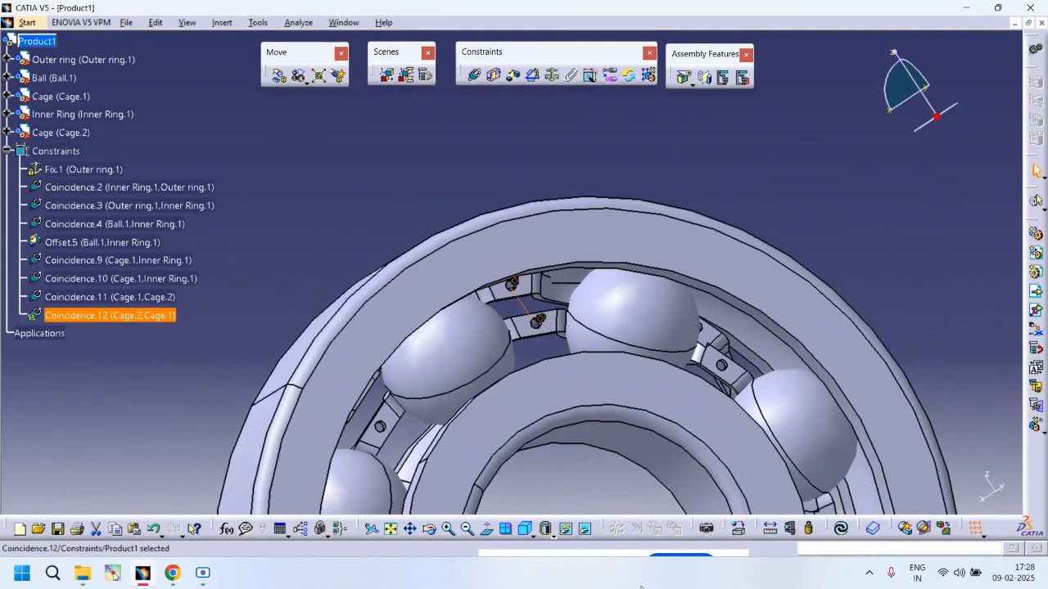
pyautogui.hotkey('ctrl', 'u')
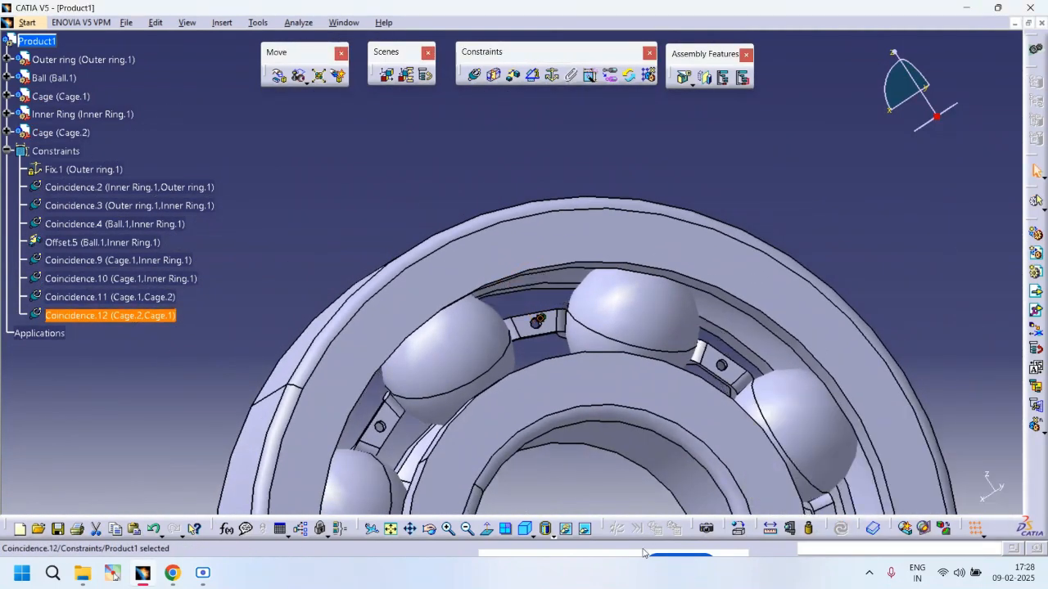
# Step: Edit the Coincidence.11 constraint between the two cages, set its orientation to Opposite, and update the assembly
pyautogui.moveTo(696, 398); pyautogui.dragTo(647, 491, button='middle')
pyautogui.moveTo(544, 365); pyautogui.dragTo(630, 447, button='middle')
pyautogui.moveTo(551, 333); pyautogui.dragTo(696, 398, button='middle')
pyautogui.moveTo(468, 335); pyautogui.dragTo(624, 398, button='middle')
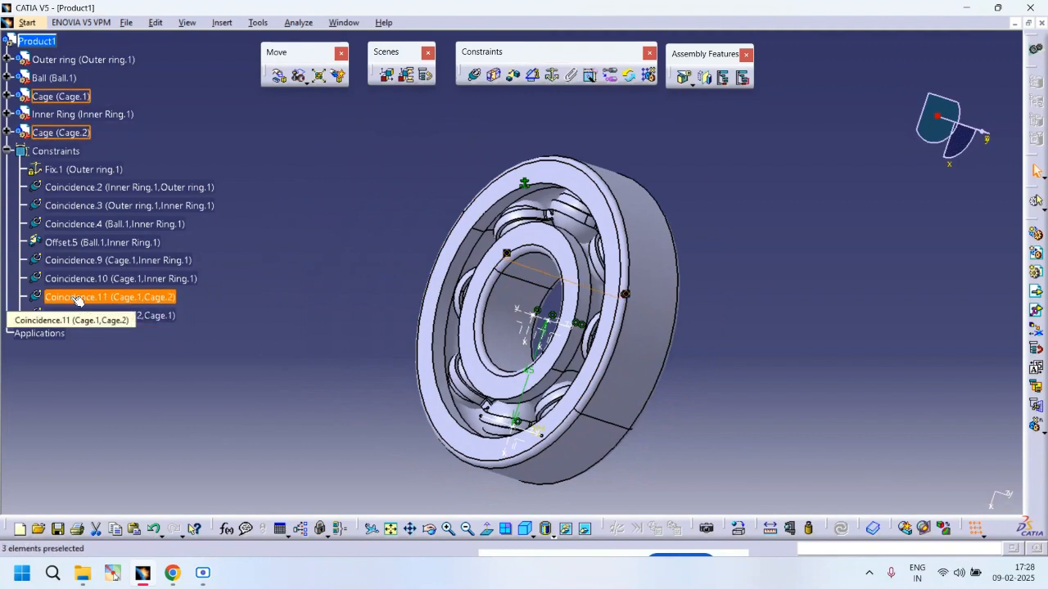
pyautogui.doubleClick(78, 298)
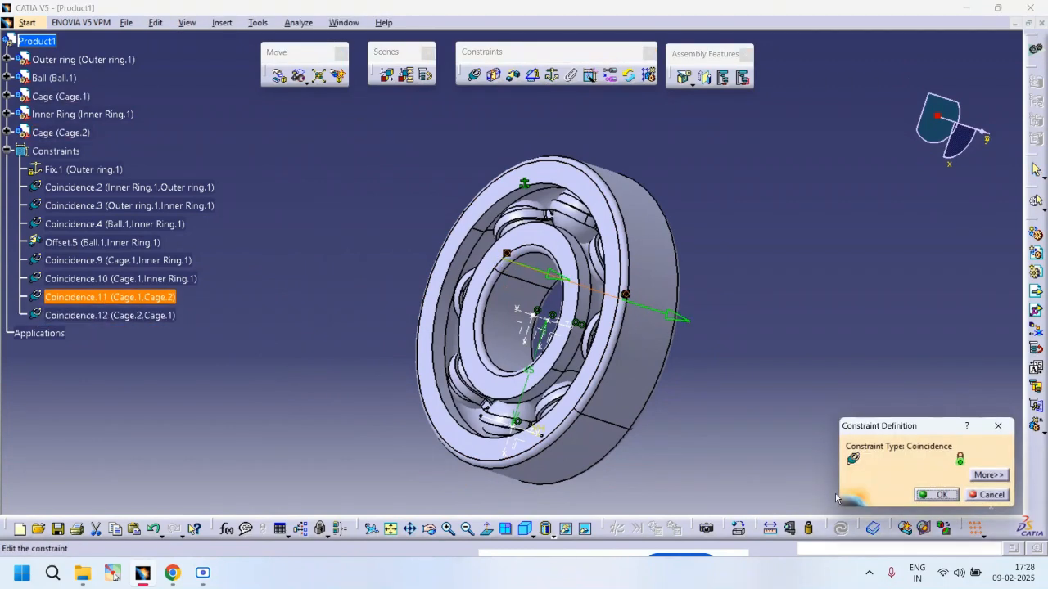
pyautogui.click(987, 475)
pyautogui.click(662, 429)
pyautogui.click(645, 473)
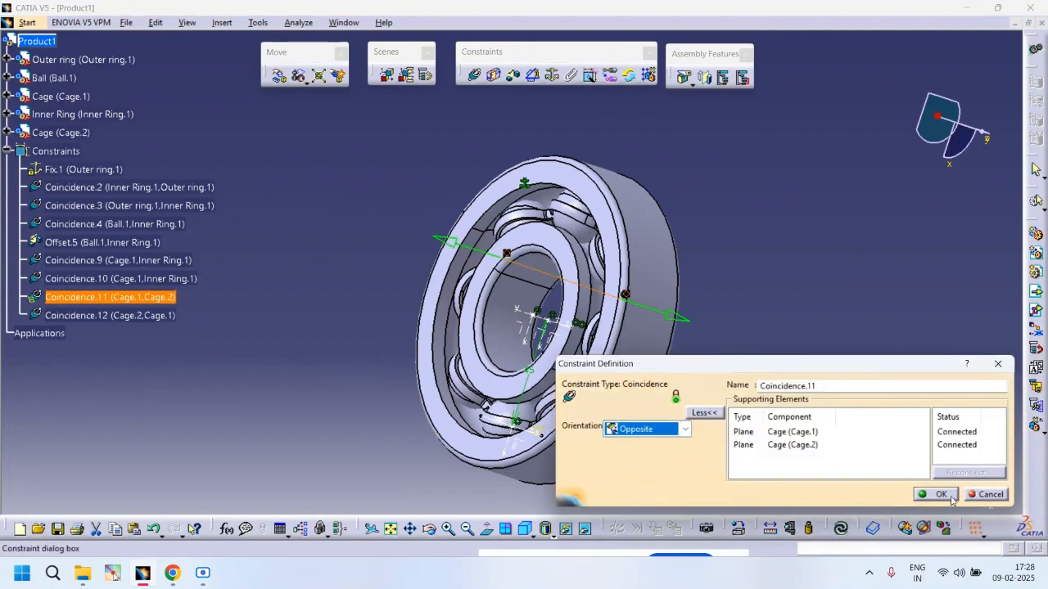
pyautogui.click(941, 494)
pyautogui.moveTo(760, 368); pyautogui.dragTo(451, 287, button='middle')
pyautogui.hotkey('ctrl', 'u')
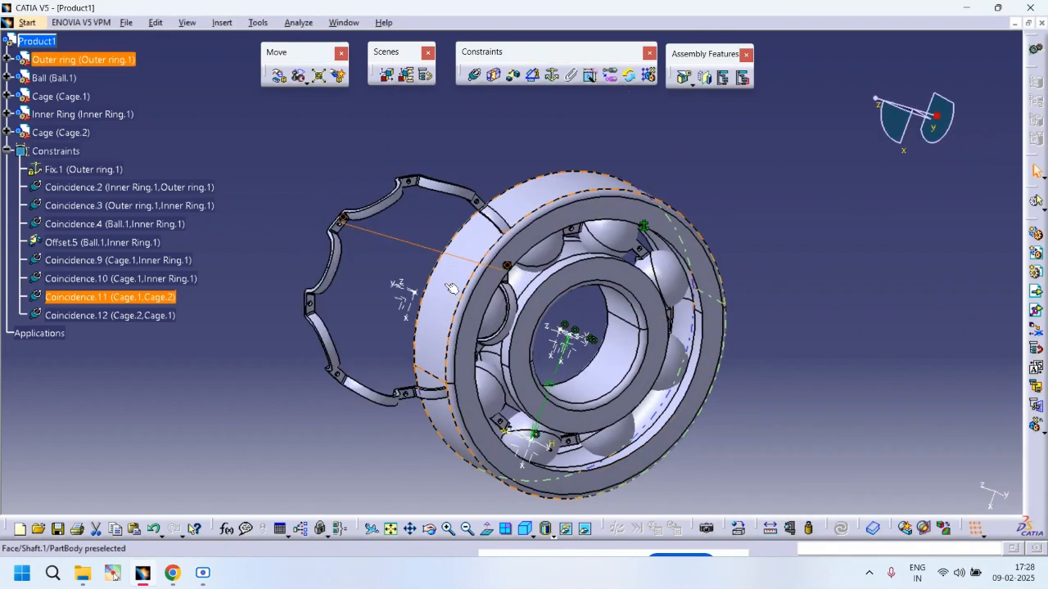
# Step: Make a plane of the second cage coincident with an inner ring plane, opposite orientation, update, and close the diagnosis
pyautogui.moveTo(381, 220); pyautogui.dragTo(680, 301, button='middle')
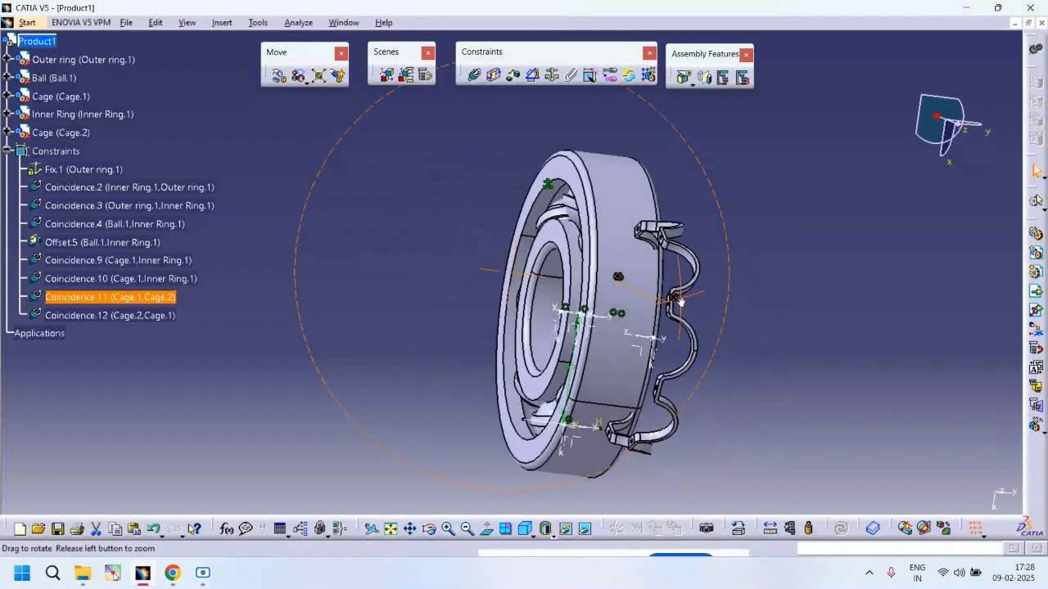
pyautogui.moveTo(622, 330); pyautogui.dragTo(719, 380, button='middle')
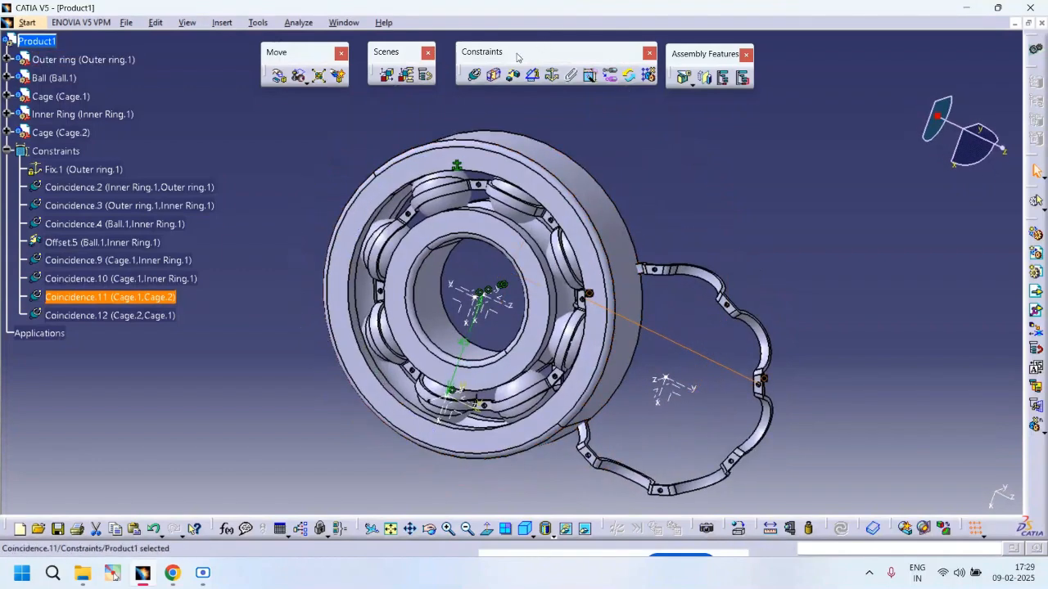
pyautogui.click(483, 77)
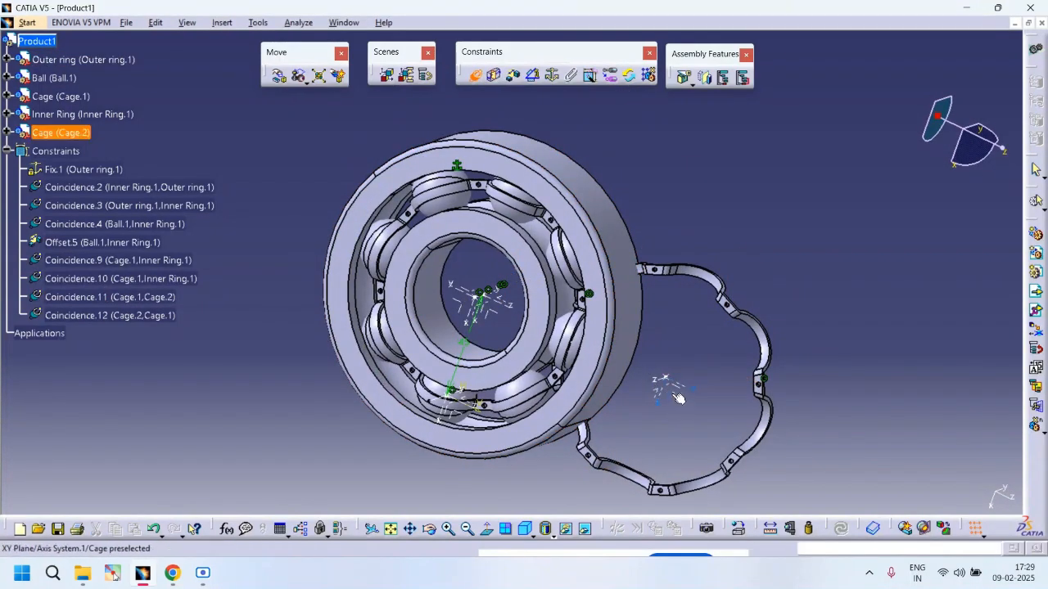
pyautogui.click(498, 316)
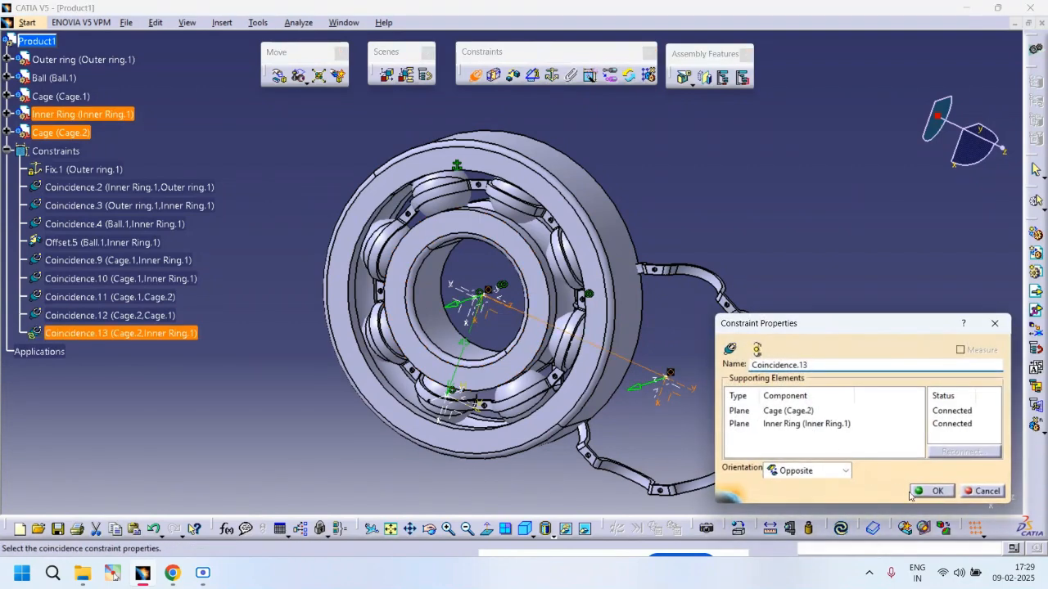
pyautogui.click(931, 491)
pyautogui.hotkey('ctrl', 'u')
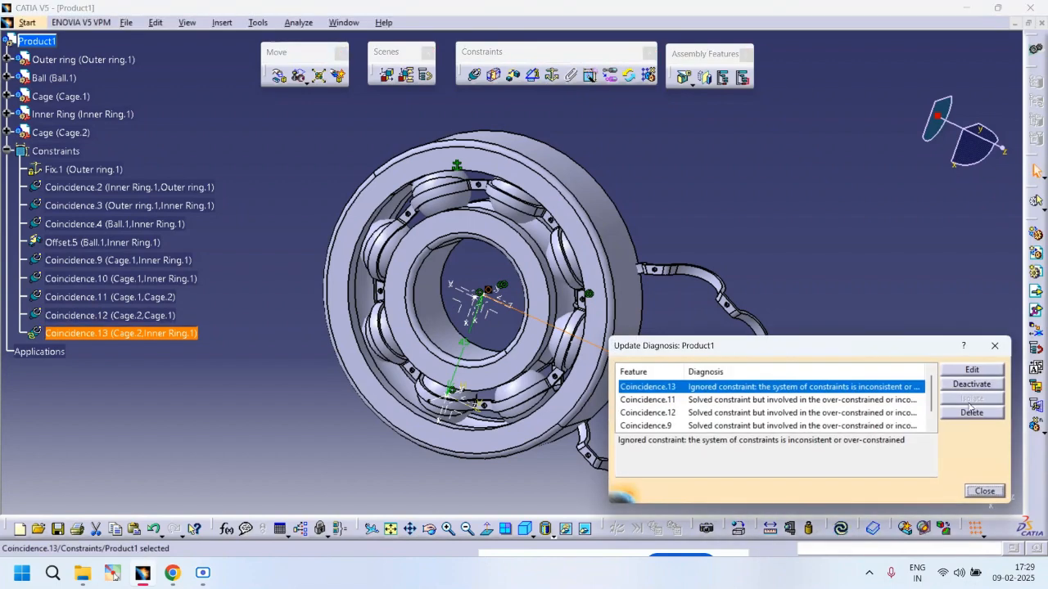
pyautogui.click(994, 346)
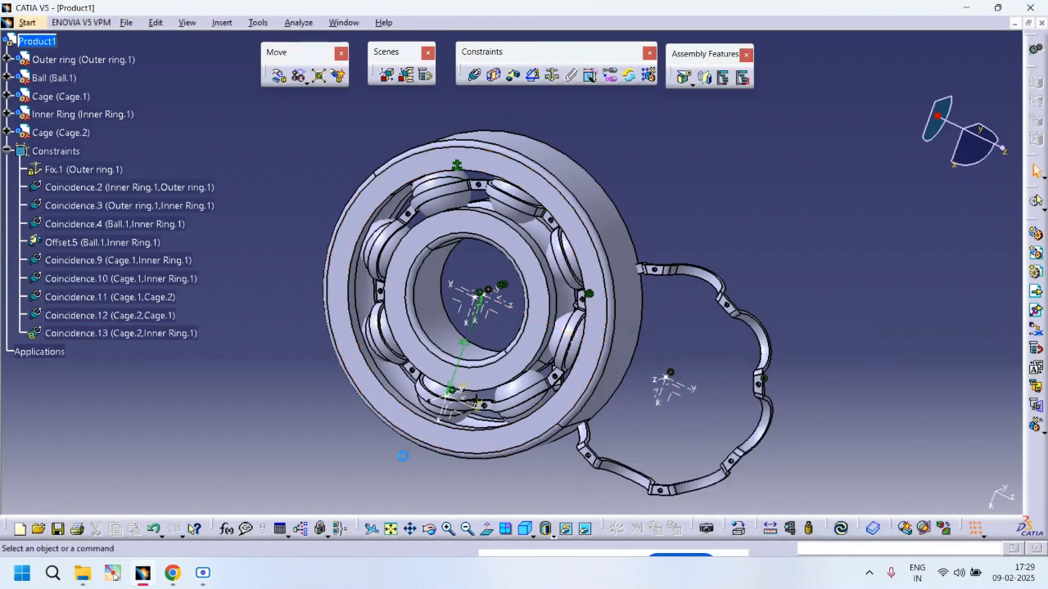
# Step: Delete the Coincidence.12 and Coincidence.13 constraints from the tree
pyautogui.click(111, 316)
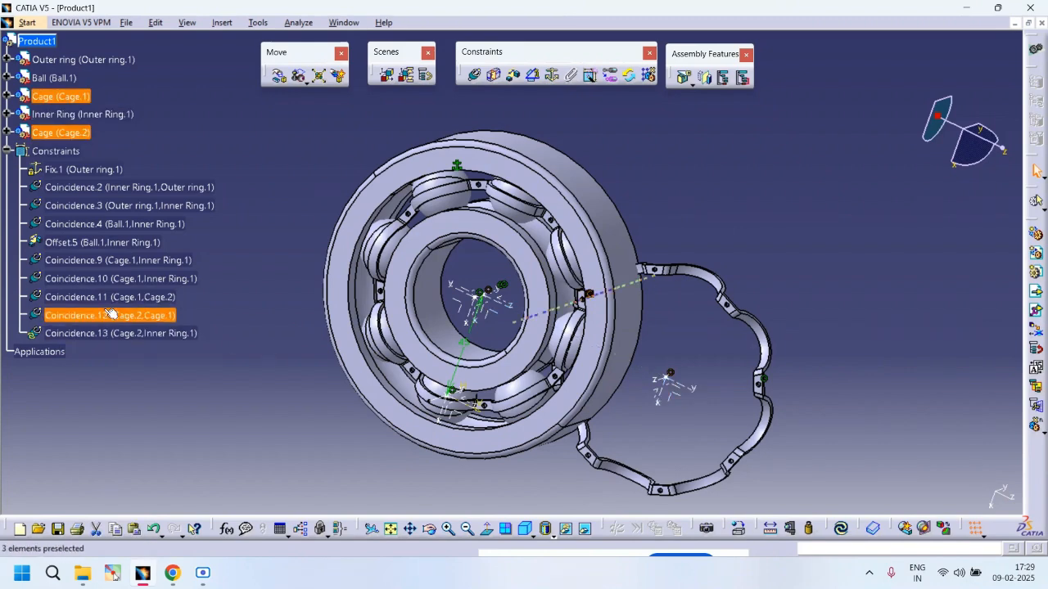
pyautogui.press('Delete')
pyautogui.click(110, 316)
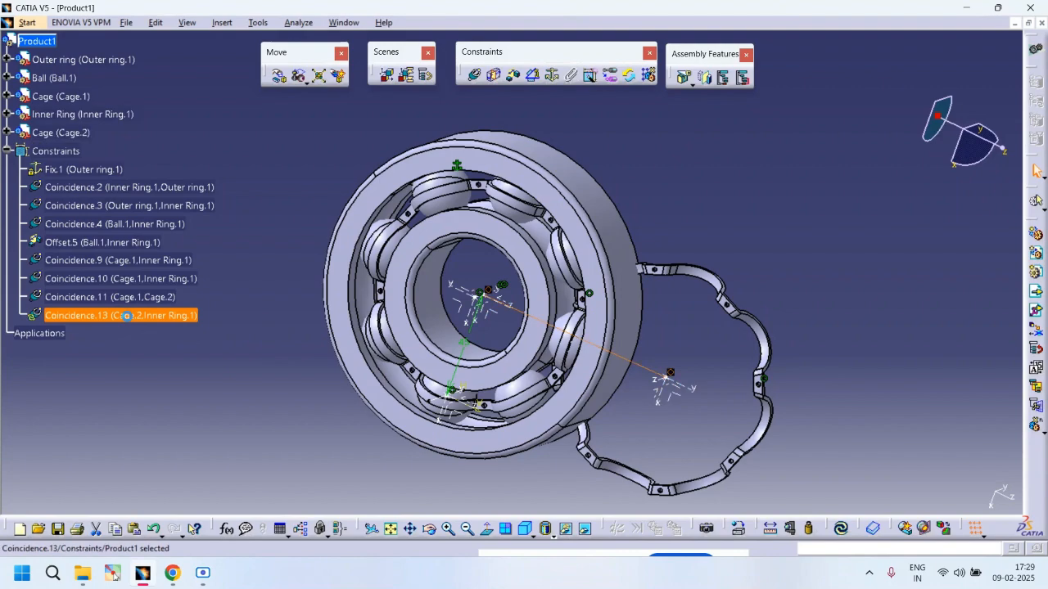
pyautogui.press('Delete')
# Step: Recreate the coincidence between an axis of the second cage and an axis of the first cage, and update
pyautogui.moveTo(611, 375); pyautogui.dragTo(637, 337, button='middle')
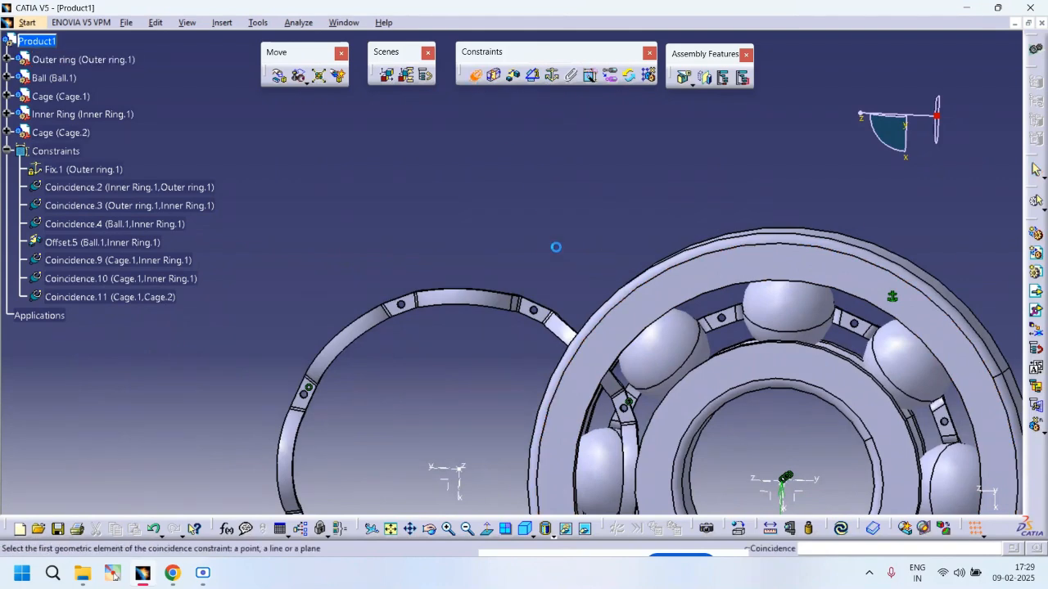
pyautogui.moveTo(544, 296); pyautogui.dragTo(505, 159, button='middle')
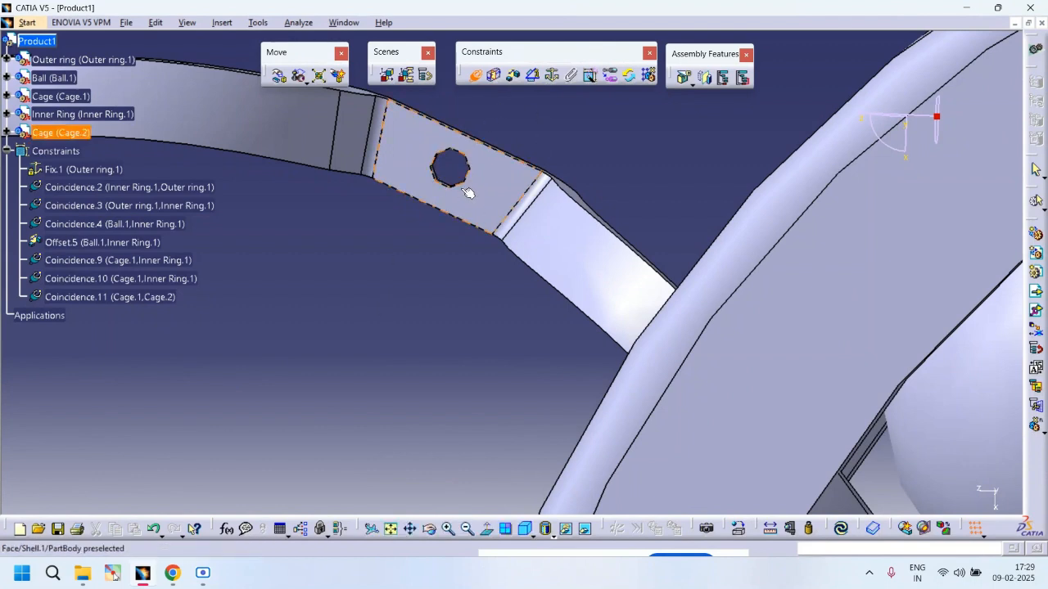
pyautogui.moveTo(462, 198); pyautogui.dragTo(421, 455, button='middle')
pyautogui.moveTo(791, 443); pyautogui.dragTo(665, 353, button='middle')
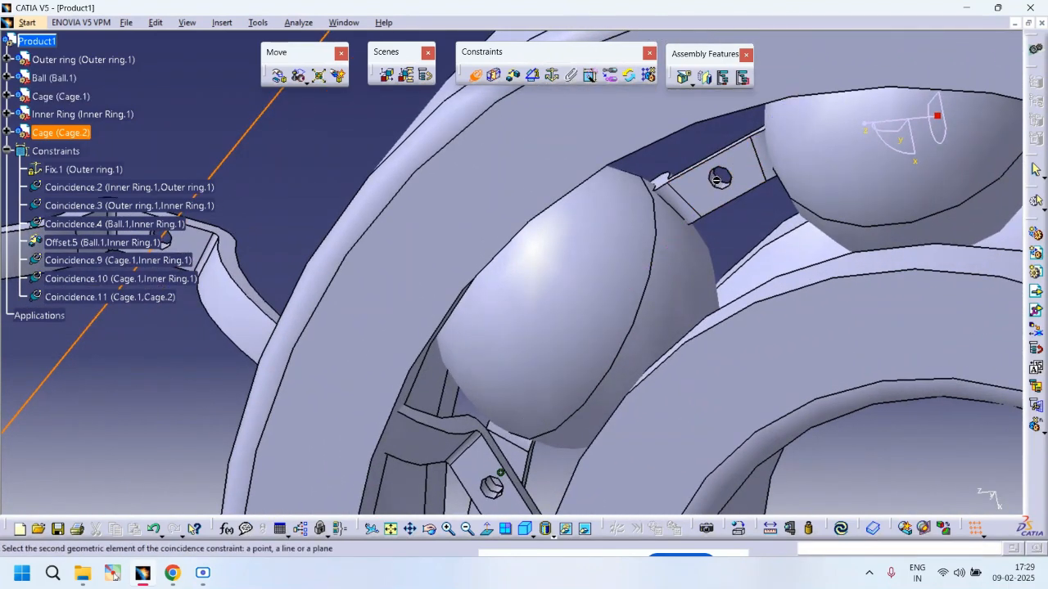
pyautogui.moveTo(713, 175); pyautogui.dragTo(669, 189, button='middle')
pyautogui.moveTo(796, 270); pyautogui.dragTo(758, 495, button='middle')
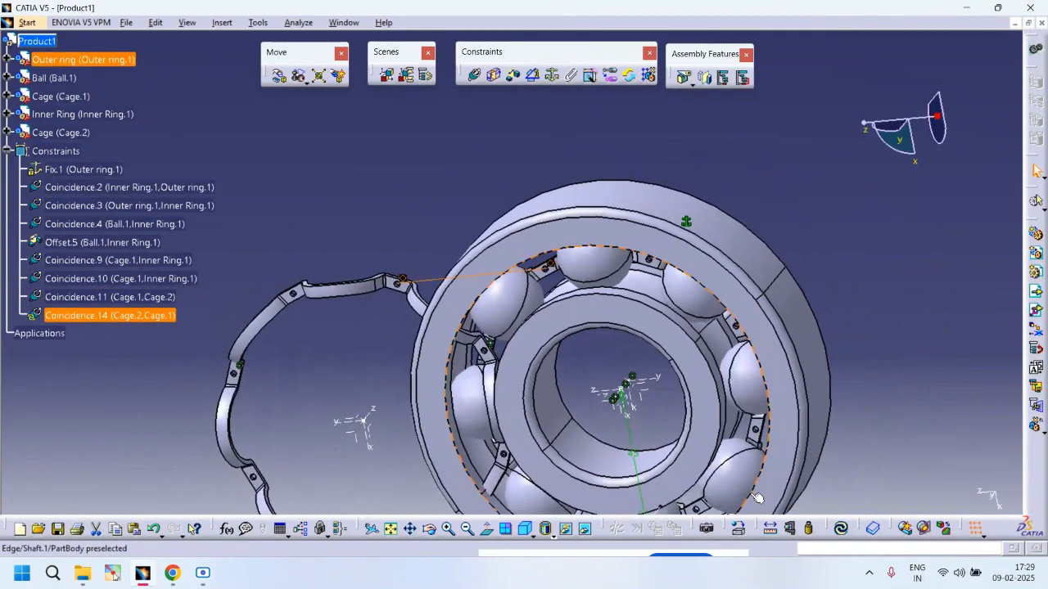
pyautogui.hotkey('ctrl', 'u')
# Step: Add another coincidence constraint positioning the second cage inside the bearing, update the assembly, and collapse the constraints list
pyautogui.moveTo(560, 380); pyautogui.dragTo(705, 357, button='middle')
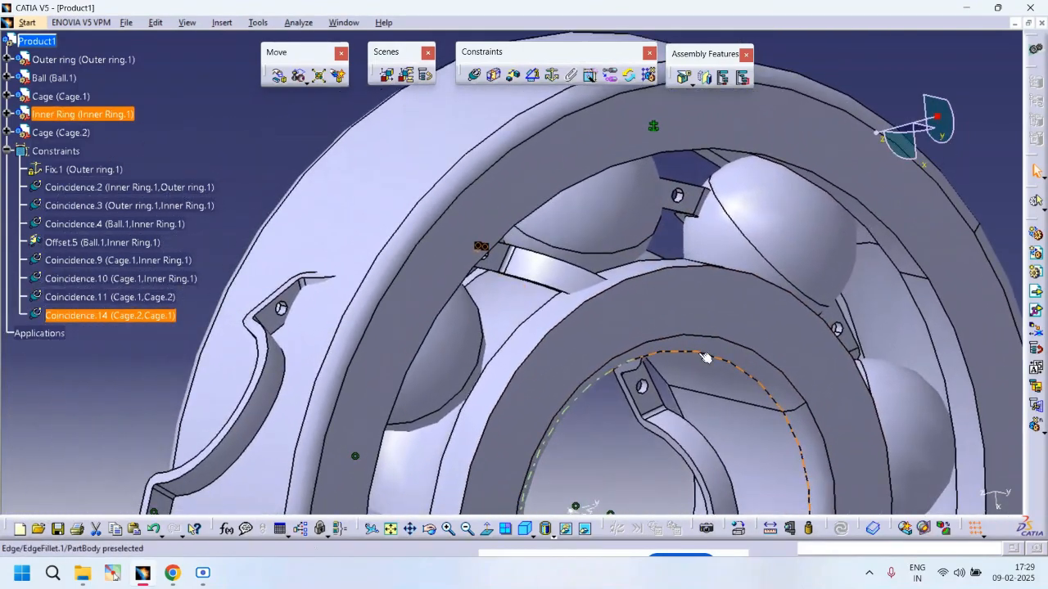
pyautogui.click(471, 77)
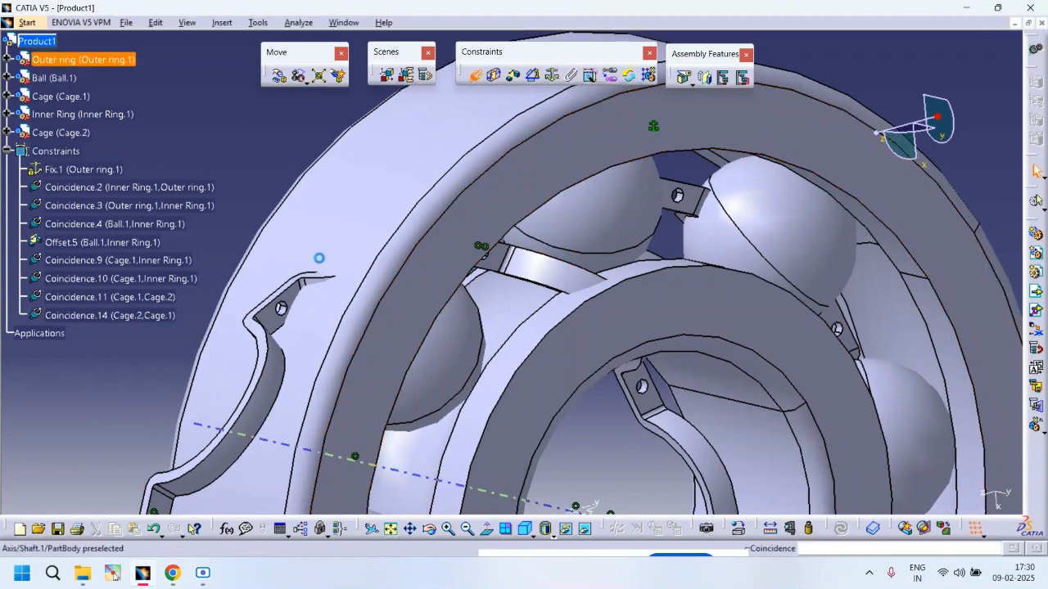
pyautogui.moveTo(282, 316); pyautogui.dragTo(290, 274, button='middle')
pyautogui.moveTo(509, 322); pyautogui.dragTo(370, 296, button='middle')
pyautogui.moveTo(548, 444); pyautogui.dragTo(435, 318, button='middle')
pyautogui.click(460, 275)
pyautogui.click(492, 131)
pyautogui.hotkey('ctrl', 'u')
pyautogui.click(6, 152)
pyautogui.moveTo(325, 312); pyautogui.dragTo(397, 235, button='middle')
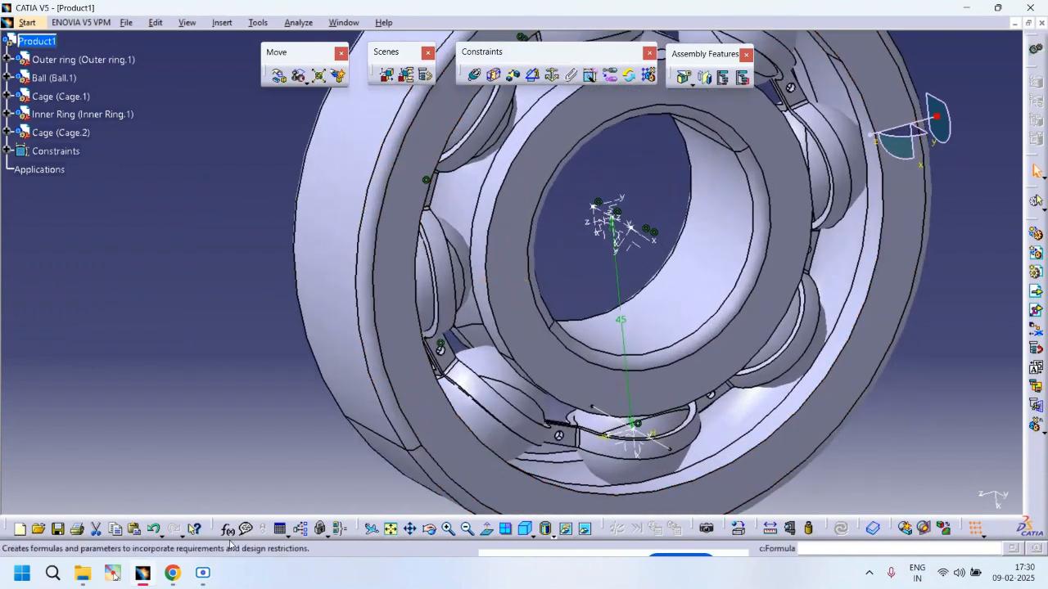
pyautogui.click(201, 575)
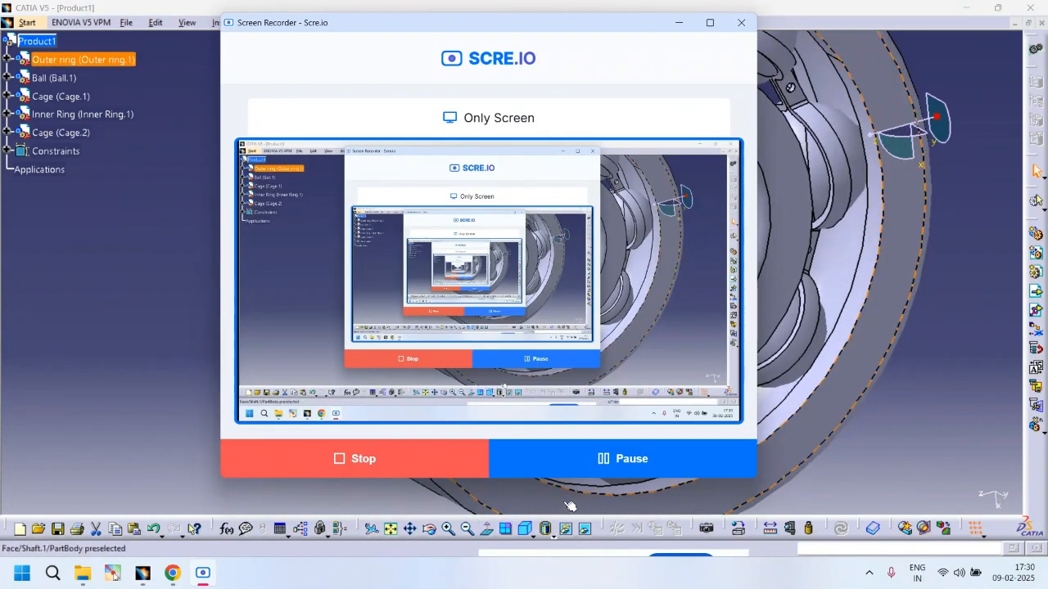